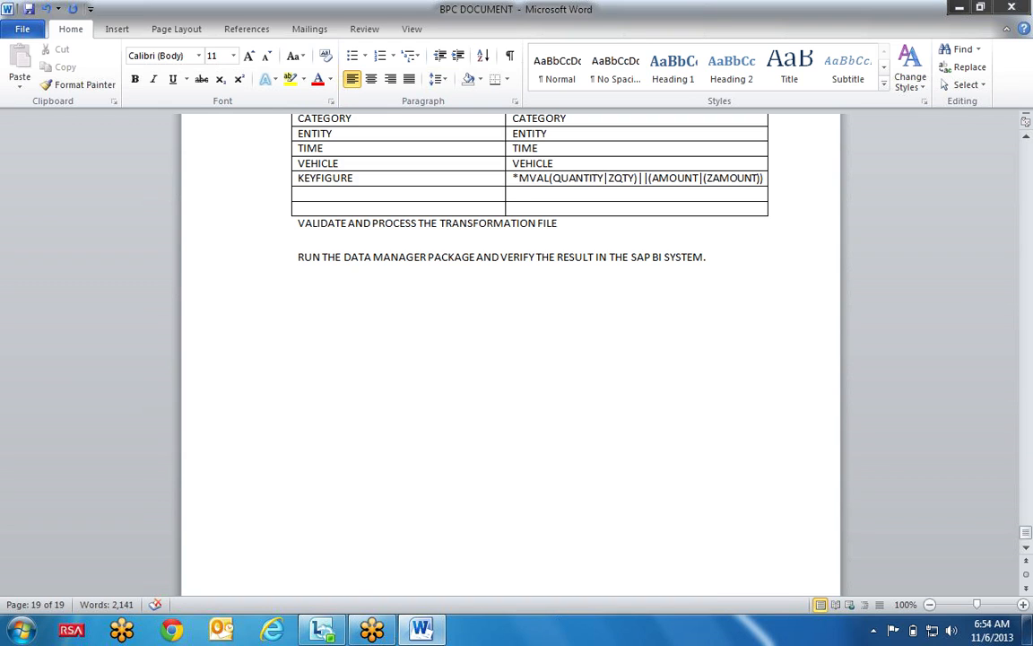
pyautogui.press('super+r')
pyautogui.write('ms')
pyautogui.press('Down')
pyautogui.press('Down')
pyautogui.press('Return')
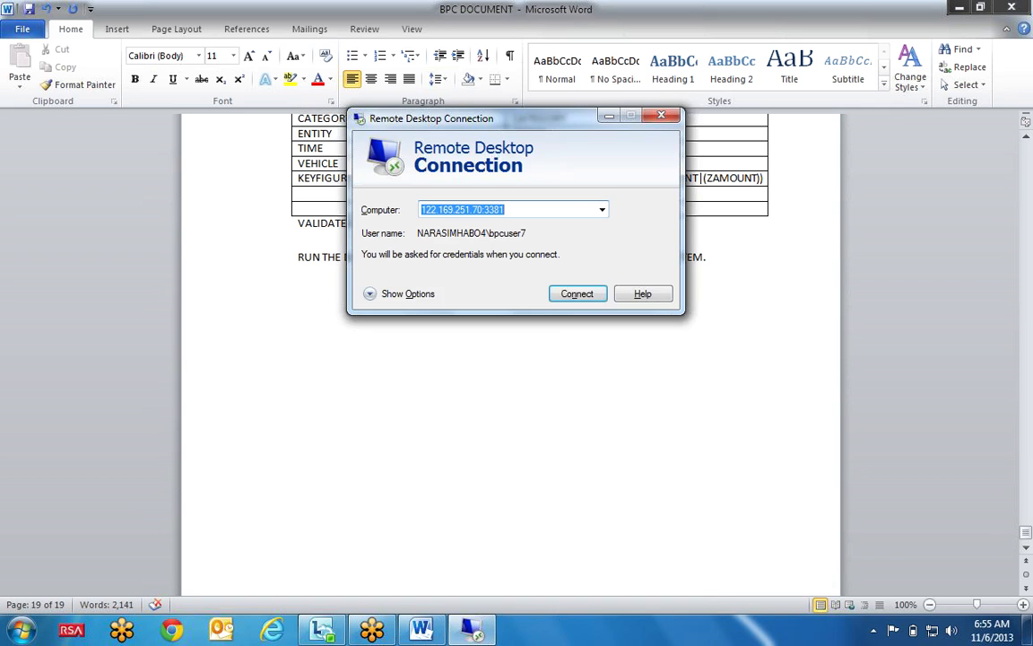
pyautogui.press('Return')
pyautogui.write('•••••••')
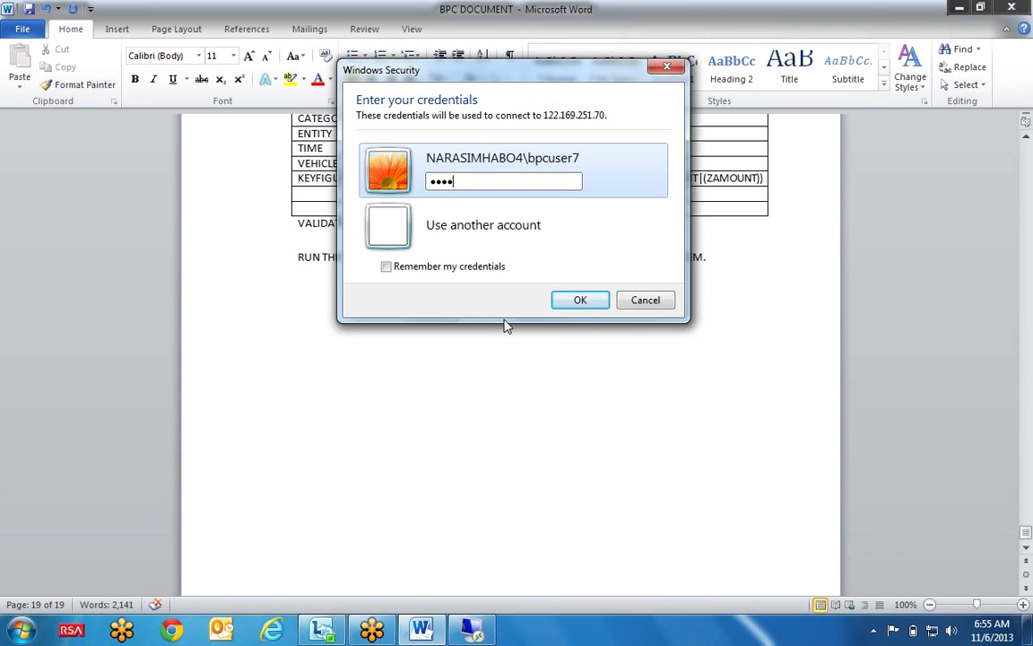
pyautogui.press('Return')
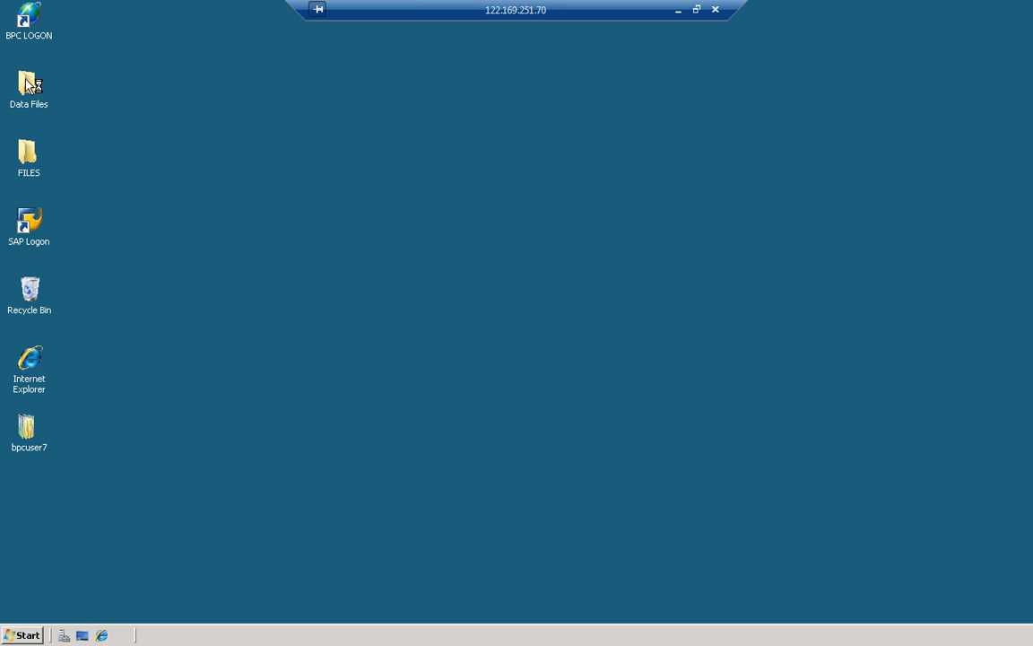
# - Launch SAP Logon on the remote desktop and log on to client 200 with the user name and account password
pyautogui.doubleClick(40, 223)
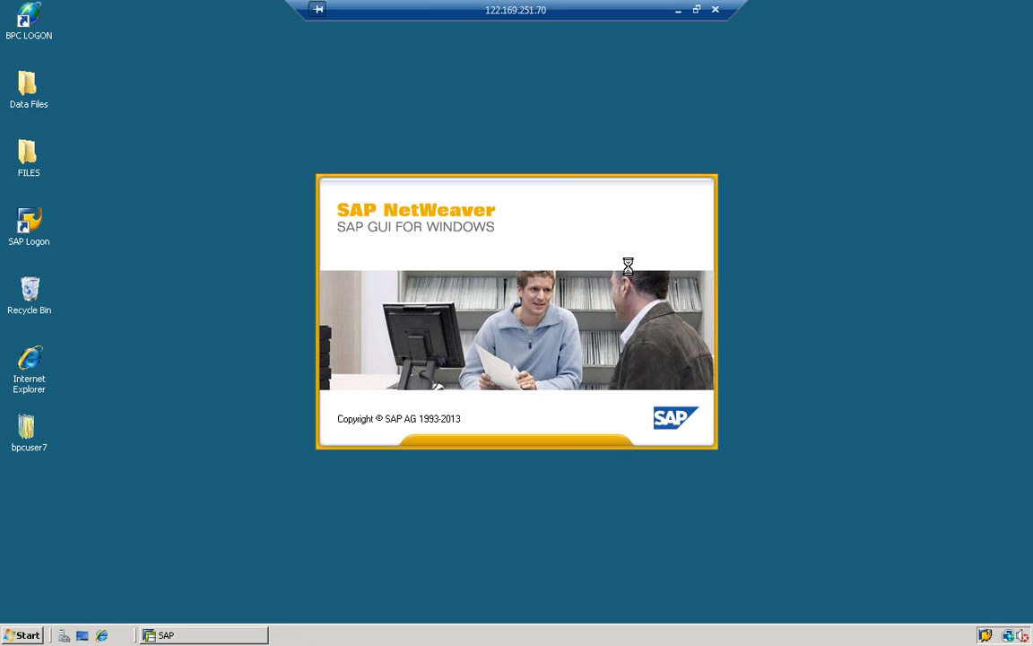
pyautogui.write('b')
pyautogui.press('Down')
pyautogui.press('Down')
pyautogui.press('Return')
pyautogui.press('Tab')
pyautogui.write('********')
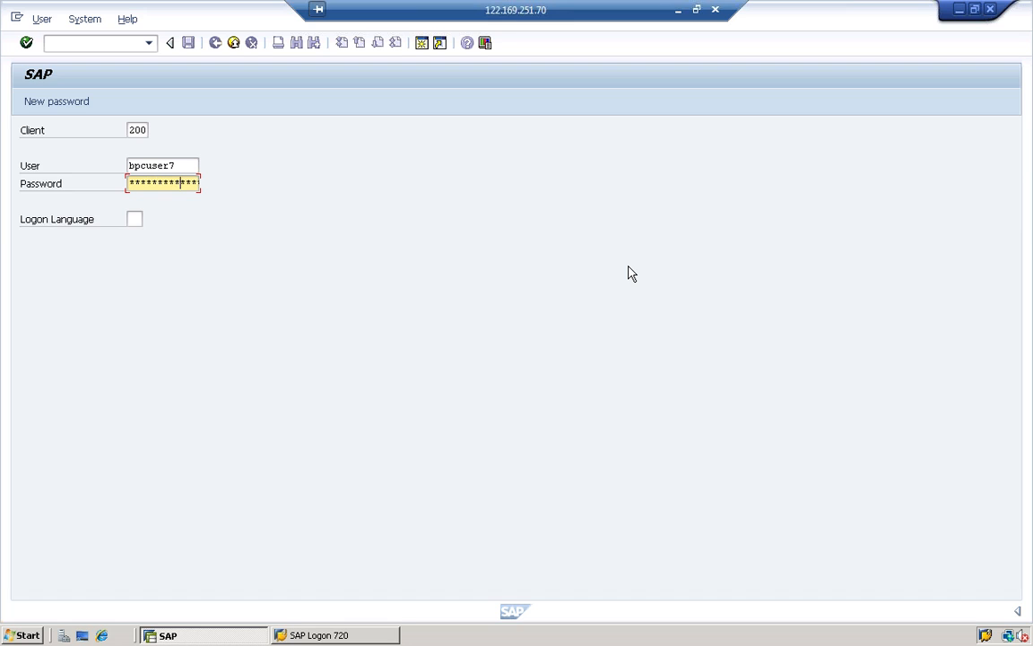
pyautogui.press('Return')
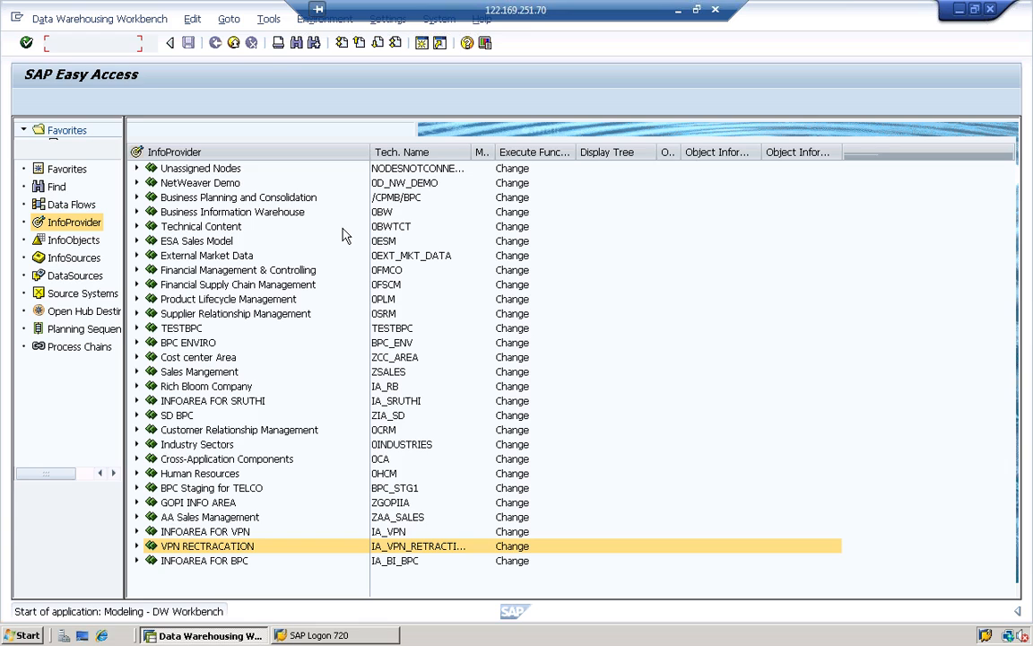
# - Display the DataSources of the file source system FLATFILE (Flat File Source)
pyautogui.click(77, 276)
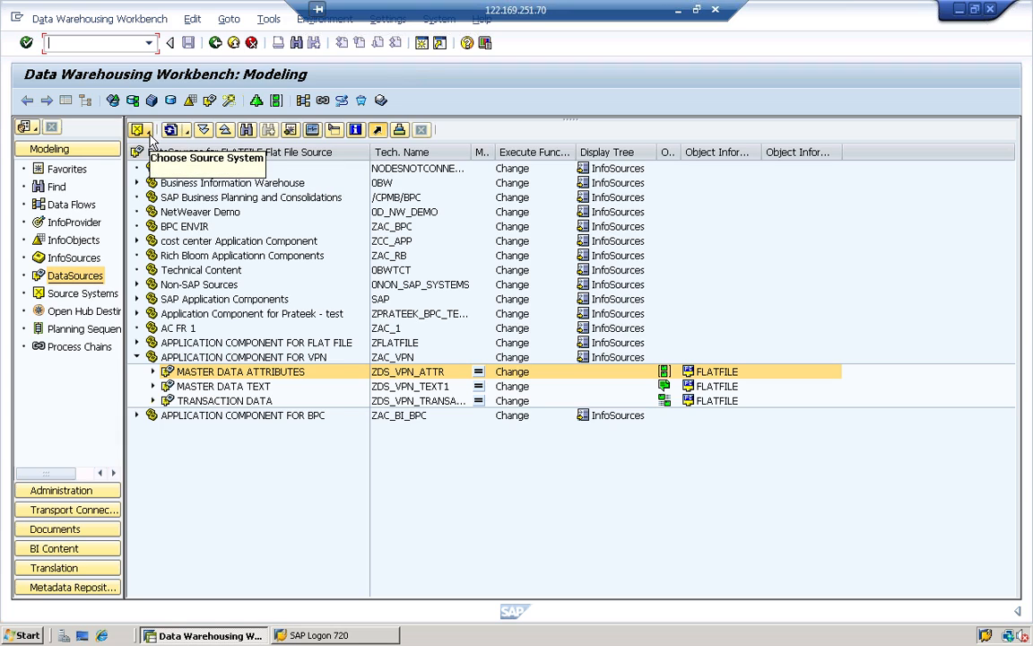
pyautogui.click(143, 131)
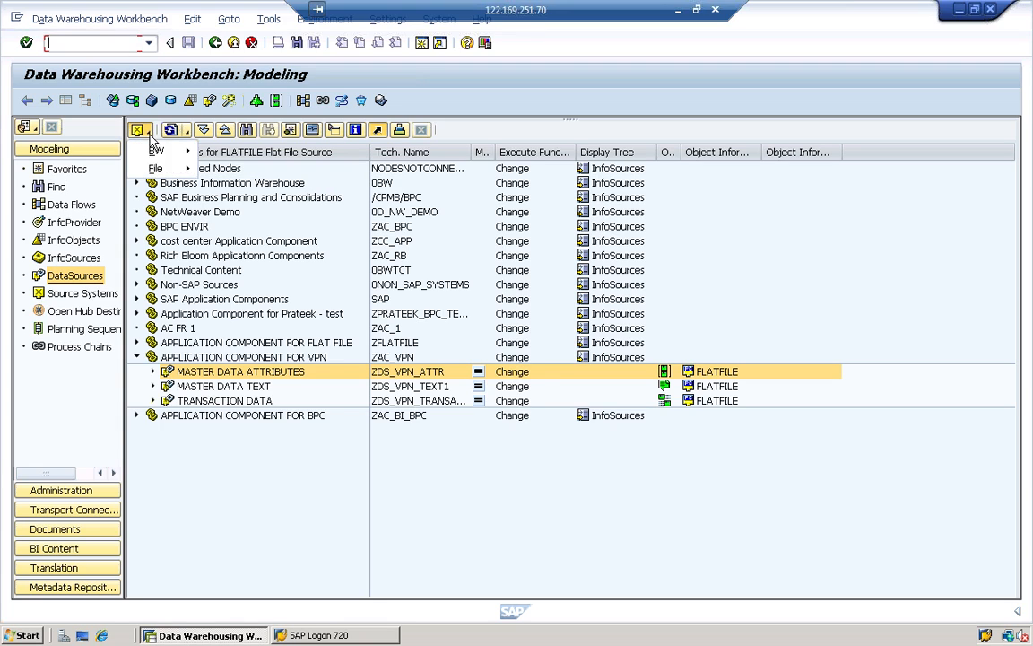
pyautogui.moveTo(169, 171)
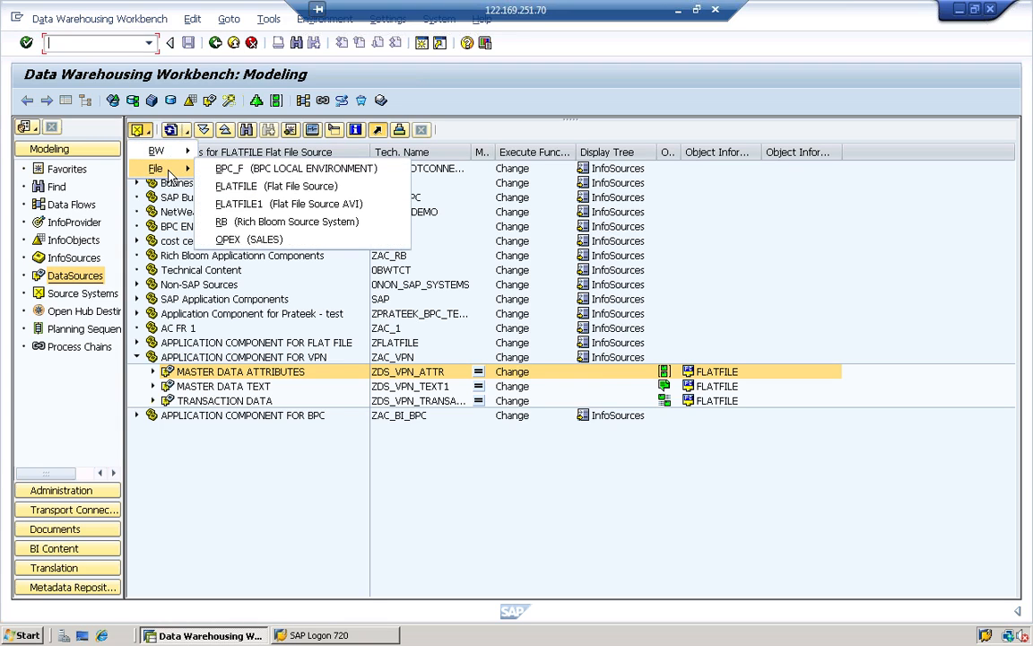
pyautogui.click(263, 188)
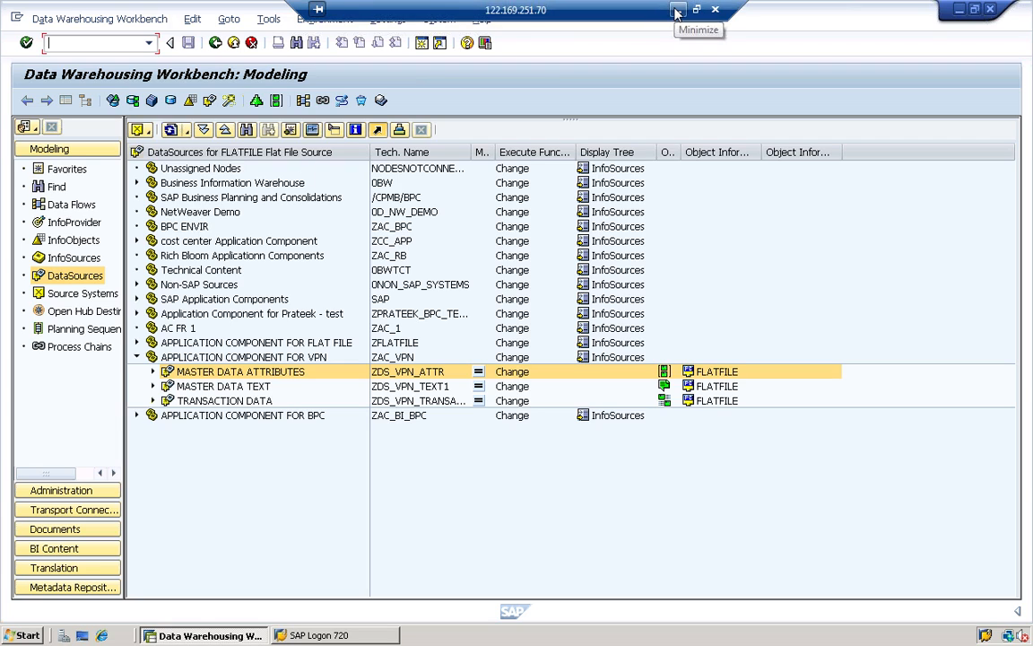
pyautogui.click(150, 132)
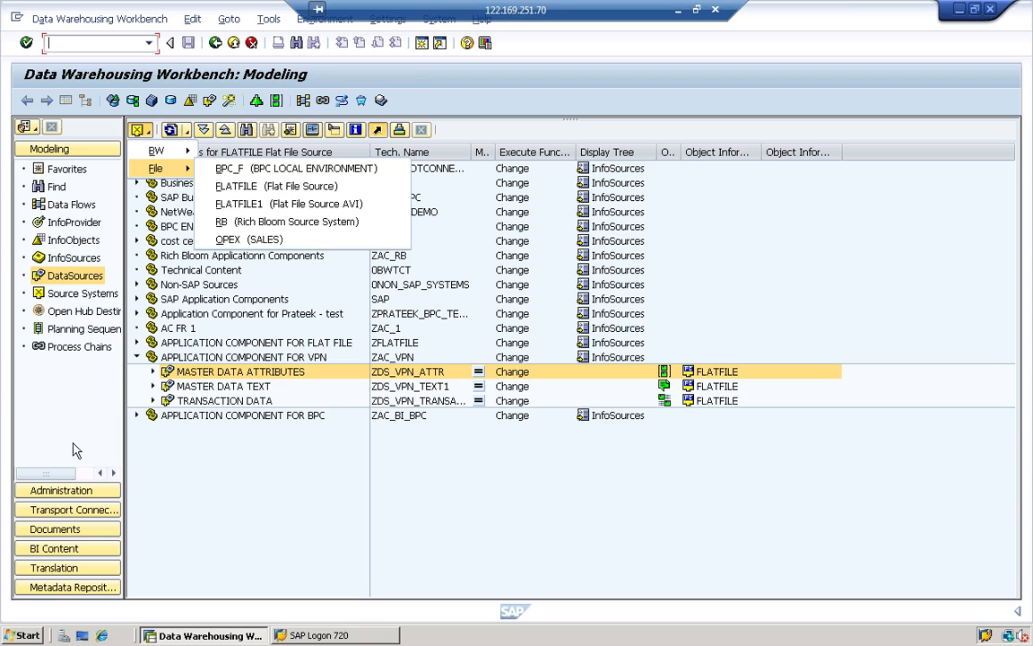
pyautogui.click(72, 276)
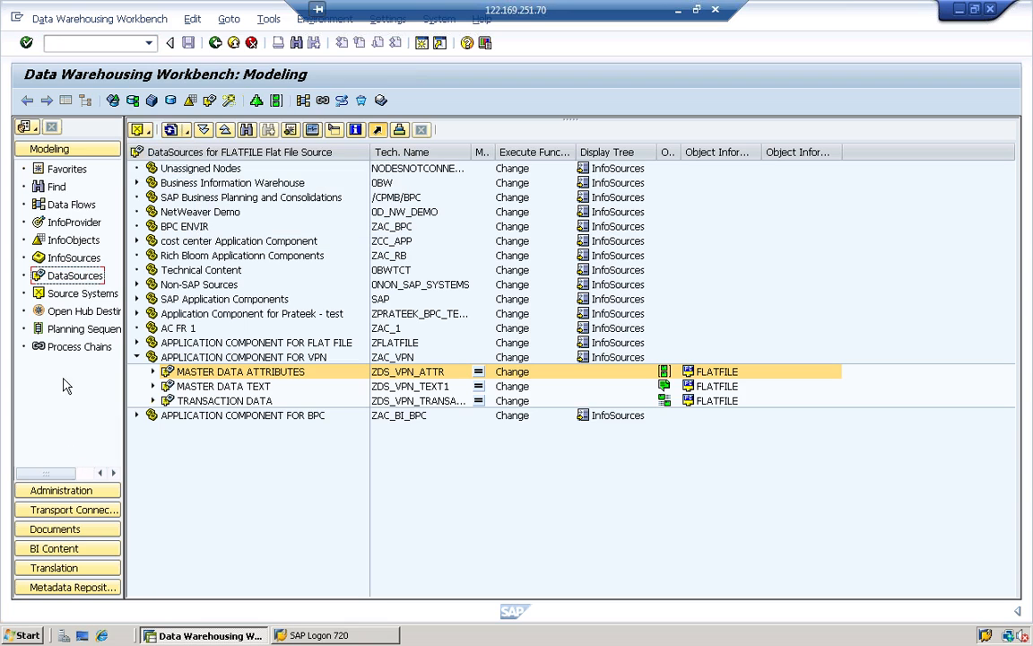
# - Go to the source systems and start creating a new source system under File
pyautogui.click(83, 294)
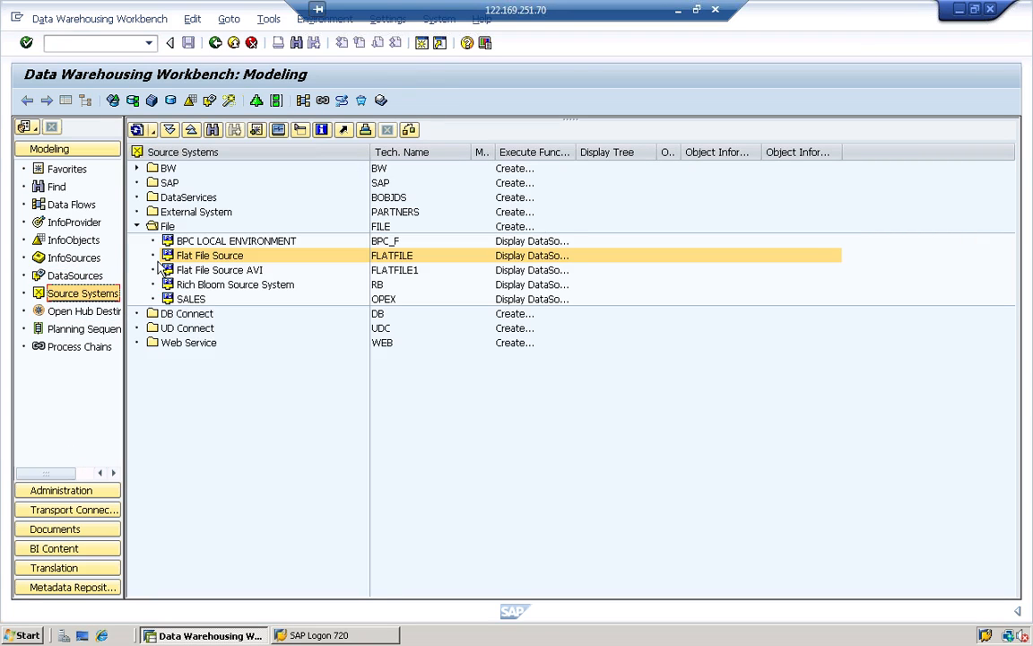
pyautogui.click(137, 226)
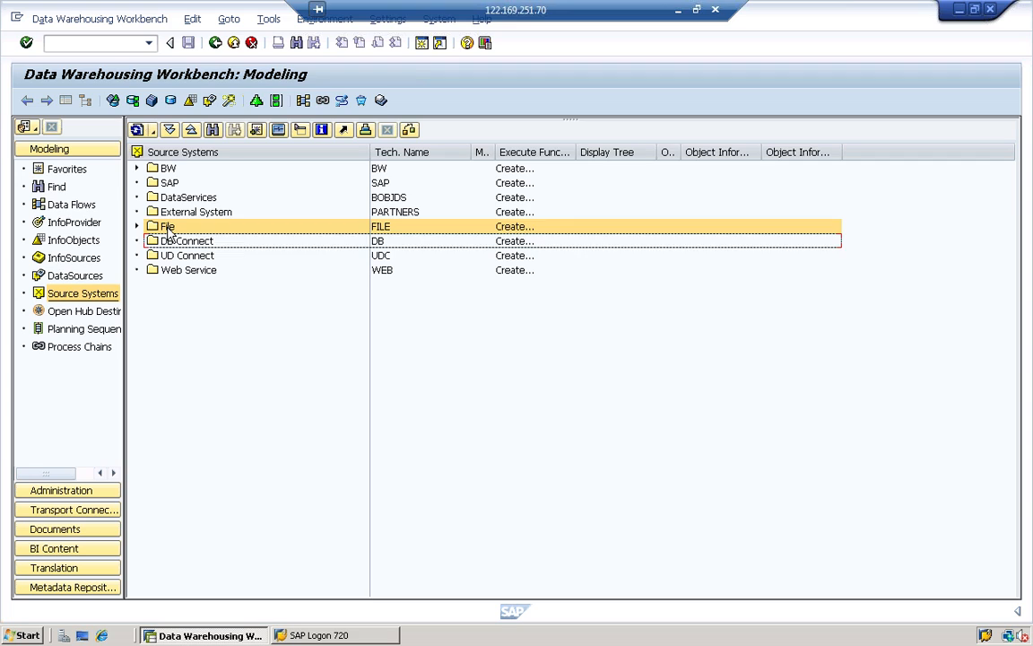
pyautogui.click(166, 227)
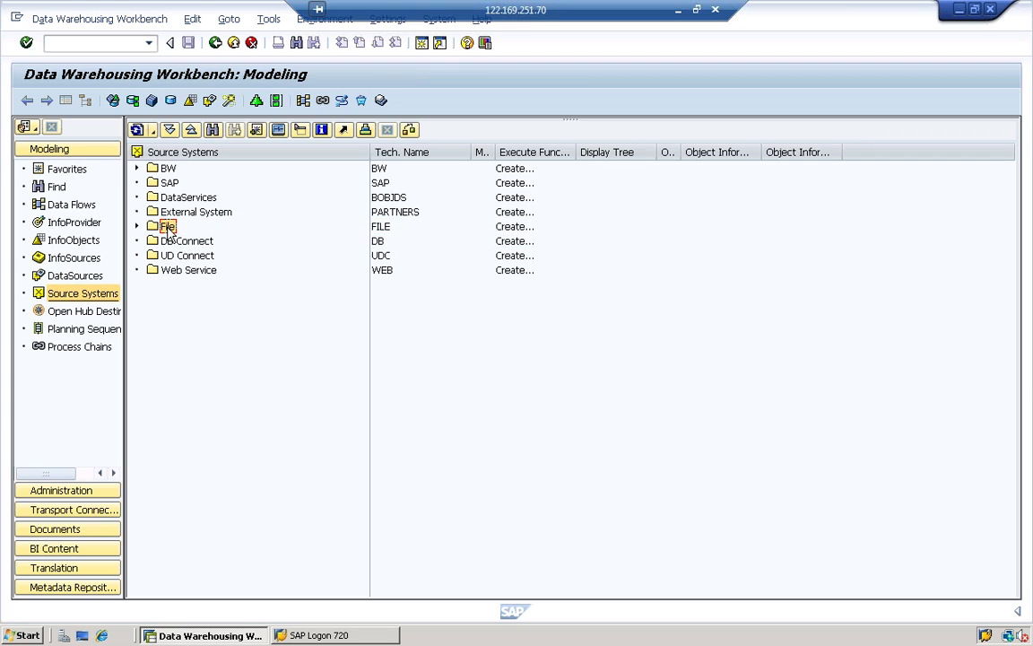
pyautogui.rightClick(169, 231)
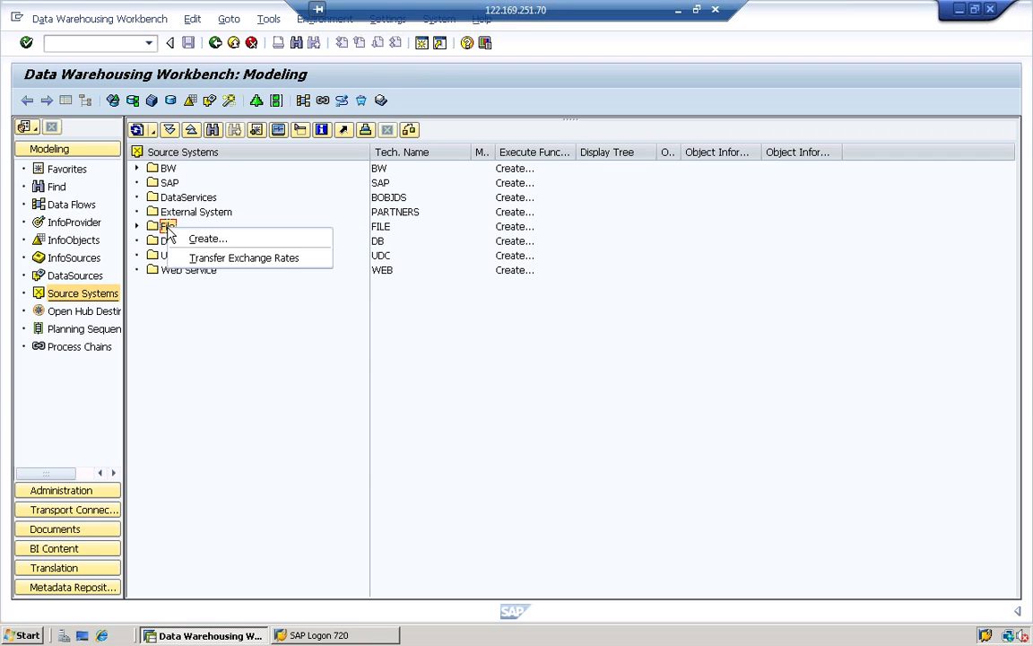
pyautogui.click(184, 239)
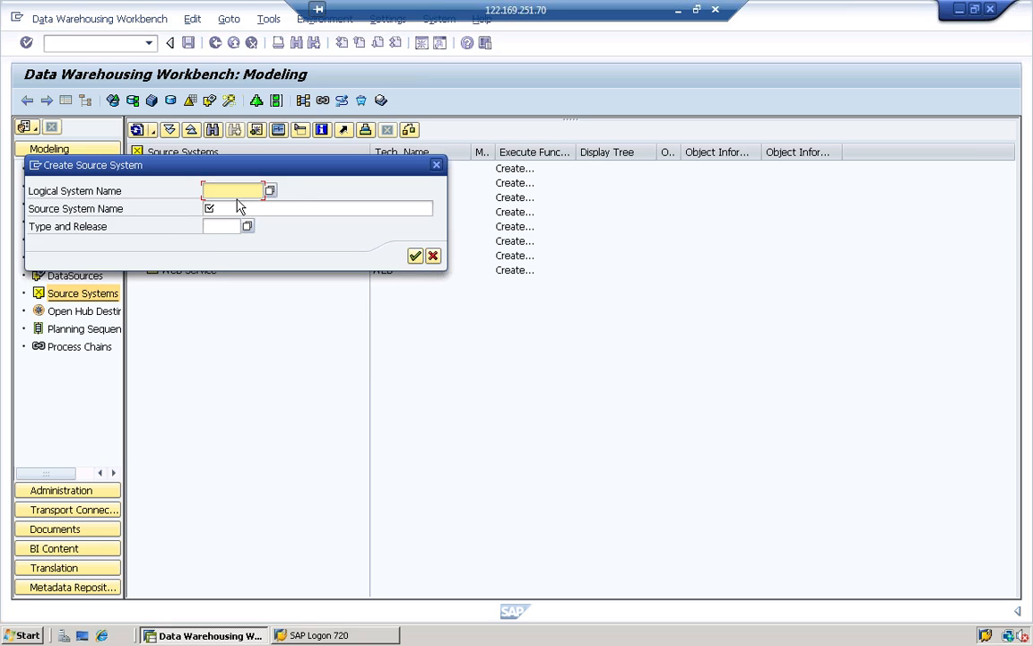
# - Create the source system with logical system name FLAT and source system name RFC, leaving type and release empty
pyautogui.click(270, 190)
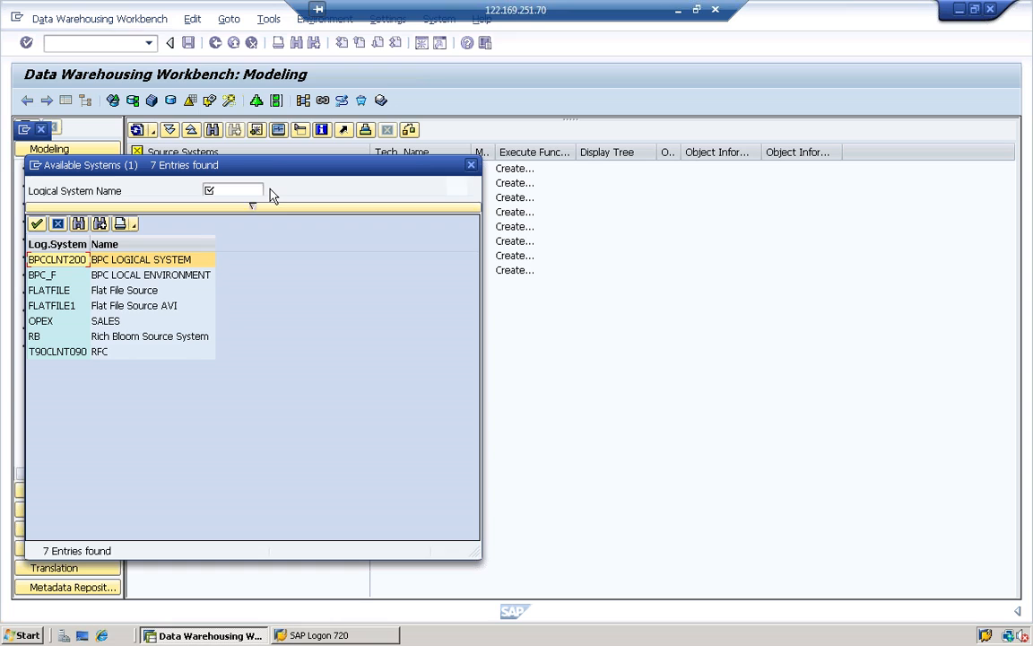
pyautogui.click(471, 166)
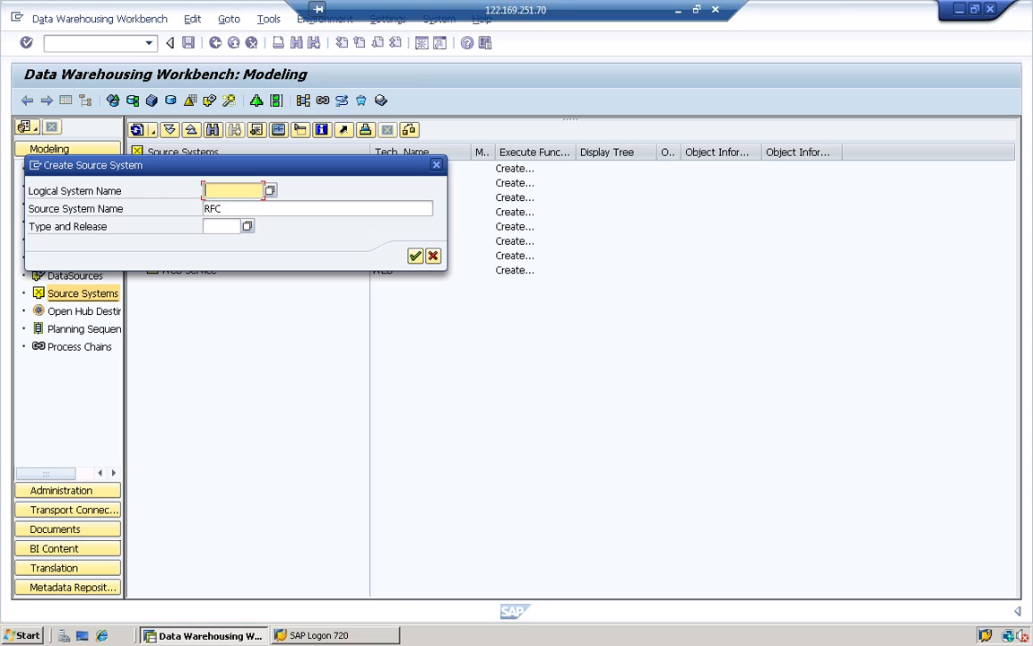
pyautogui.write('FLAT')
pyautogui.click(230, 226)
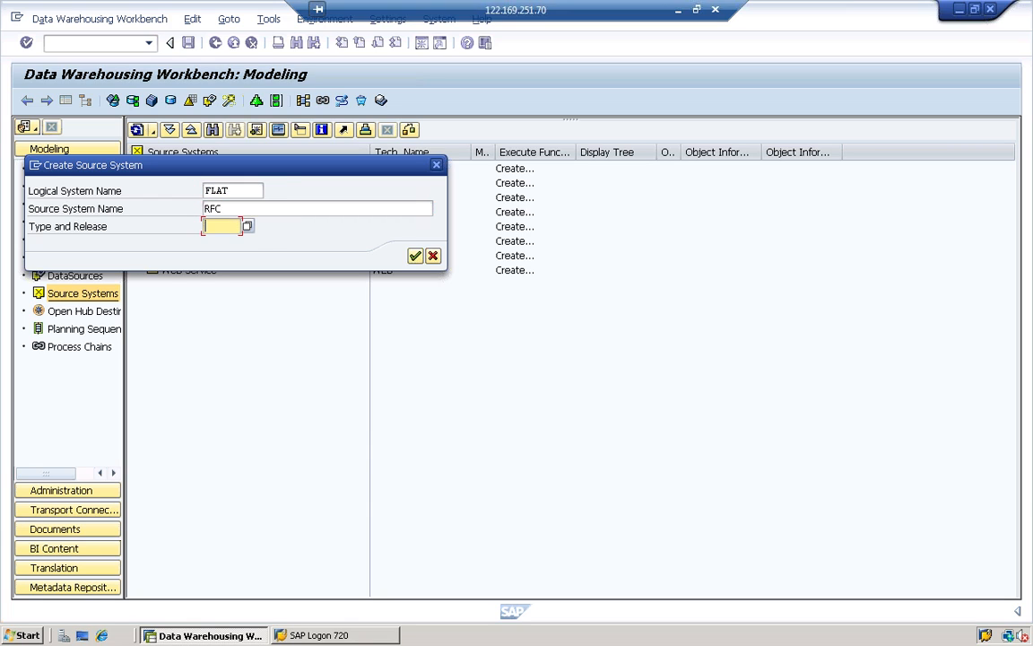
pyautogui.click(247, 226)
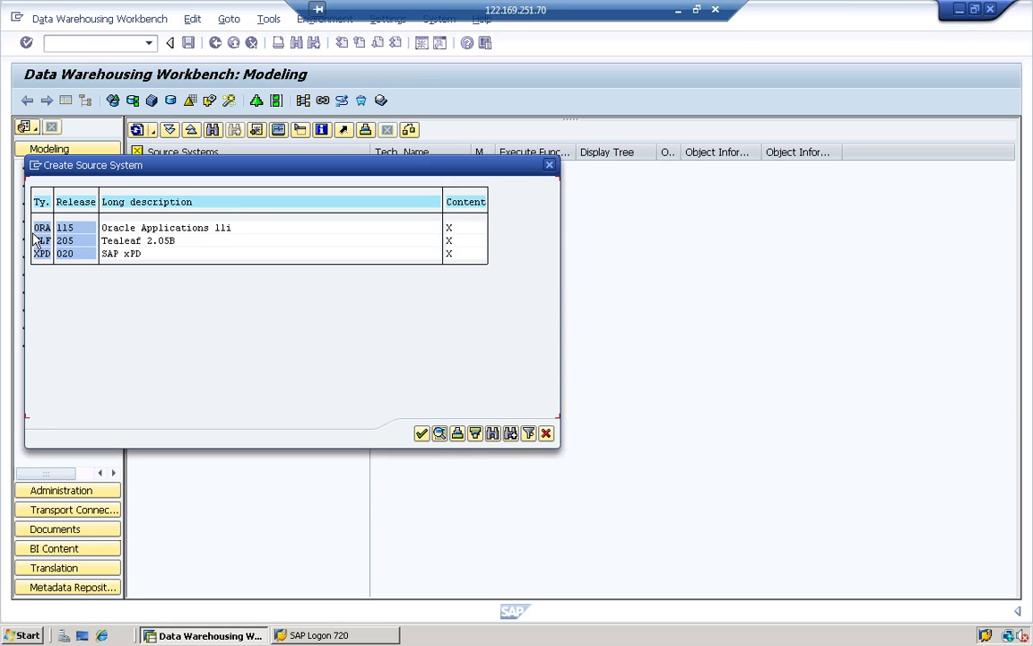
pyautogui.click(546, 434)
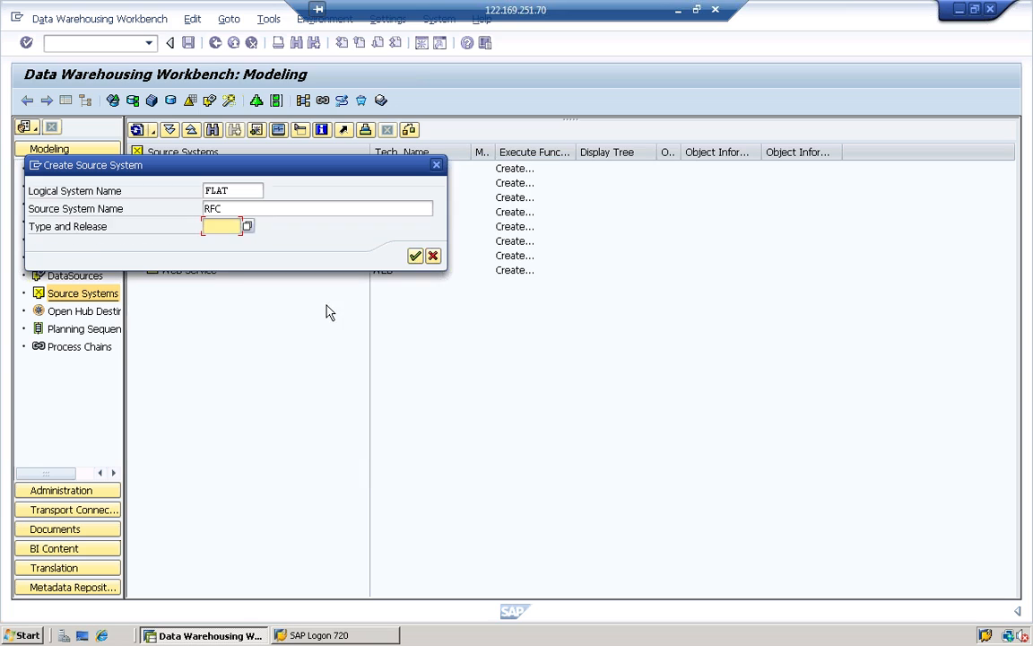
pyautogui.click(415, 257)
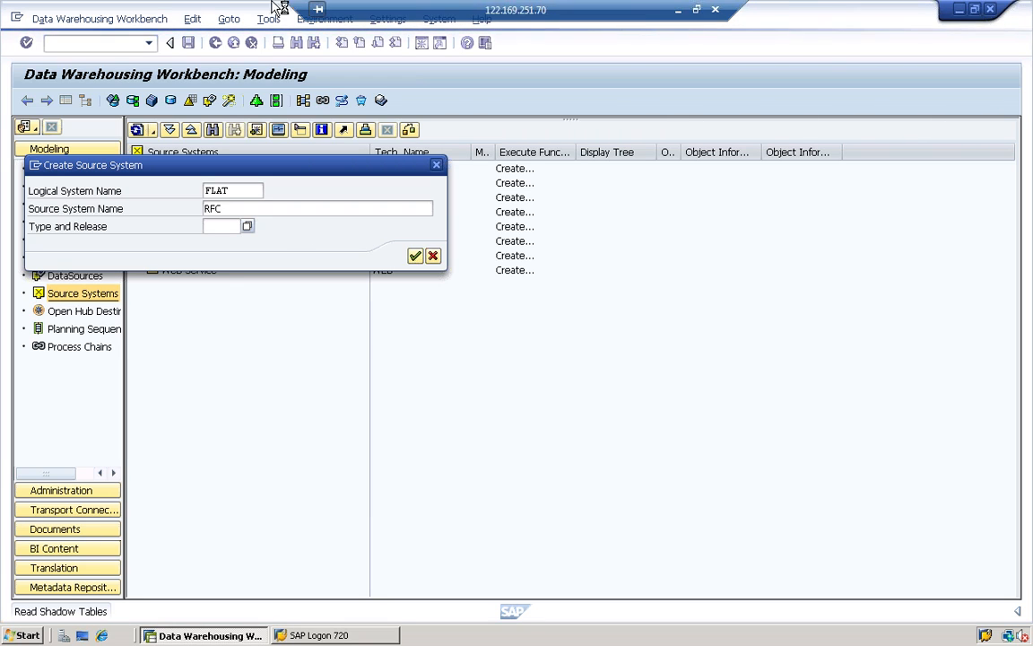
pyautogui.click(679, 11)
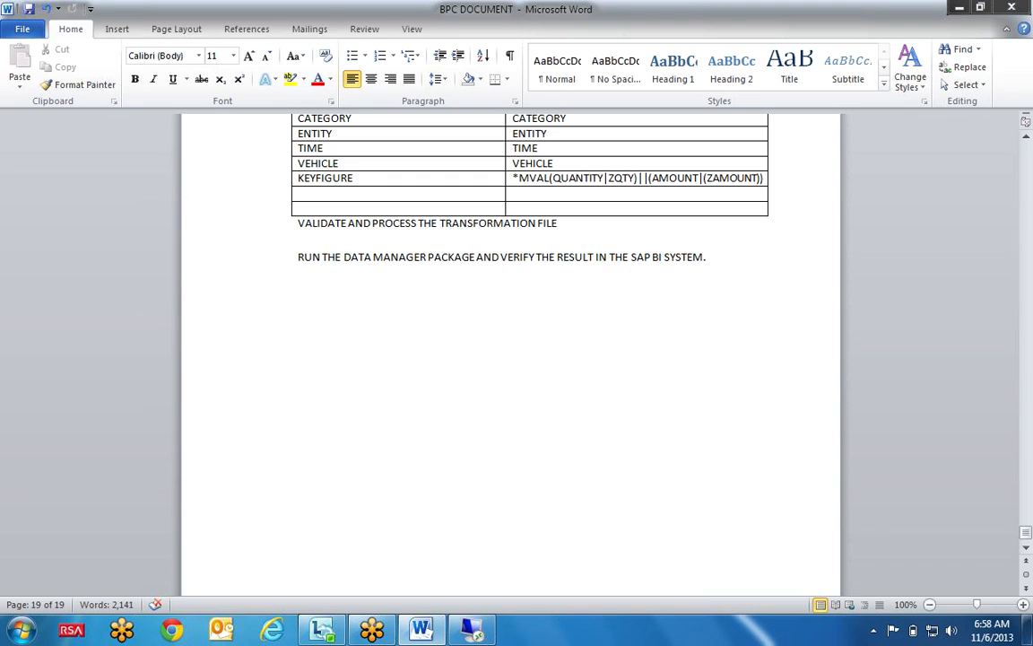
pyautogui.click(1028, 628)
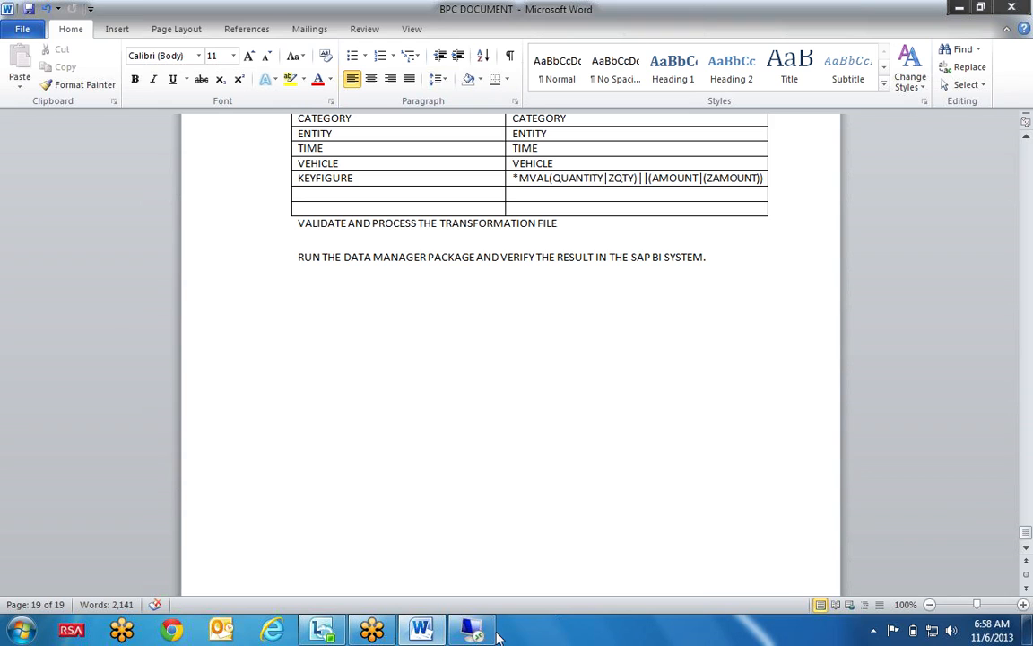
pyautogui.click(473, 630)
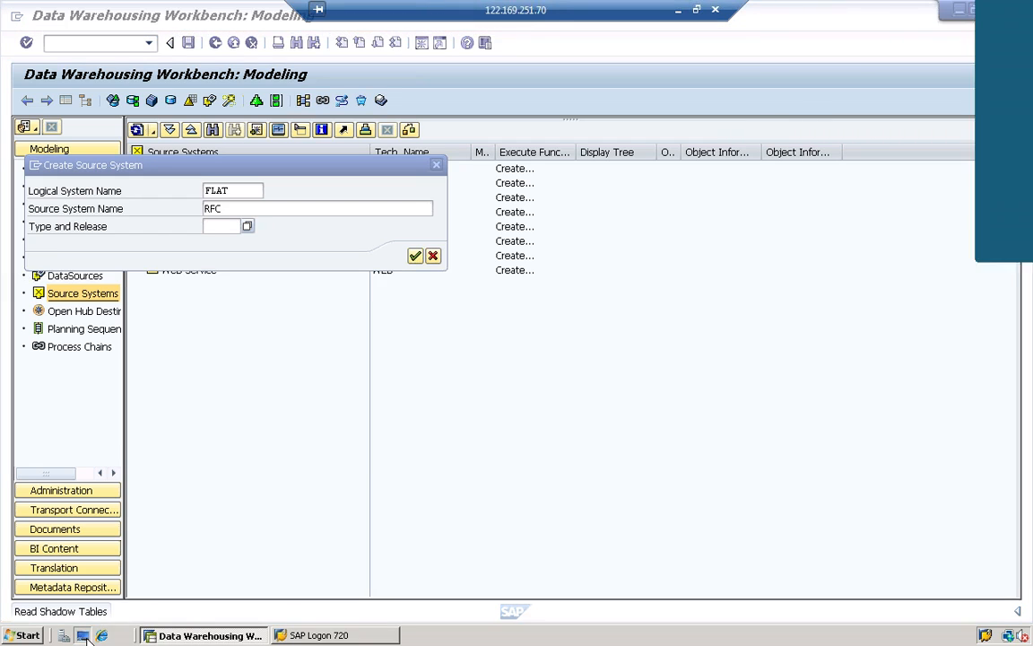
pyautogui.click(83, 637)
pyautogui.click(31, 155)
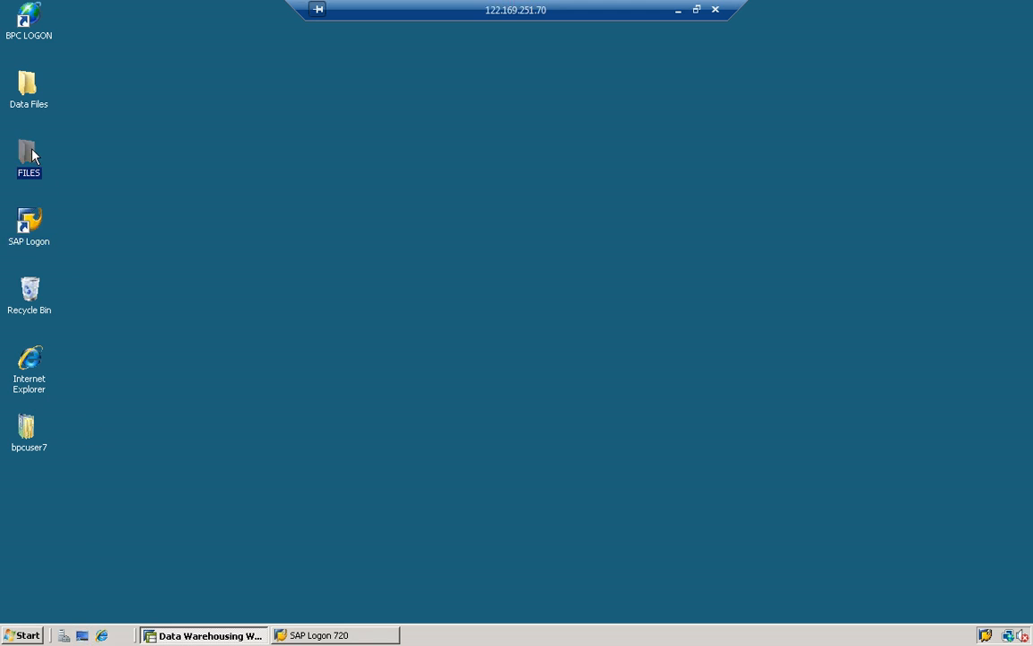
pyautogui.doubleClick(30, 155)
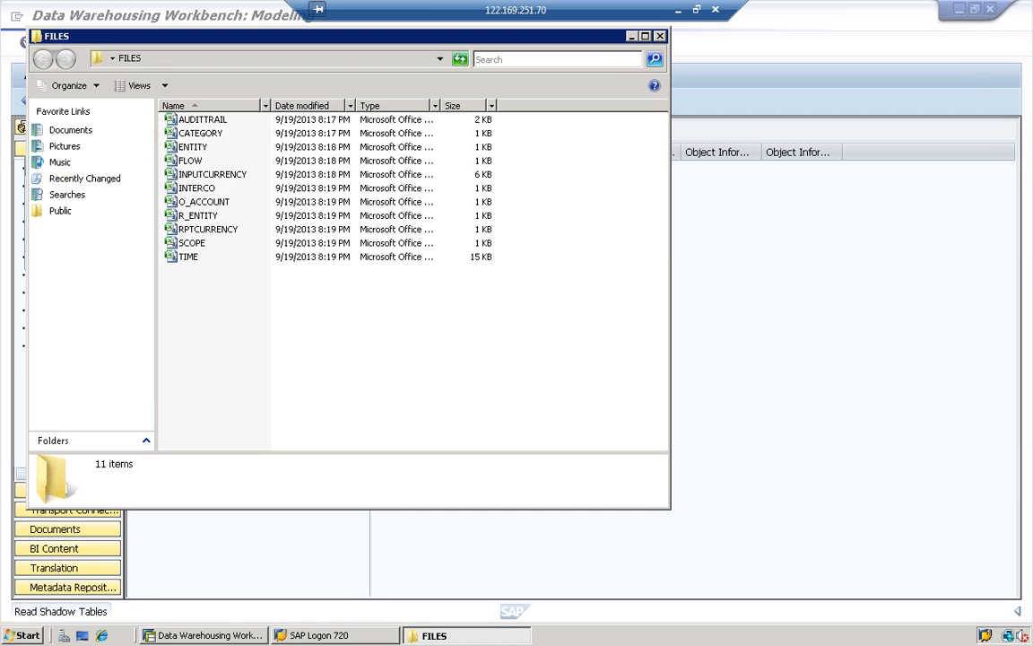
pyautogui.click(661, 37)
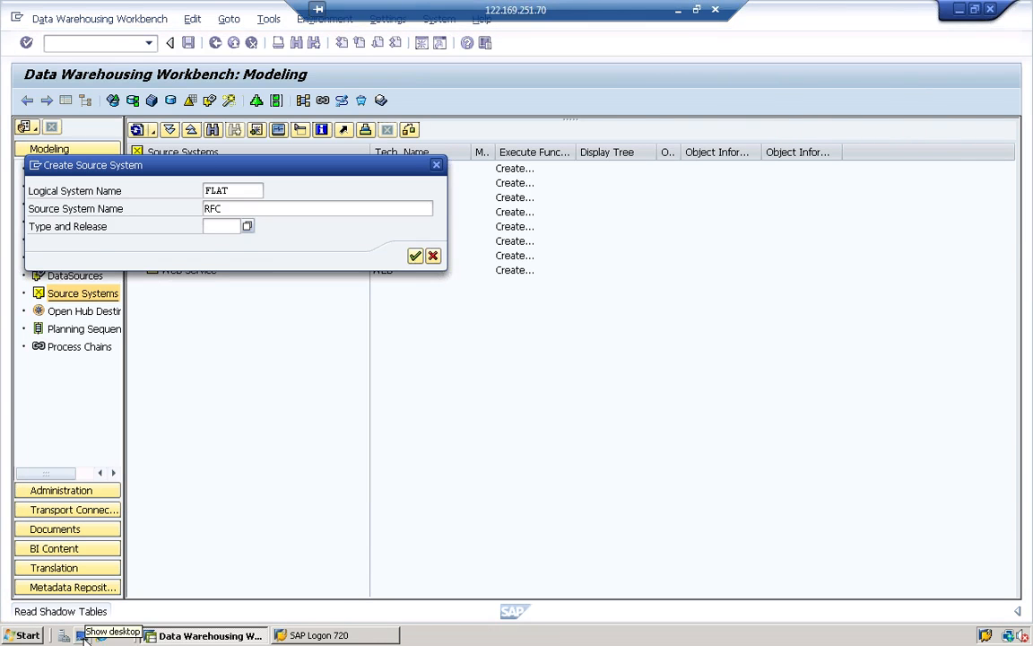
# - Open the SAP-BI TRANSACTION DATA file from the Data Files folder on the remote desktop
pyautogui.click(82, 636)
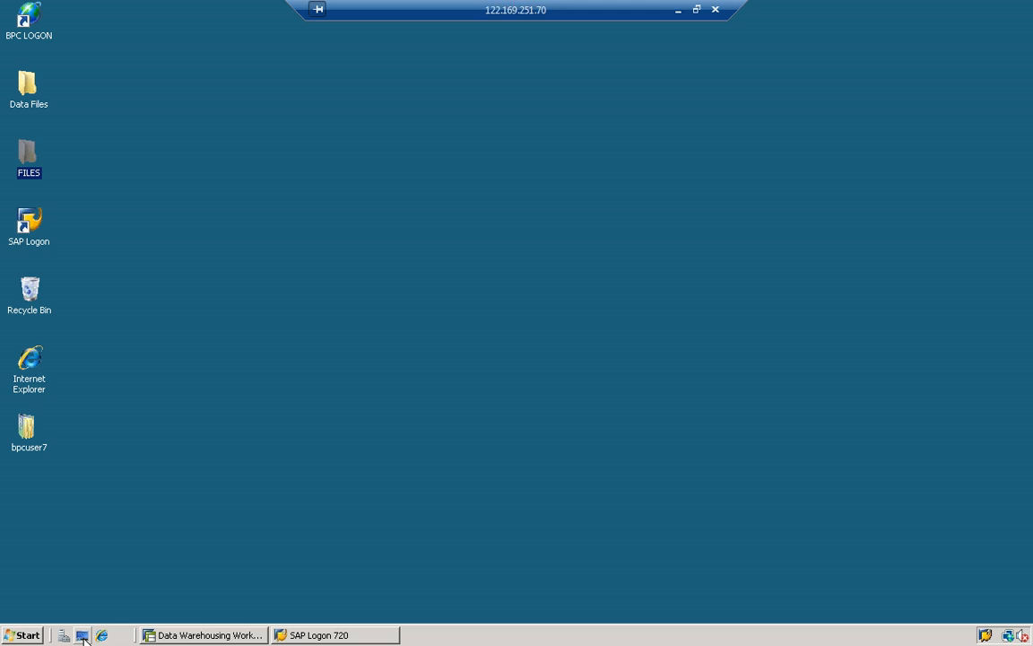
pyautogui.doubleClick(29, 100)
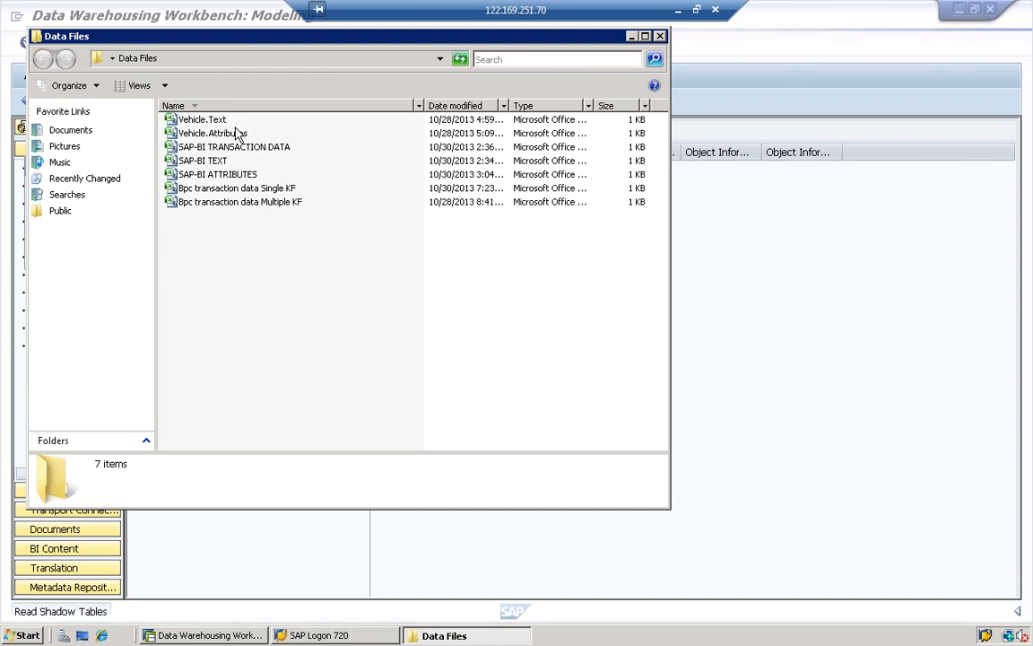
pyautogui.doubleClick(204, 148)
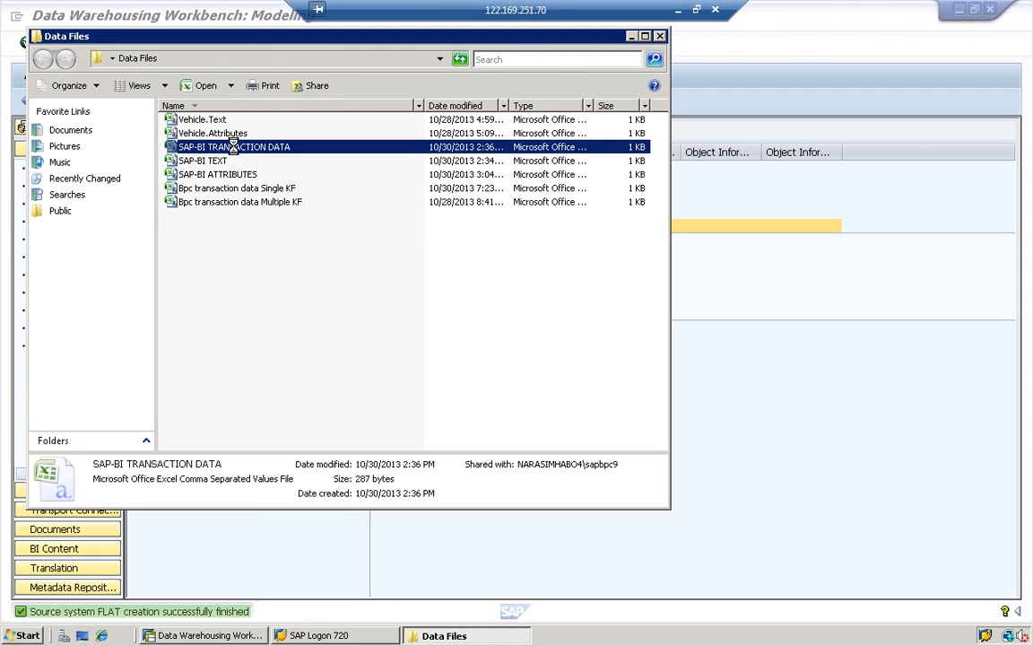
# - Return to the Data Warehousing Workbench and check the File source systems for the new FLAT entry
pyautogui.click(248, 569)
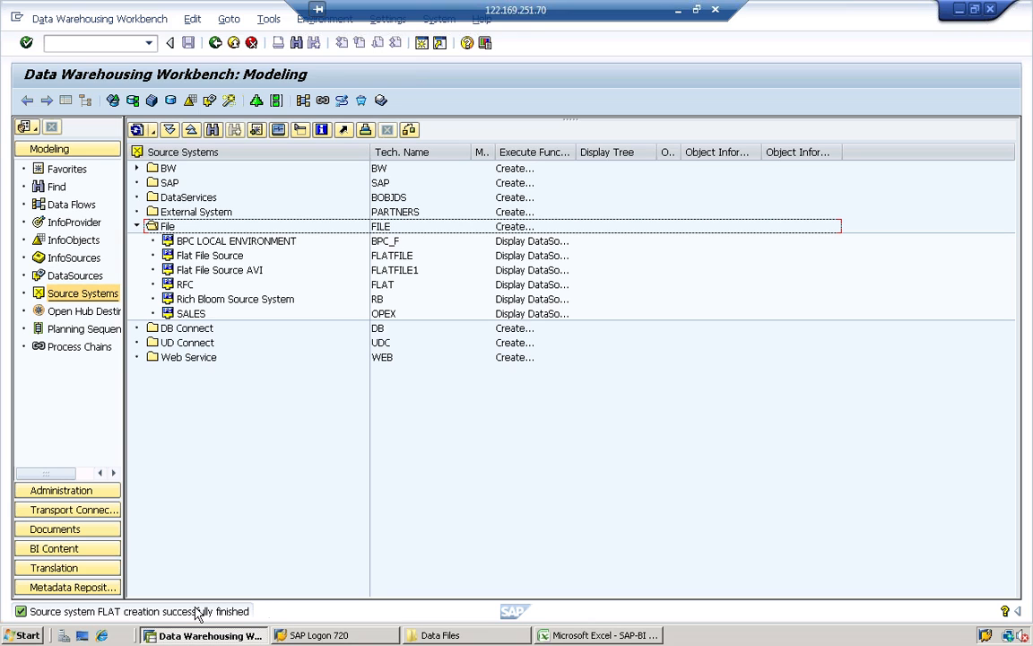
pyautogui.click(59, 277)
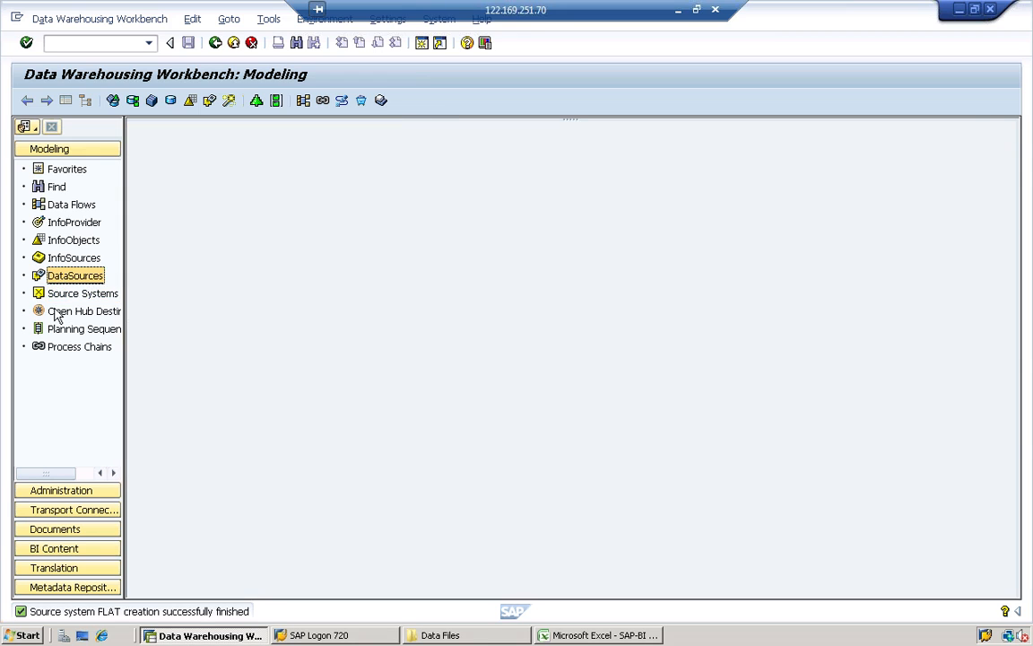
pyautogui.click(64, 295)
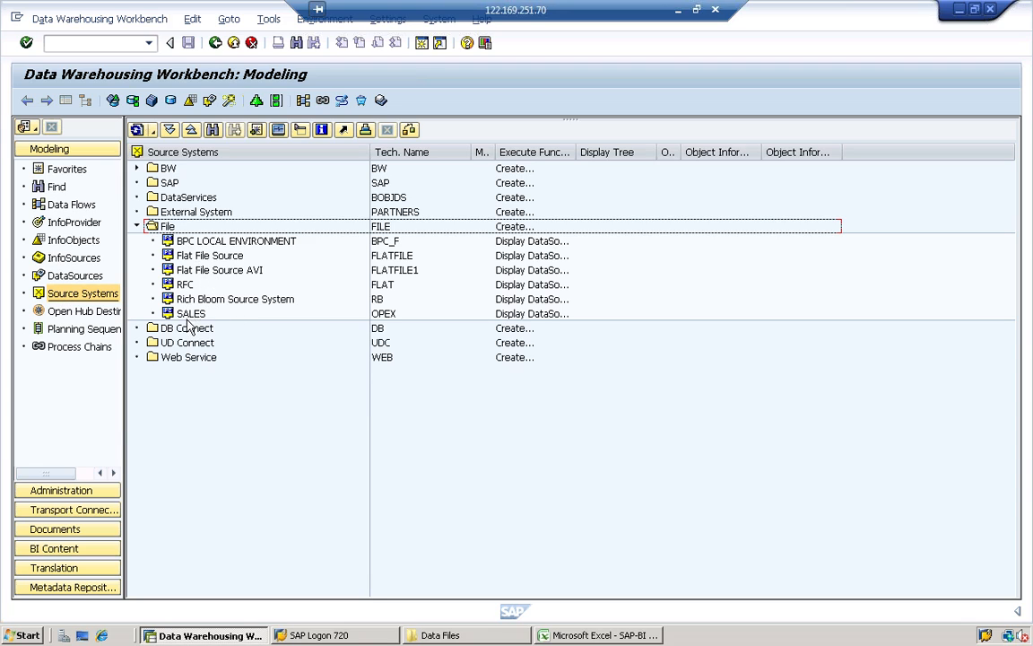
# - Run a check on the RFC file source system with technical name FLAT
pyautogui.click(184, 284)
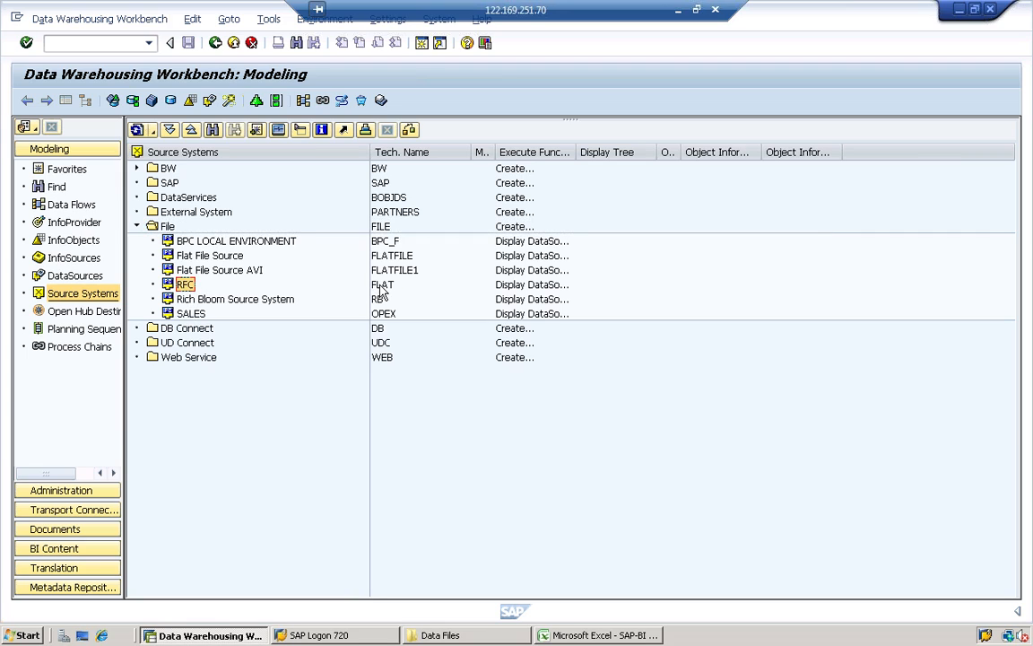
pyautogui.click(382, 285)
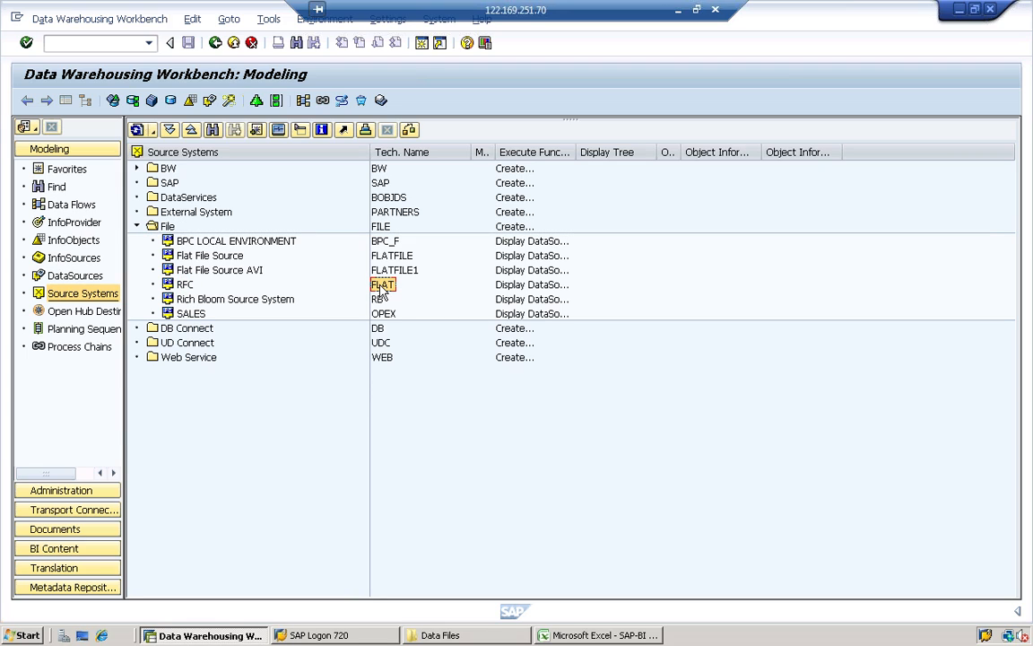
pyautogui.rightClick(380, 286)
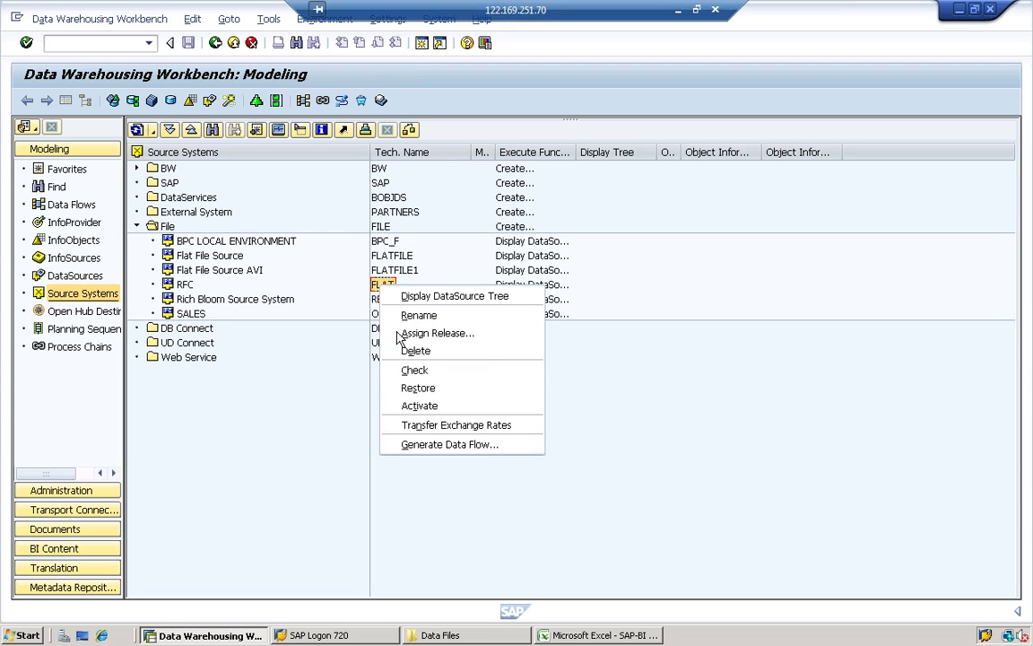
pyautogui.click(415, 371)
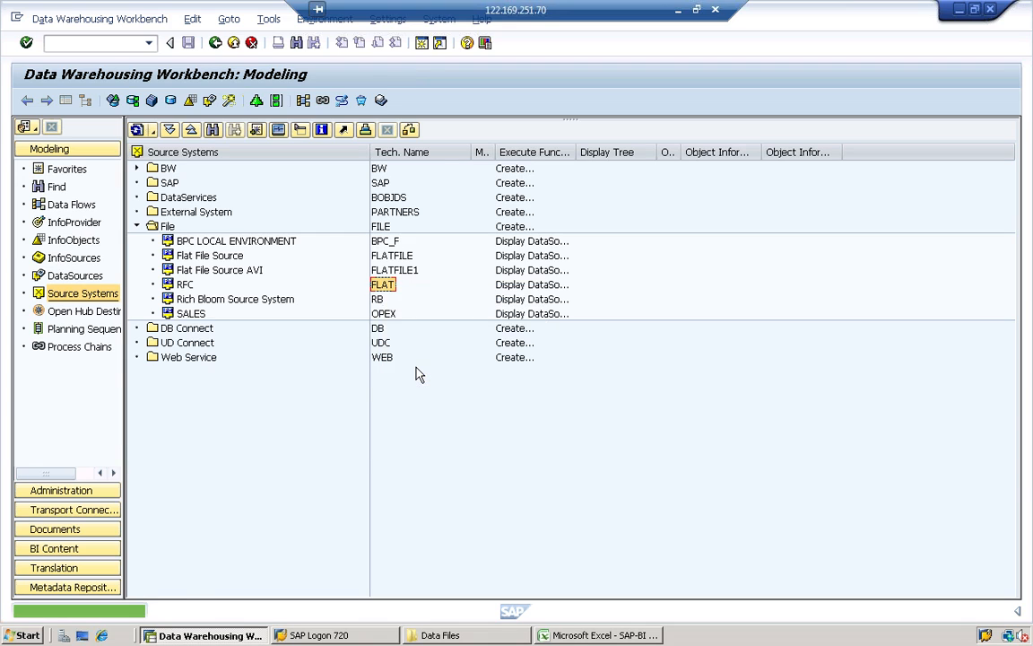
# - Activate the RFC source system with technical name FLAT
pyautogui.rightClick(203, 287)
pyautogui.click(314, 397)
pyautogui.click(385, 282)
pyautogui.rightClick(385, 285)
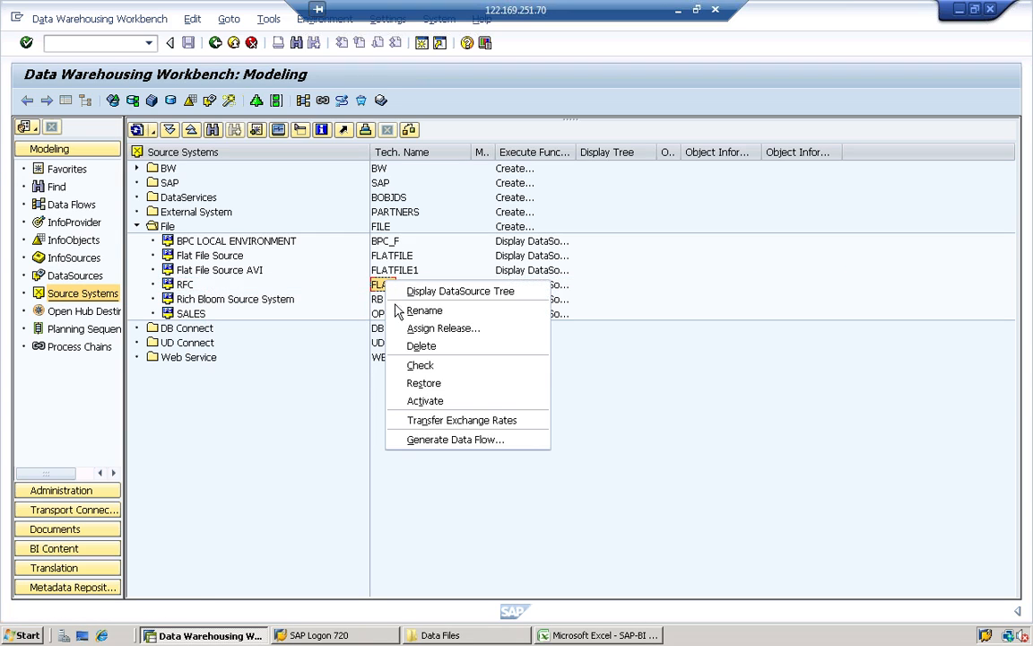
pyautogui.click(429, 401)
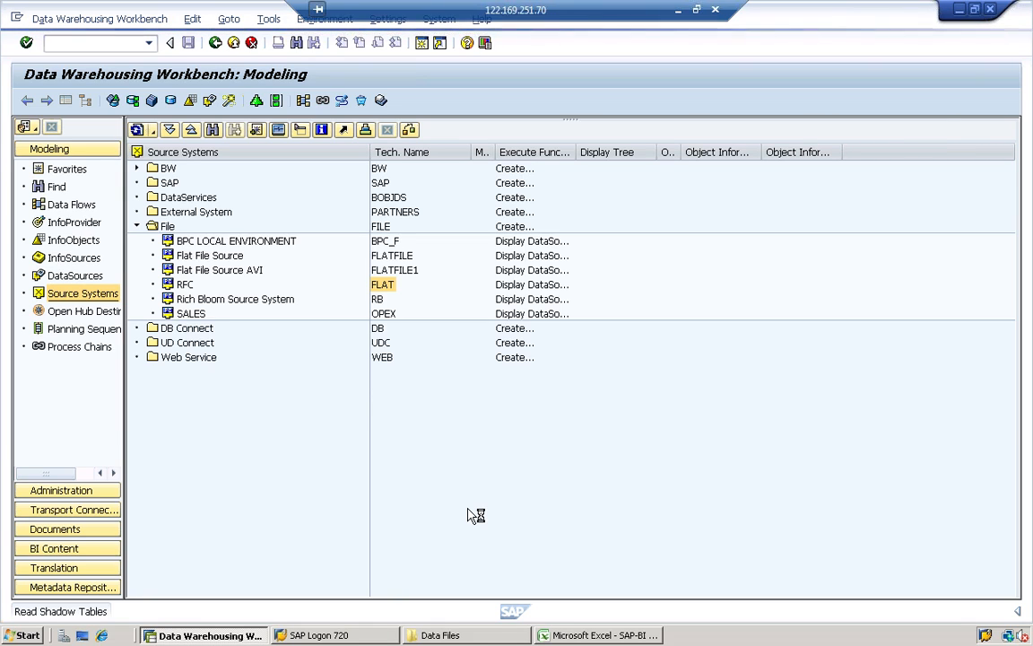
# - Switch to the SAP-BI TRANSACTION DATA workbook in Excel and copy the whole data table, range A1:F9, including its headers
pyautogui.click(643, 635)
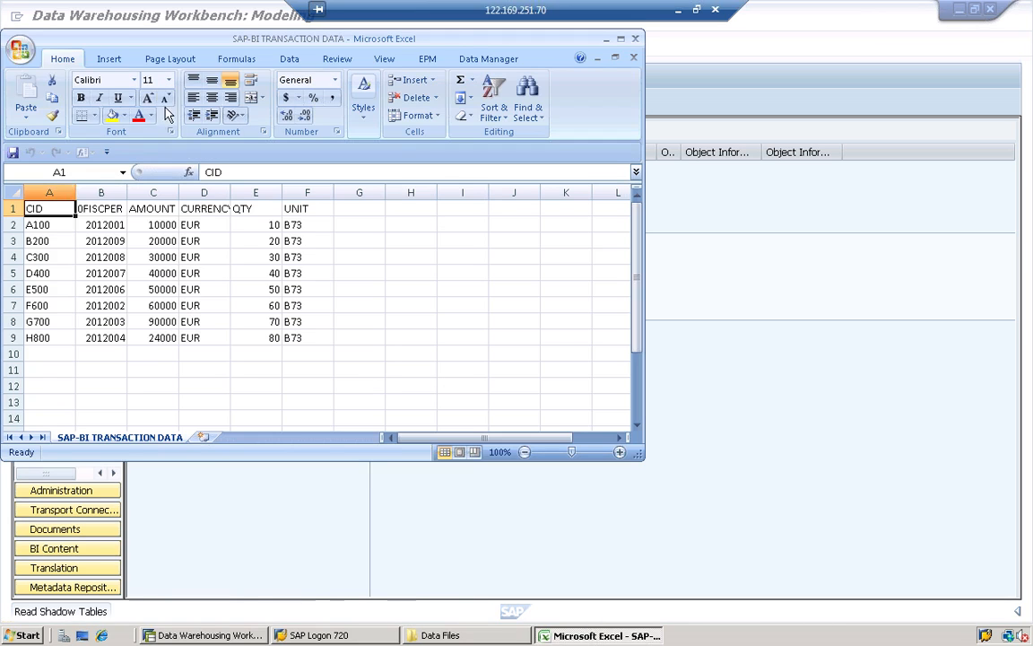
pyautogui.click(430, 252)
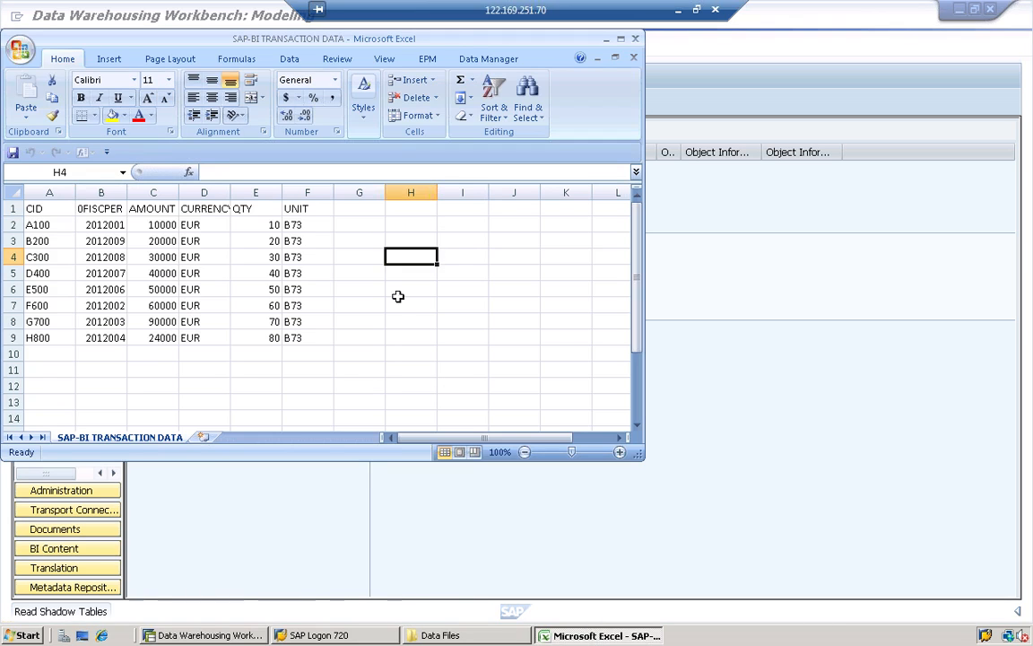
pyautogui.click(18, 191)
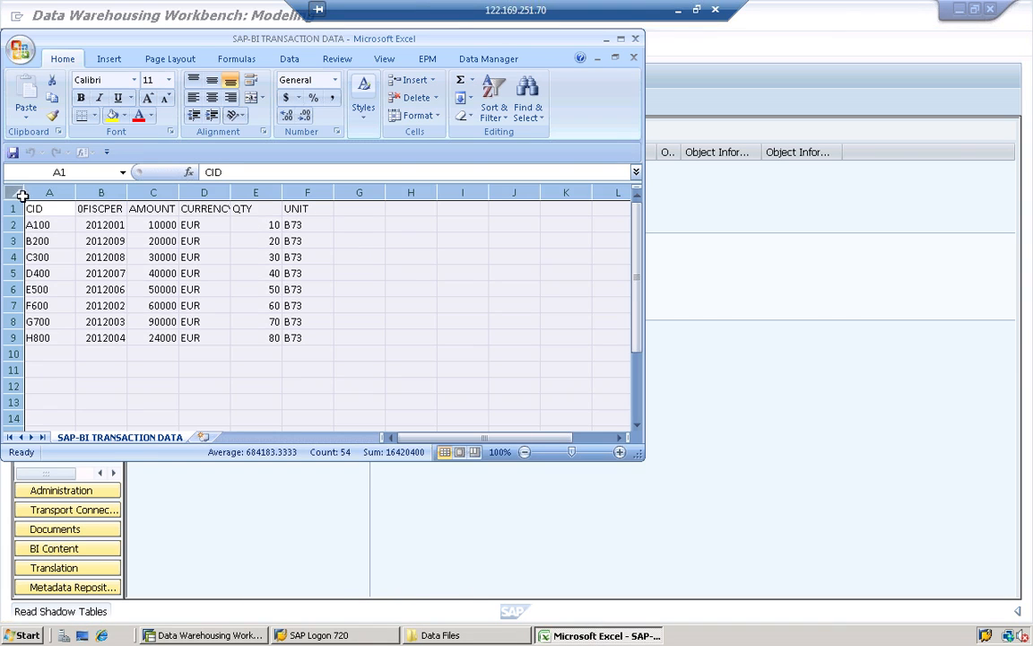
pyautogui.click(204, 305)
pyautogui.moveTo(45, 208); pyautogui.dragTo(300, 337)
pyautogui.hotkey('ctrl', 'c')
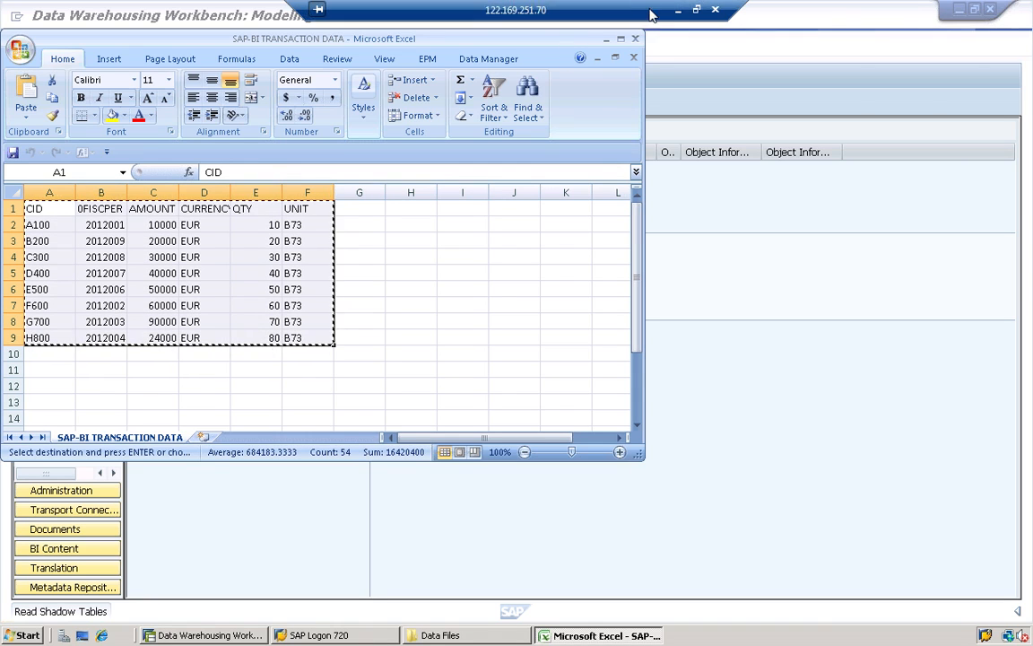
pyautogui.click(676, 10)
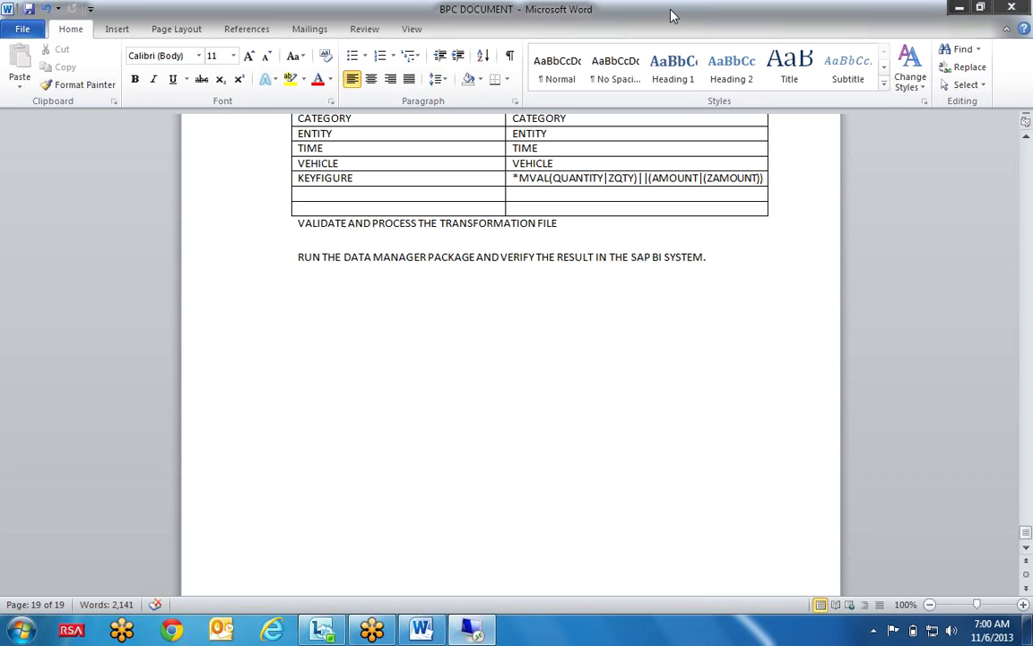
pyautogui.press('Return')
pyautogui.press('Return')
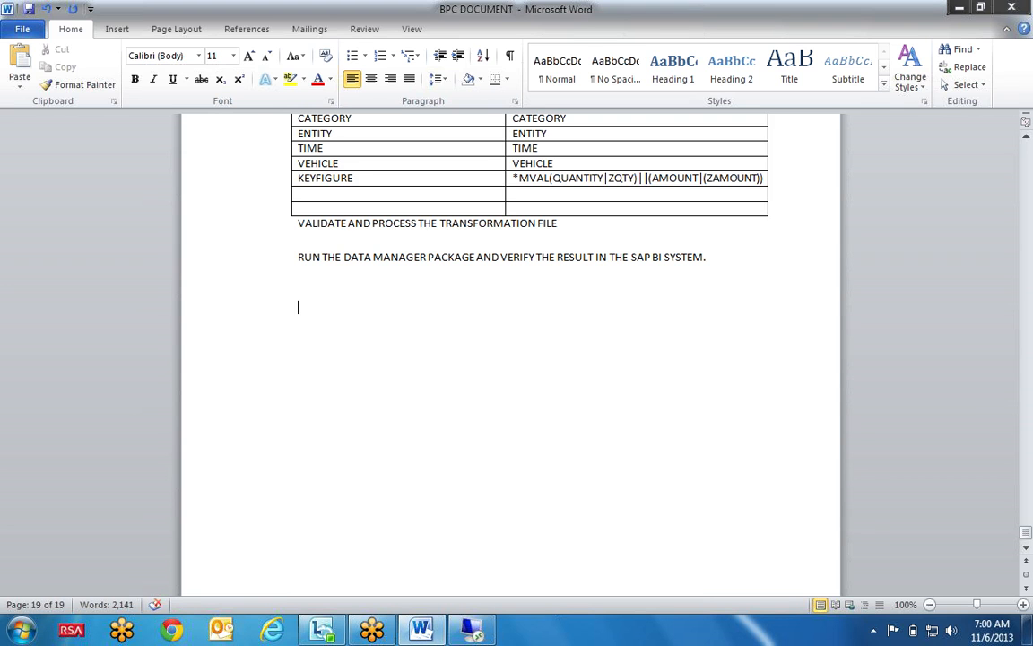
pyautogui.click(473, 631)
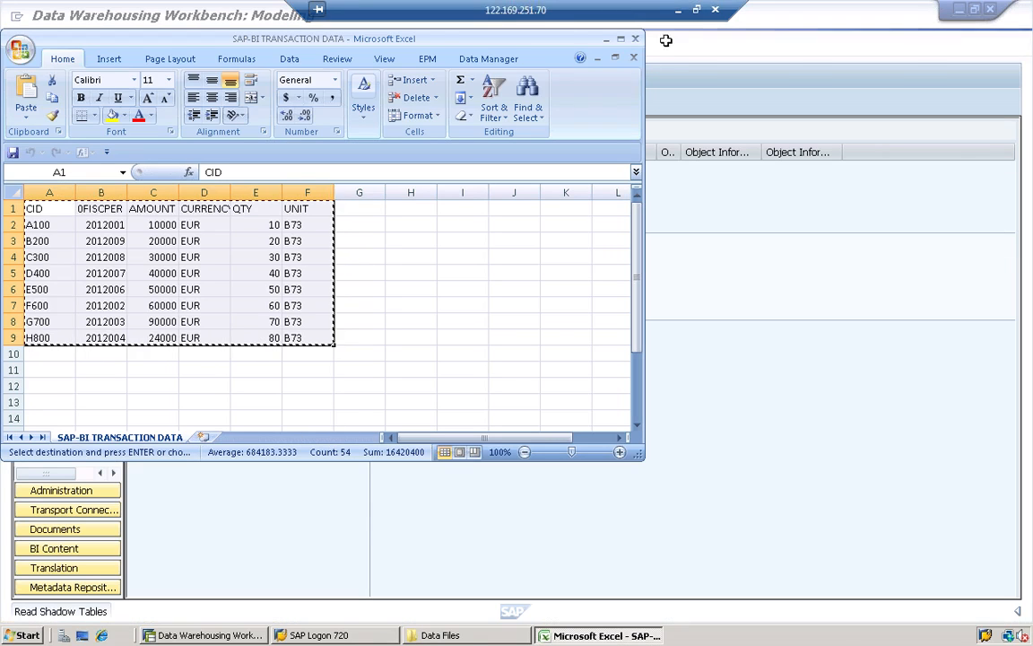
pyautogui.click(678, 10)
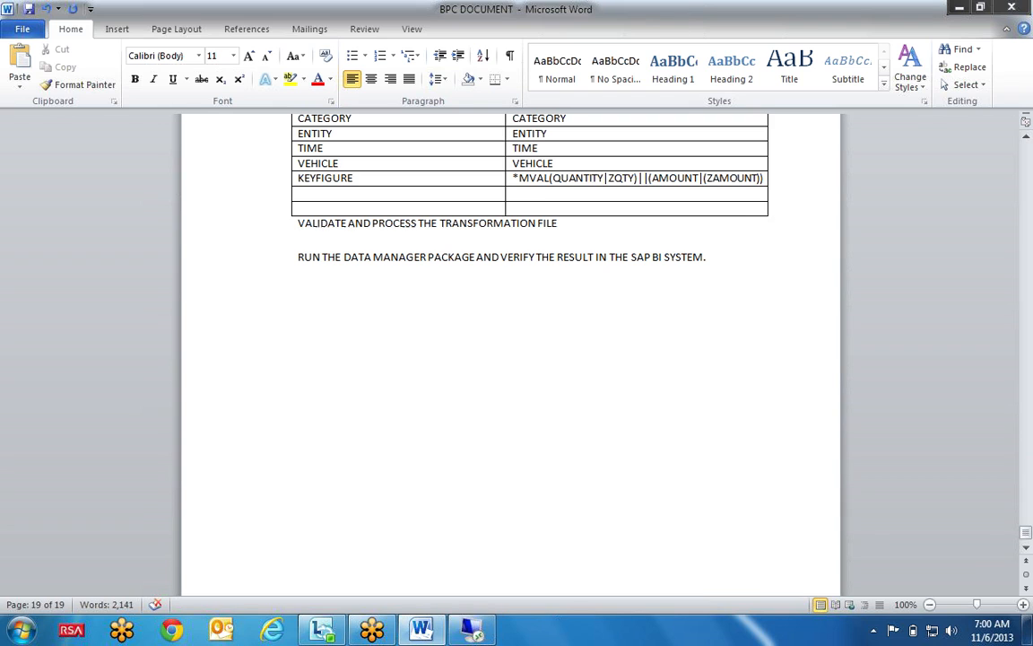
pyautogui.write('HOW TO LOAD THE TRANSACTION DATA INTO SAP-BI SYSTEM@@')
pyautogui.press('End')
pyautogui.press('Return')
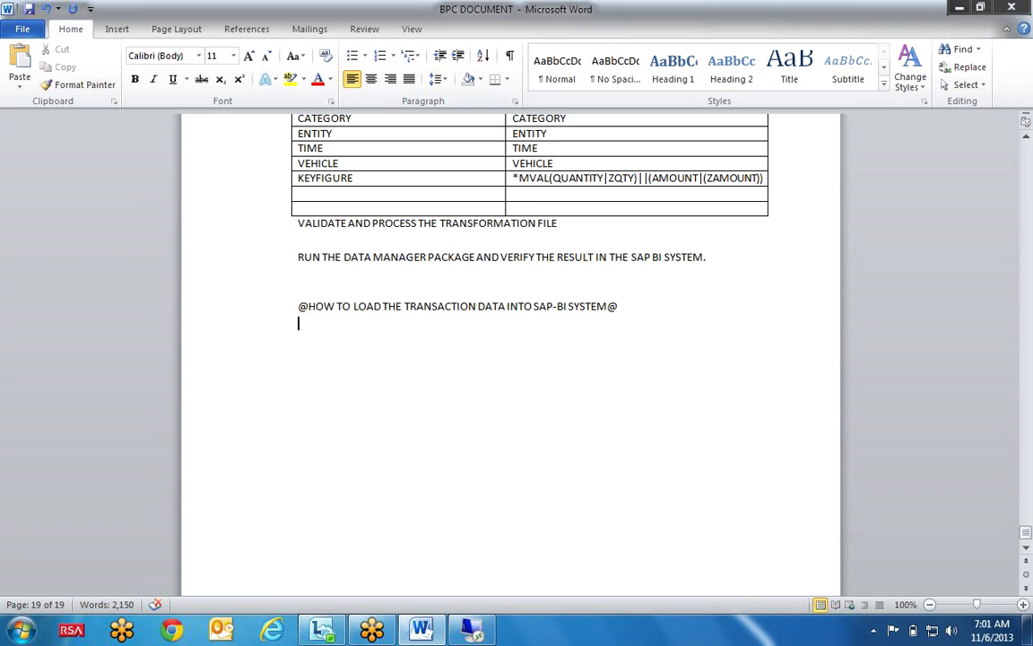
# - Start a lettered list under the heading with item A) "CREATE A FLAT FILE"
pyautogui.write('A) ')
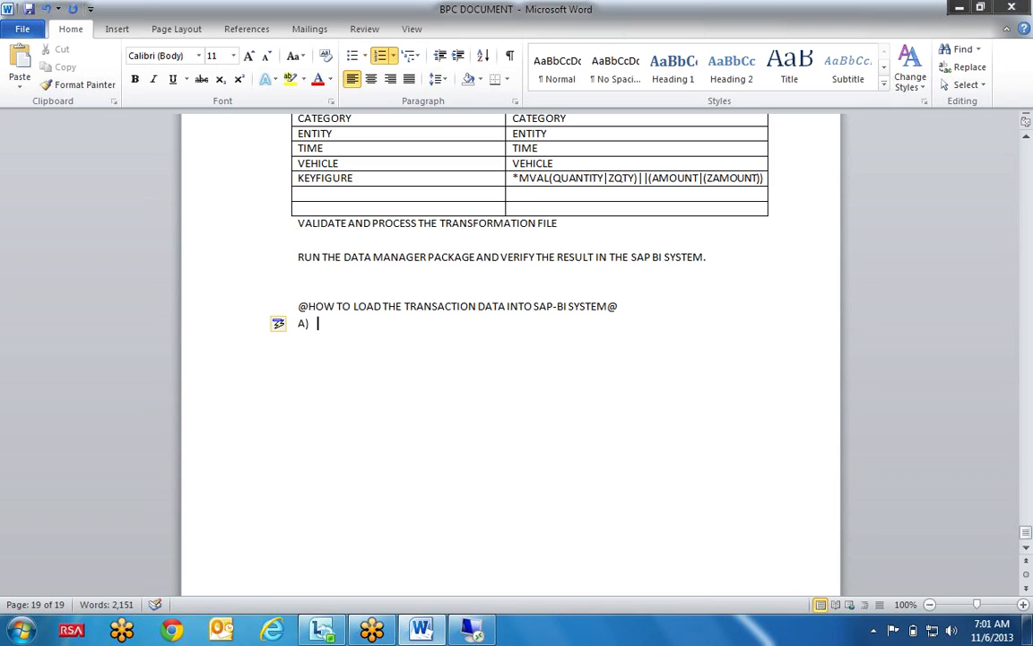
pyautogui.write('CREATE A FLAT FIKL')
pyautogui.press('BackSpace')
pyautogui.press('BackSpace')
pyautogui.write('LE')
pyautogui.press('Return')
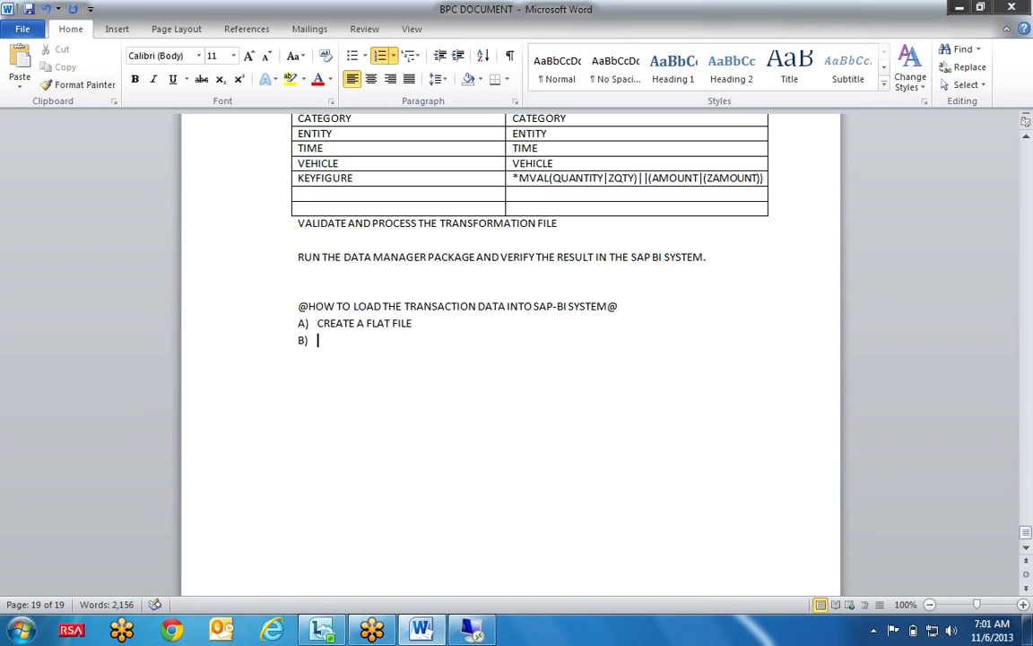
# - Paste the copied transaction data below item A, laid out as a table instead of plain text
pyautogui.press('BackSpace')
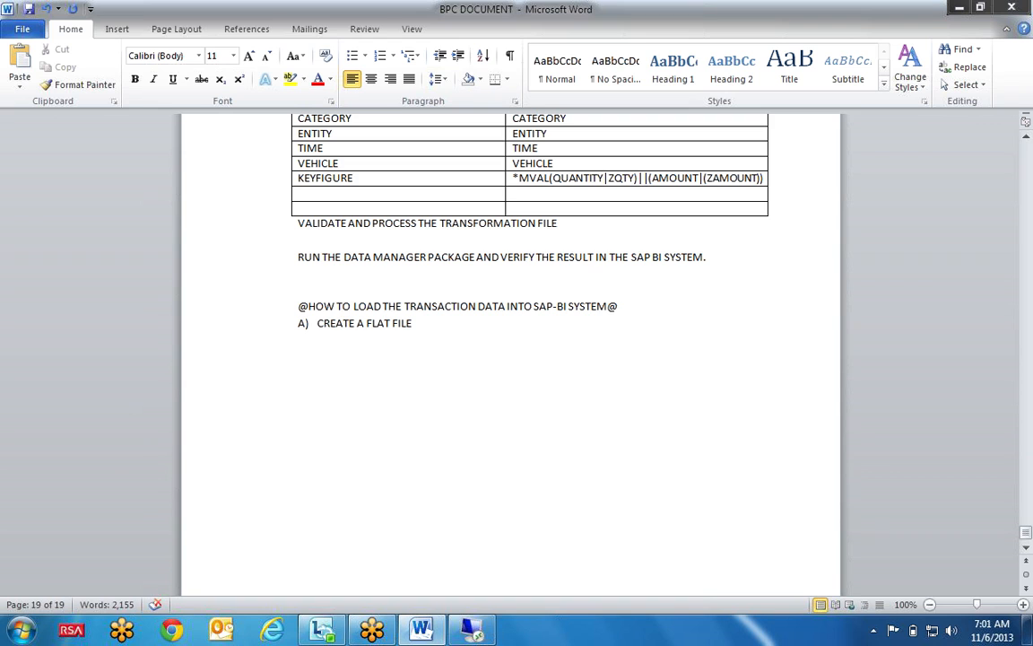
pyautogui.hotkey('ctrl', 'v')
pyautogui.click(619, 500)
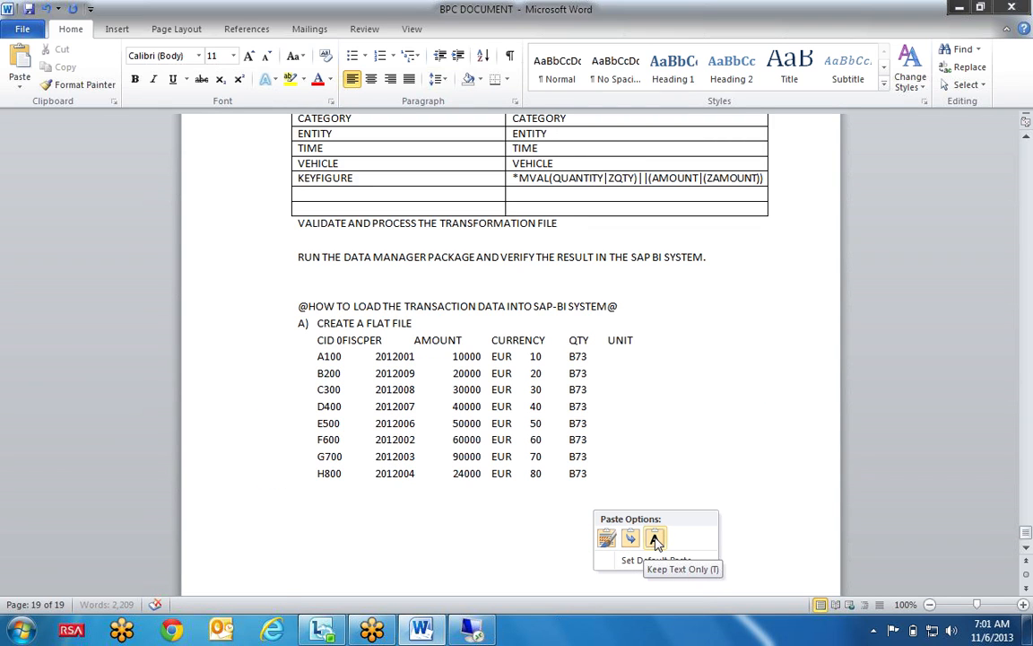
pyautogui.click(609, 538)
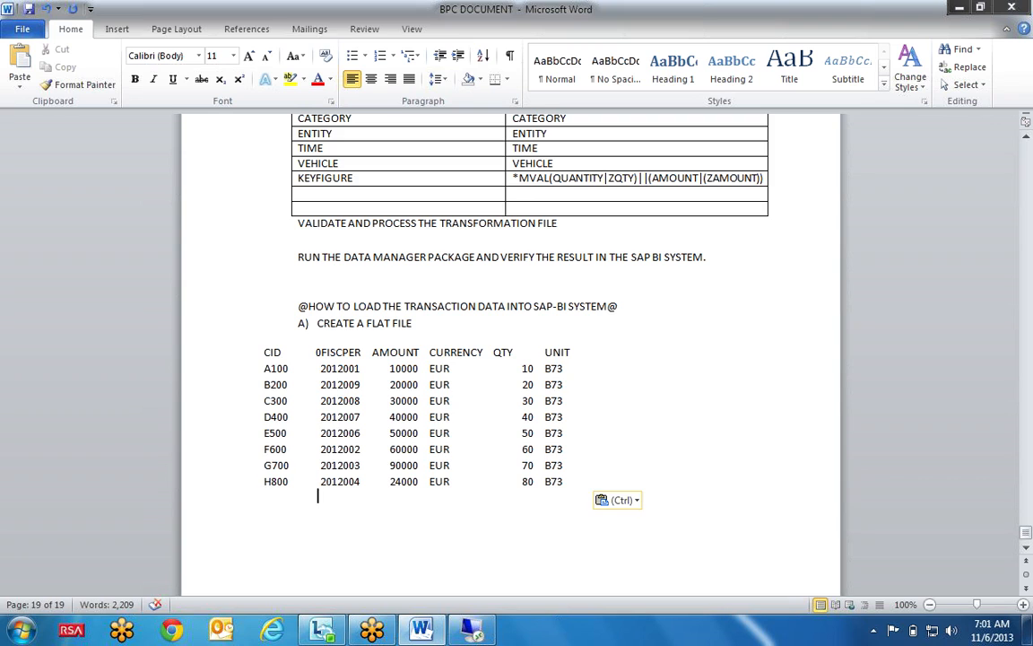
# - Add list item B) "SAVE AS .CSV FORMAT" below the pasted table, separated from it by a blank line
pyautogui.write('B) SAVE')
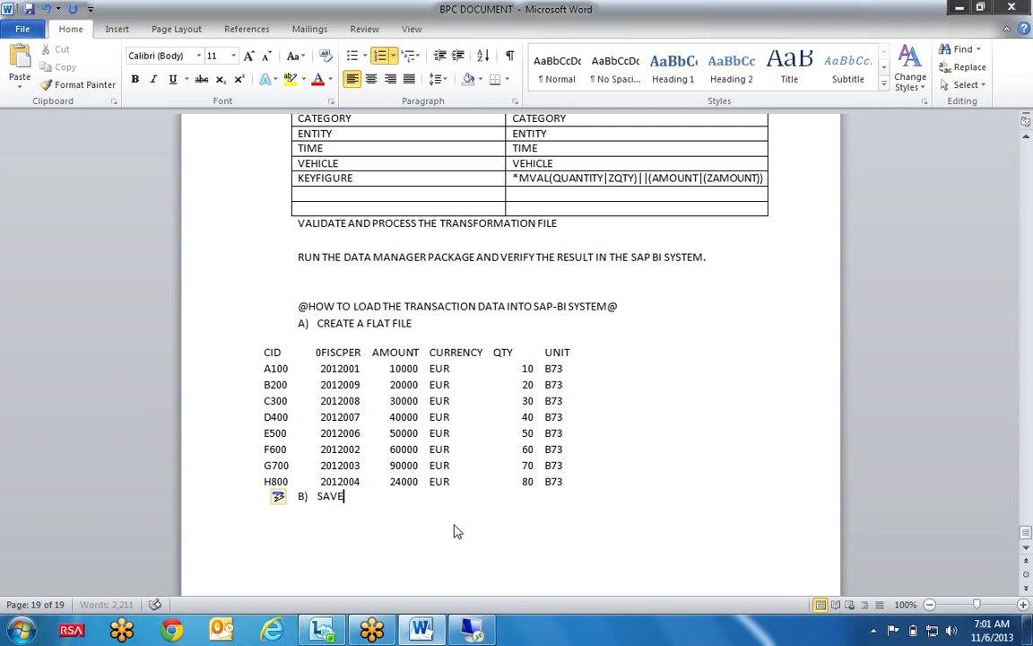
pyautogui.write(' AS')
pyautogui.press('Home')
pyautogui.press('Return')
pyautogui.hotkey('ctrl', 'z')
pyautogui.write('.CSV')
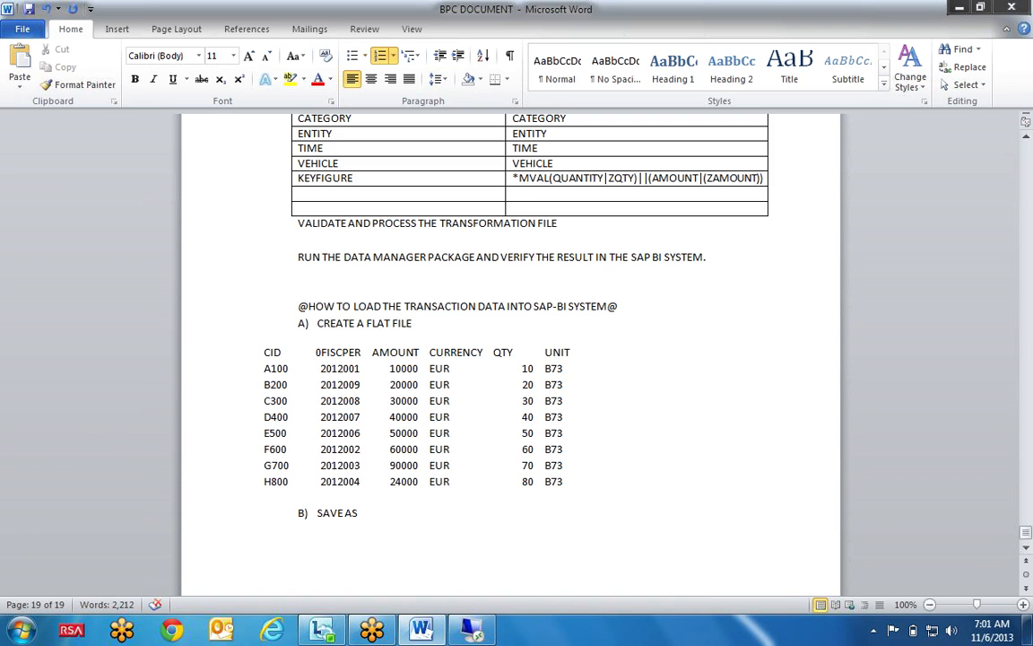
pyautogui.write(' FORMAT')
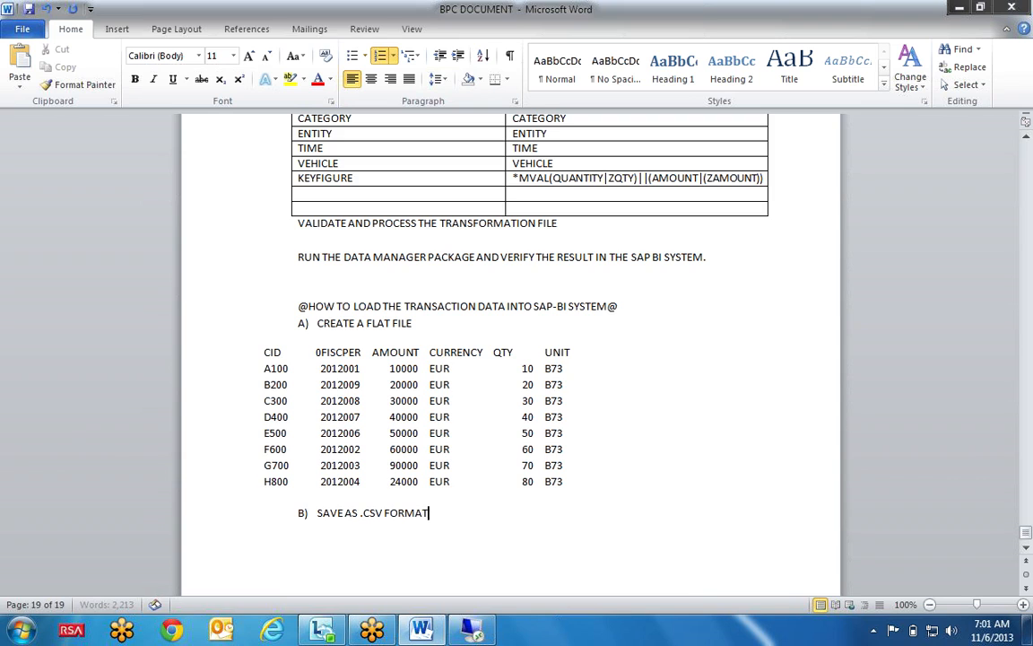
# - Add list item C) "CREATE KEY FIGURE INFOOBJECT CATLOGS" and leave an empty item after it
pyautogui.press('Return')
pyautogui.write('CREAT')
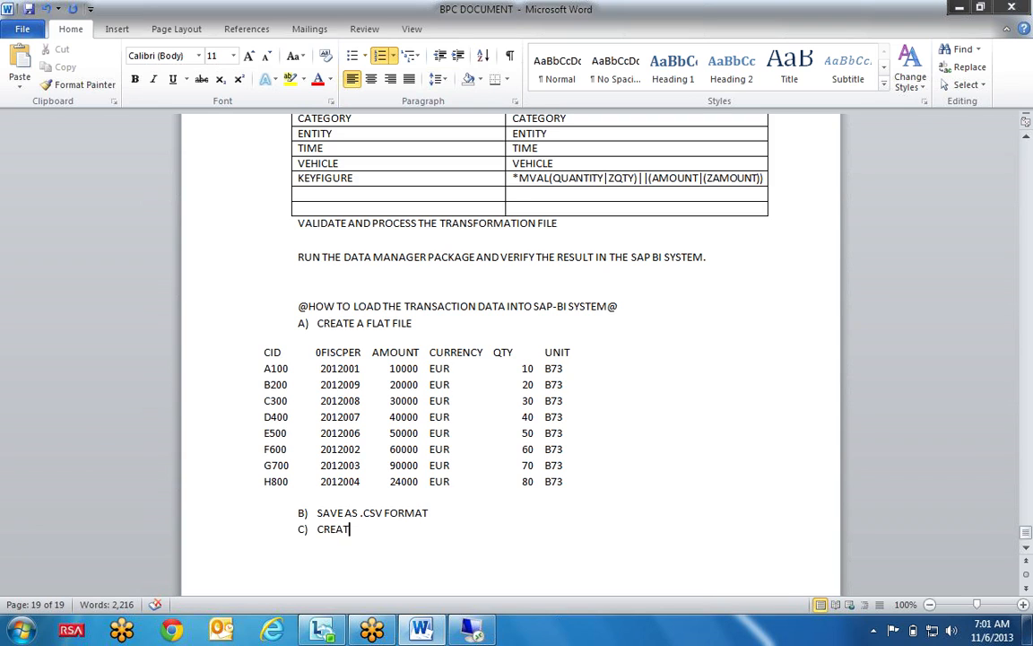
pyautogui.write('E KEY FO')
pyautogui.press('BackSpace')
pyautogui.write('IGURE')
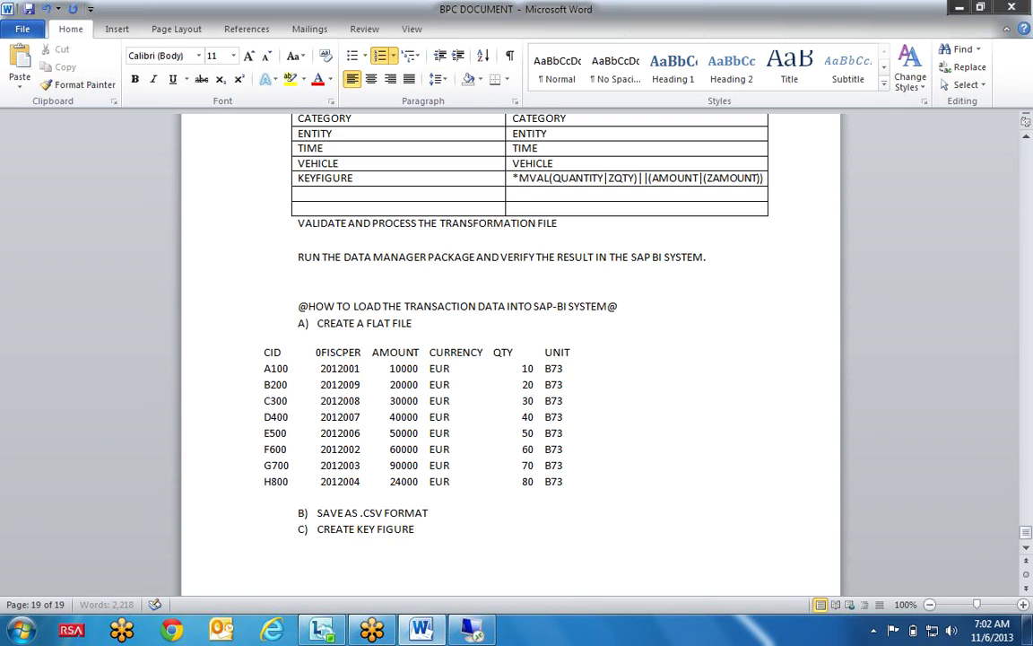
pyautogui.write(' INFOOBJECT CATLOGS')
pyautogui.press('Return')
pyautogui.write('CA')
pyautogui.press('BackSpace')
pyautogui.press('BackSpace')
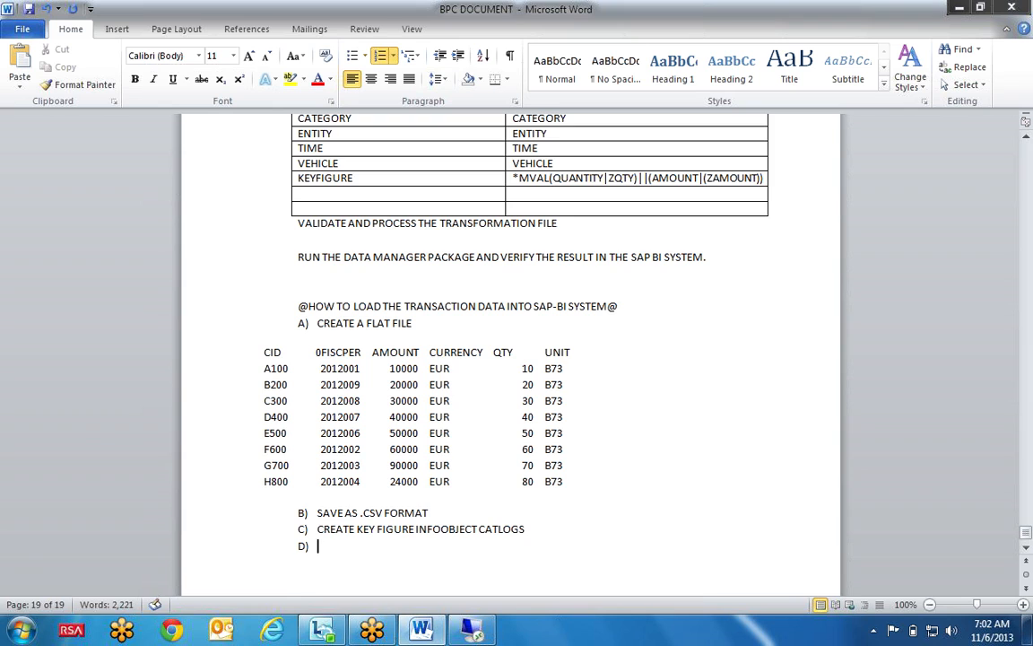
# - Fill list item D) with "CRETAE AMOUNT&QTY KEY FIGURES"
pyautogui.scroll(1, 455, 523)
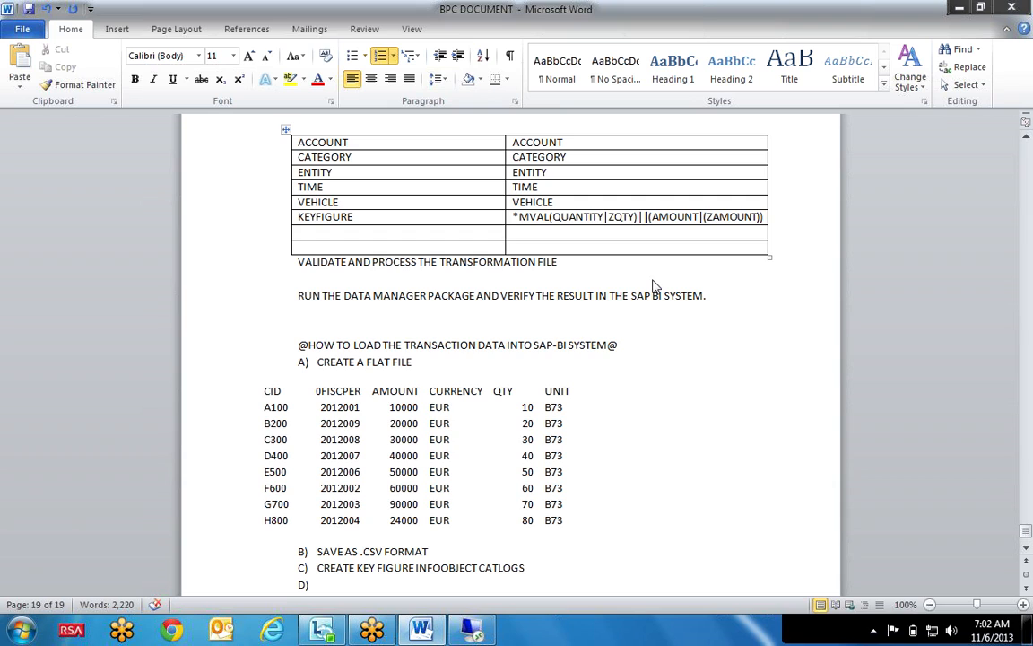
pyautogui.write('CRETAE ')
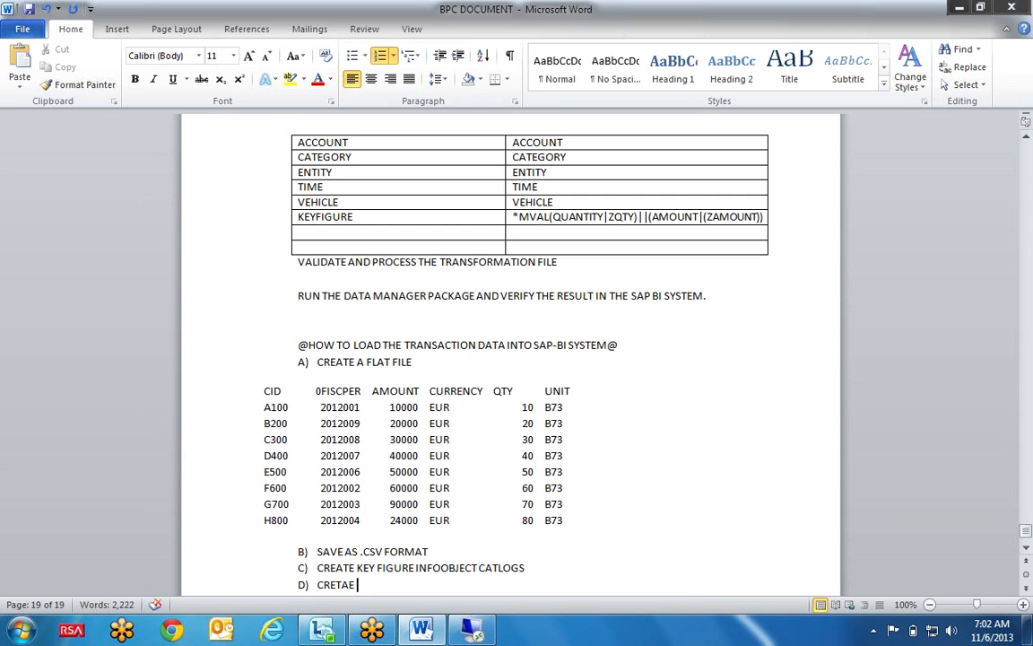
pyautogui.write('AMOUN')
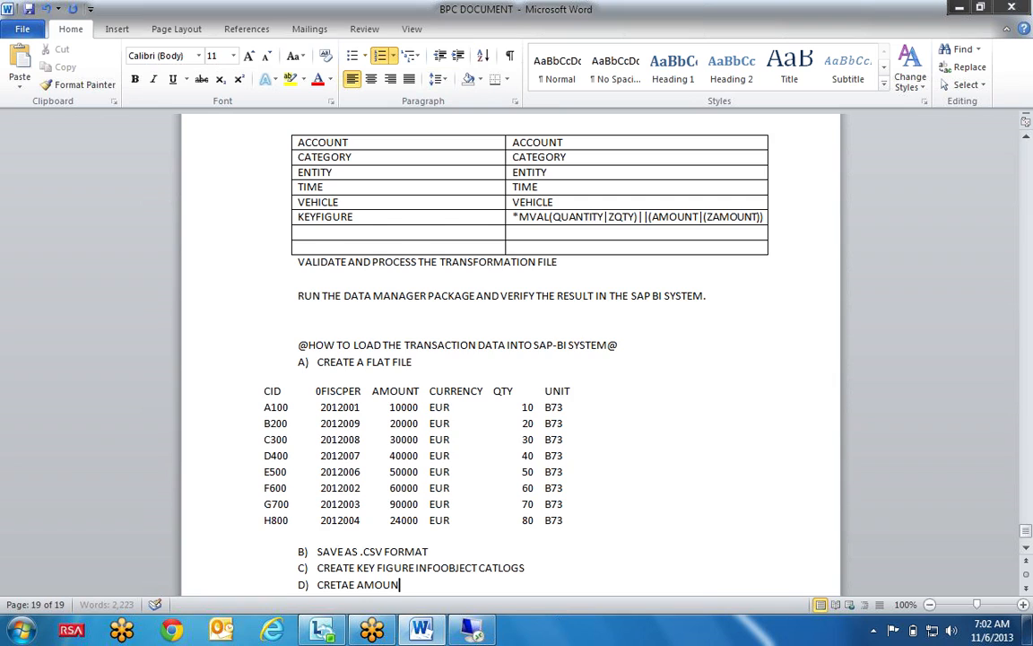
pyautogui.write('T&QTY KEY FIGU')
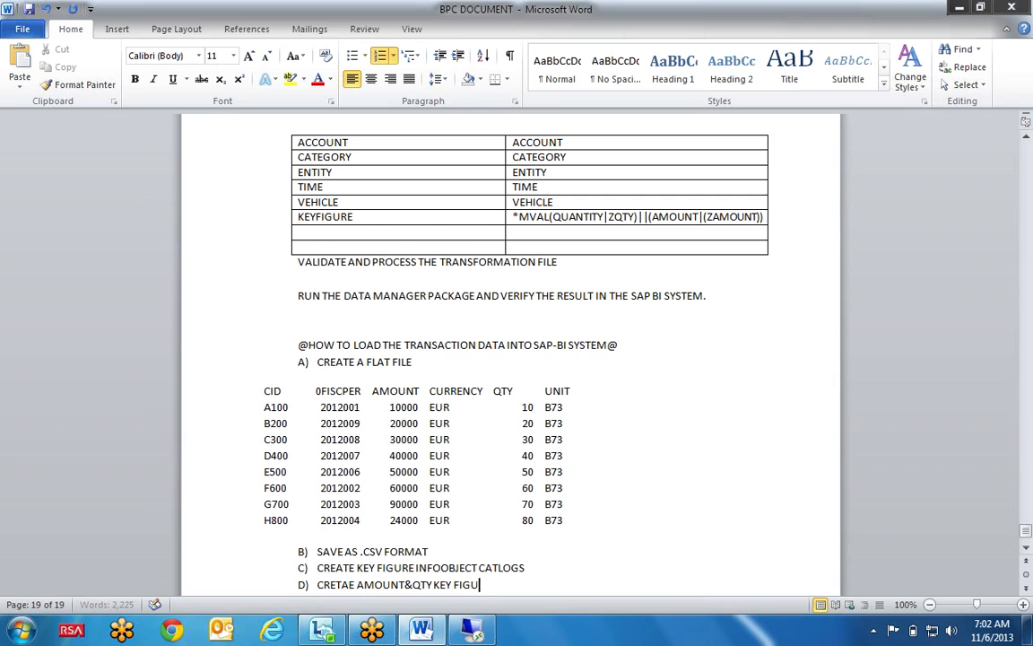
pyautogui.write('RES')
pyautogui.press('Return')
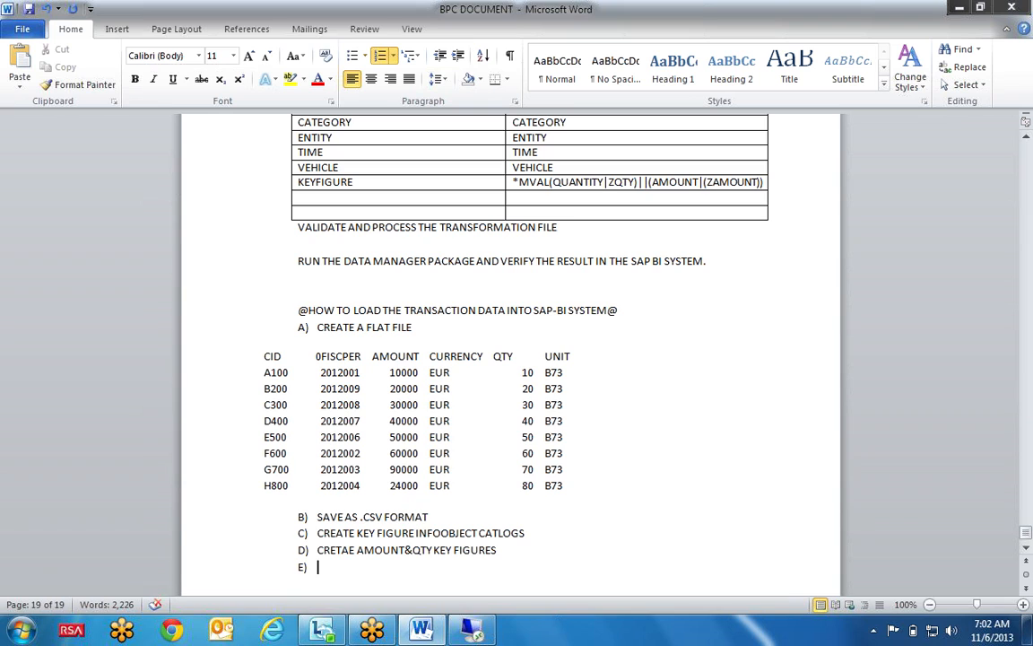
# - Add list item E) "CREATE INFOCUBE"
pyautogui.write('CREATE I')
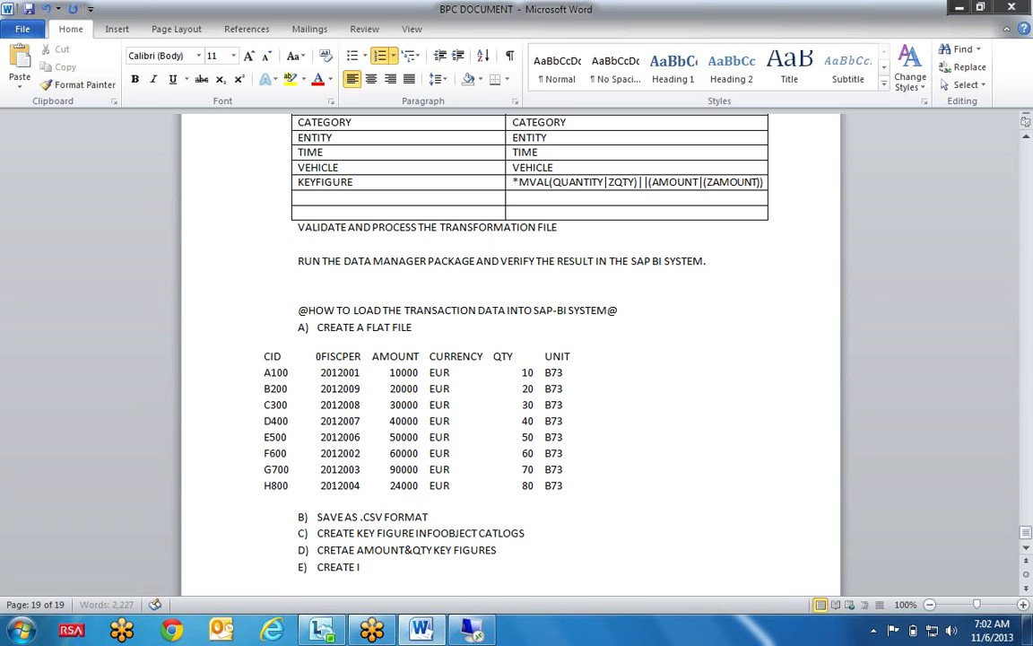
pyautogui.write('NFOCUBE')
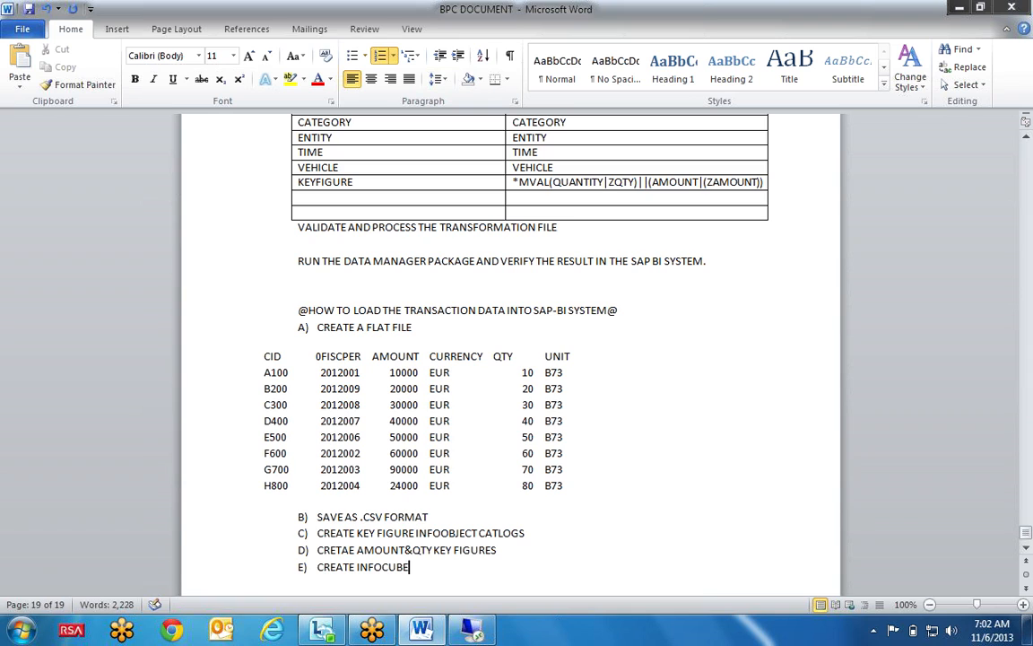
pyautogui.press('Return')
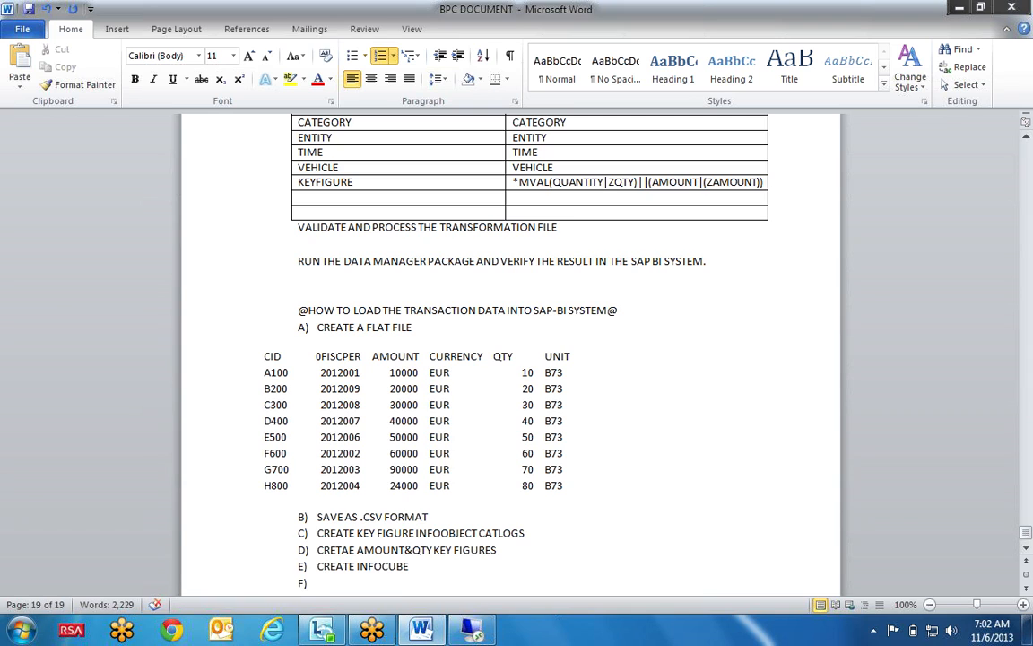
# - Add list item F) "ASSIGN THE DIMENSIONS"
pyautogui.write('CR')
pyautogui.press('BackSpace')
pyautogui.press('BackSpace')
pyautogui.write('ASSIGN THE DIMENS')
pyautogui.press('BackSpace')
pyautogui.press('BackSpace')
pyautogui.write('NSIONS')
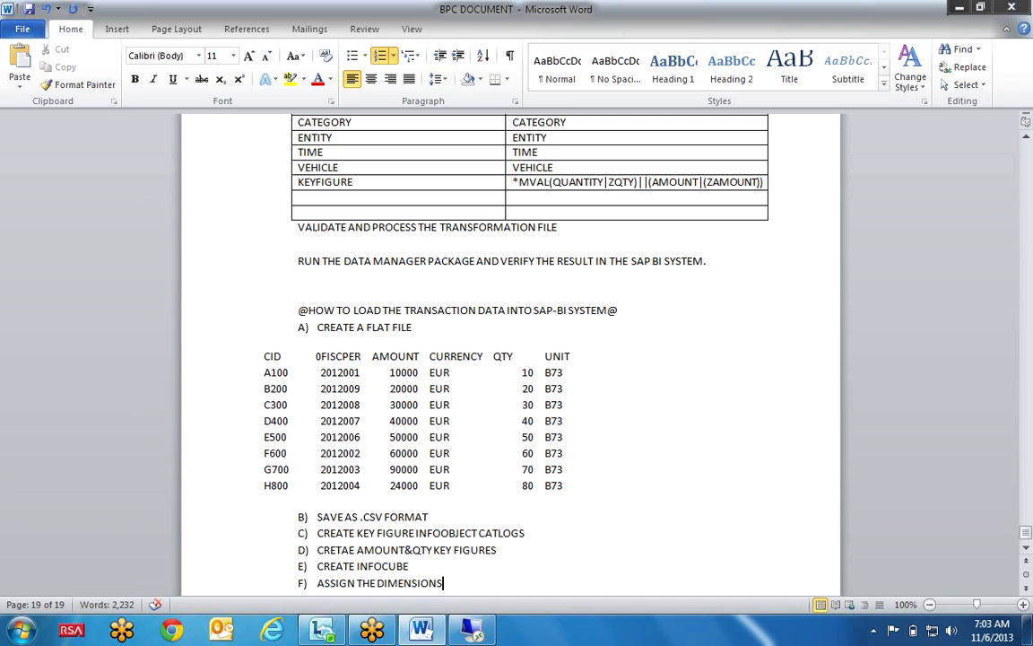
# - Extend list item F) after "ASSIGN THE DIMENSIONS" with "&KF'S(Characterstics&kf's to the cube)"
pyautogui.write("&KF'")
pyautogui.write('S')
pyautogui.write('(cHAR)')
pyautogui.write('ACTERSTICS')
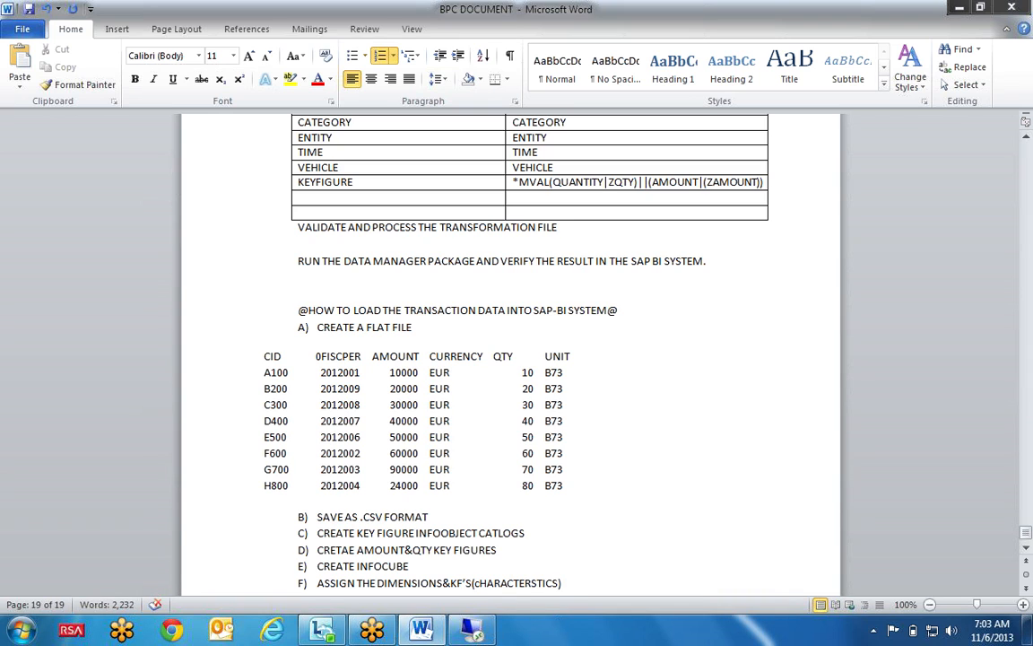
pyautogui.press('BackSpace')
pyautogui.write("&kf's )")
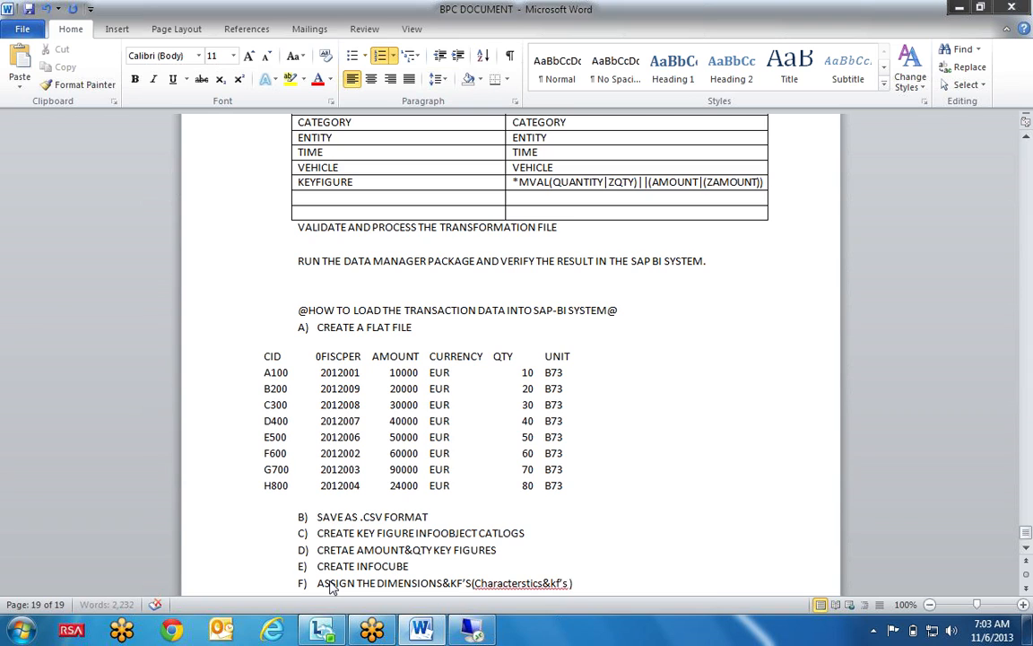
pyautogui.write('to the cube')
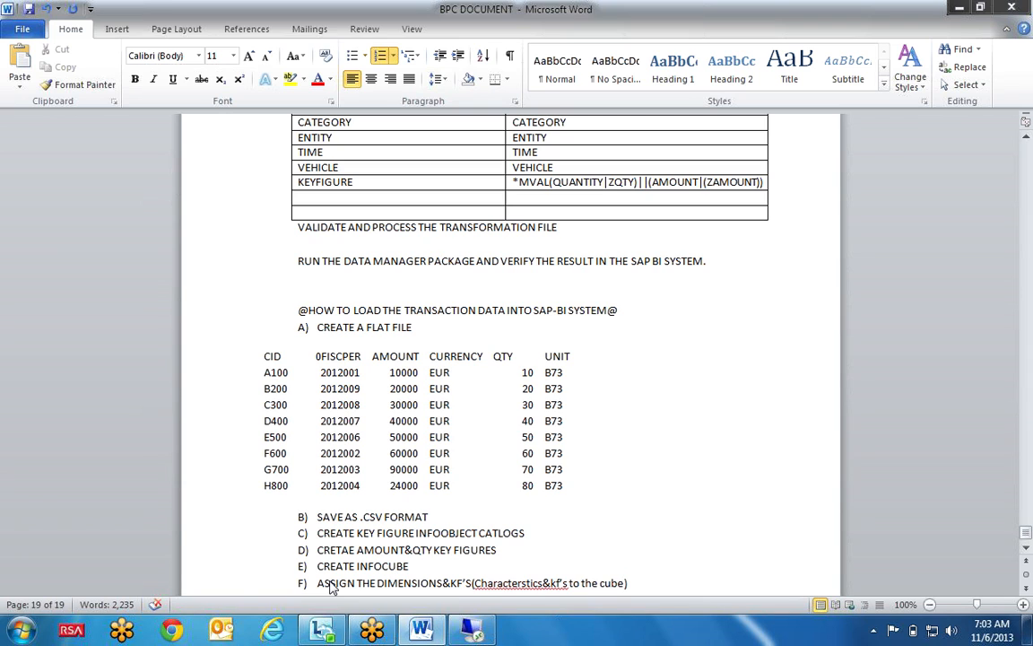
pyautogui.press('End')
# - Add list item G) "CREATE DATA SOURCE" after item F)
pyautogui.press('Return')
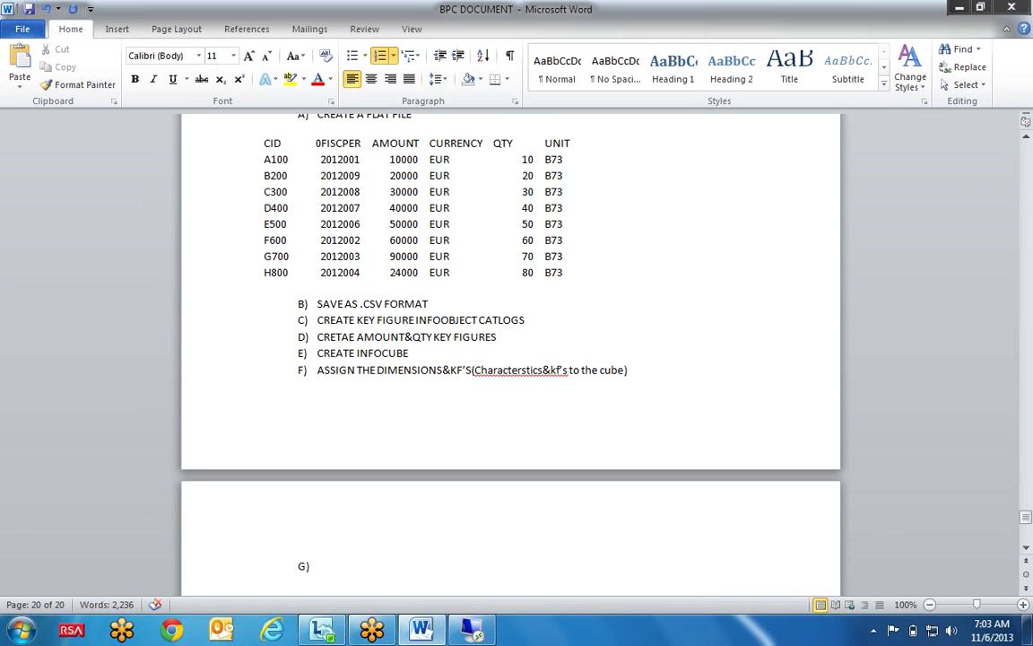
pyautogui.write('CREATE DATA SOURCE')
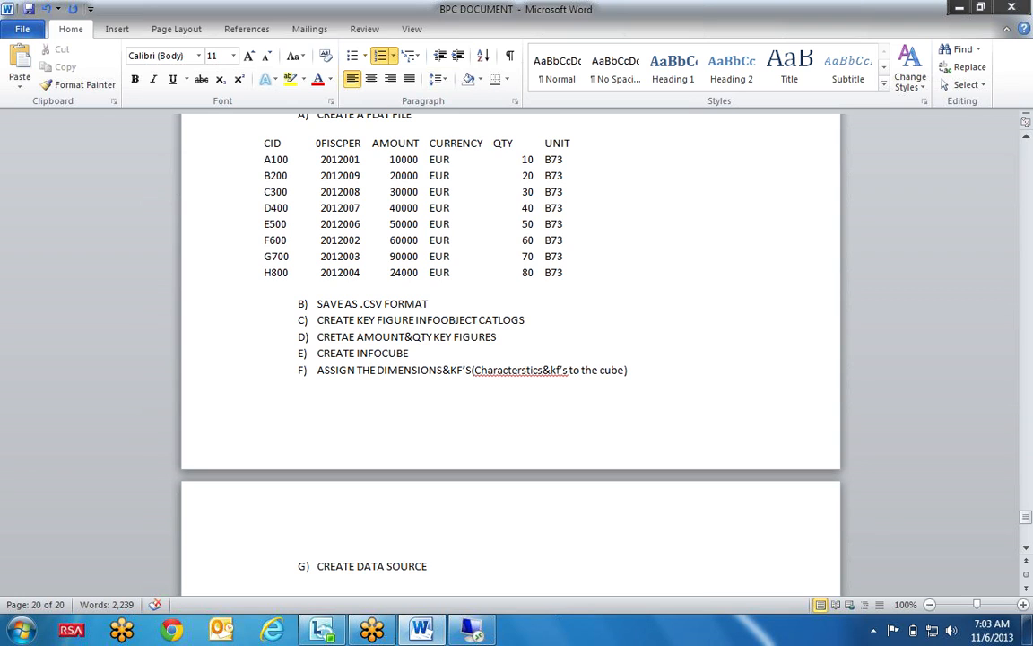
pyautogui.press('Return')
pyautogui.write('RUN T')
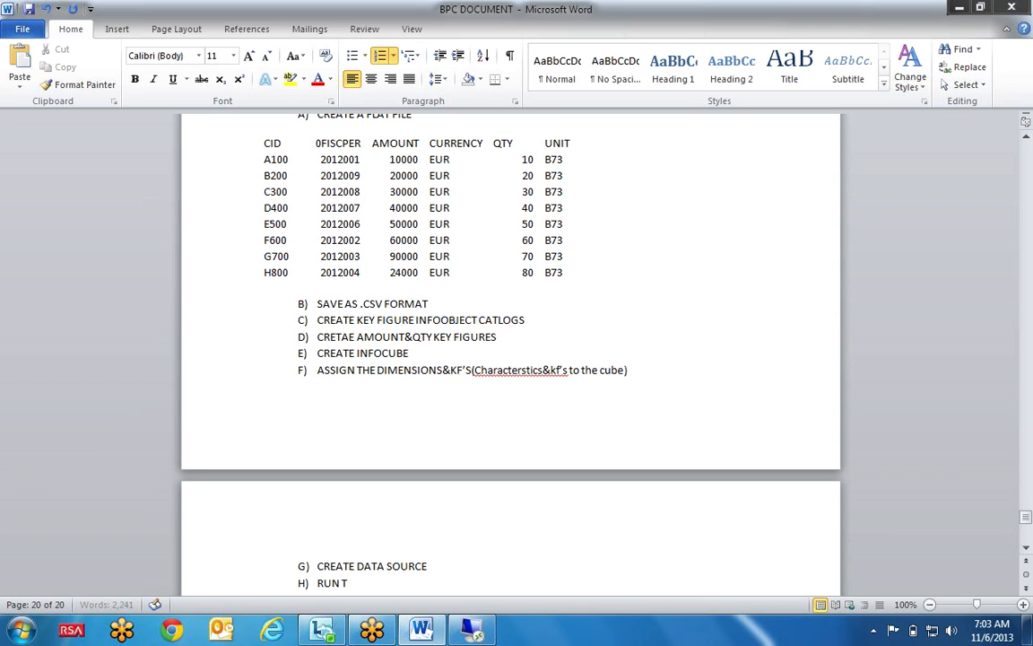
pyautogui.write('HE DATA')
pyautogui.press('BackSpace')
pyautogui.press('BackSpace')
pyautogui.press('BackSpace')
pyautogui.press('BackSpace')
pyautogui.press('BackSpace')
pyautogui.press('BackSpace')
pyautogui.press('BackSpace')
pyautogui.press('BackSpace')
pyautogui.press('BackSpace')
pyautogui.press('BackSpace')
pyautogui.press('BackSpace')
pyautogui.press('BackSpace')
pyautogui.press('BackSpace')
pyautogui.press('BackSpace')
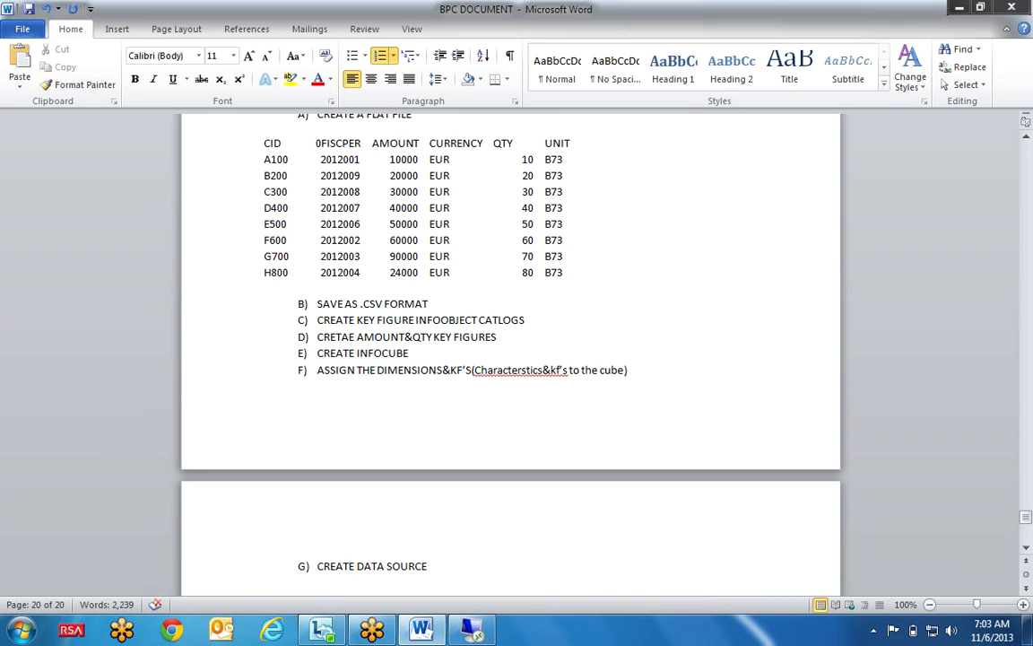
# - Append "(ASSIGN SOURCE FIELD=TARGET FIELDS)" to list item G) after "CREATE DATA SOURCE"
pyautogui.write('(')
pyautogui.write('ASSIGN S')
pyautogui.write('OURCE FIEL')
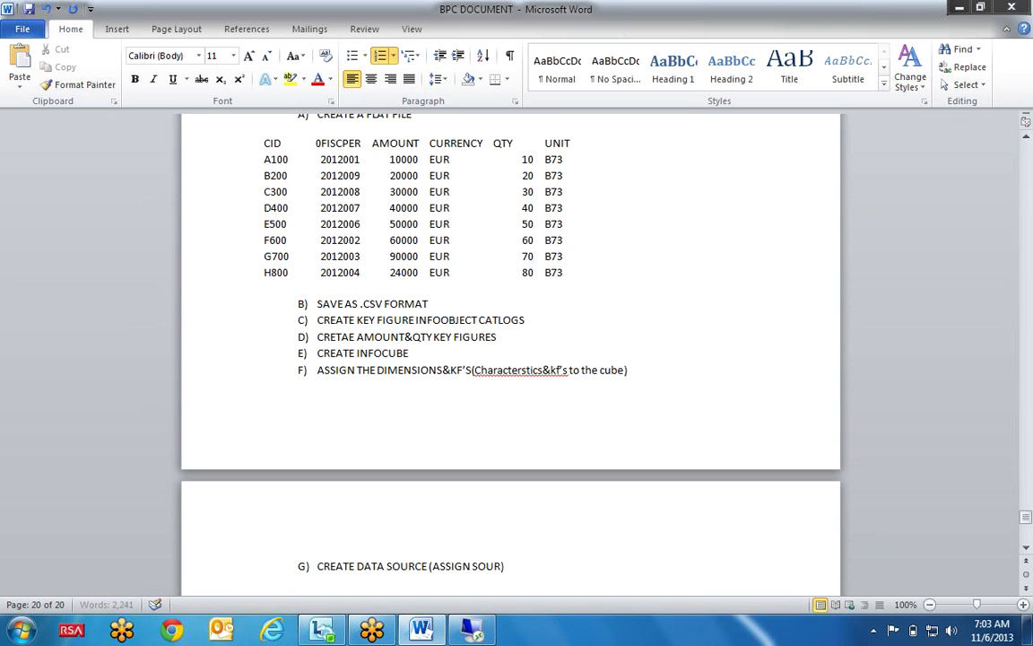
pyautogui.write('D=')
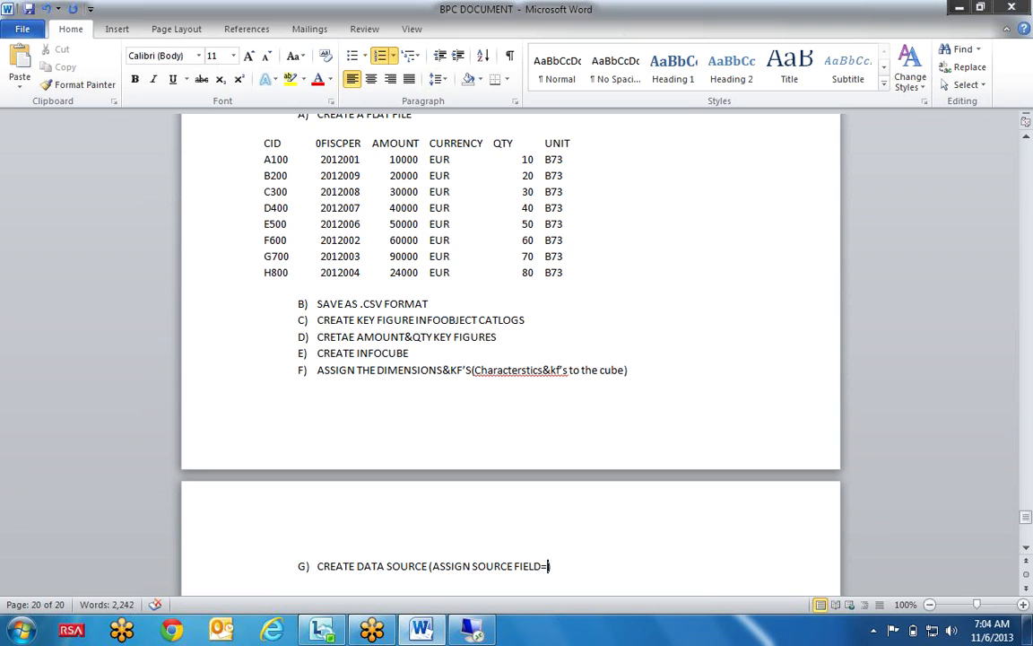
pyautogui.write('TARGET')
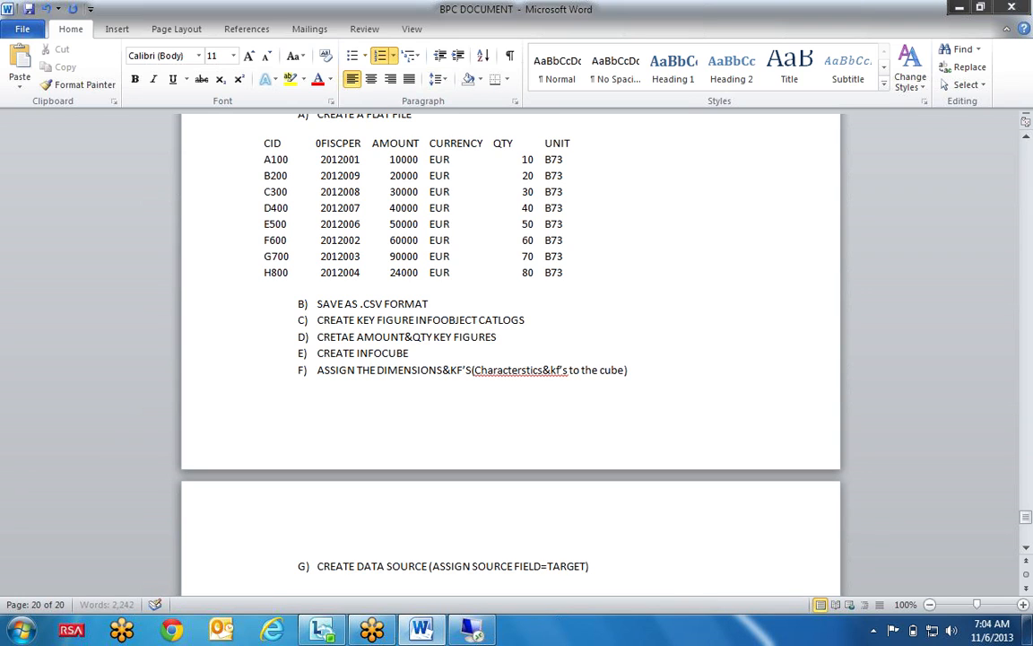
pyautogui.write(' FIELDS')
# - Add list items H) "RUN THE INFO PACKAGE" and I) "CREATE TRANSFORMATIONS"
pyautogui.press('Return')
pyautogui.write('RUN THE INFO PACKAGE')
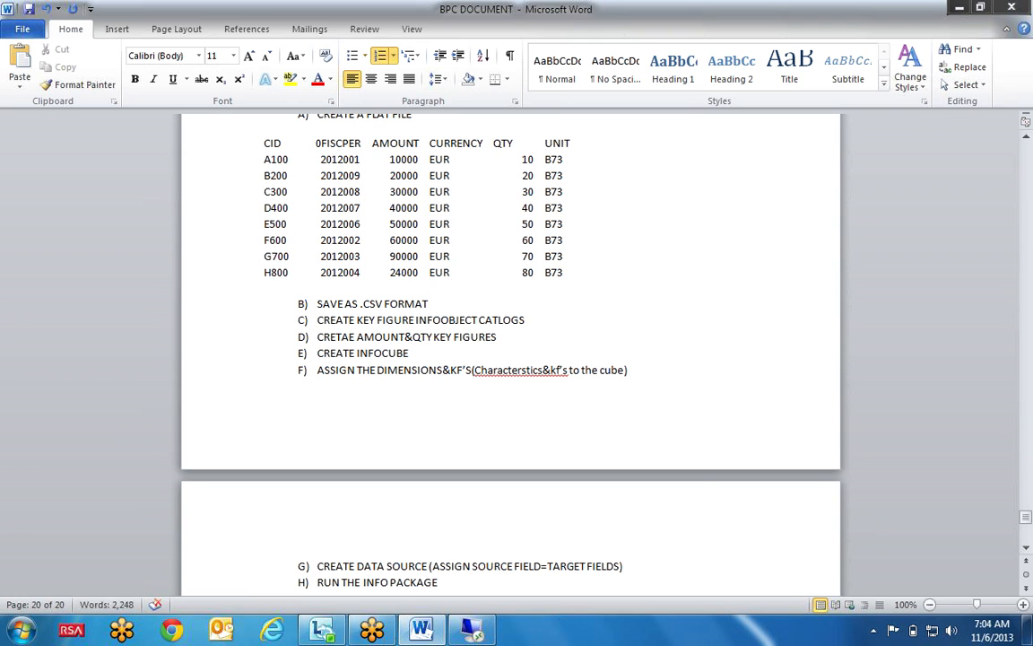
pyautogui.press('Return')
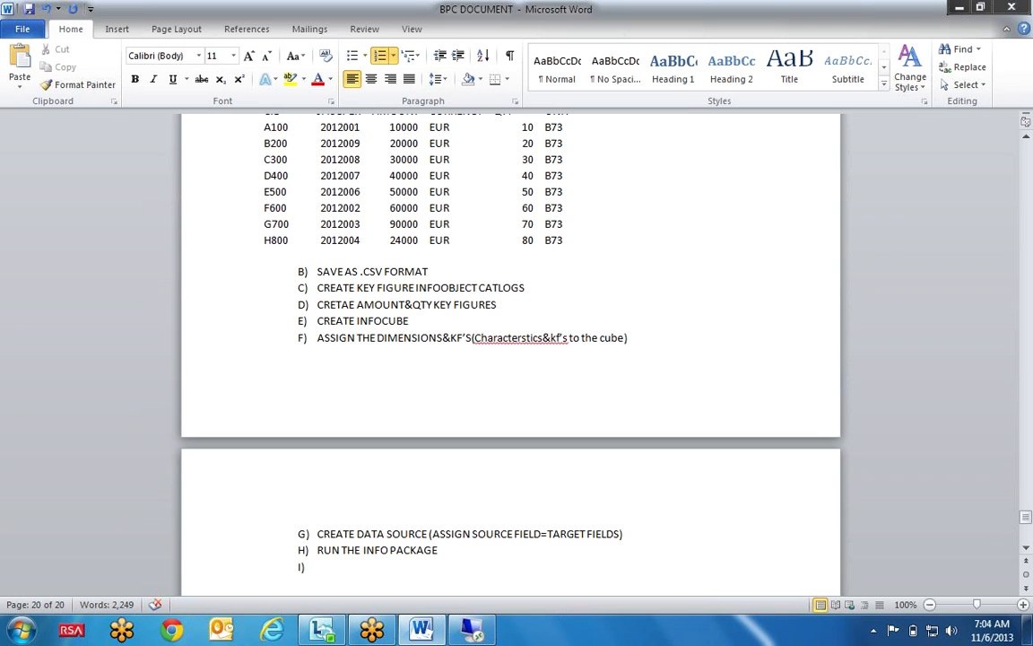
pyautogui.write('CREATE TRANS')
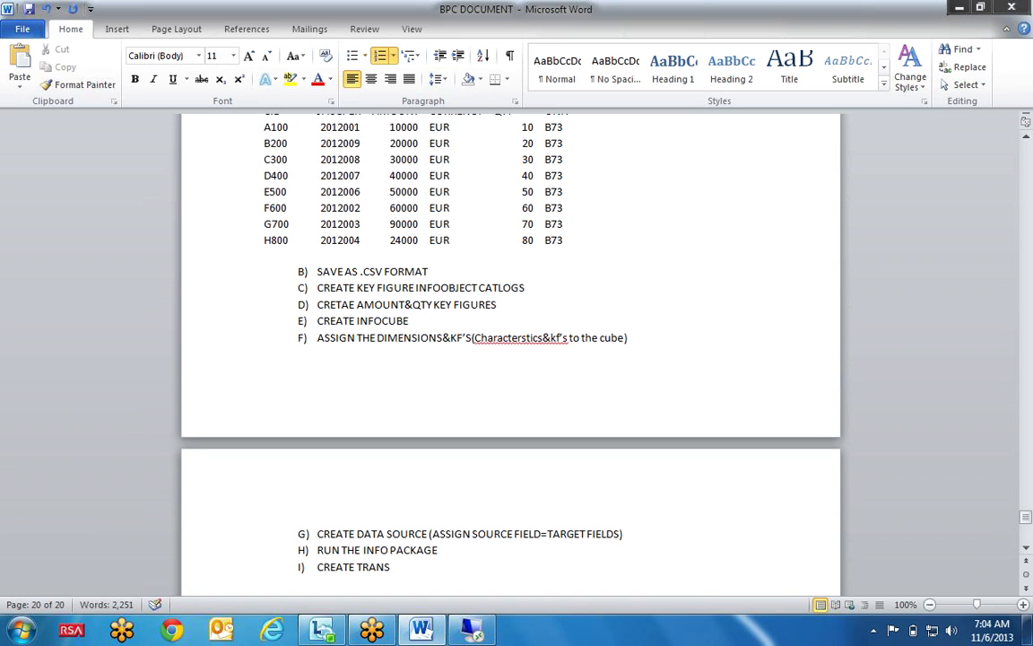
pyautogui.write('FORMATIONS')
# - Add list item J) "CREAT DTP AND EXECUTE THE DTA(DATA TRANSFORMATION PROCESS)"
pyautogui.press('Return')
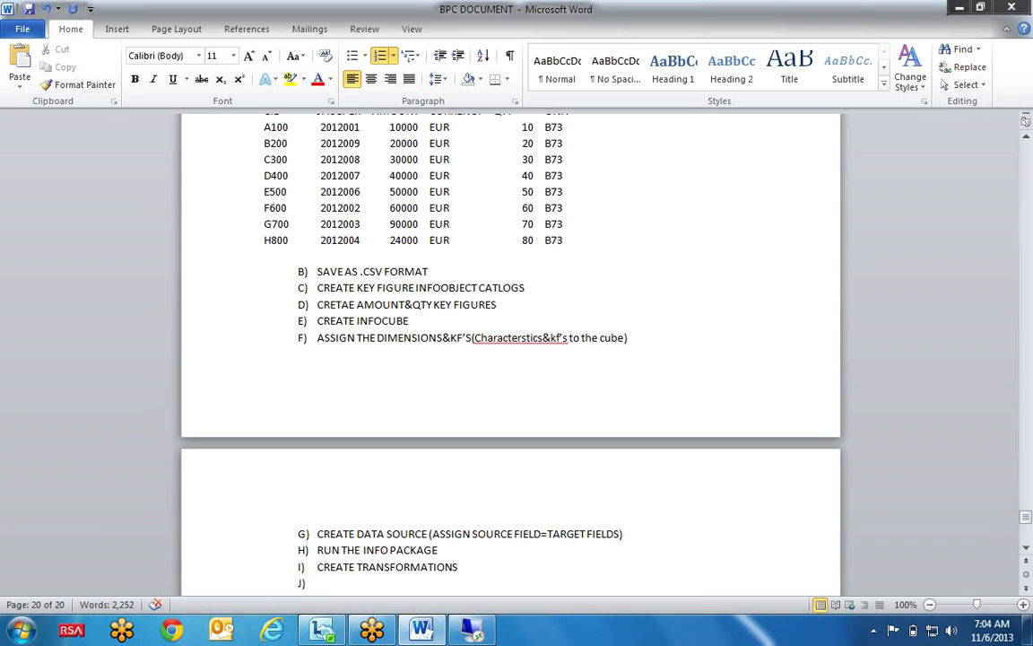
pyautogui.write('CREAT DTP AND')
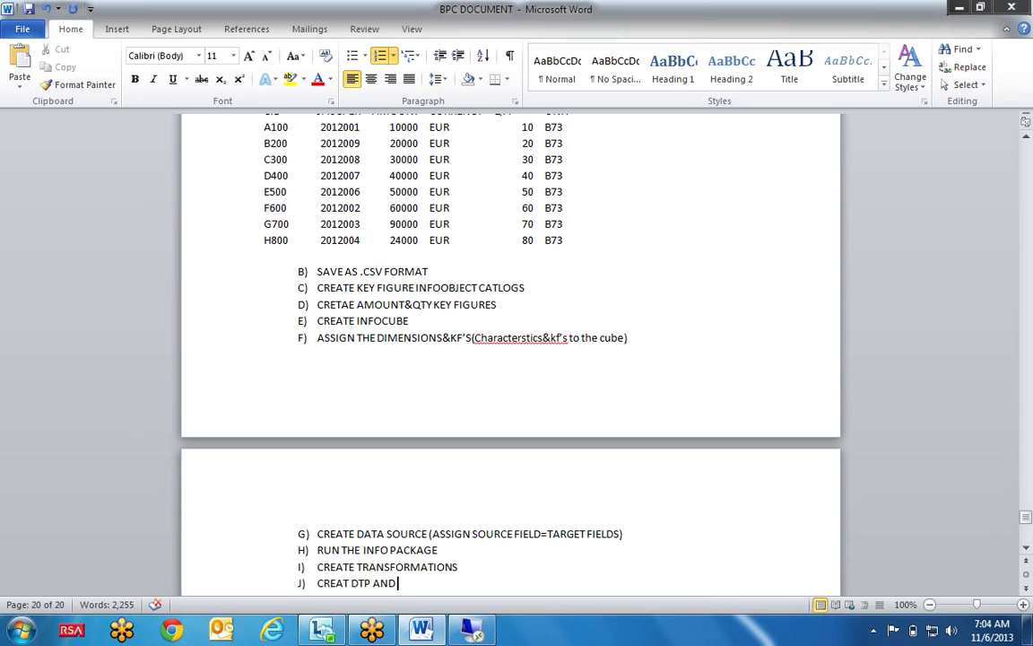
pyautogui.write(' EXECUTE THE')
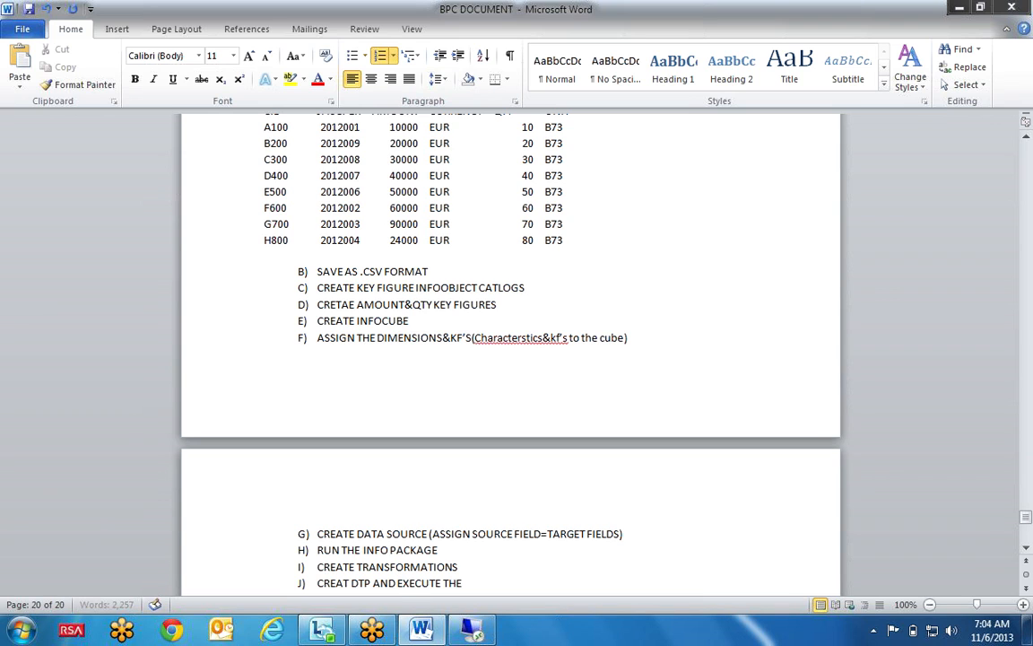
pyautogui.write(' DTA(DATA TRANSFOR)MATION PROCESS')
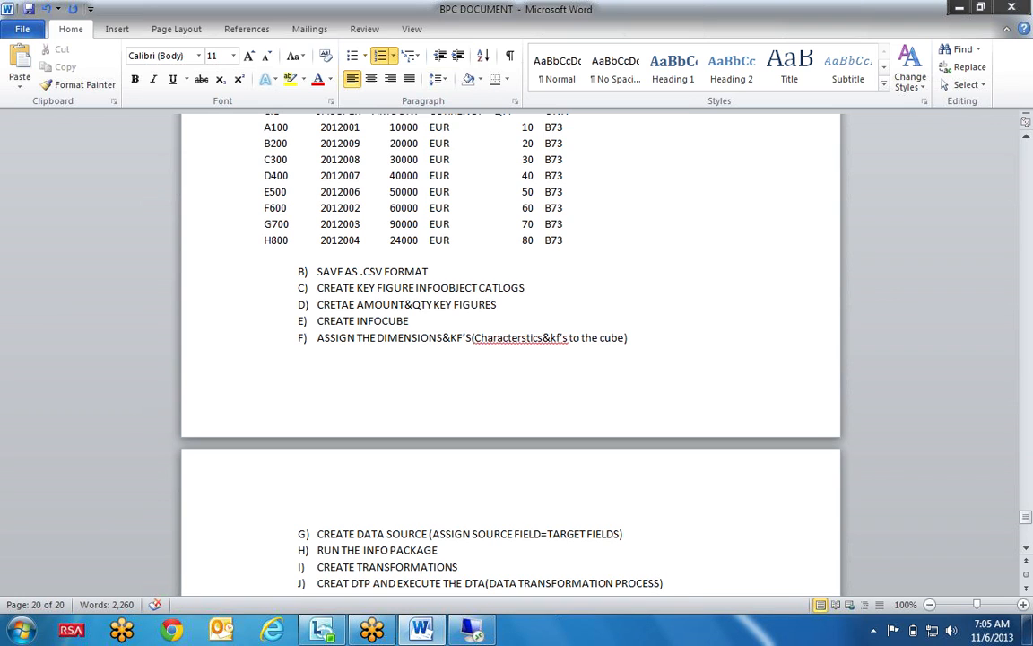
# - Correct list item J) by changing "CREAT" to "CREATE" and "DTA" to "DTP"
pyautogui.press('Left')
pyautogui.press('Left')
pyautogui.press('Left')
pyautogui.press('Left')
pyautogui.press('Left')
pyautogui.press('Left')
pyautogui.press('Left')
pyautogui.press('Left')
pyautogui.press('Left')
pyautogui.press('Left')
pyautogui.press('Left')
pyautogui.press('Left')
pyautogui.press('Left')
pyautogui.press('Left')
pyautogui.press('Left')
pyautogui.press('Left')
pyautogui.press('Left')
pyautogui.press('Left')
pyautogui.press('Left')
pyautogui.press('Left')
pyautogui.press('Left')
pyautogui.press('Left')
pyautogui.press('Left')
pyautogui.press('Left')
pyautogui.press('Left')
pyautogui.write('E')
pyautogui.press('Right')
pyautogui.press('Right')
pyautogui.press('Right')
pyautogui.press('Right')
pyautogui.press('Right')
pyautogui.press('Right')
pyautogui.press('Right')
pyautogui.press('Right')
pyautogui.press('Right')
pyautogui.press('Right')
pyautogui.press('Right')
pyautogui.press('Right')
pyautogui.press('Right')
pyautogui.press('Right')
pyautogui.press('Right')
pyautogui.press('Right')
pyautogui.press('Right')
pyautogui.press('Right')
pyautogui.press('Right')
pyautogui.press('Right')
pyautogui.press('Left')
pyautogui.press('BackSpace')
pyautogui.write('P')
pyautogui.press('End')
# - Add list item K) "VERIFY THE RESULT" and save the document
pyautogui.press('Return')
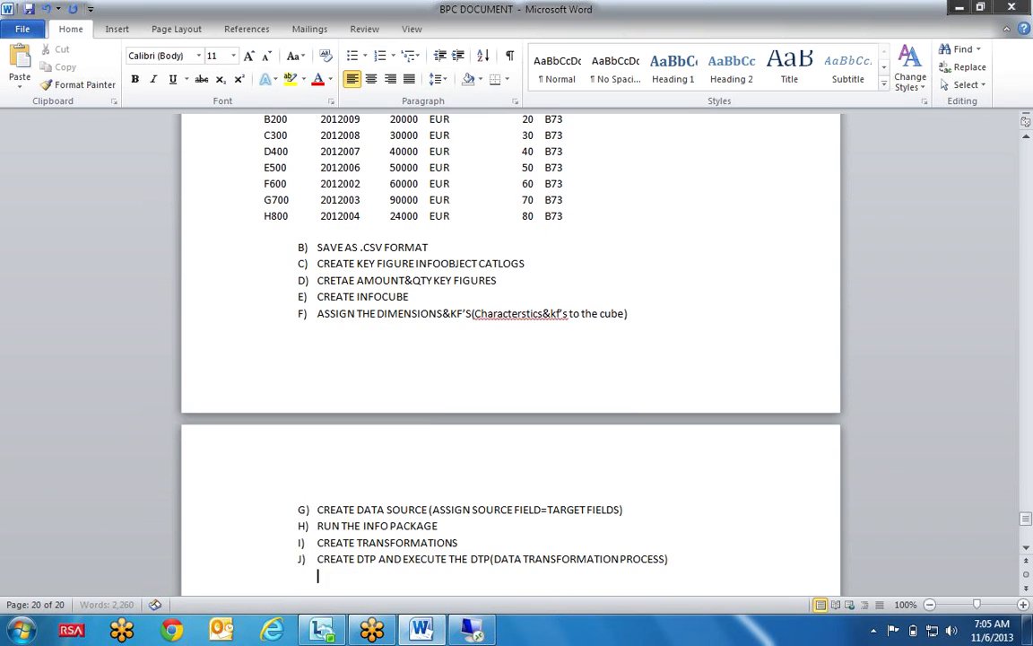
pyautogui.click(491, 559)
pyautogui.press('Return')
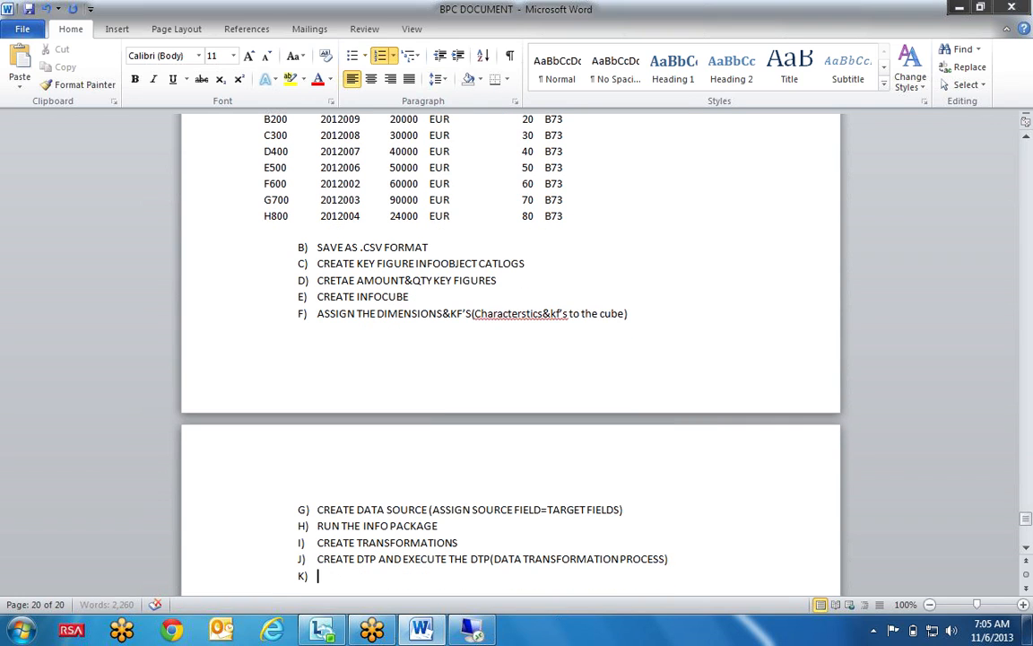
pyautogui.write('EVRSIFY THE')
pyautogui.press('Left')
pyautogui.press('Left')
pyautogui.press('Left')
pyautogui.press('Left')
pyautogui.press('Left')
pyautogui.press('Left')
pyautogui.press('Left')
pyautogui.press('Left')
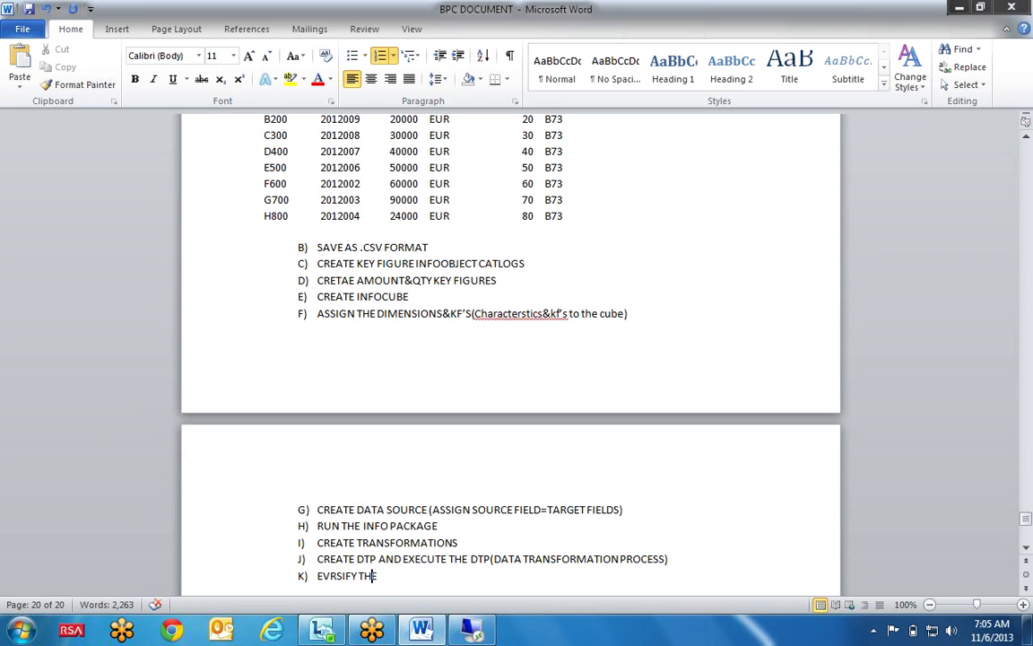
pyautogui.press('BackSpace')
pyautogui.press('Right')
pyautogui.write('E')
pyautogui.press('Right')
pyautogui.press('Right')
pyautogui.press('BackSpace')
pyautogui.press('End')
pyautogui.write('RESUL')
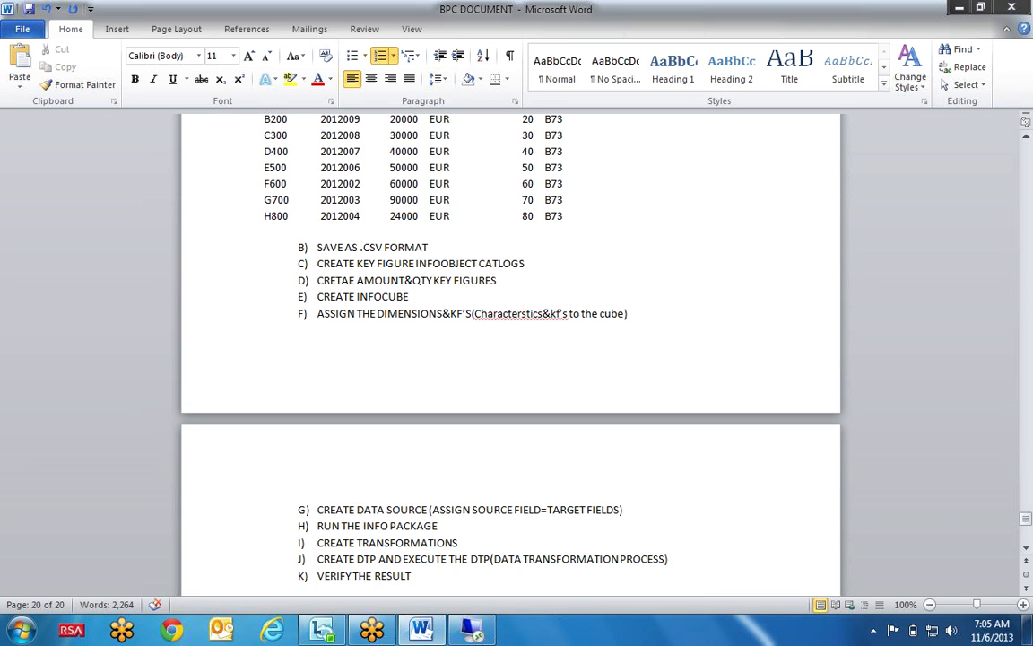
pyautogui.hotkey('ctrl', 's')
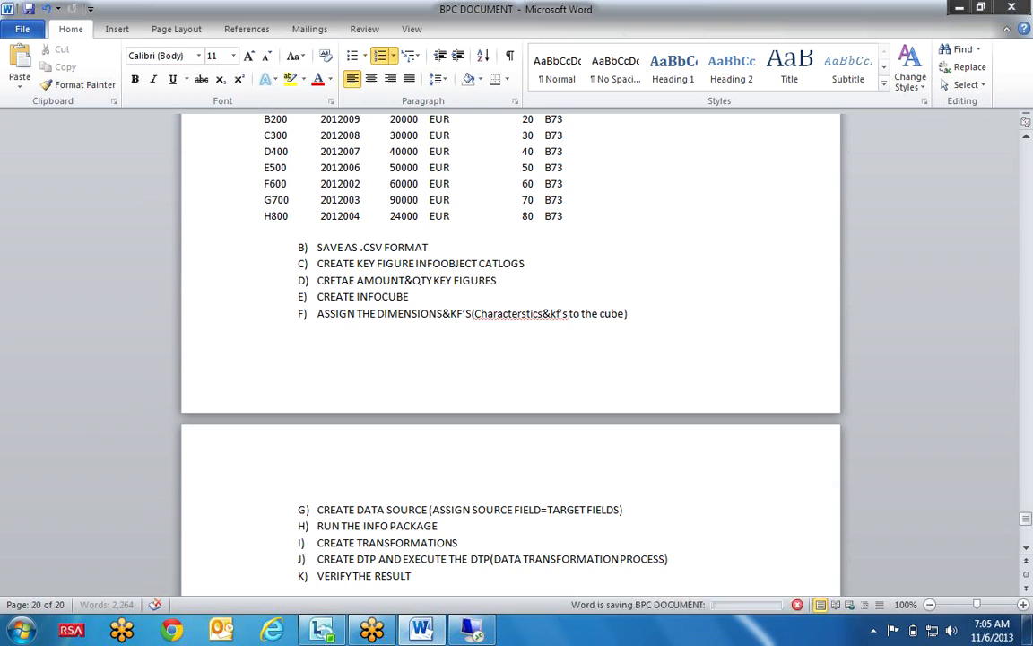
# - In list item F), put a space before the lowercase "kf's", correct "Characterstics" to "Characteristics", and add "kf's" to the spelling dictionary
pyautogui.click(551, 313)
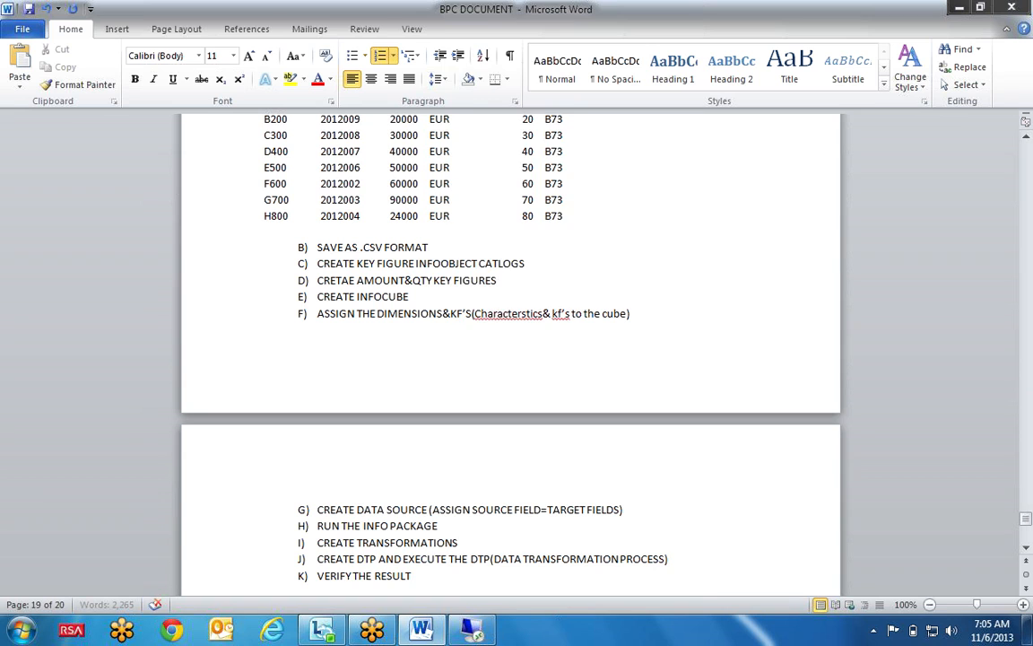
pyautogui.rightClick(499, 314)
pyautogui.click(527, 31)
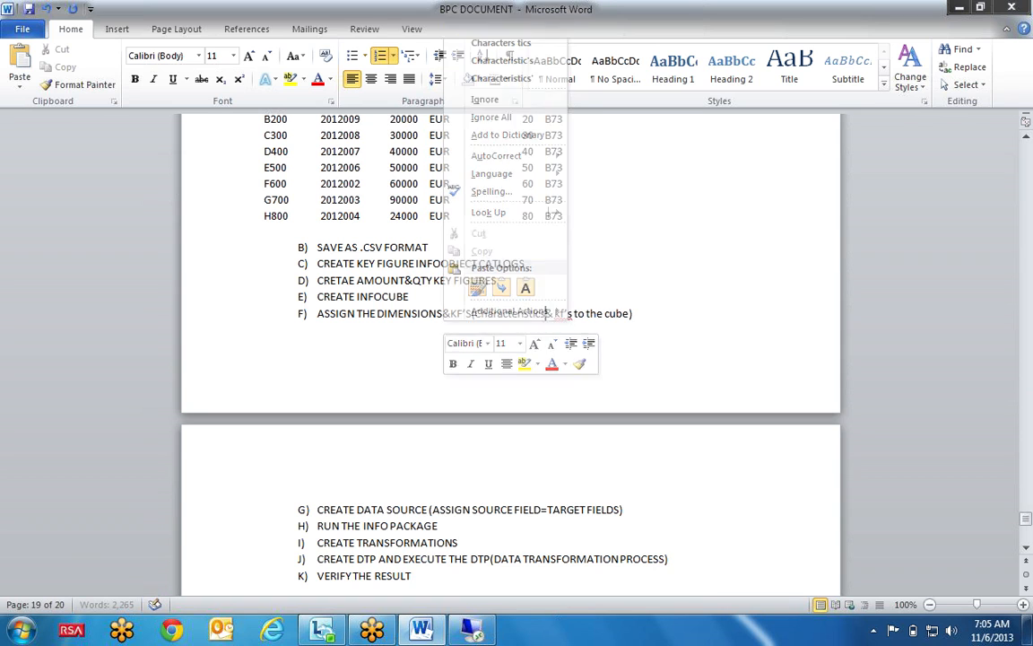
pyautogui.rightClick(565, 314)
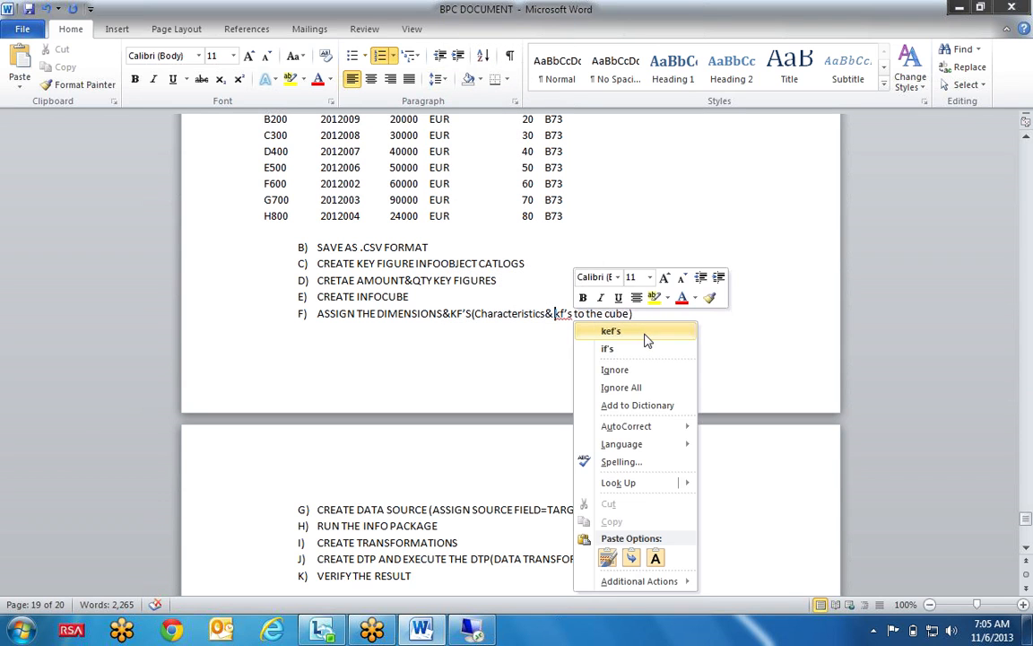
pyautogui.click(639, 405)
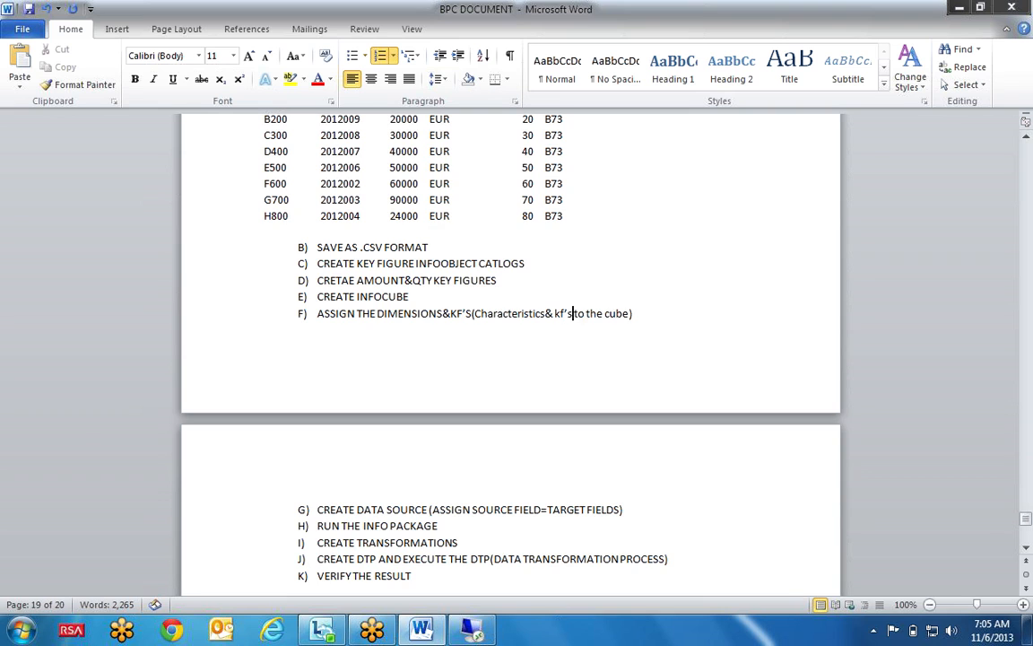
pyautogui.scroll(-4, 511, 359)
pyautogui.scroll(6, 511, 359)
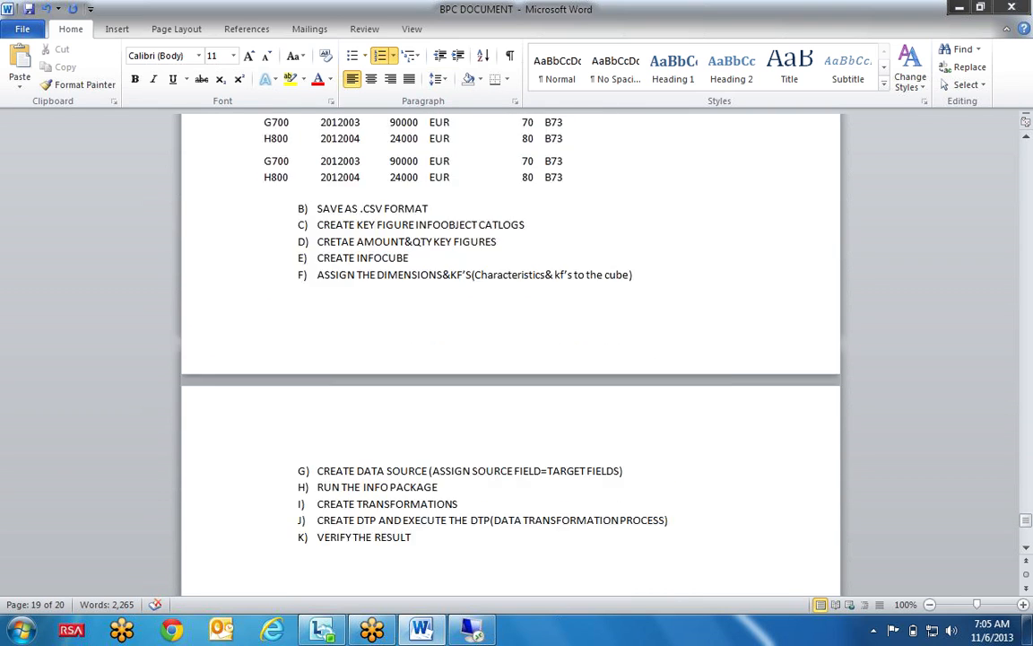
pyautogui.scroll(2, 511, 359)
pyautogui.scroll(-6, 511, 359)
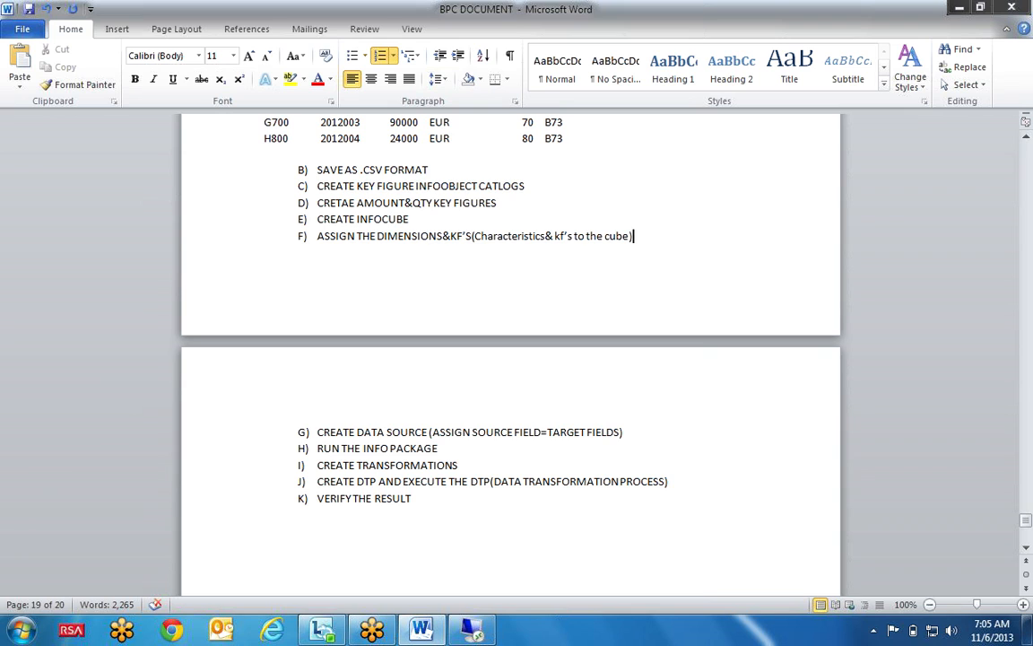
# - Switch to the SAP-BI TRANSACTION DATA workbook in the remote Excel session and clear the pending copy of the data range
pyautogui.click(472, 630)
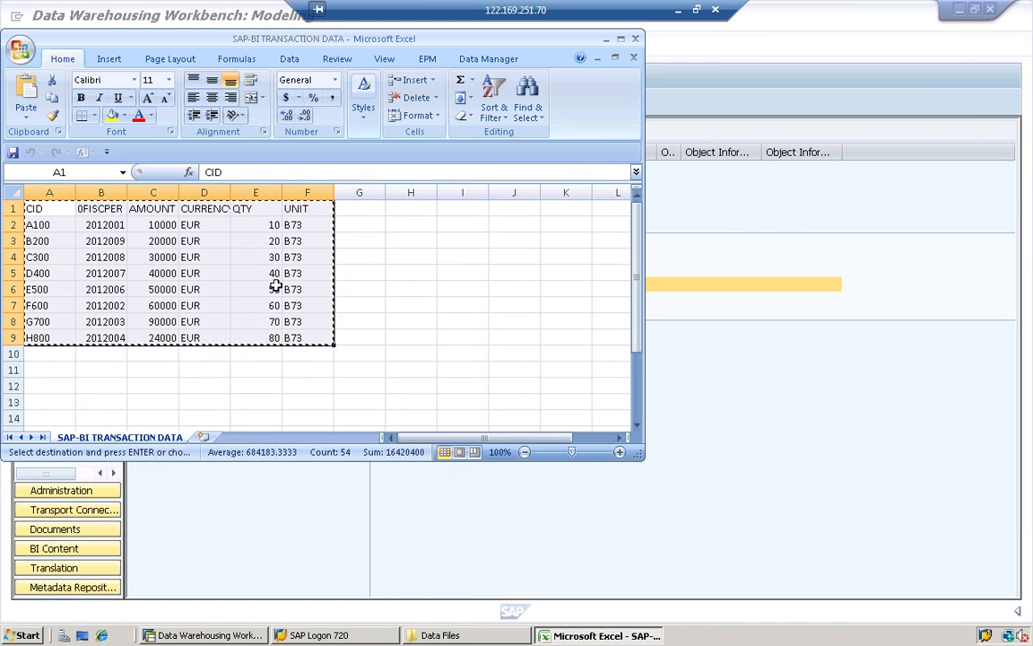
pyautogui.click(405, 306)
pyautogui.doubleClick(396, 284)
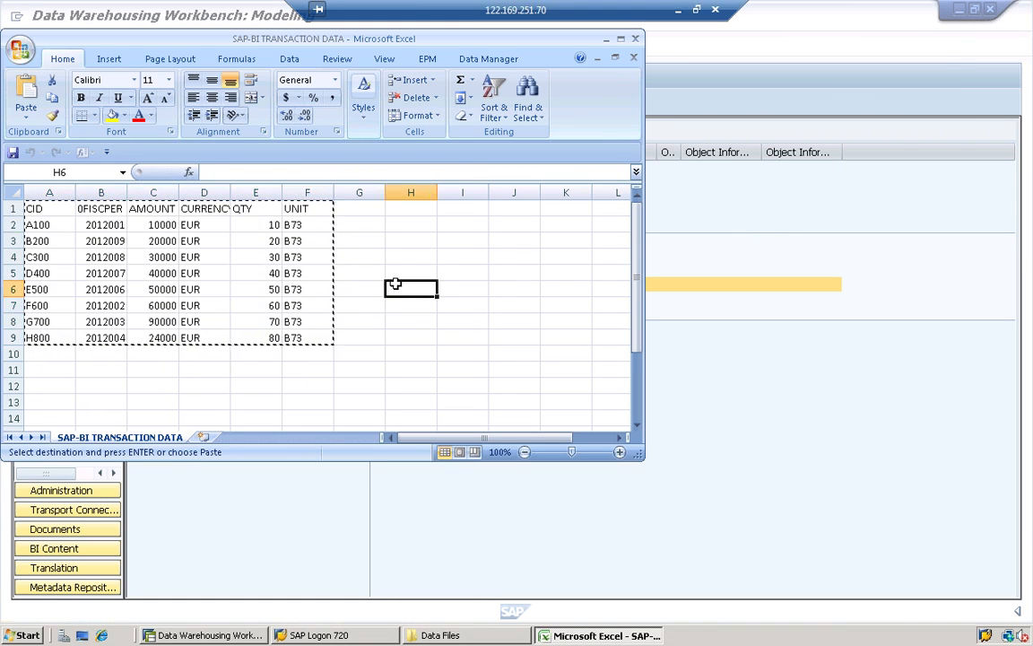
pyautogui.click(406, 270)
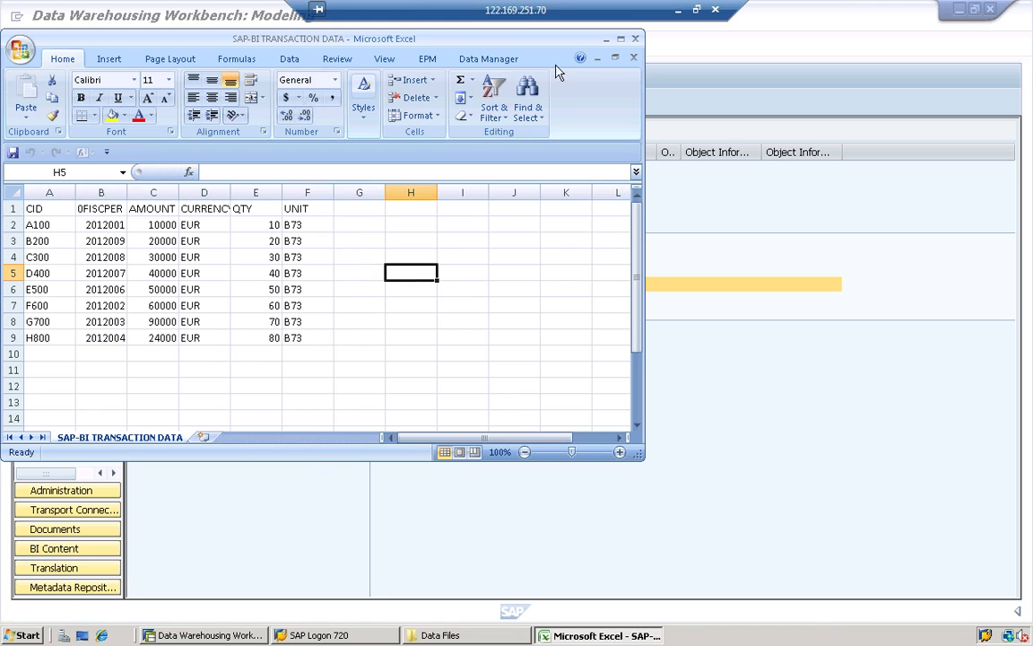
# - Save the workbook as a CSV (Comma delimited) file named SAP-BI TRANSACTION DATA in the desktop's Data Files folder, replacing the existing file
pyautogui.click(19, 50)
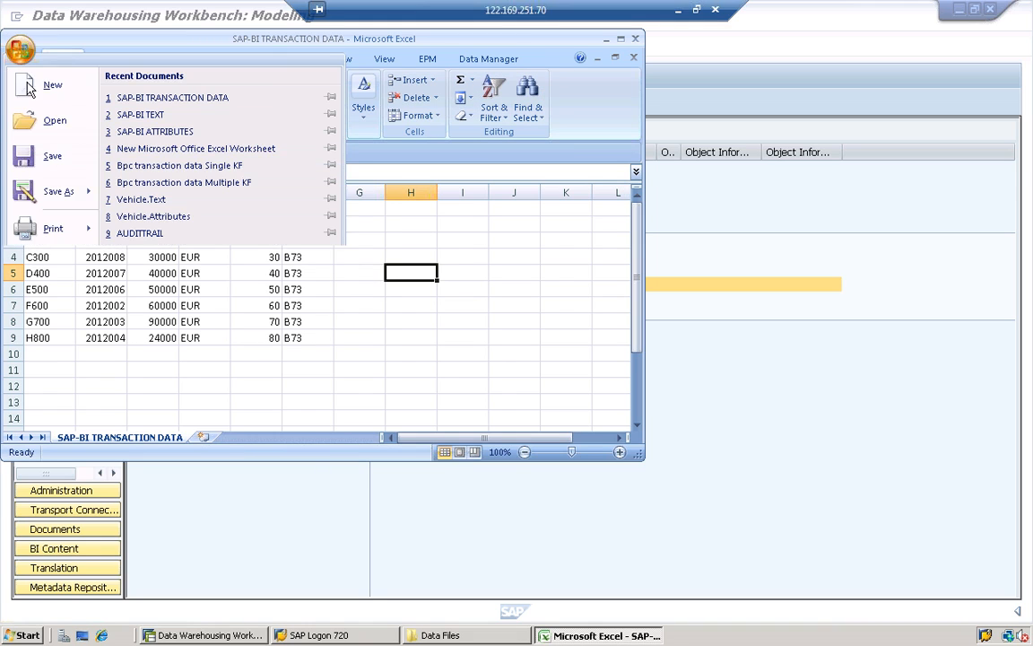
pyautogui.moveTo(79, 200)
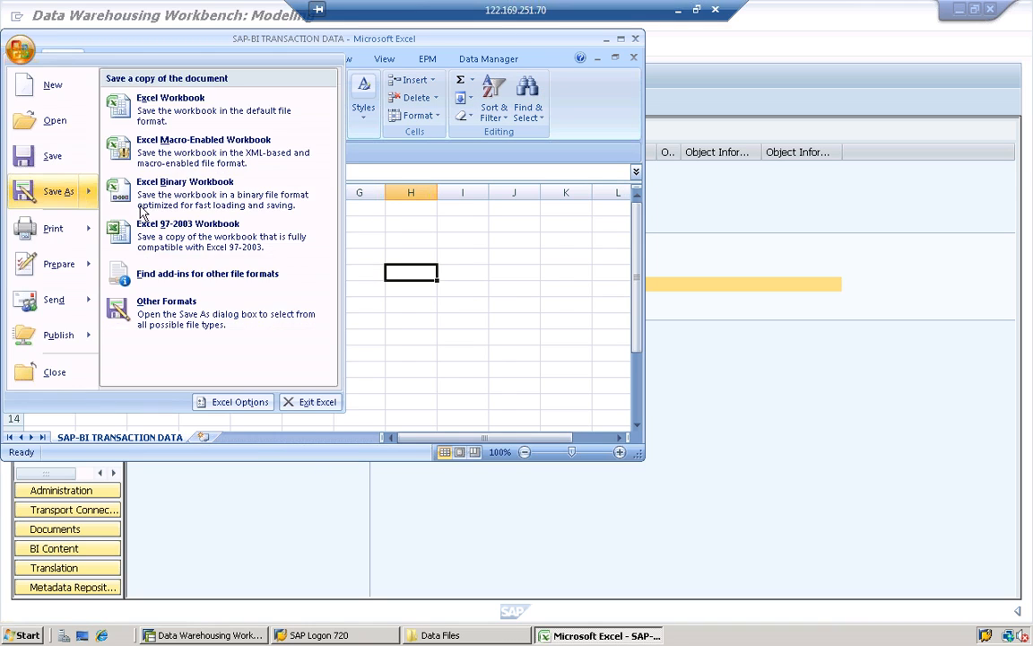
pyautogui.click(183, 115)
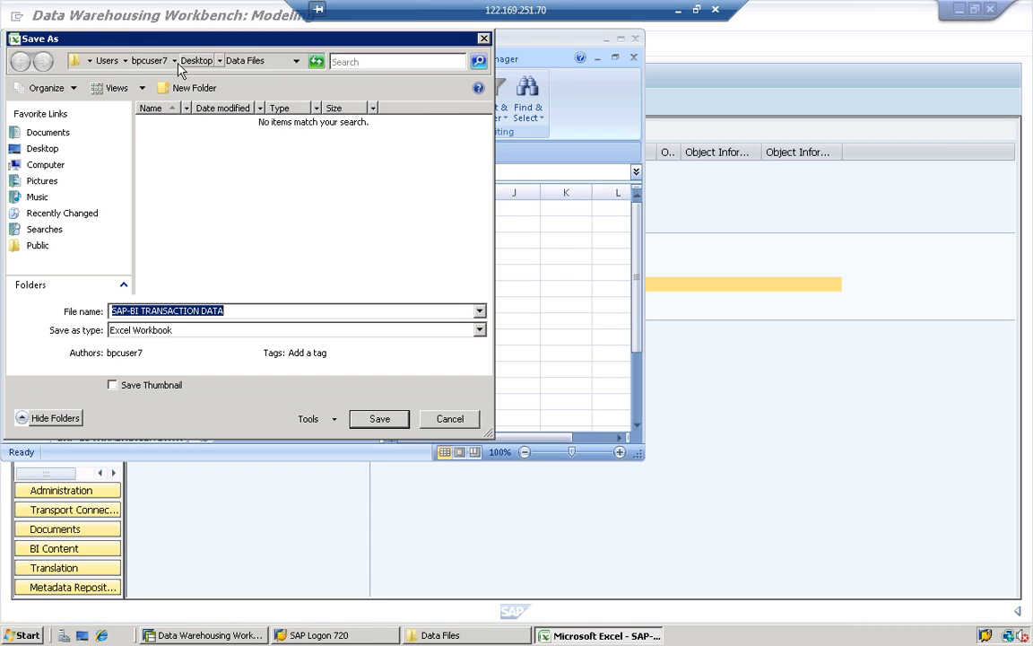
pyautogui.click(45, 149)
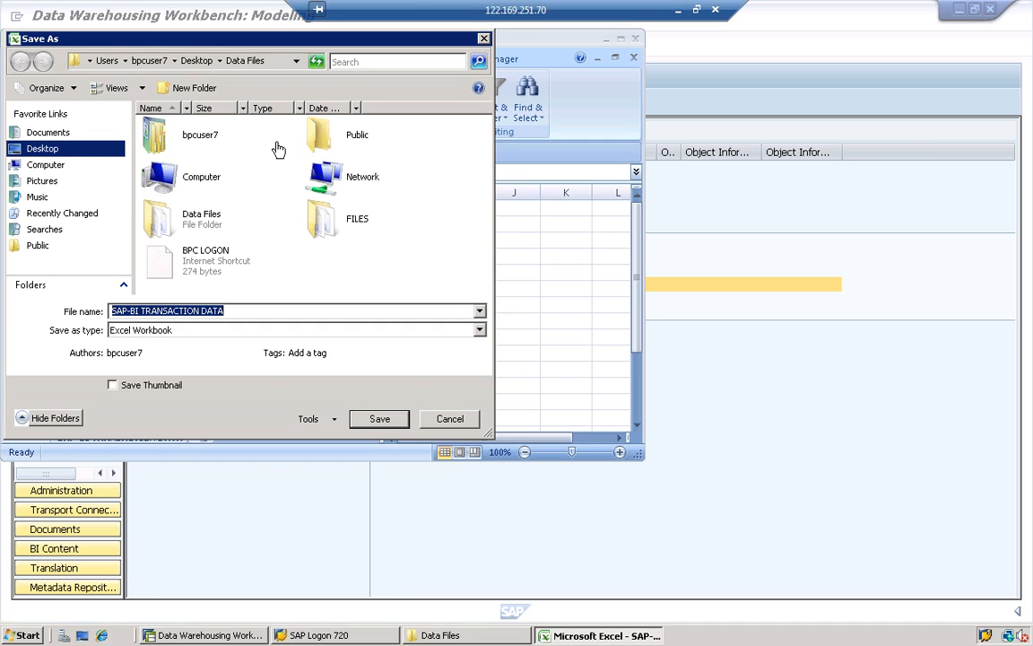
pyautogui.doubleClick(203, 218)
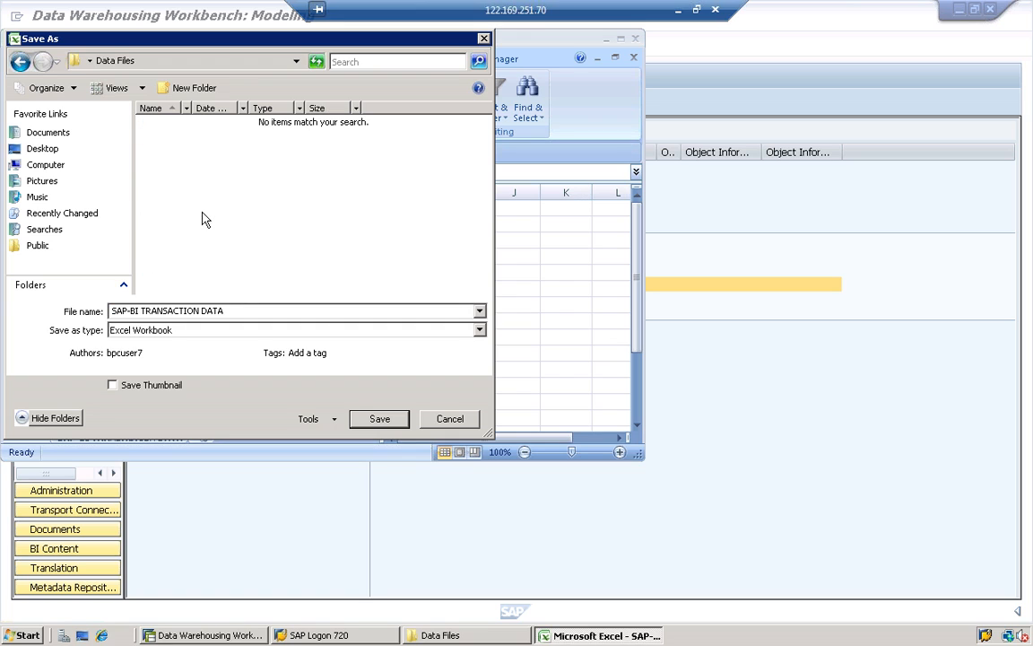
pyautogui.click(466, 332)
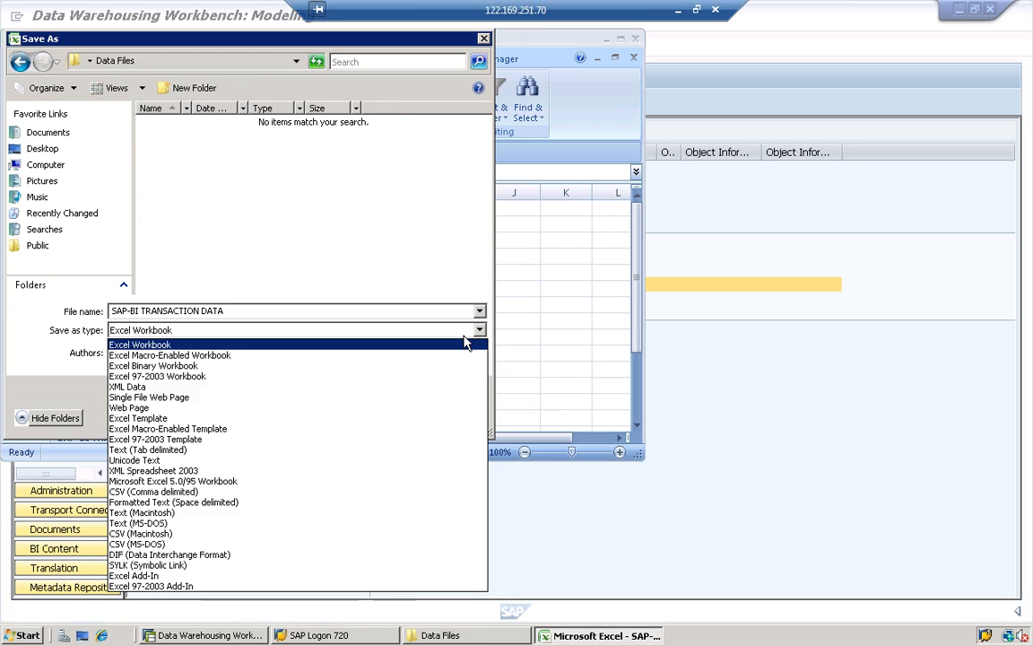
pyautogui.press('c')
pyautogui.press('Return')
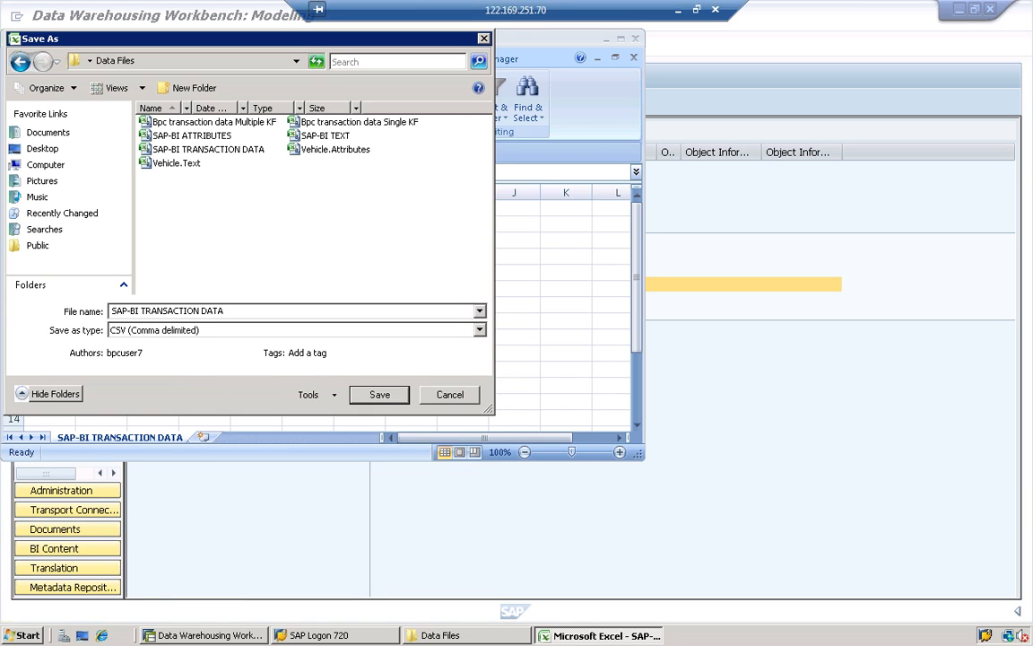
pyautogui.click(387, 395)
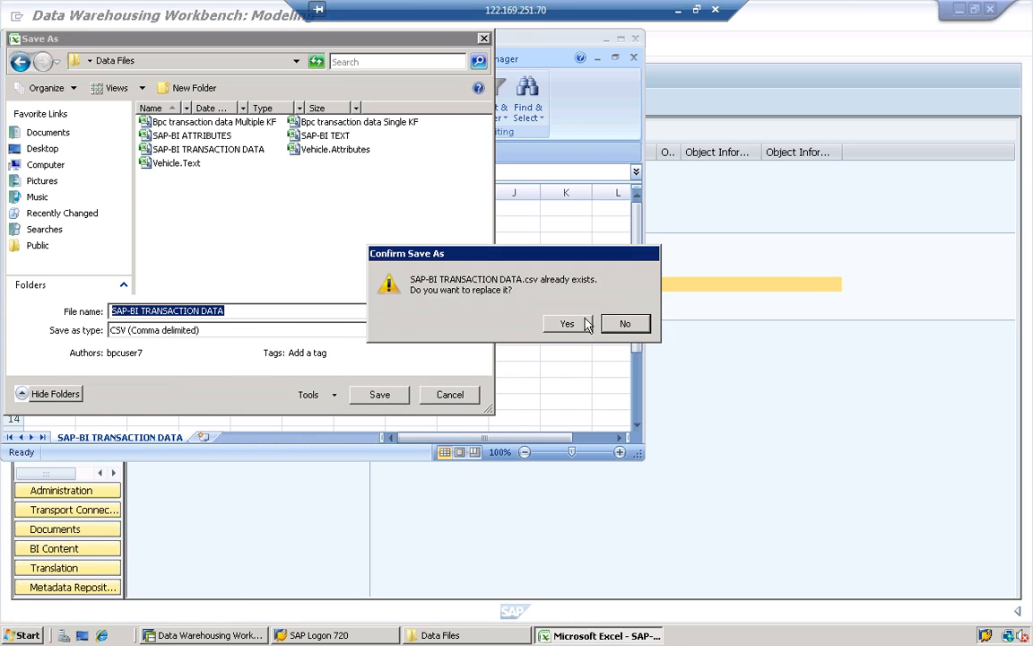
pyautogui.click(528, 296)
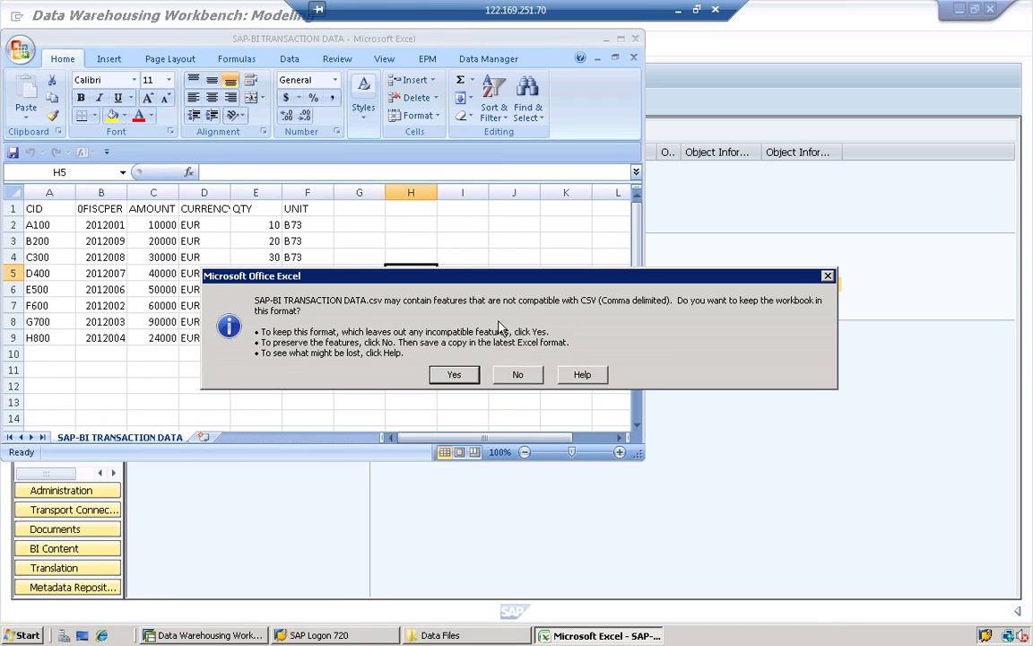
pyautogui.click(456, 375)
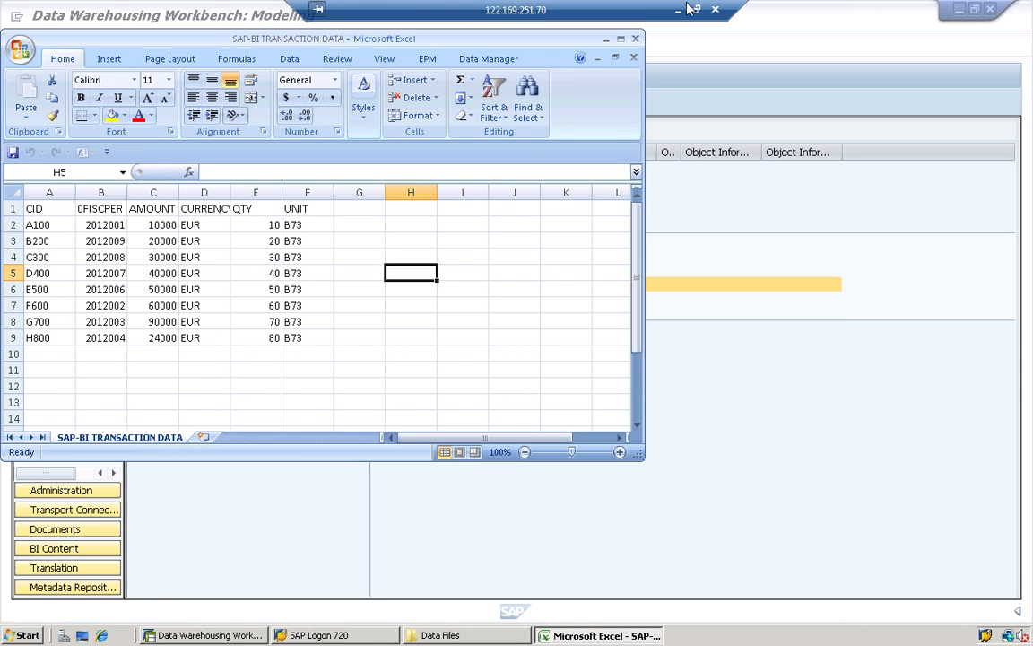
# - Close the workbook, saving its changes over SAP-BI TRANSACTION DATA.csv and keeping the CSV format
pyautogui.click(635, 39)
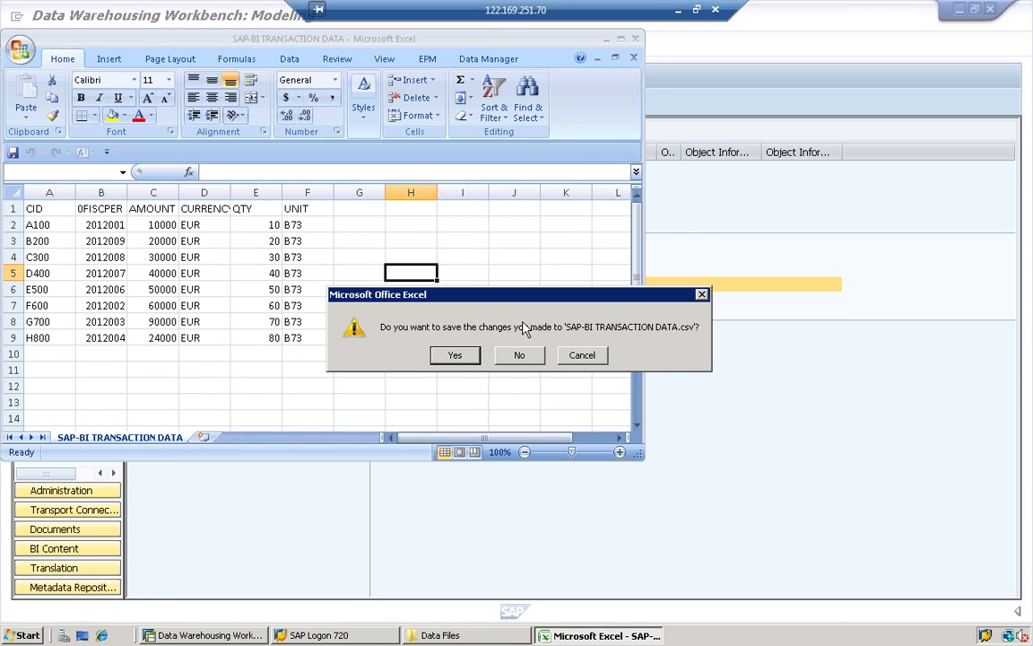
pyautogui.click(449, 363)
pyautogui.click(384, 396)
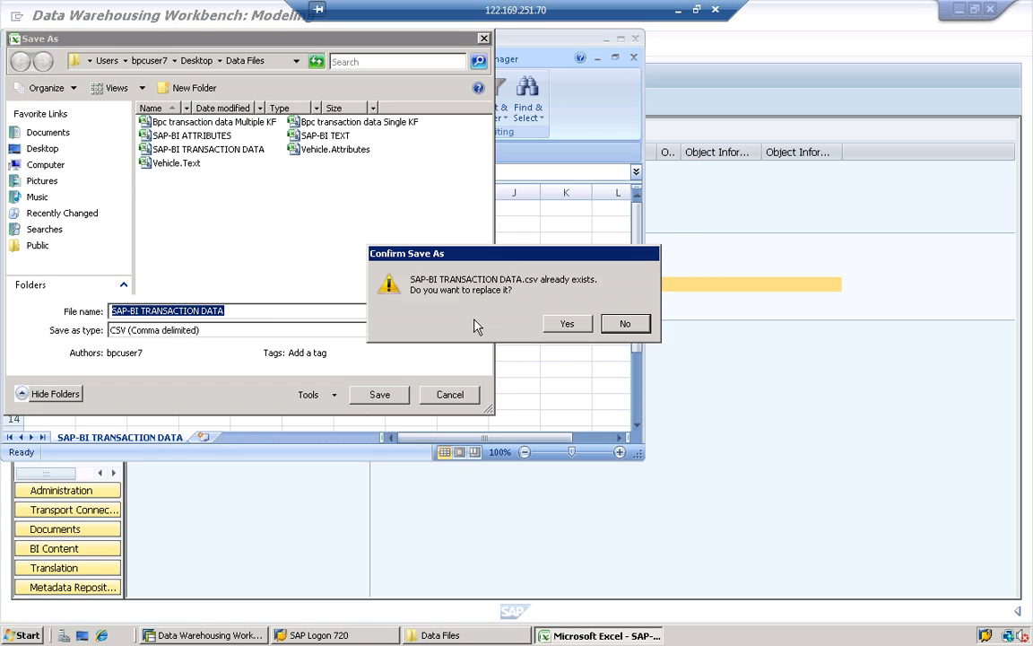
pyautogui.click(565, 324)
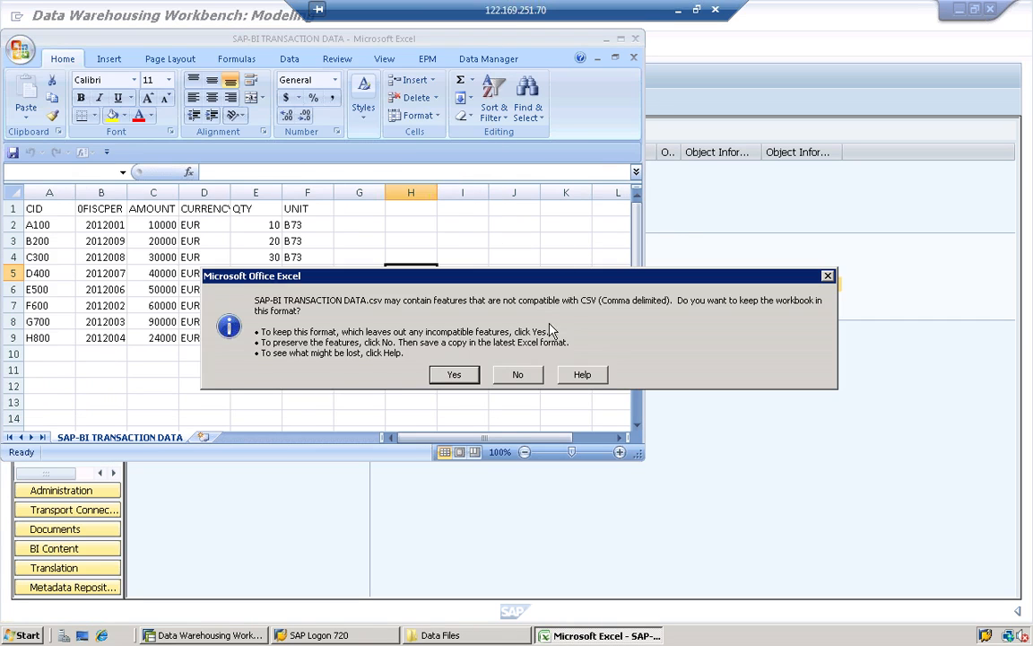
pyautogui.click(457, 374)
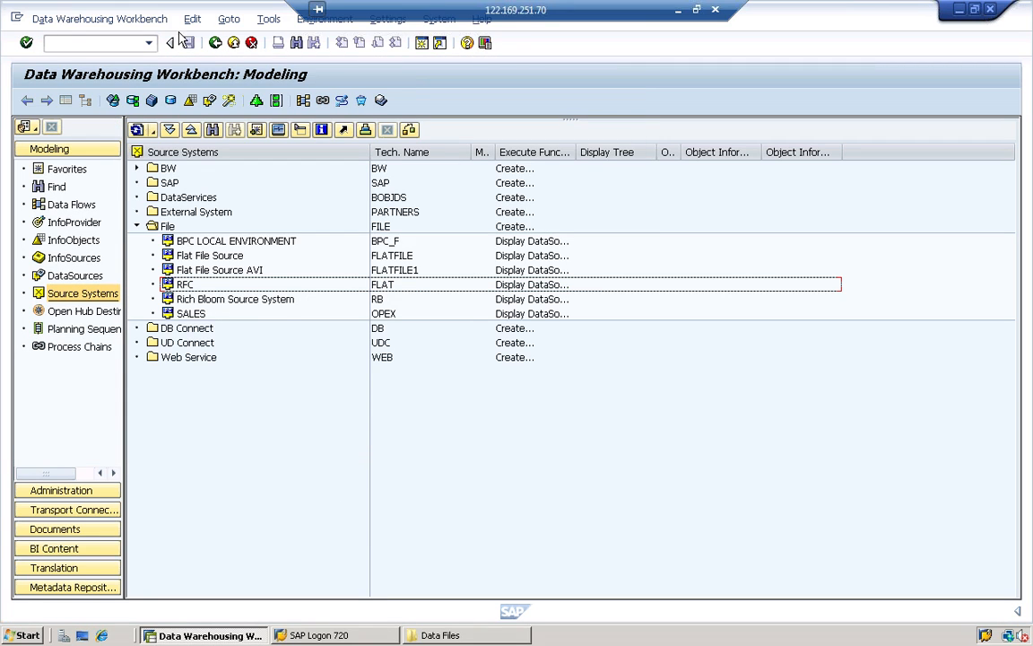
# - In SAP, end the current transaction with /N, start transaction RSA1 again and display the InfoObjects tree
pyautogui.click(123, 50)
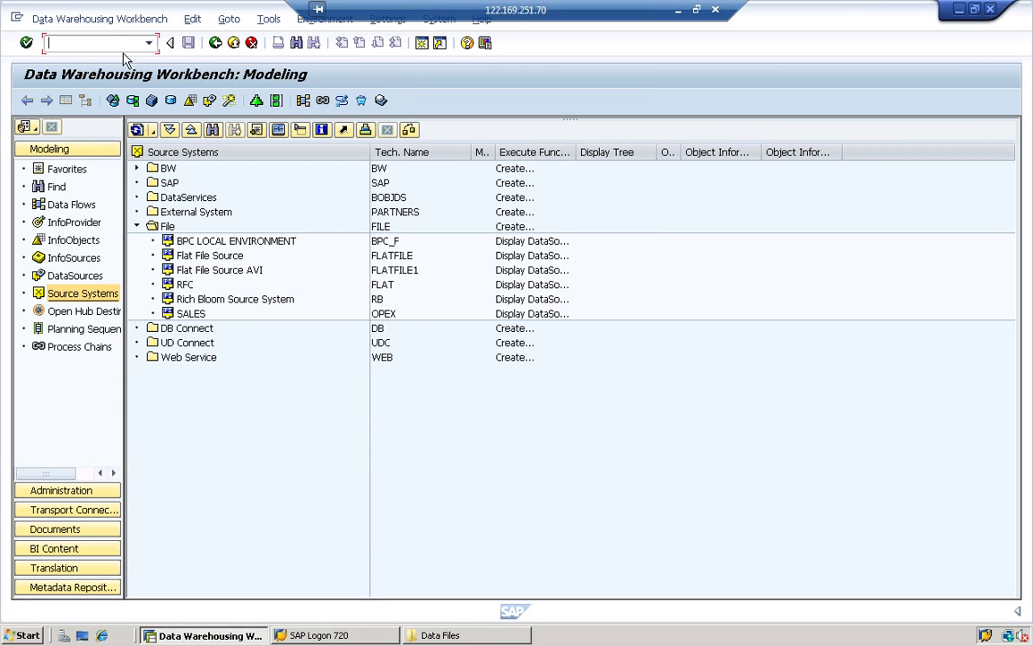
pyautogui.write('/N')
pyautogui.press('Return')
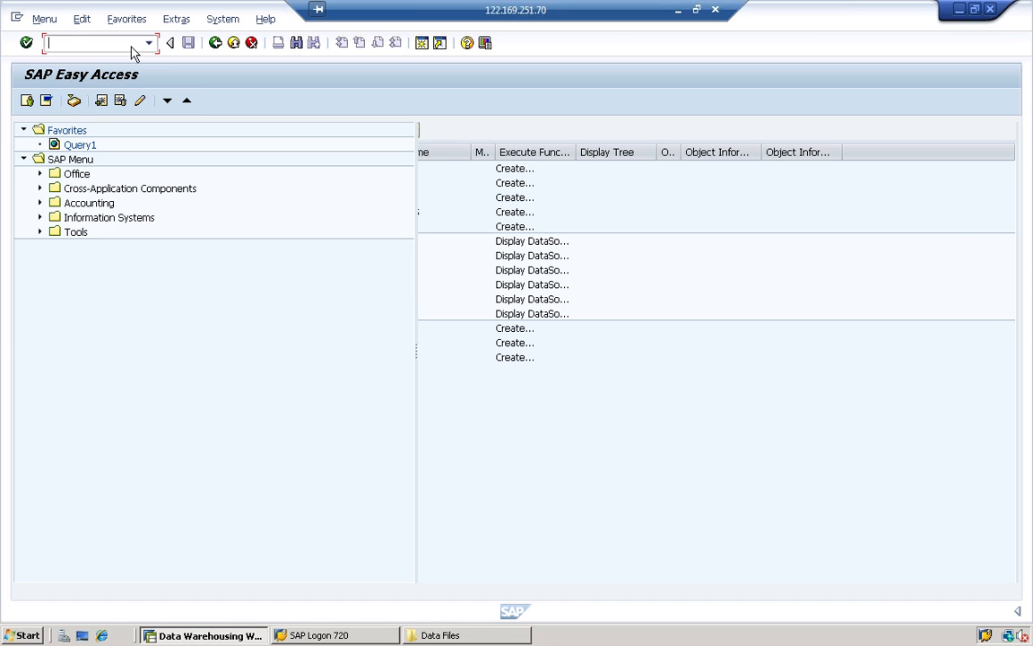
pyautogui.write('RSA1')
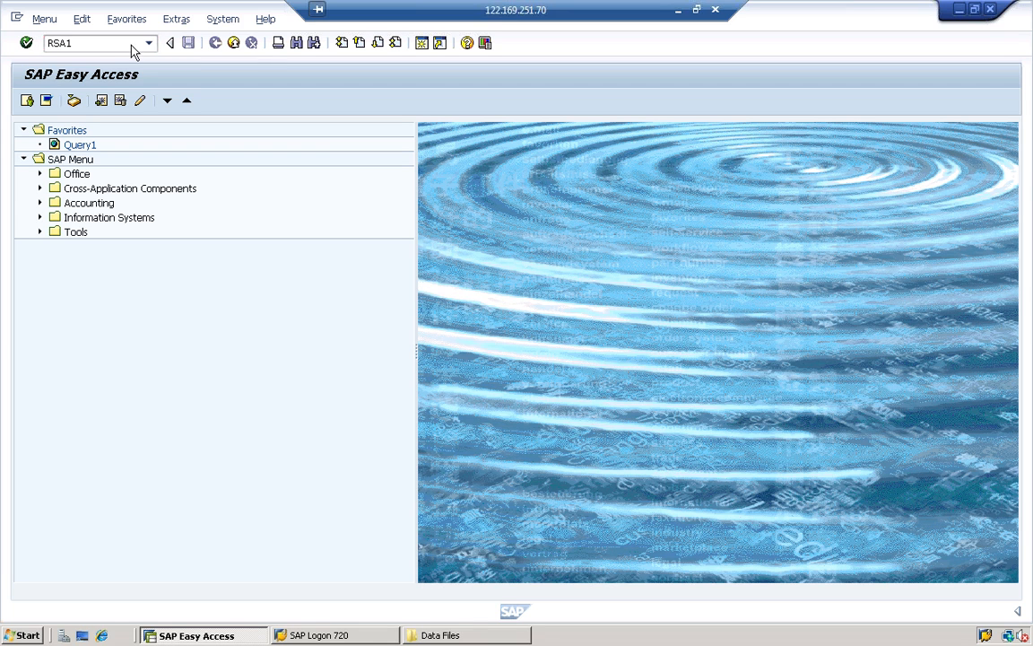
pyautogui.press('Return')
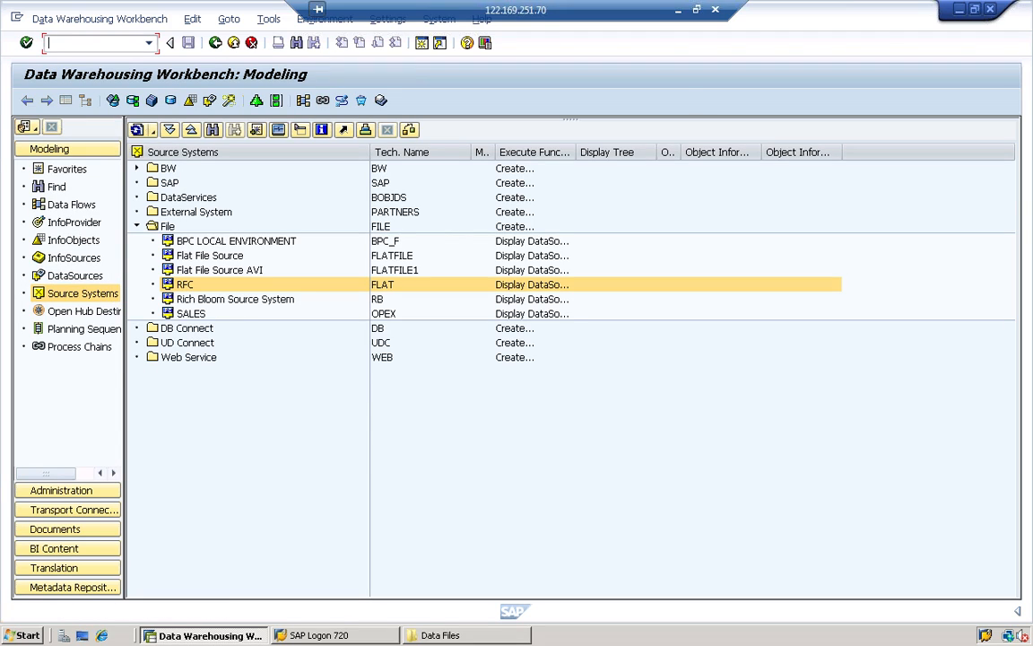
pyautogui.click(136, 226)
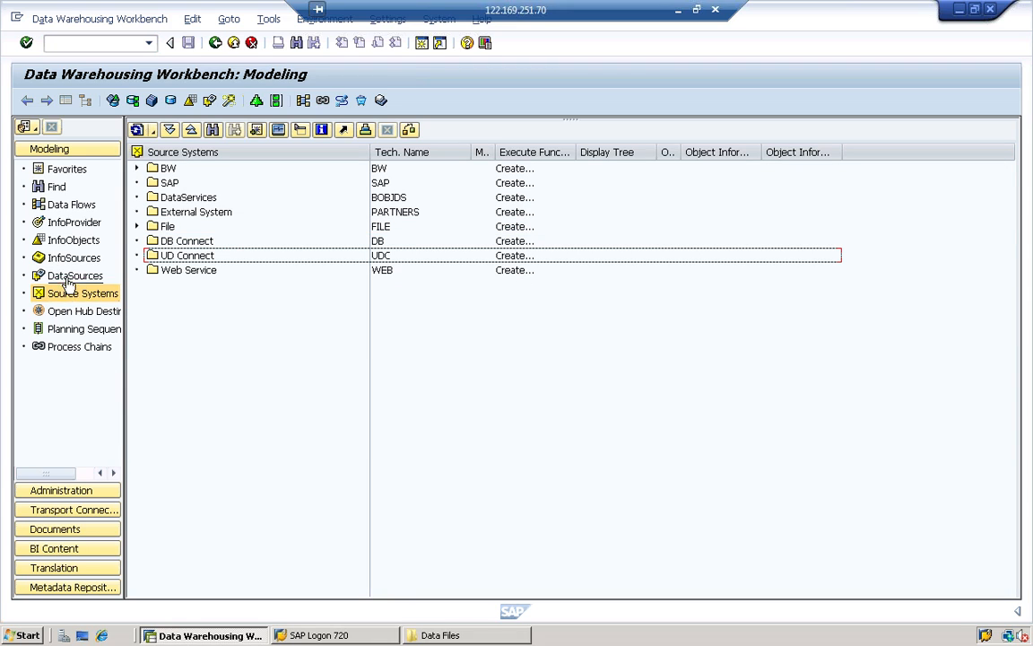
pyautogui.click(83, 240)
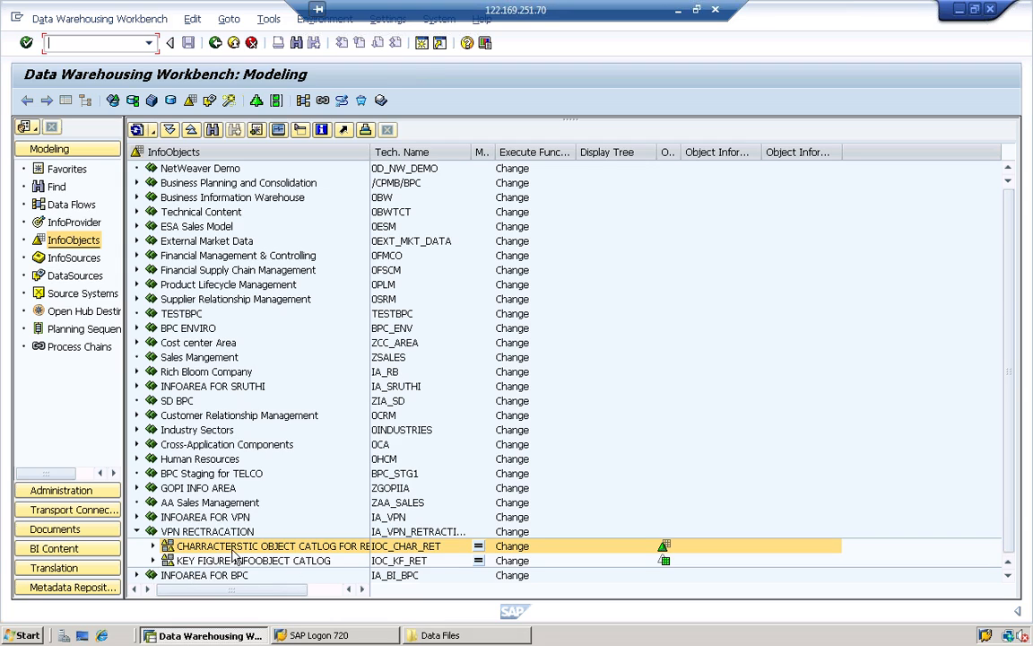
# - Create key figure VPN_AMT with long description AMOUNT in the KEY FIGURE INFOOBJECT CATLOG under VPN RECTRACATION
pyautogui.rightClick(205, 563)
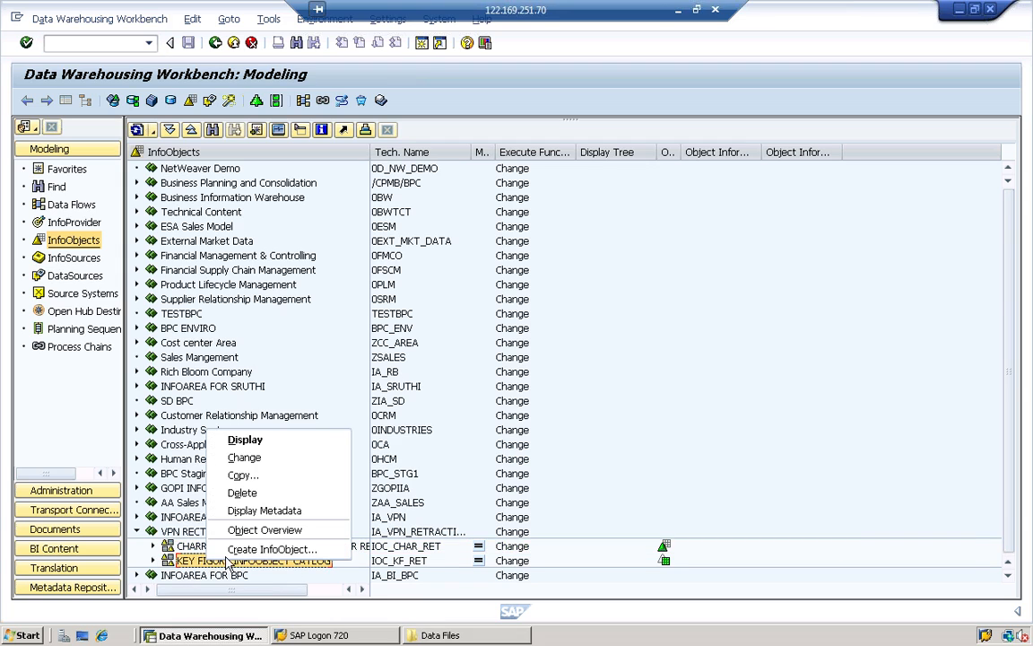
pyautogui.click(240, 549)
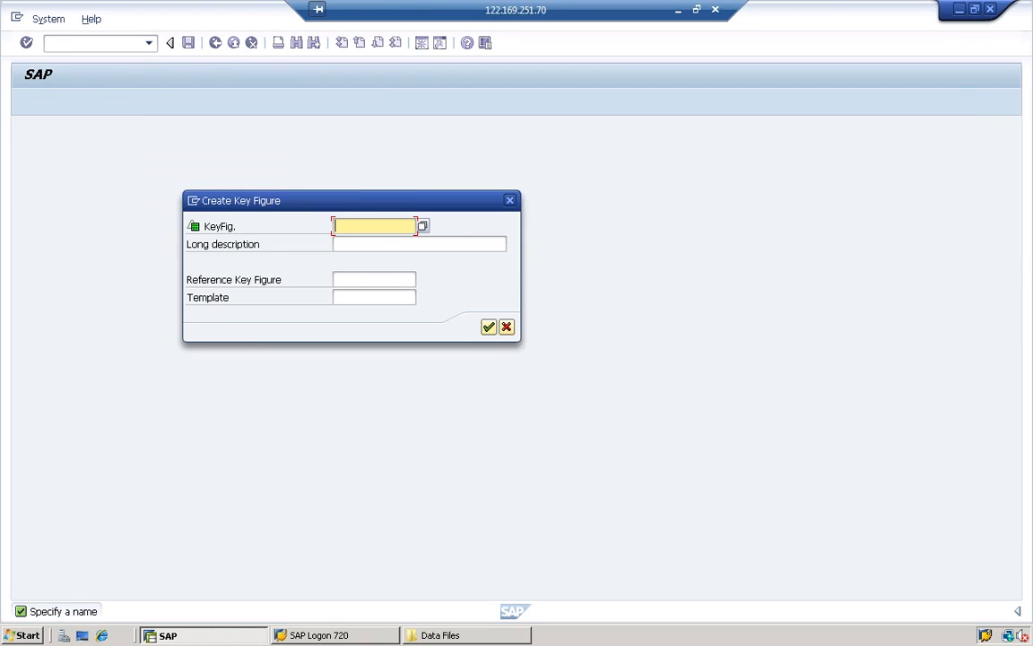
pyautogui.press('Return')
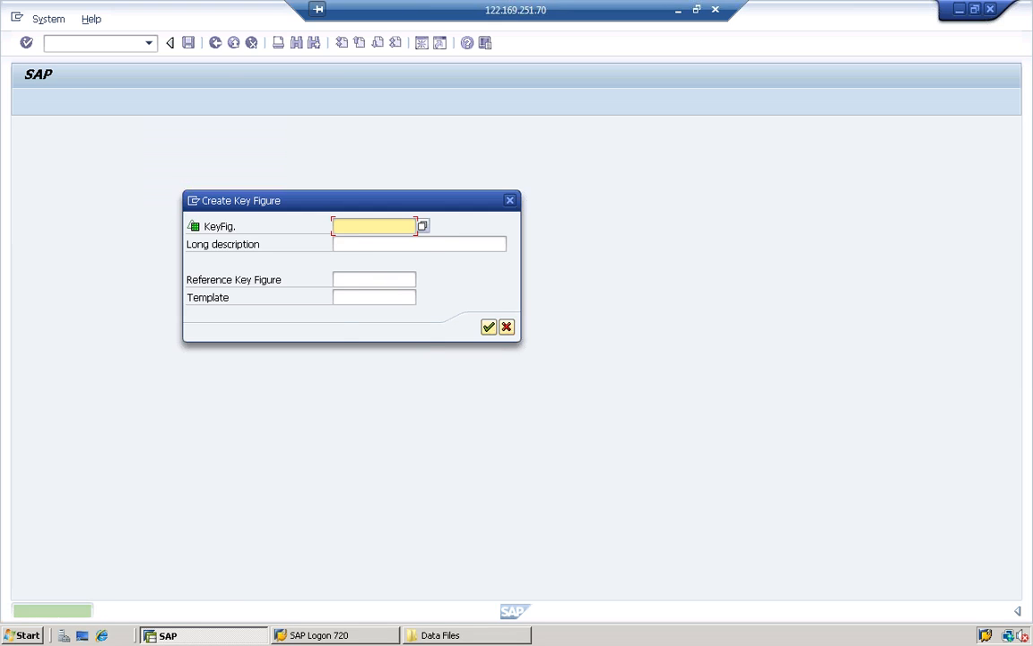
pyautogui.write('VP[')
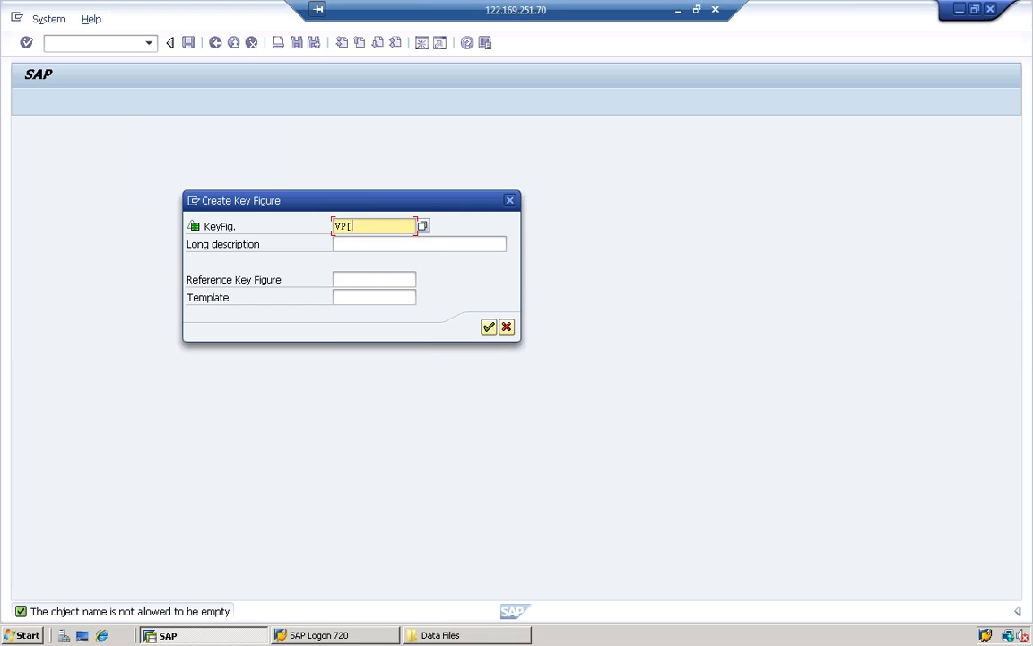
pyautogui.press('BackSpace')
pyautogui.press('Tab')
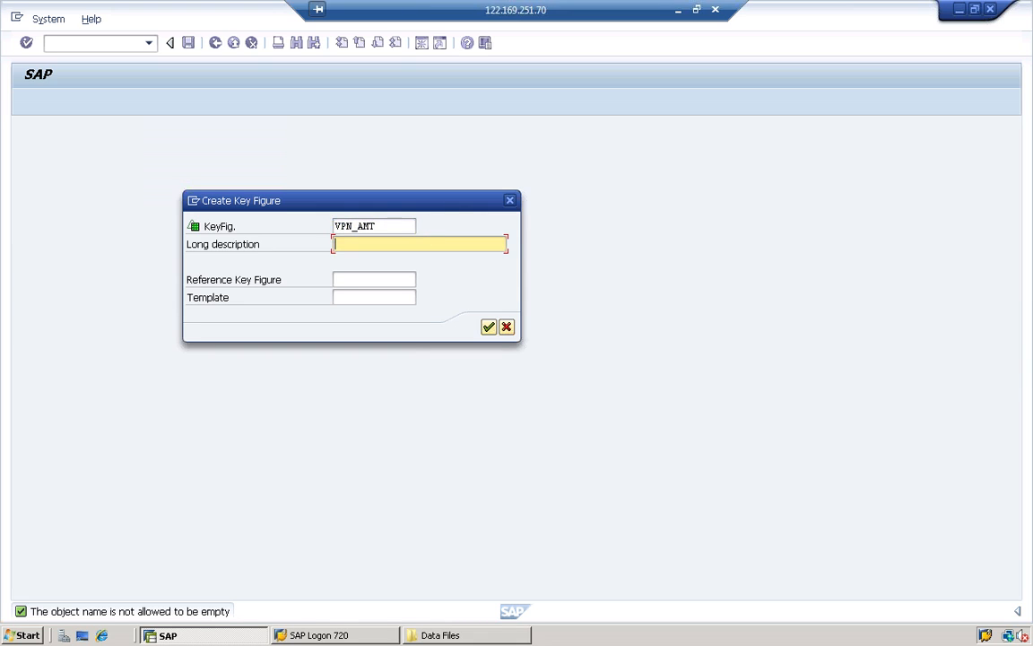
pyautogui.write('UNT')
pyautogui.click(489, 327)
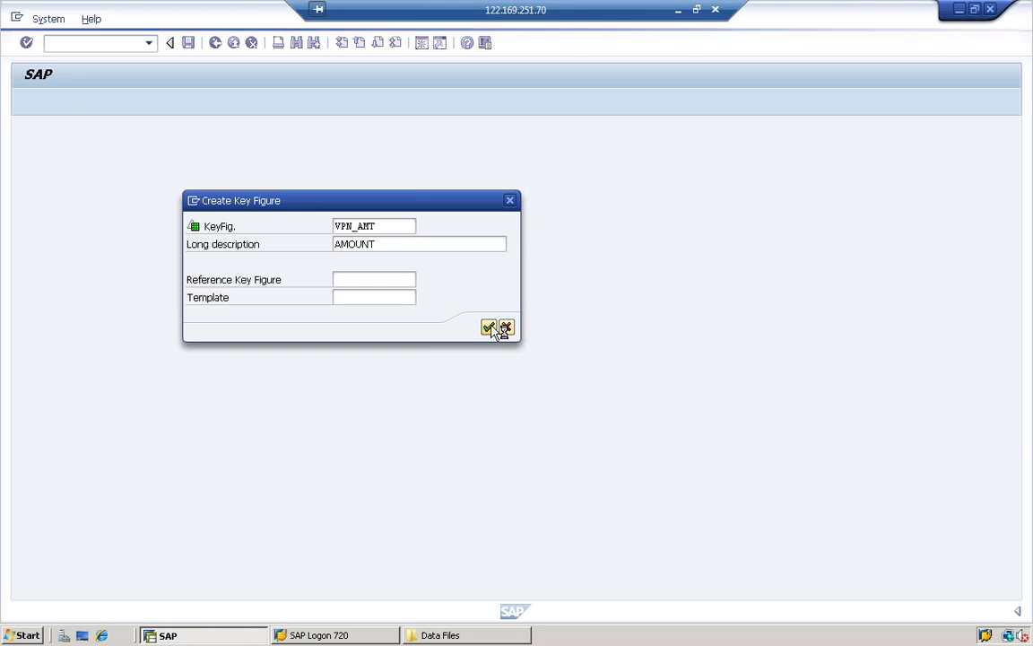
pyautogui.click(492, 324)
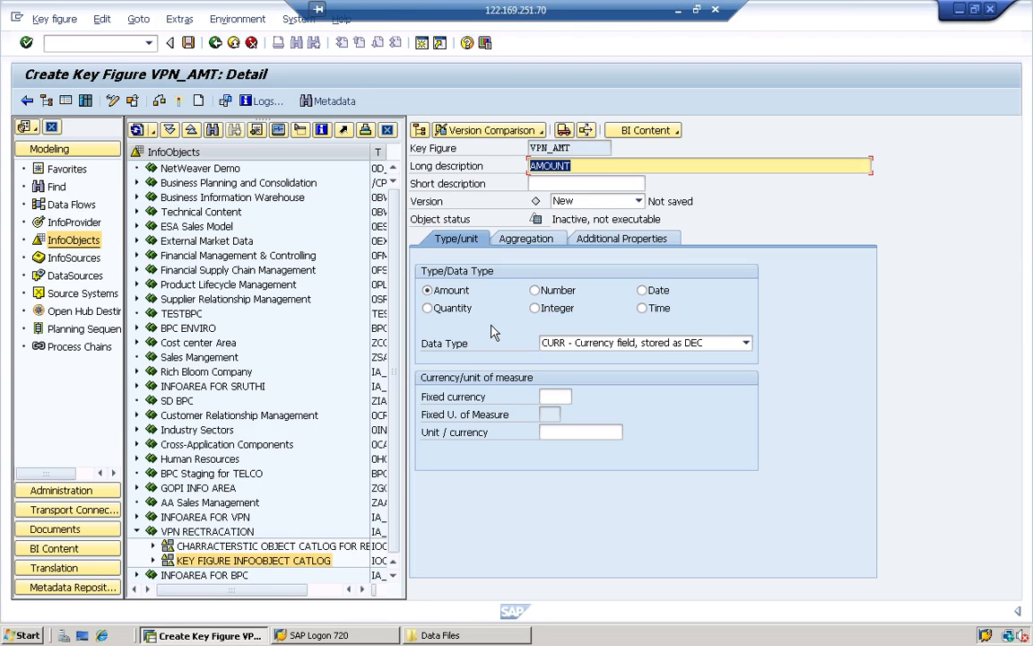
# - Keep VPN_AMT as type Amount, set its unit/currency to 0CURRENCY and activate the key figure
pyautogui.click(445, 294)
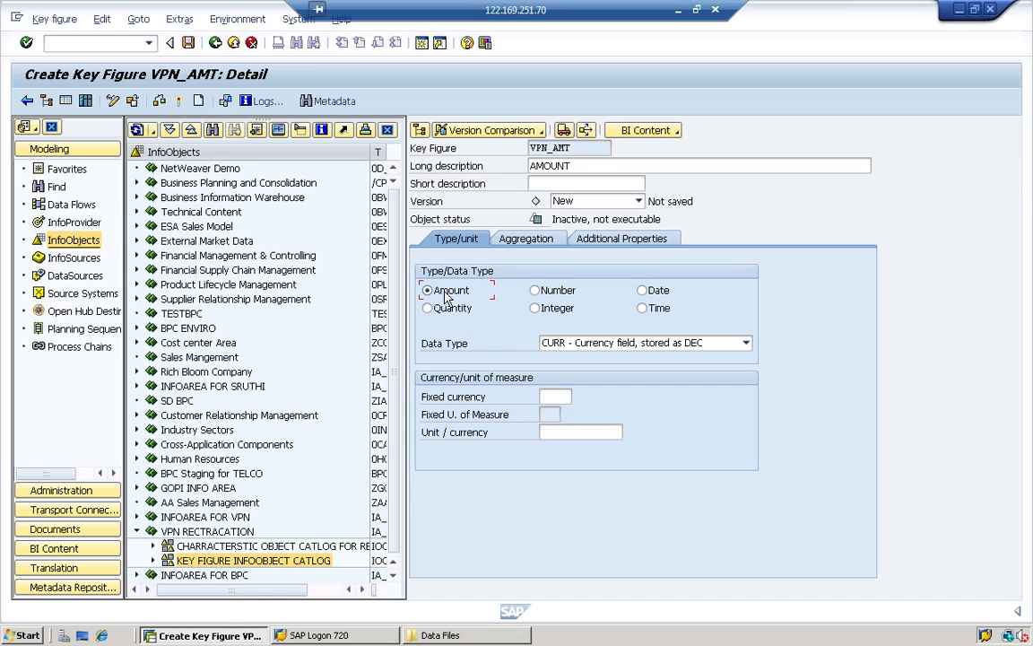
pyautogui.press('Return')
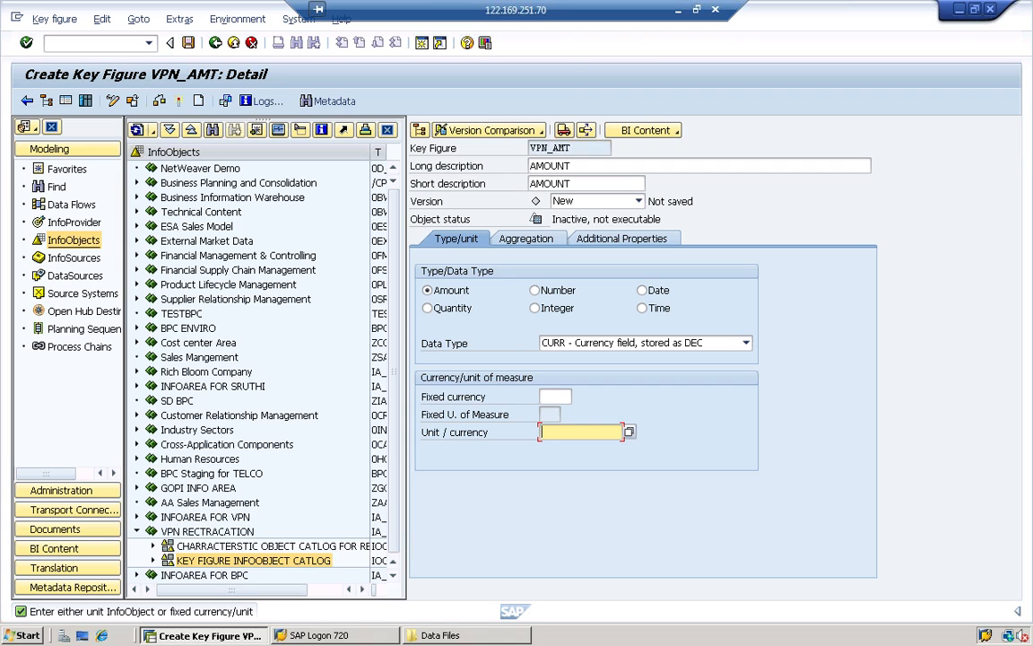
pyautogui.click(555, 396)
pyautogui.click(575, 433)
pyautogui.write('0')
pyautogui.press('Down')
pyautogui.press('Down')
pyautogui.press('Return')
pyautogui.click(180, 101)
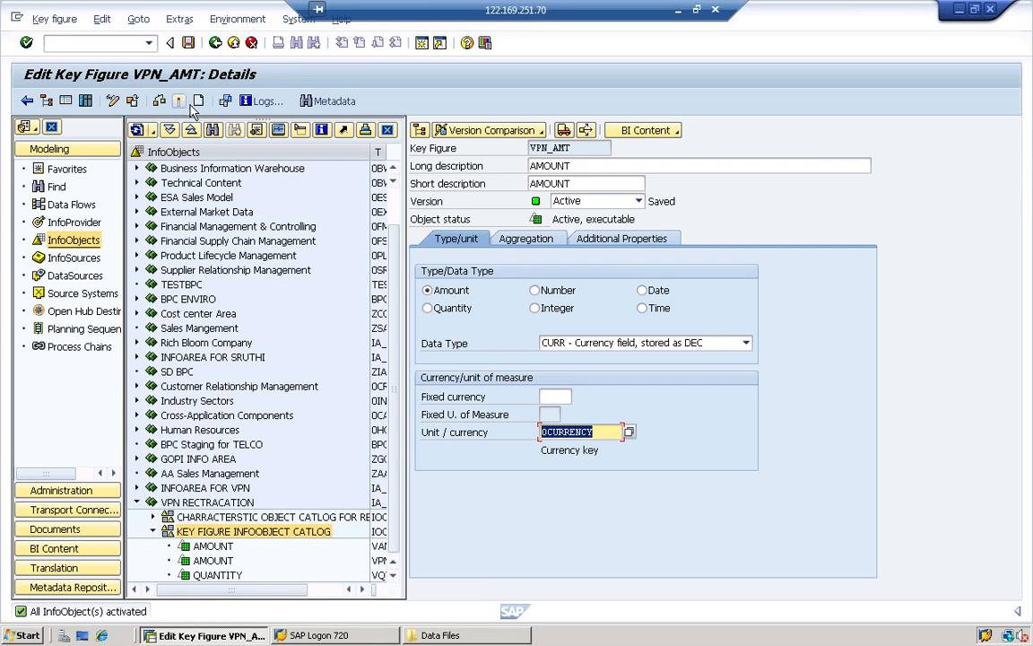
# - Create another key figure, VPN_QTY, with long description QUANTITY in the same key figure catalog
pyautogui.click(201, 104)
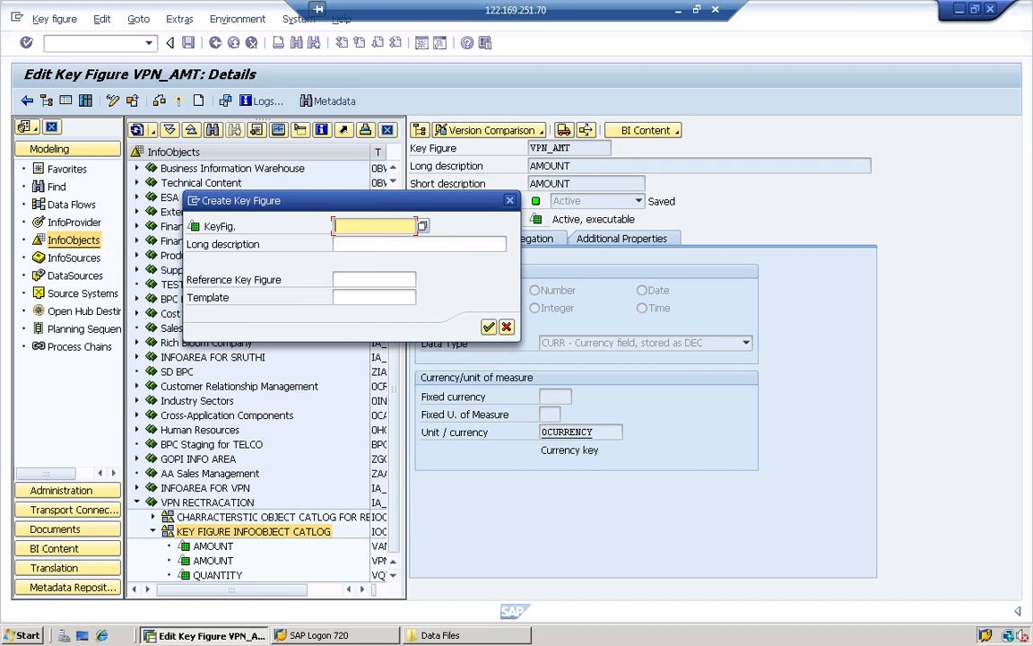
pyautogui.write('V')
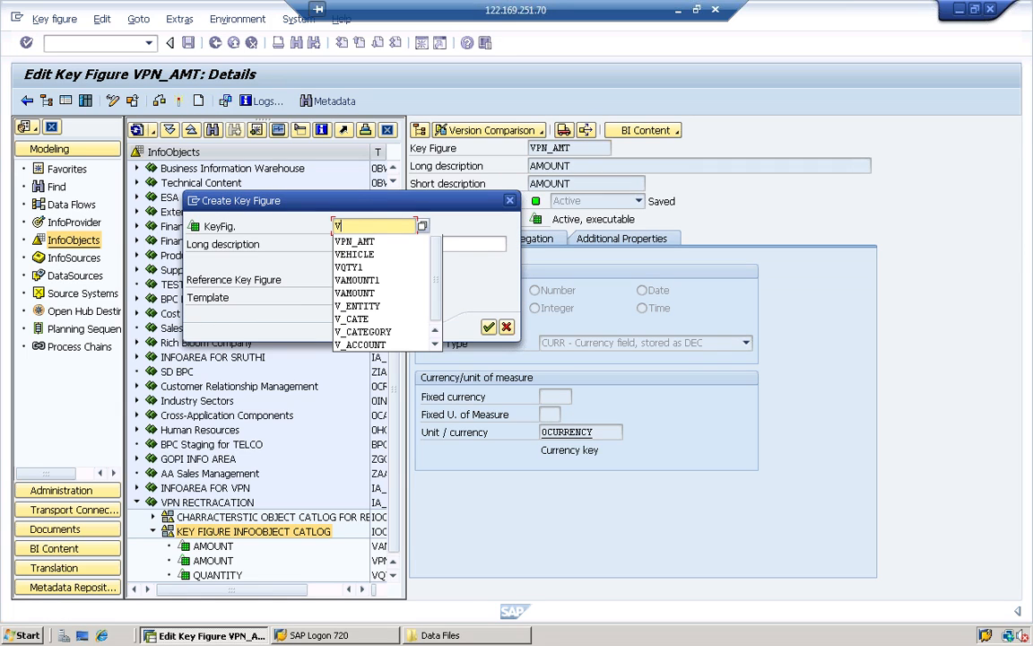
pyautogui.write('PN')
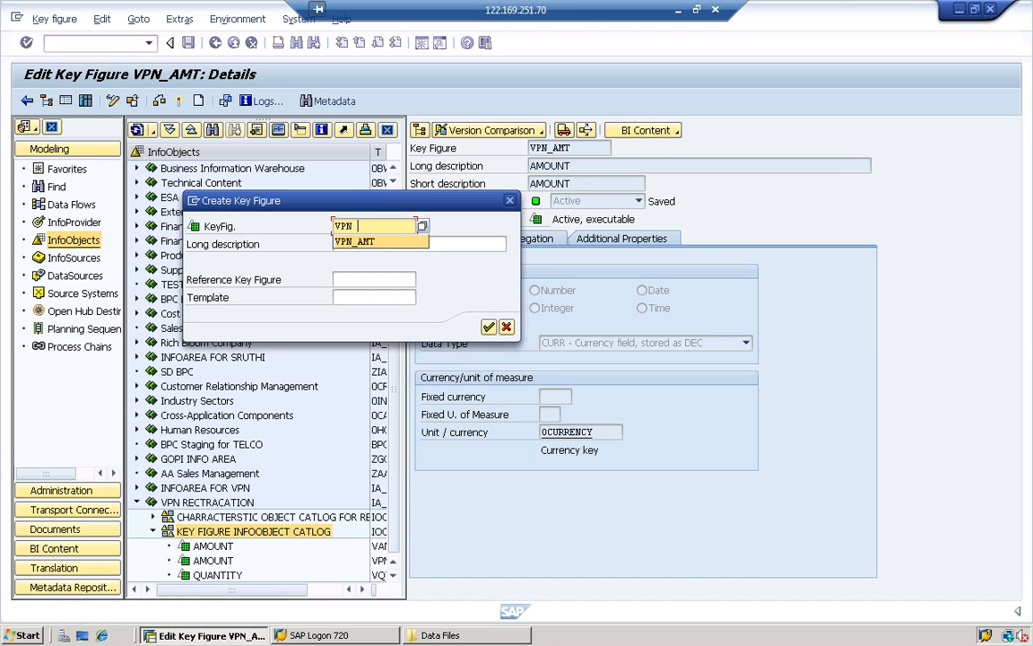
pyautogui.press('Return')
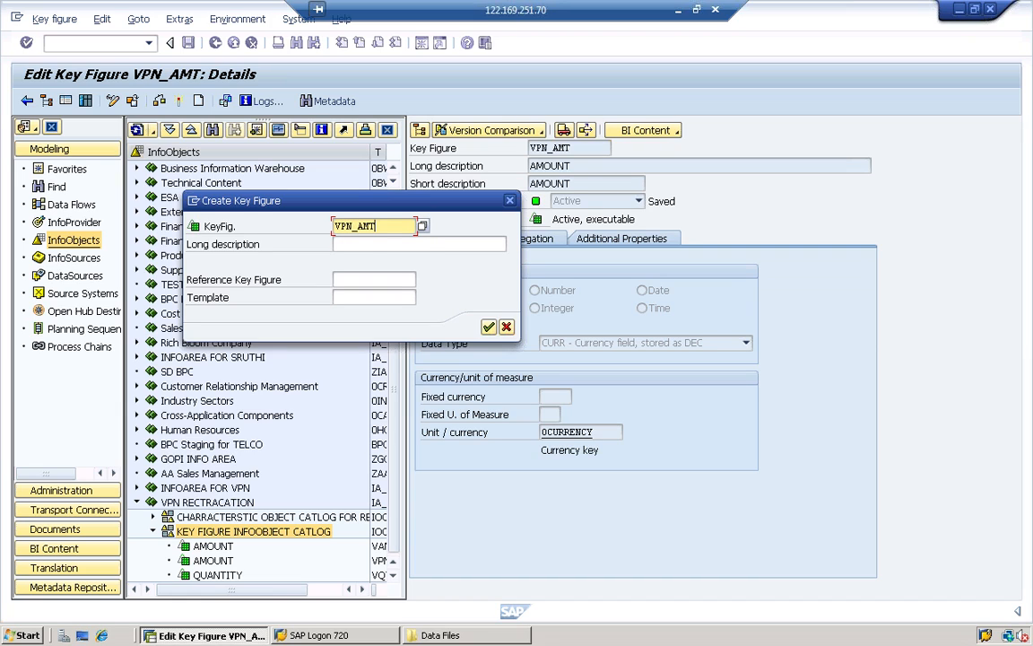
pyautogui.press('BackSpace')
pyautogui.press('BackSpace')
pyautogui.press('BackSpace')
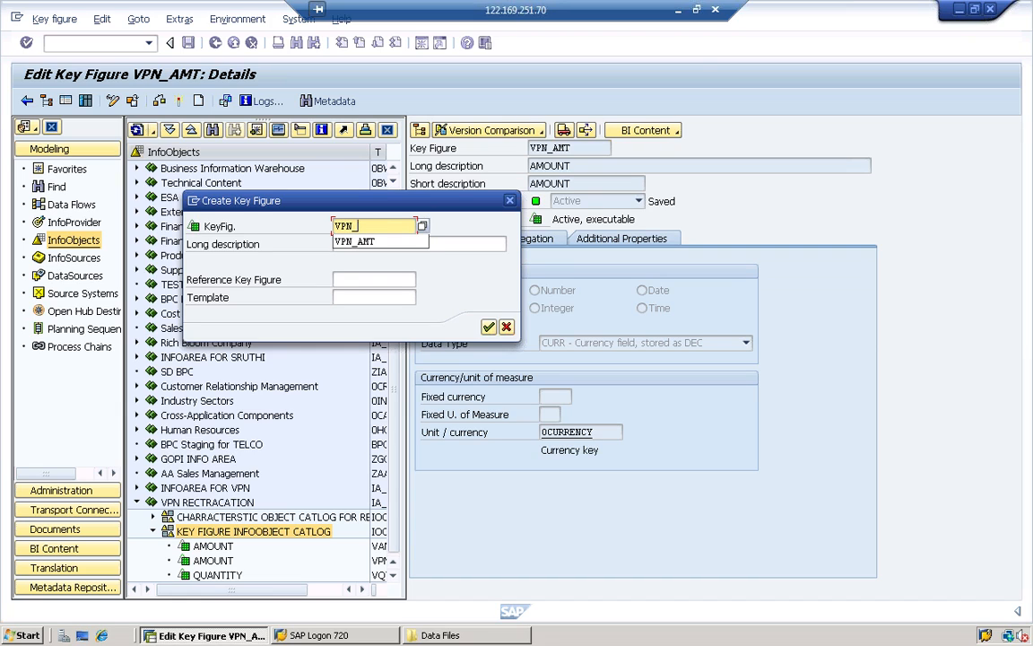
pyautogui.write('QTY')
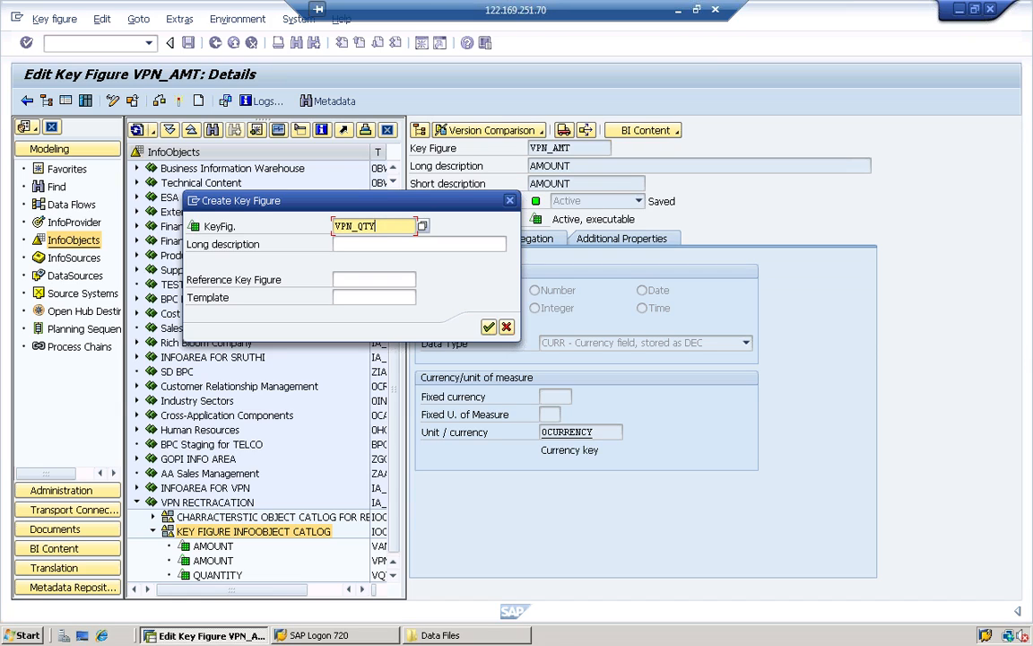
pyautogui.press('Tab')
pyautogui.write('Q')
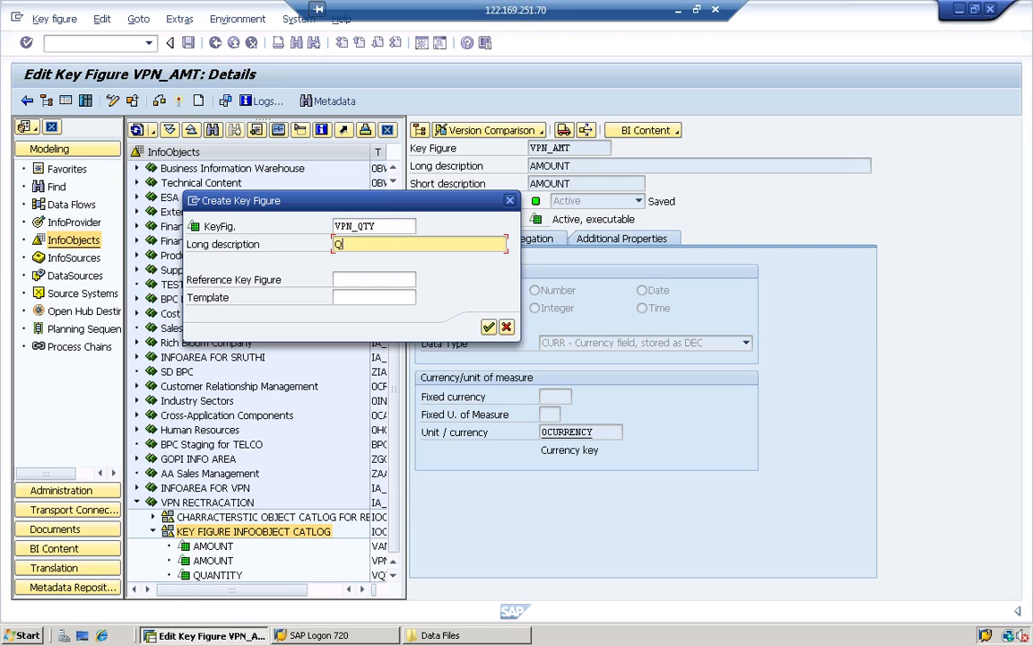
pyautogui.write('UANTITY')
pyautogui.click(489, 329)
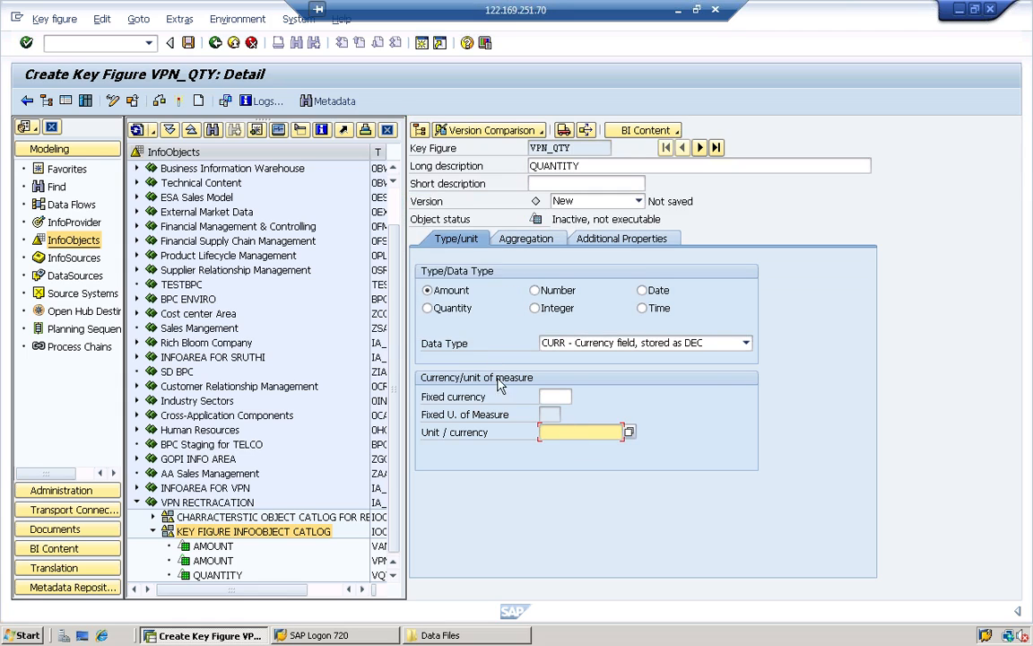
# - Set VPN_QTY to type Quantity with unit/currency 0UNIT and activate the key figure
pyautogui.click(457, 310)
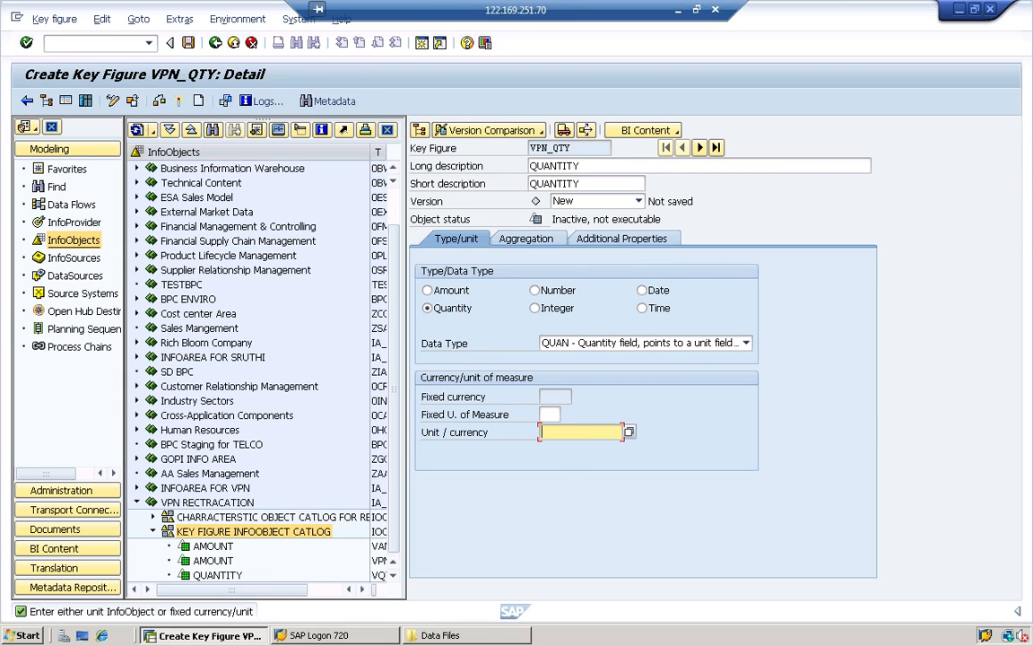
pyautogui.write('0')
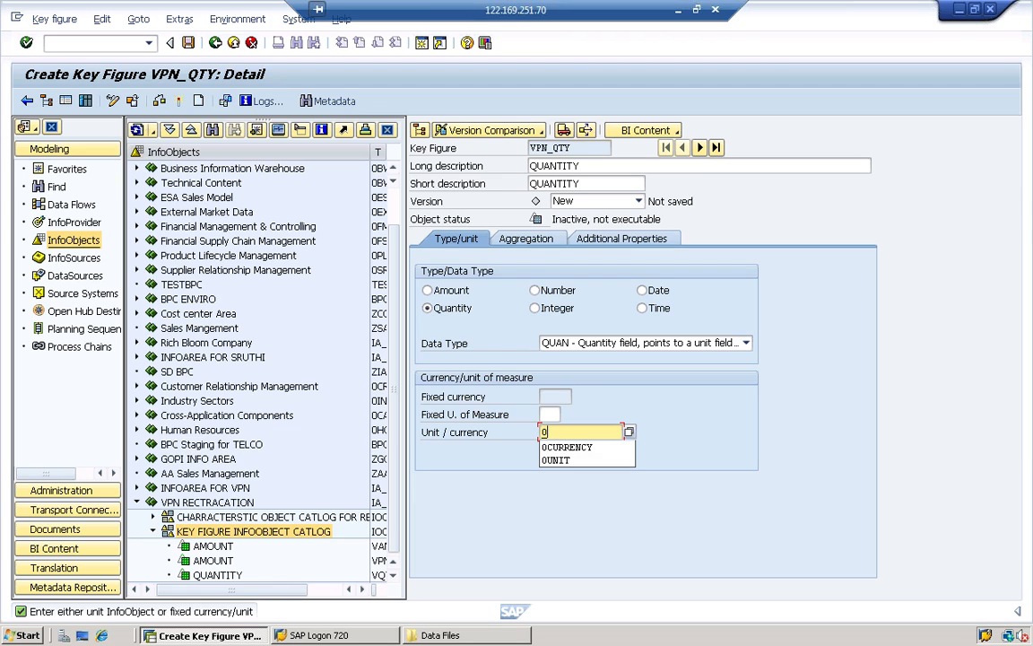
pyautogui.write('U')
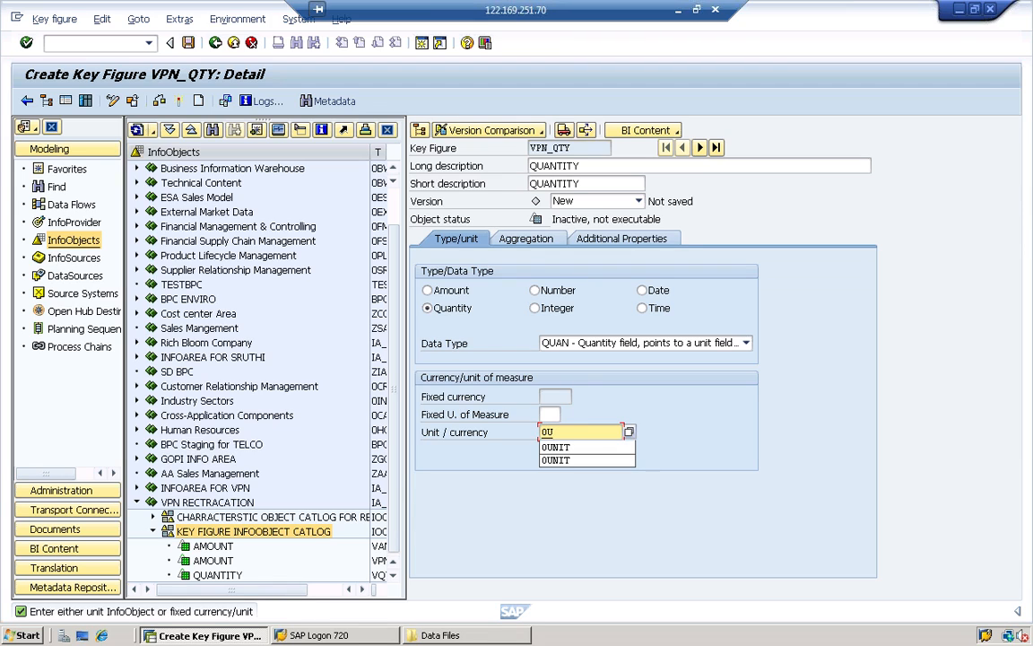
pyautogui.write('NIT')
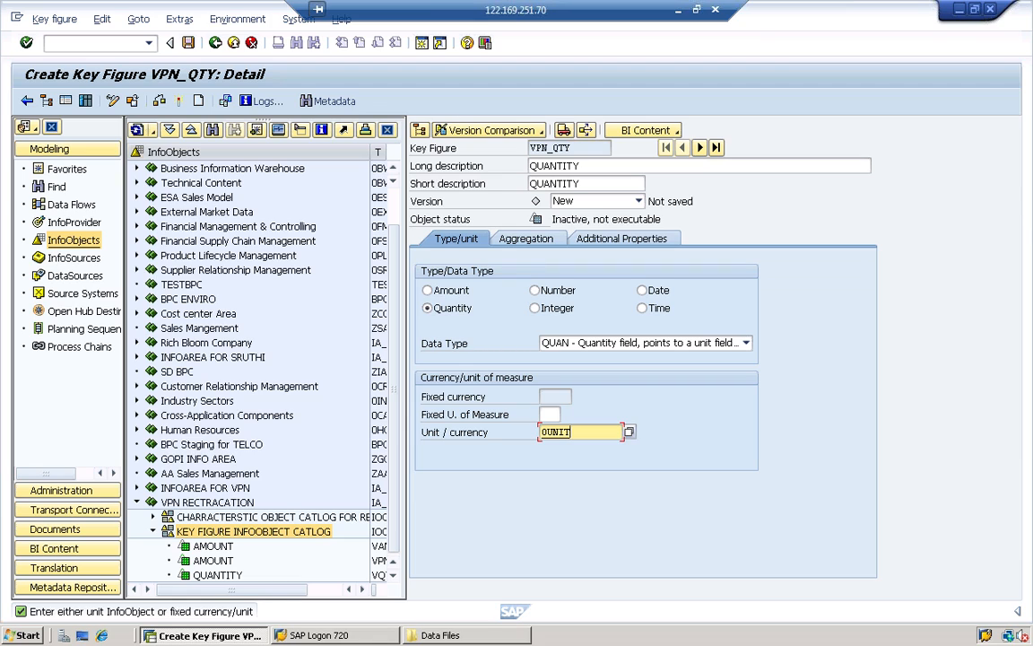
pyautogui.click(179, 101)
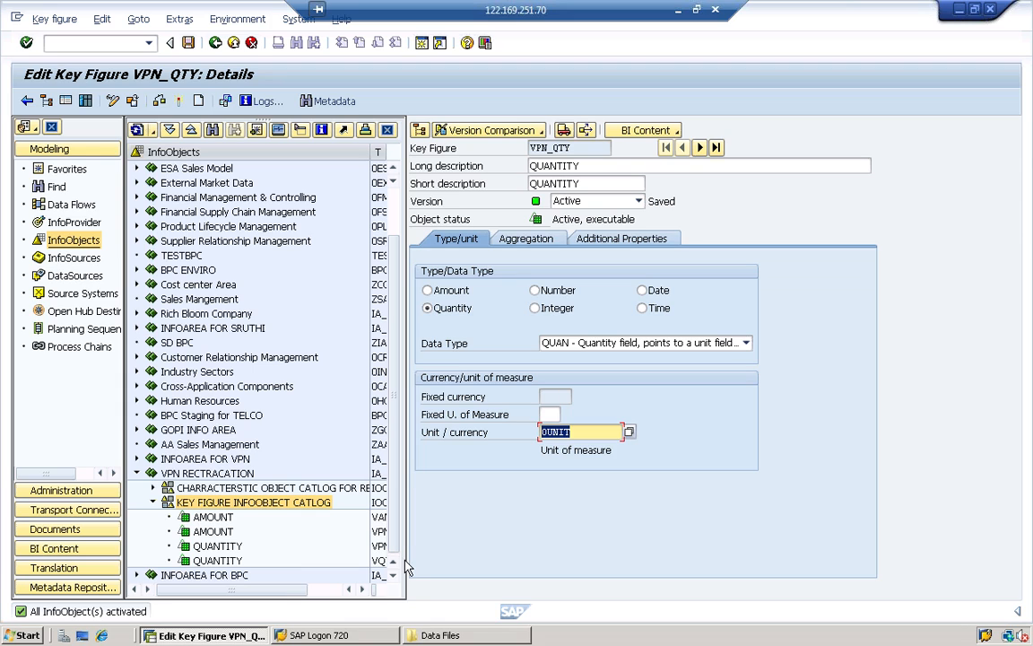
# - Widen the InfoObjects tree, collapse VPN RECTRACATION and expand INFOAREA FOR BPC to reach its KEYFIGURE INFOOBJECT CATLOG
pyautogui.moveTo(406, 558); pyautogui.dragTo(681, 521)
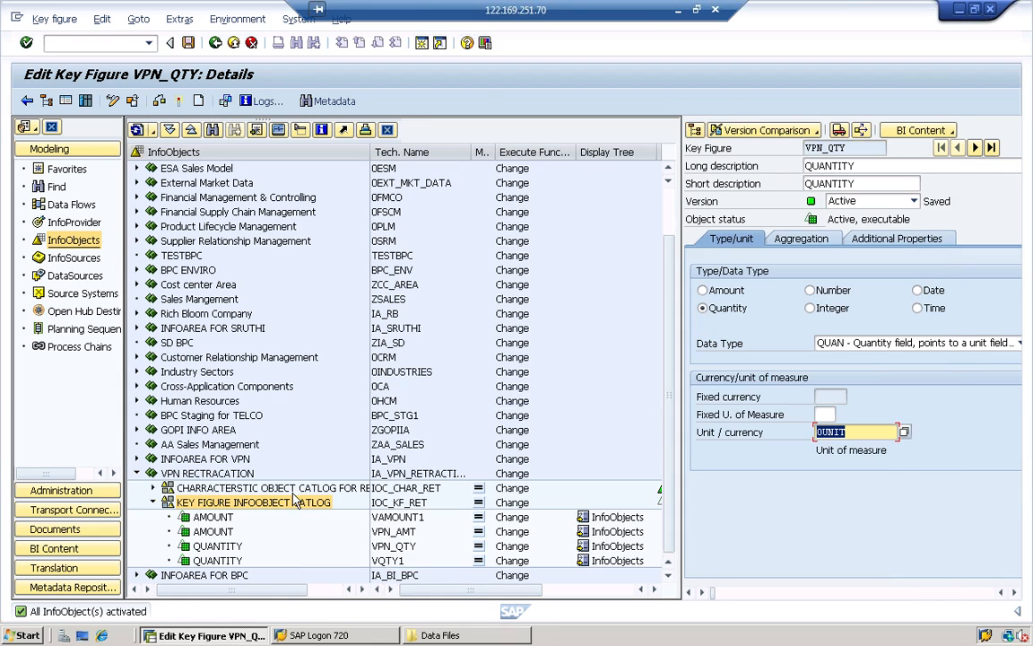
pyautogui.click(137, 473)
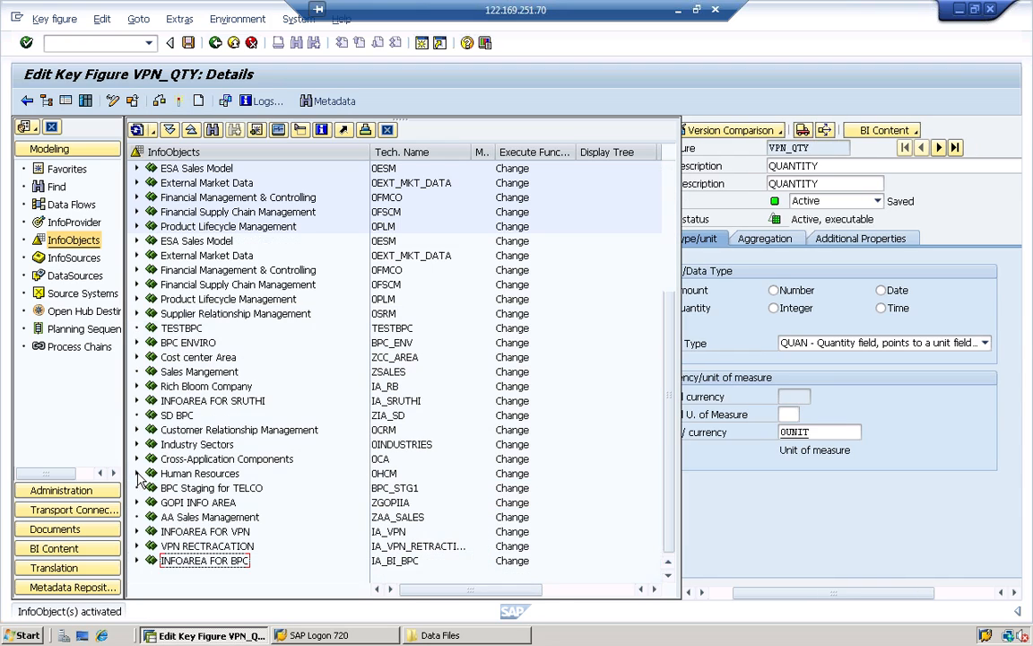
pyautogui.click(189, 565)
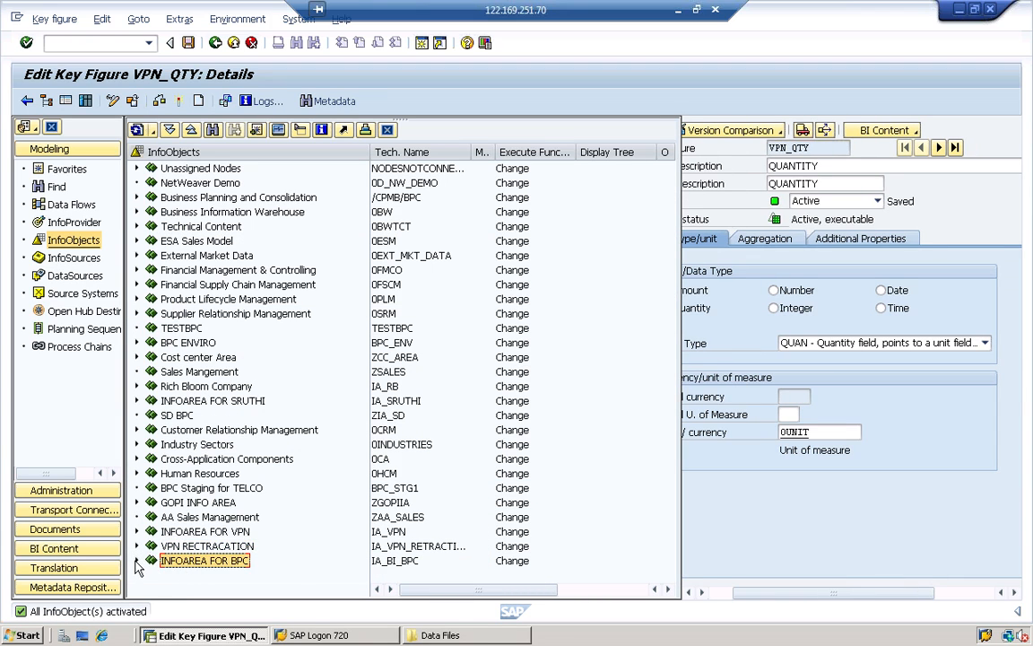
pyautogui.click(137, 562)
pyautogui.click(190, 576)
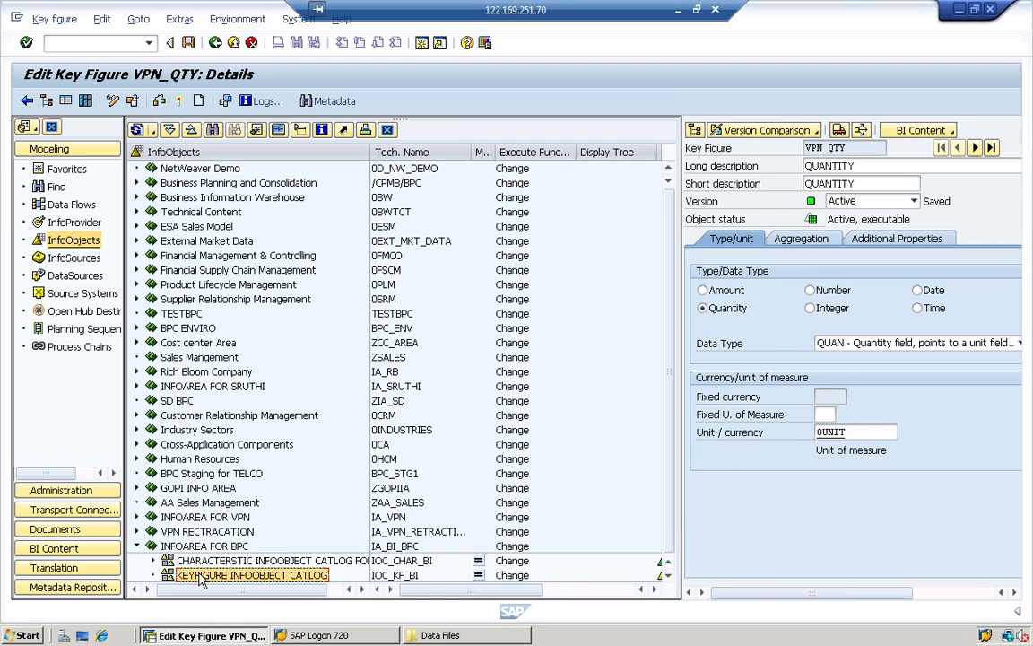
# - Create key figure BI_AMT with long description AMOUNT in the KEYFIGURE INFOOBJECT CATLOG under INFOAREA FOR BPC
pyautogui.rightClick(215, 572)
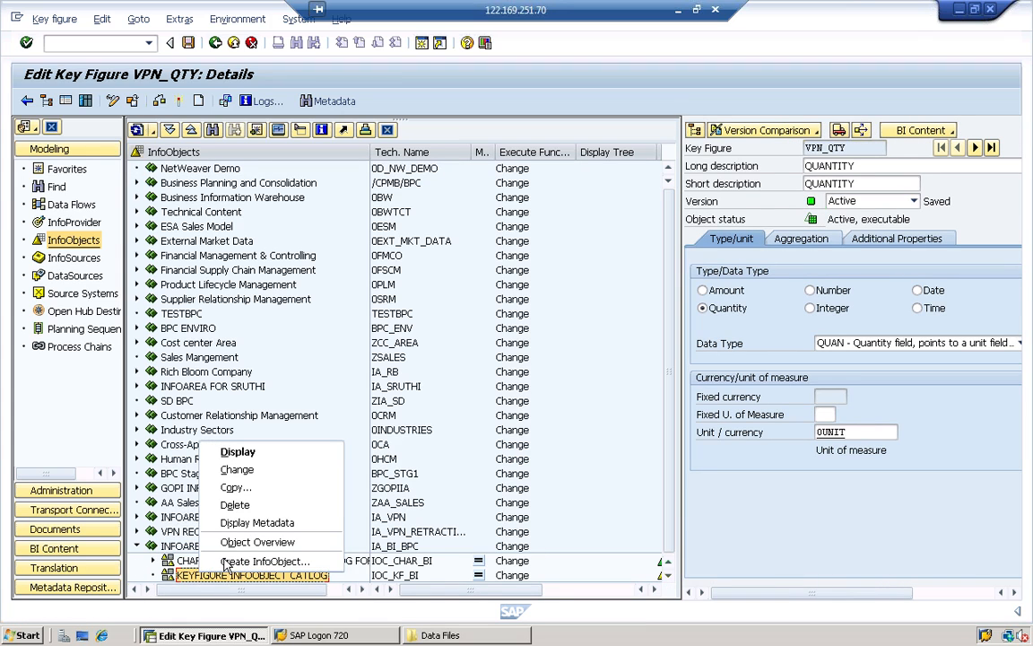
pyautogui.click(225, 562)
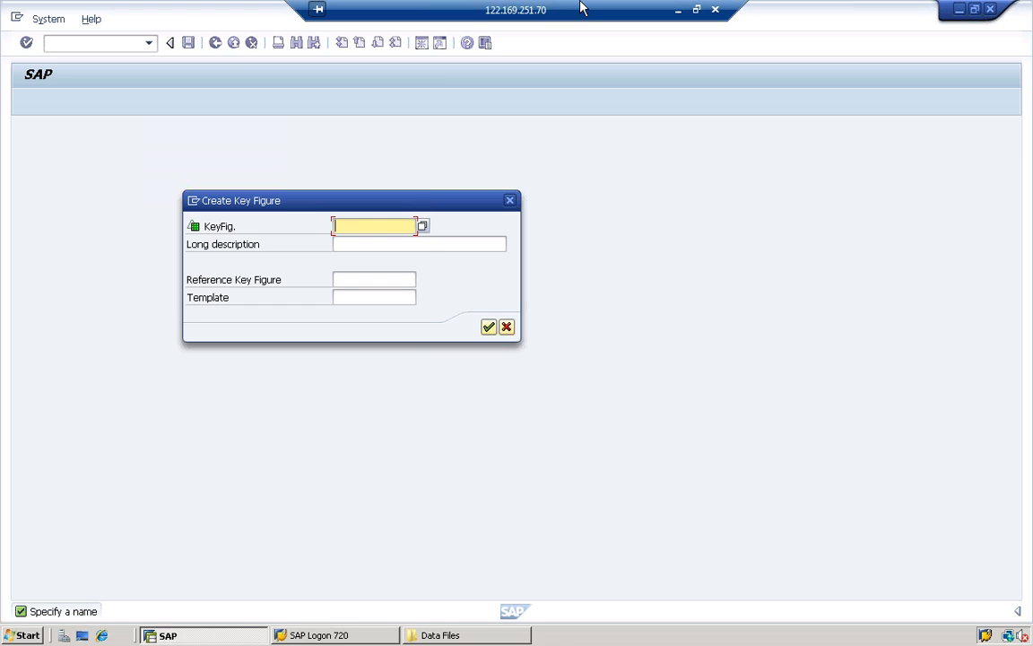
pyautogui.write('BI')
pyautogui.write('_')
pyautogui.write('AMO')
pyautogui.press('BackSpace')
pyautogui.write('T')
pyautogui.press('Tab')
pyautogui.write('AMOUNT')
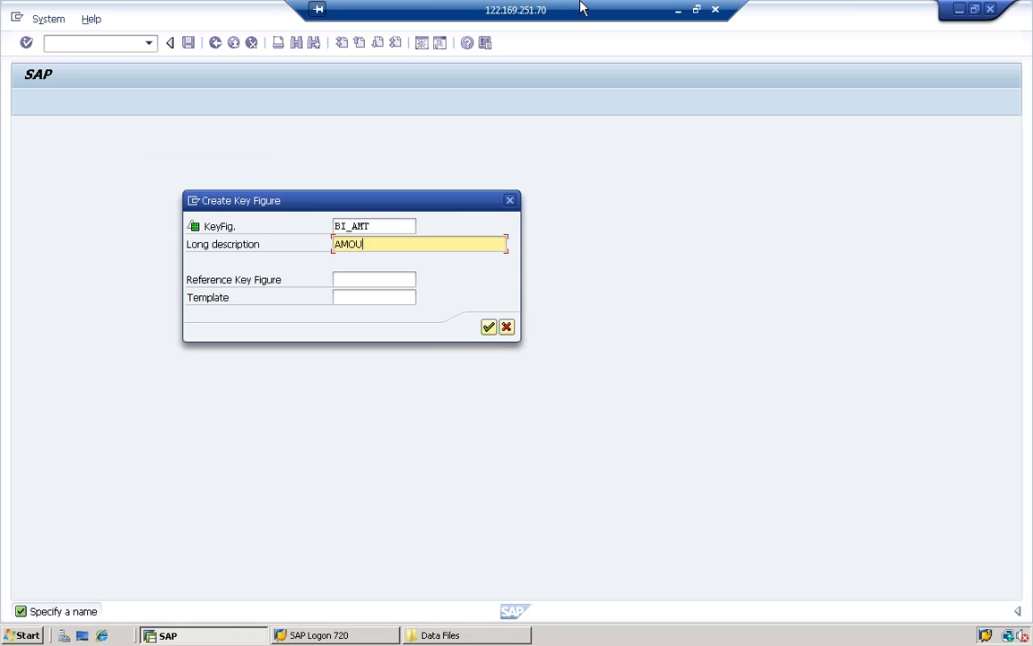
pyautogui.press('Return')
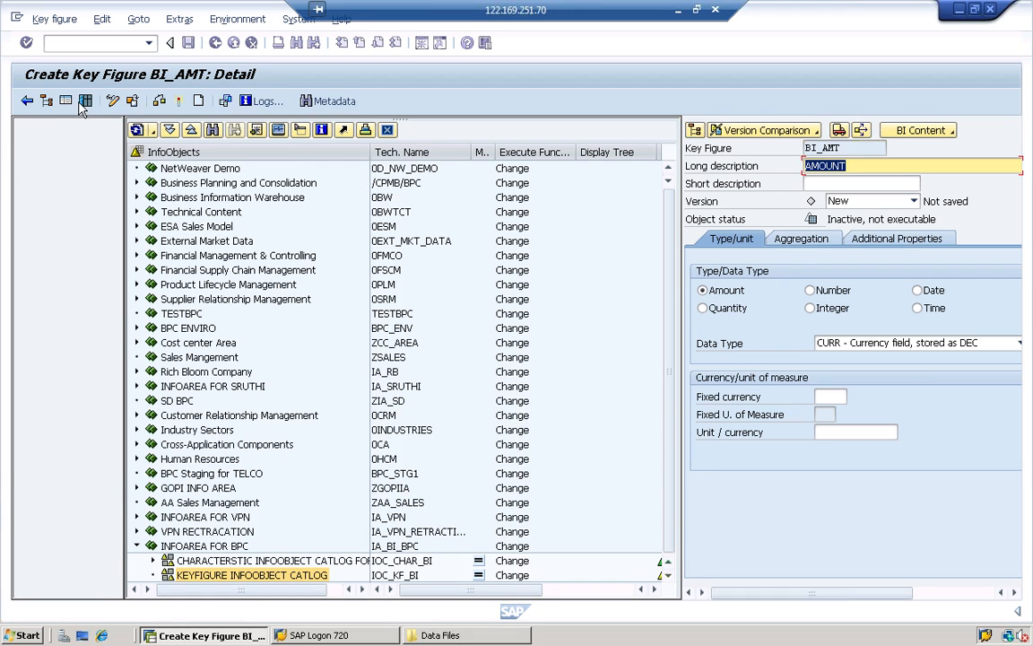
# - Keep BI_AMT as type Amount, set its unit/currency to 0CURRENCY and activate the key figure
pyautogui.click(65, 100)
pyautogui.press('Return')
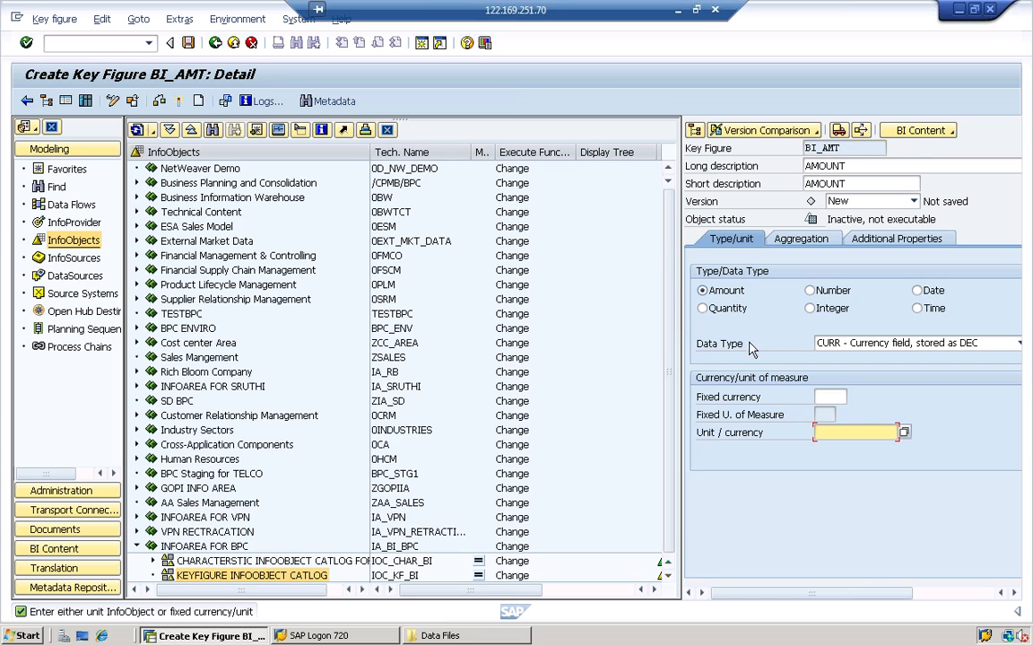
pyautogui.click(842, 432)
pyautogui.write('O')
pyautogui.press('BackSpace')
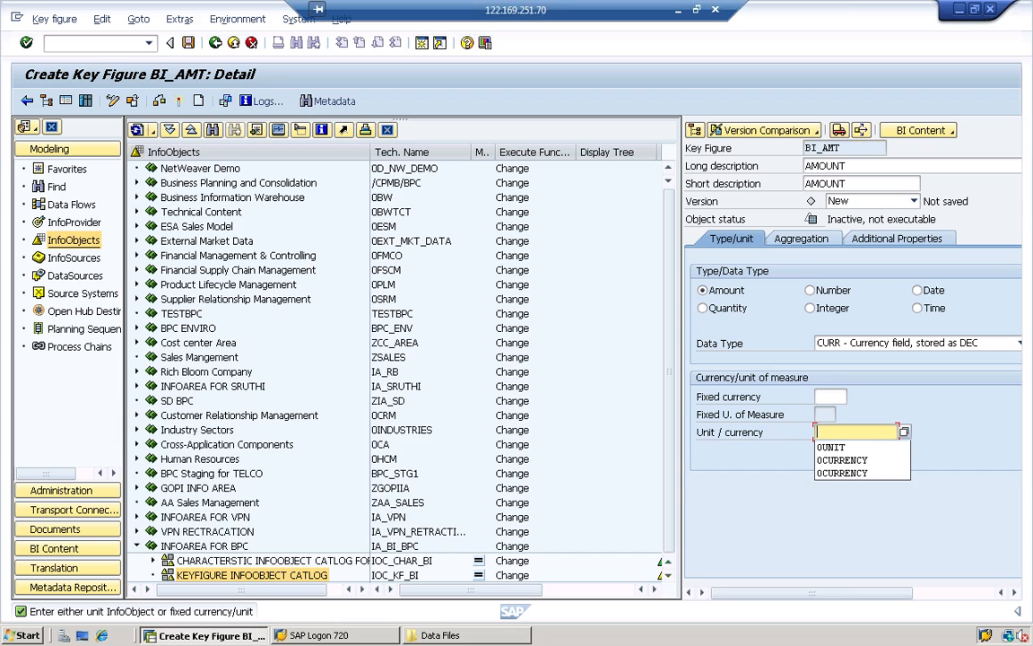
pyautogui.write('0')
pyautogui.press('Return')
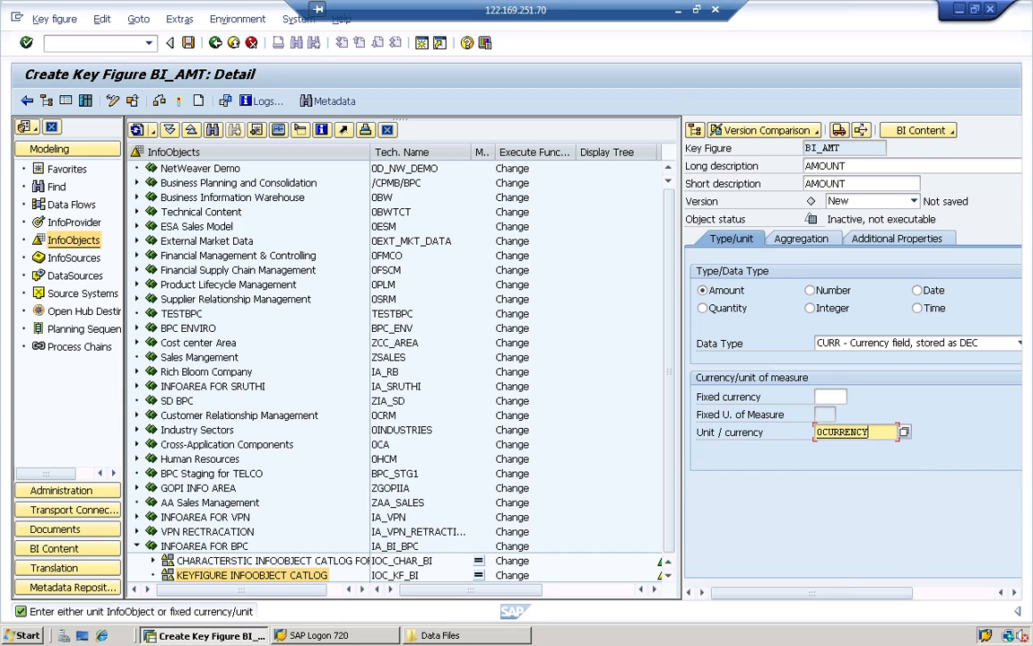
pyautogui.click(179, 102)
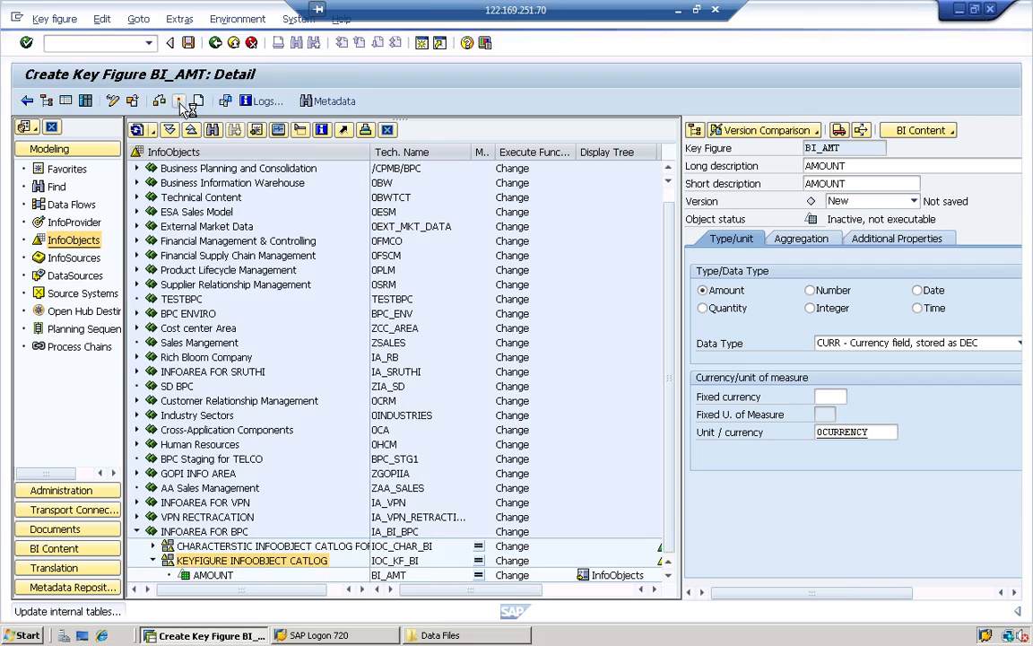
# - Create key figure BI_QTY with long description QUANTITY in the same catalog under INFOAREA FOR BPC
pyautogui.click(198, 102)
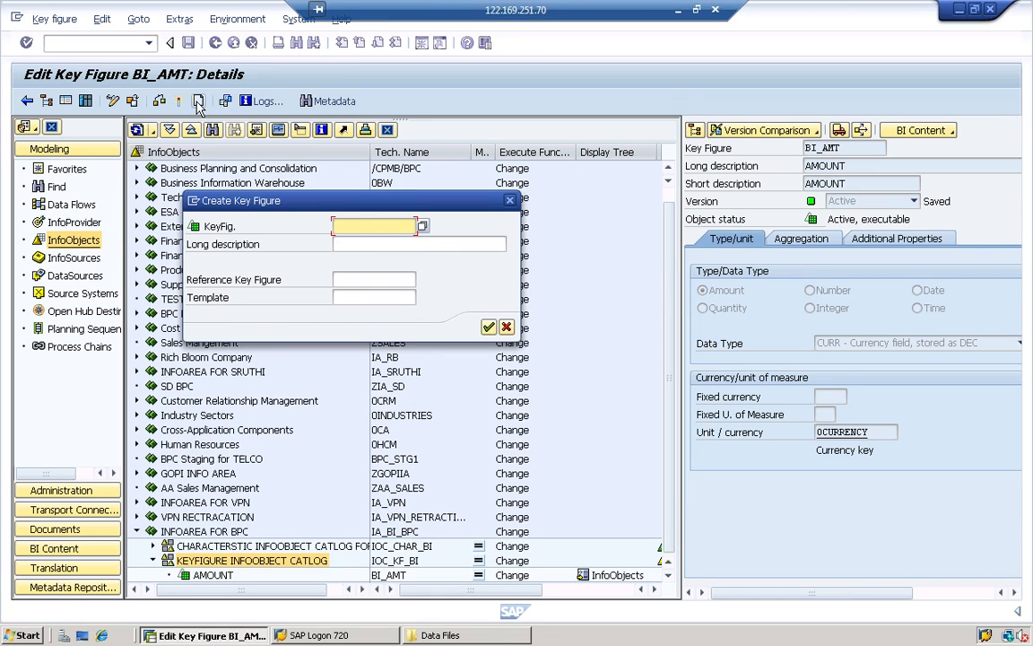
pyautogui.write('BI')
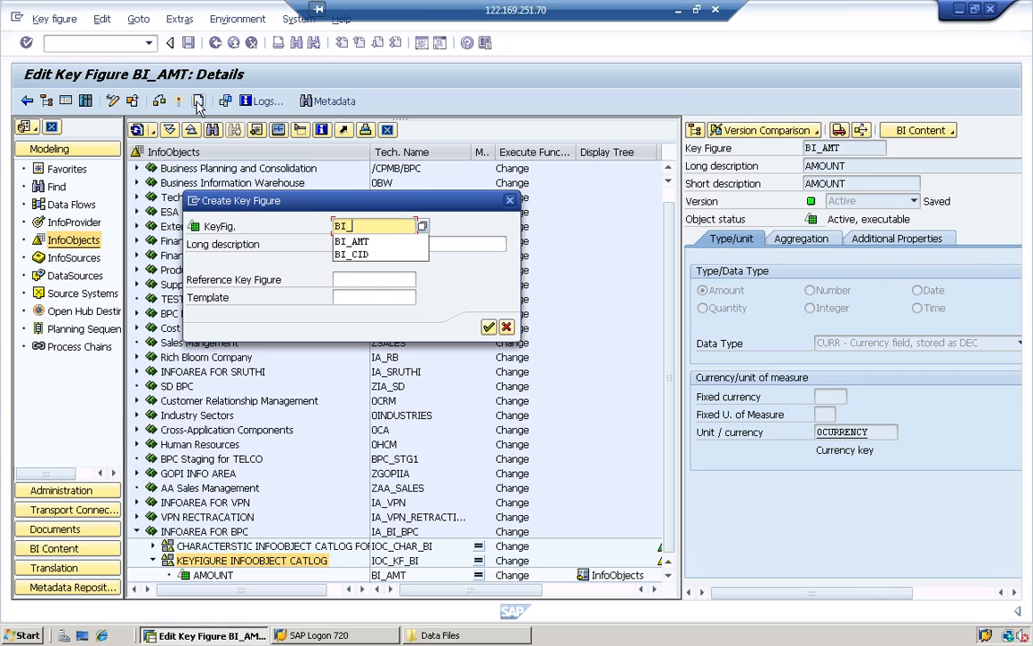
pyautogui.write('_QTY')
pyautogui.press('Tab')
pyautogui.write('QUANTITY')
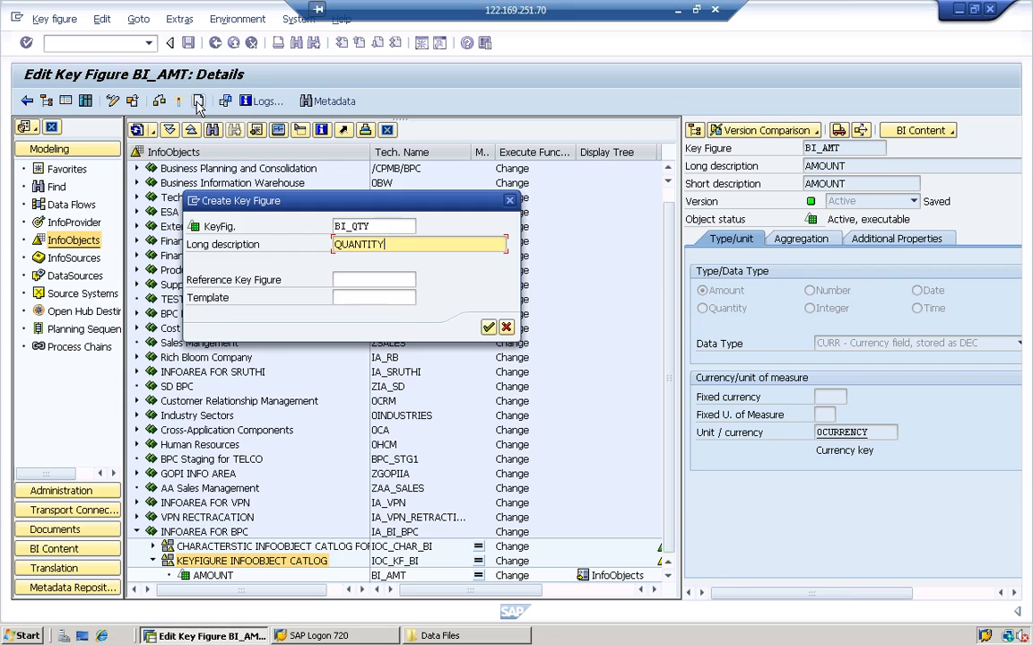
pyautogui.press('Return')
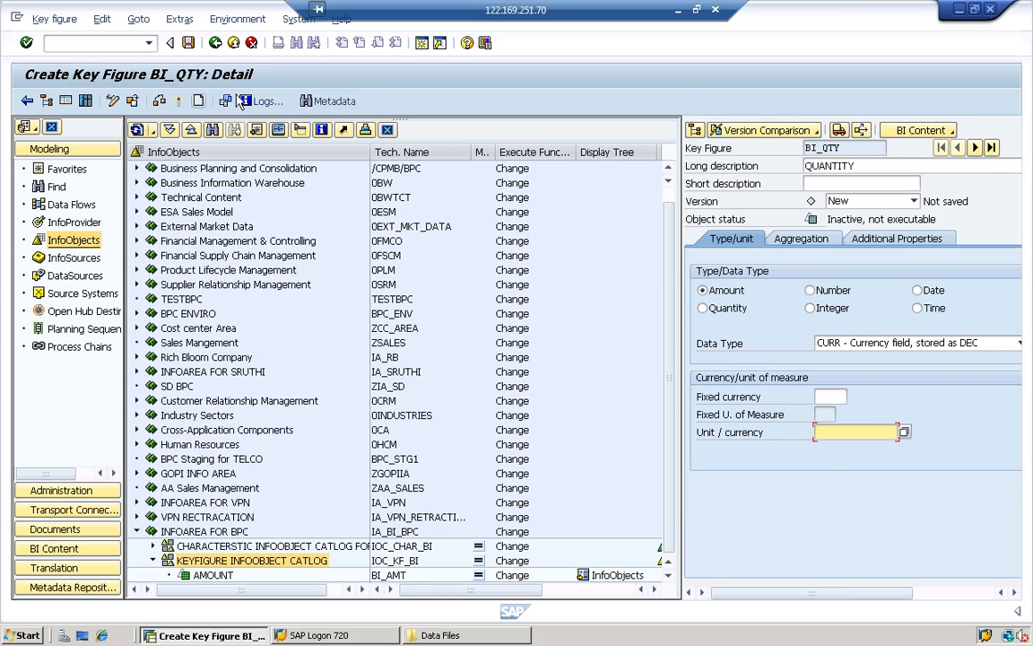
# - Set BI_QTY to type Quantity with unit/currency 0UNIT and activate the key figure
pyautogui.click(703, 308)
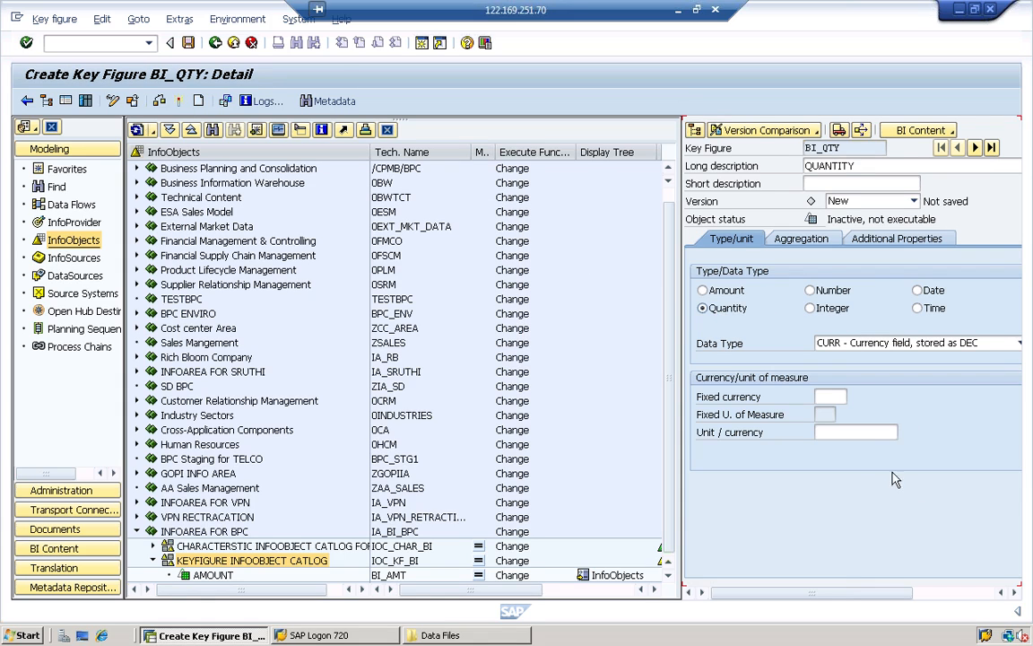
pyautogui.write('0')
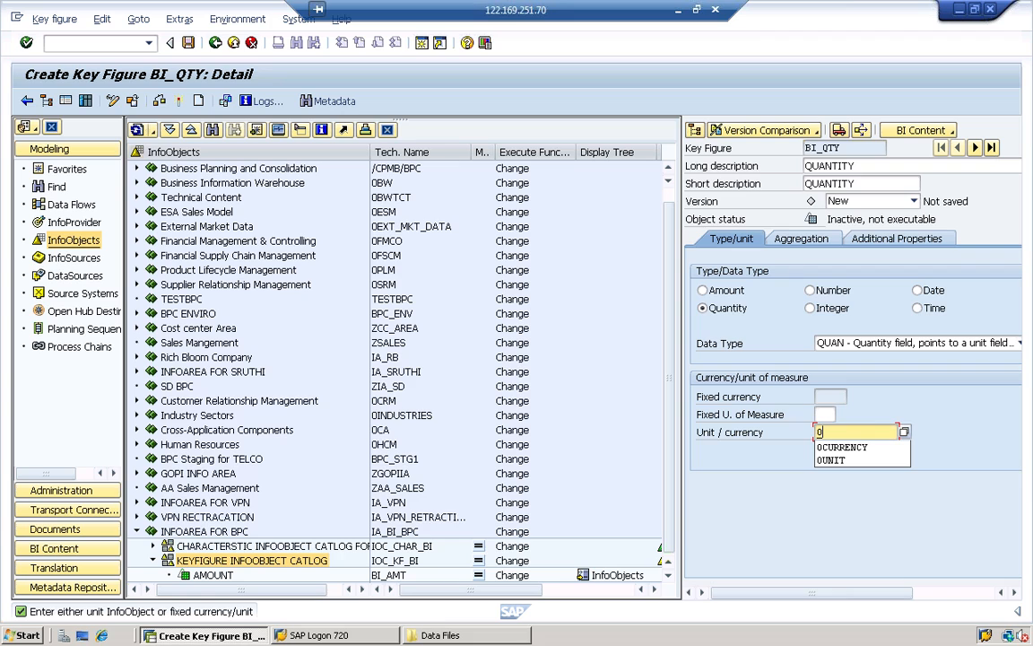
pyautogui.press('Down')
pyautogui.press('Down')
pyautogui.press('Return')
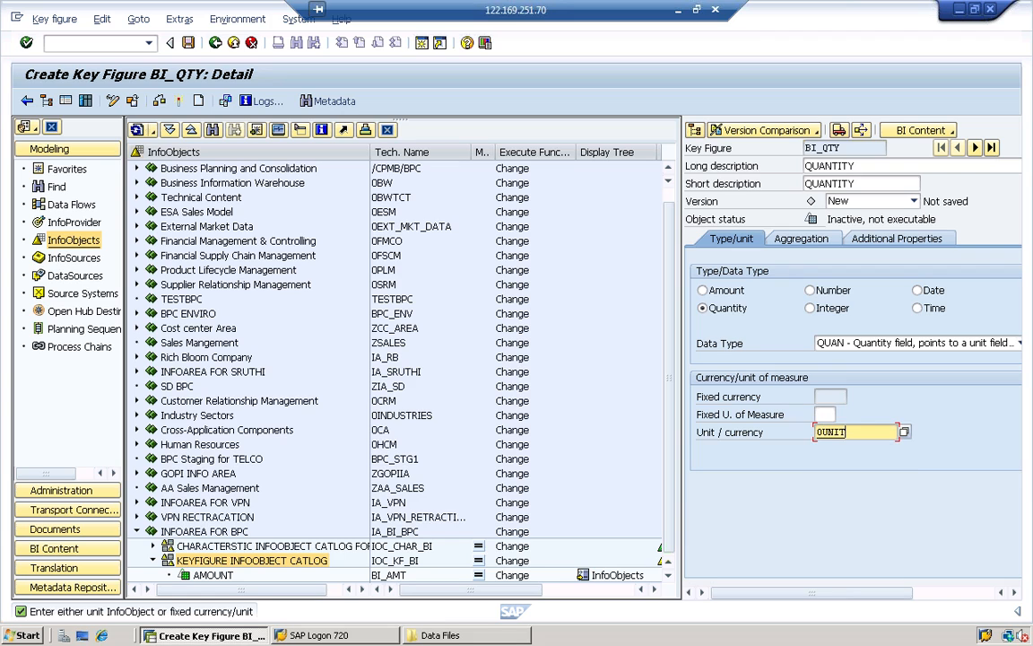
pyautogui.hotkey('ctrl', 'F3')
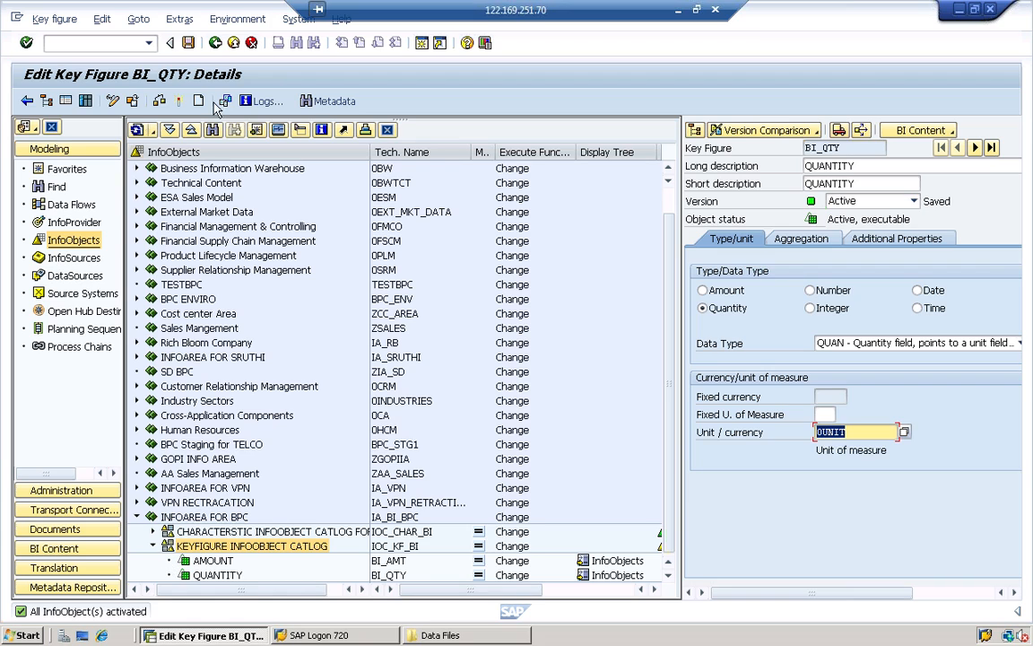
# - Leave the key figure details for the modeling overview and collapse the KEYFIGURE INFOOBJECT CATLOG under INFOAREA FOR BPC
pyautogui.click(235, 43)
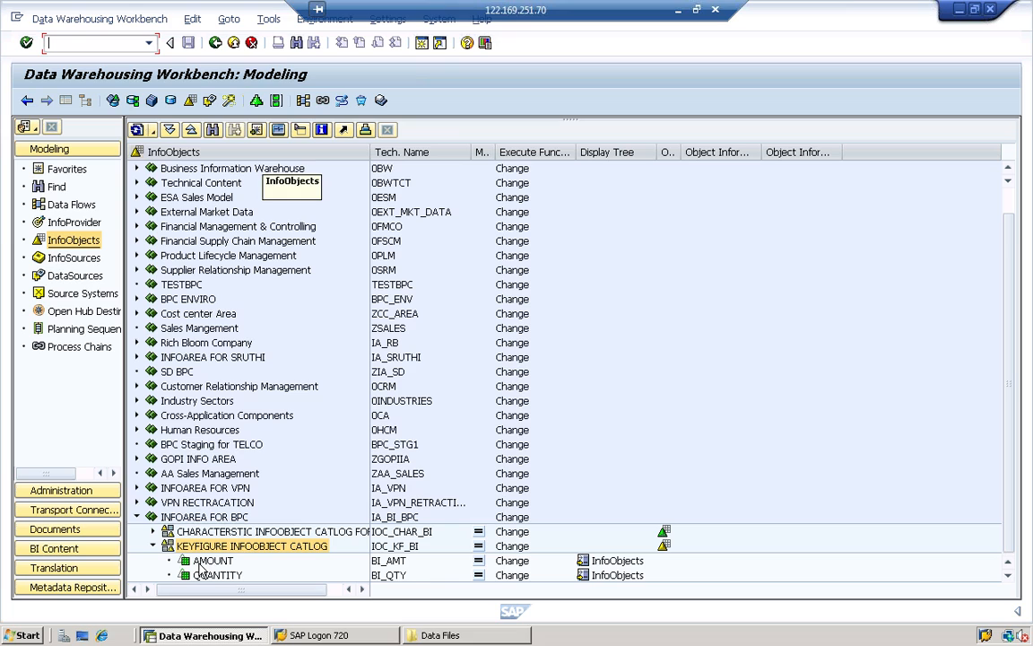
pyautogui.click(154, 546)
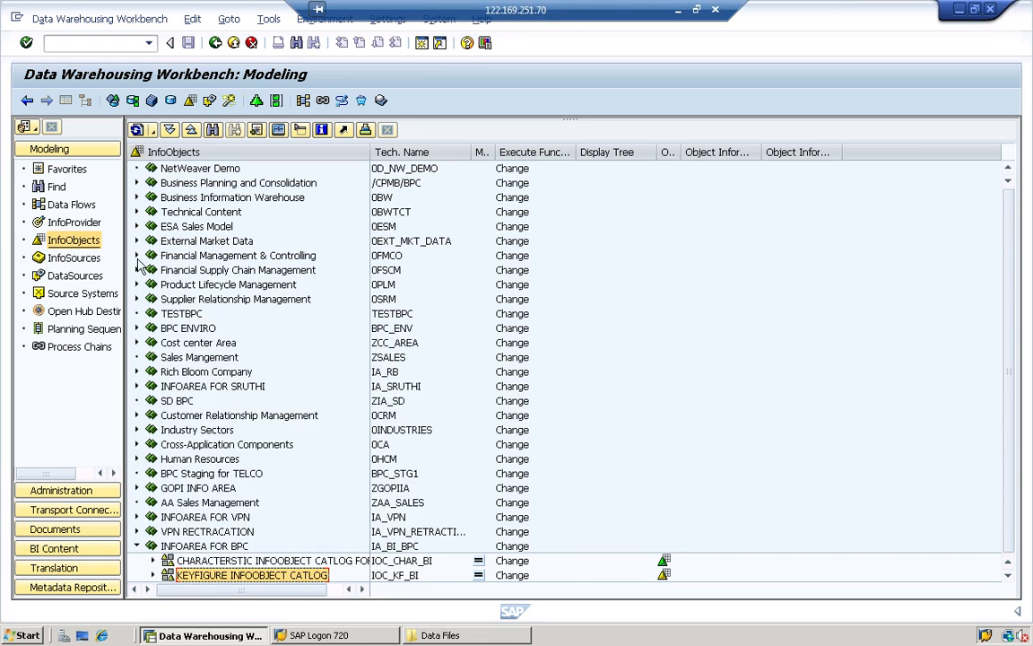
# - Switch to the BPC DOCUMENT in Word and append "(TARGET)" to the CREATE INFOCUBE line of the step list
pyautogui.click(678, 9)
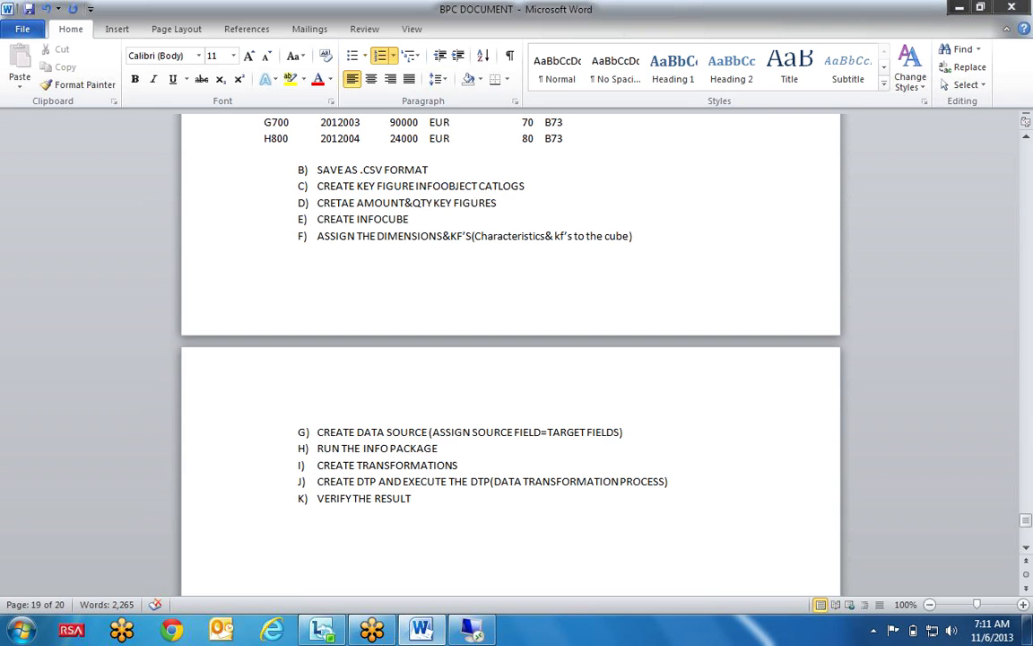
pyautogui.scroll(1, 511, 359)
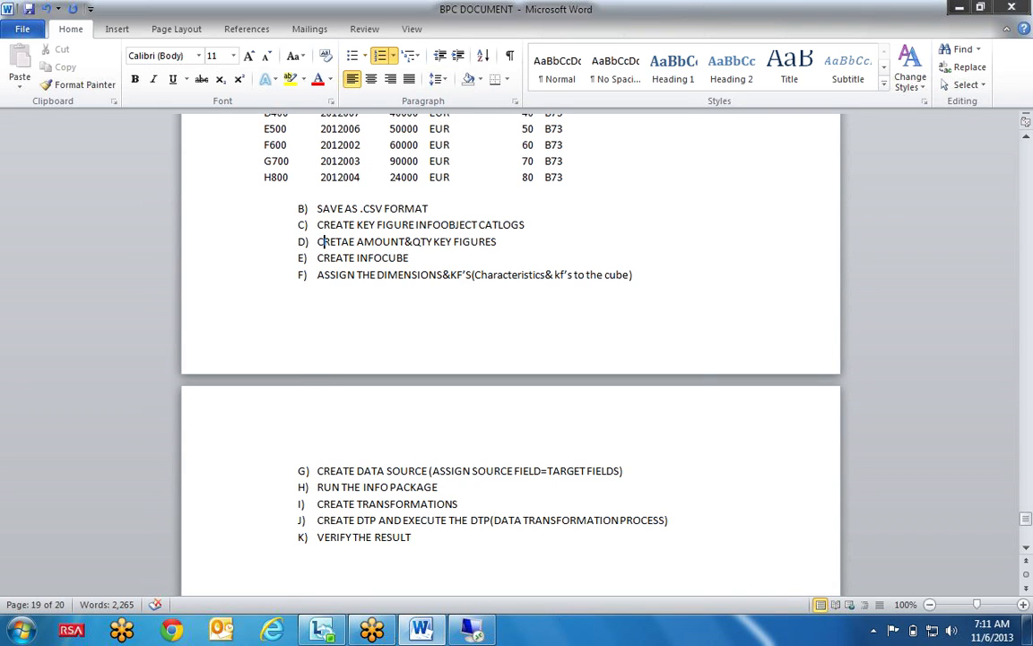
pyautogui.moveTo(498, 243); pyautogui.dragTo(479, 242)
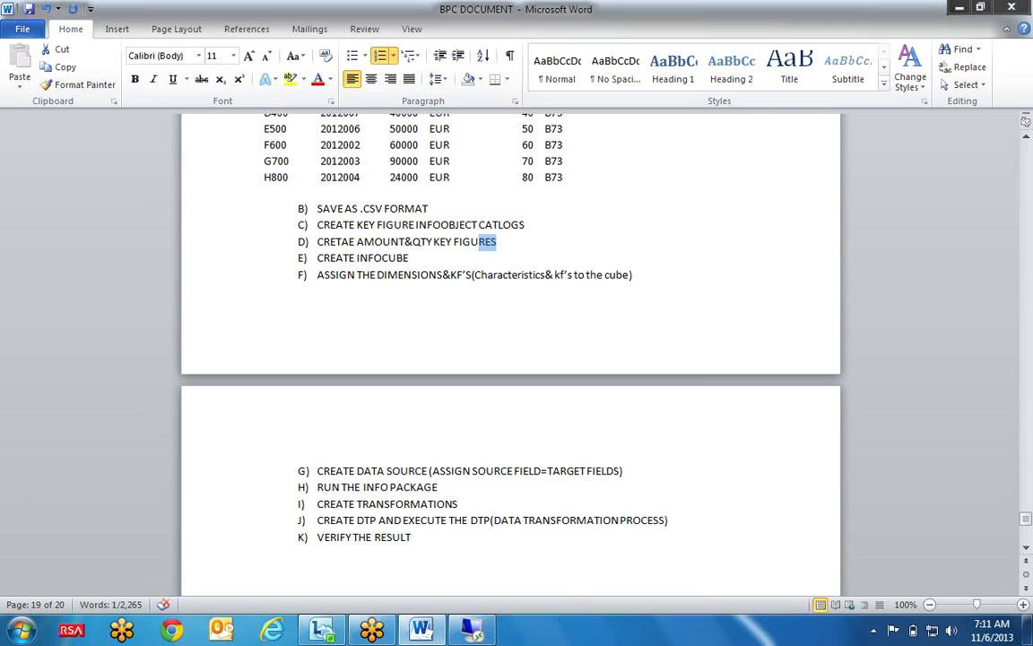
pyautogui.tripleClick(395, 259)
pyautogui.press('End')
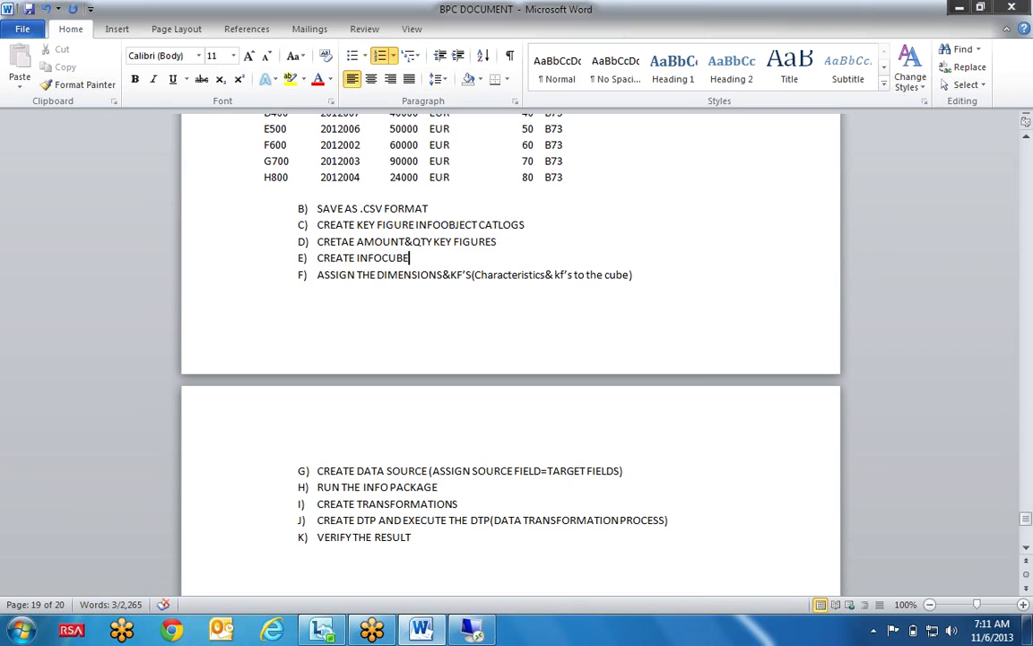
pyautogui.write('(')
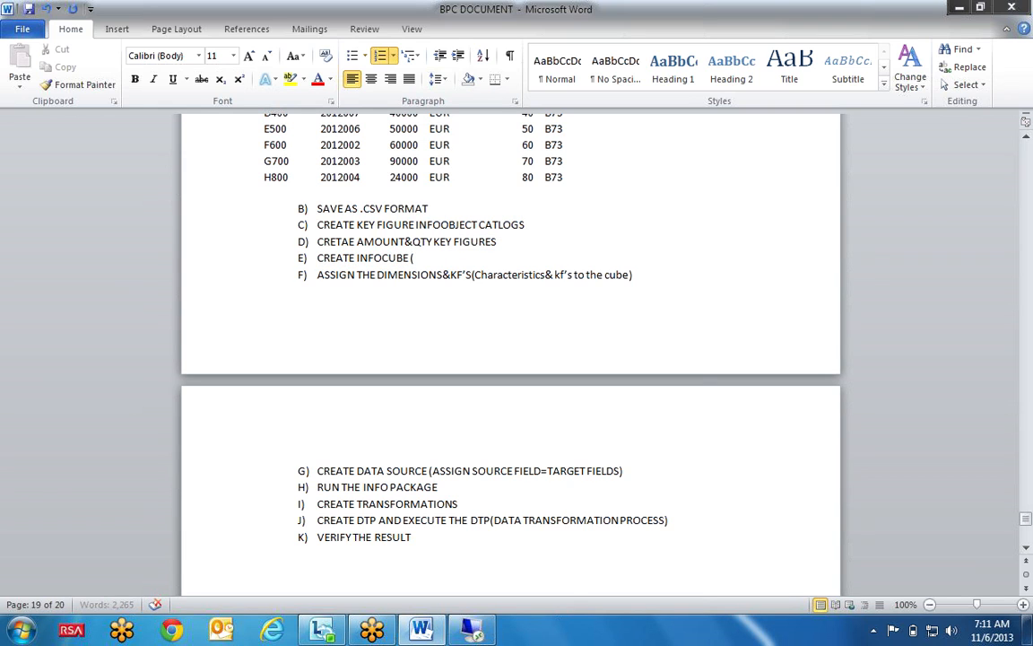
pyautogui.write(')TARGET')
pyautogui.press('End')
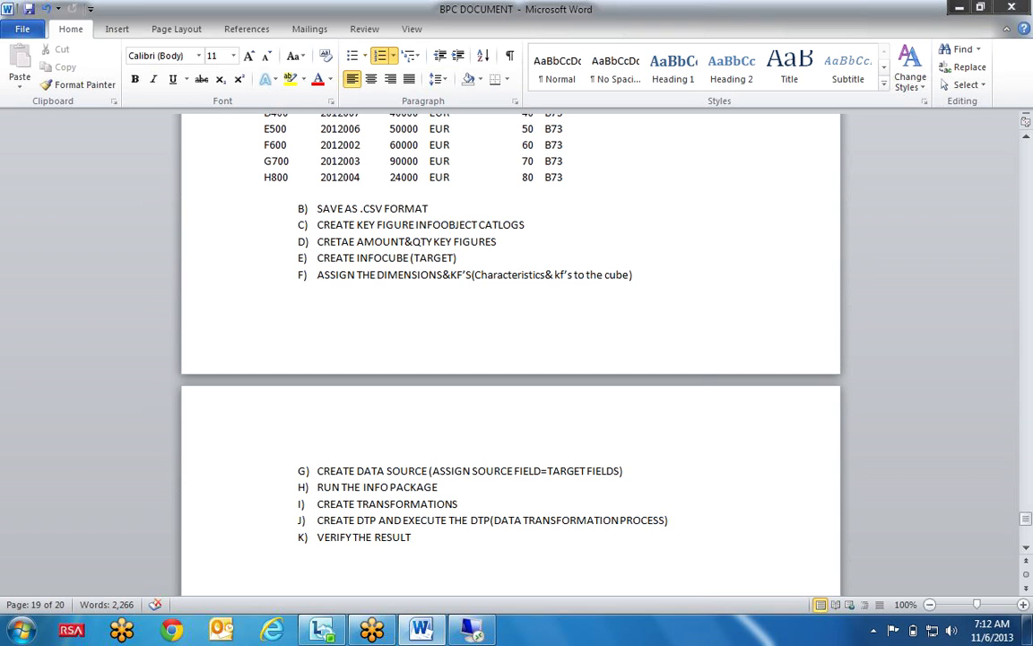
# - Switch back to the SAP Data Warehousing Workbench, collapse INFOAREA FOR BPC and show the InfoProvider tree
pyautogui.click(472, 630)
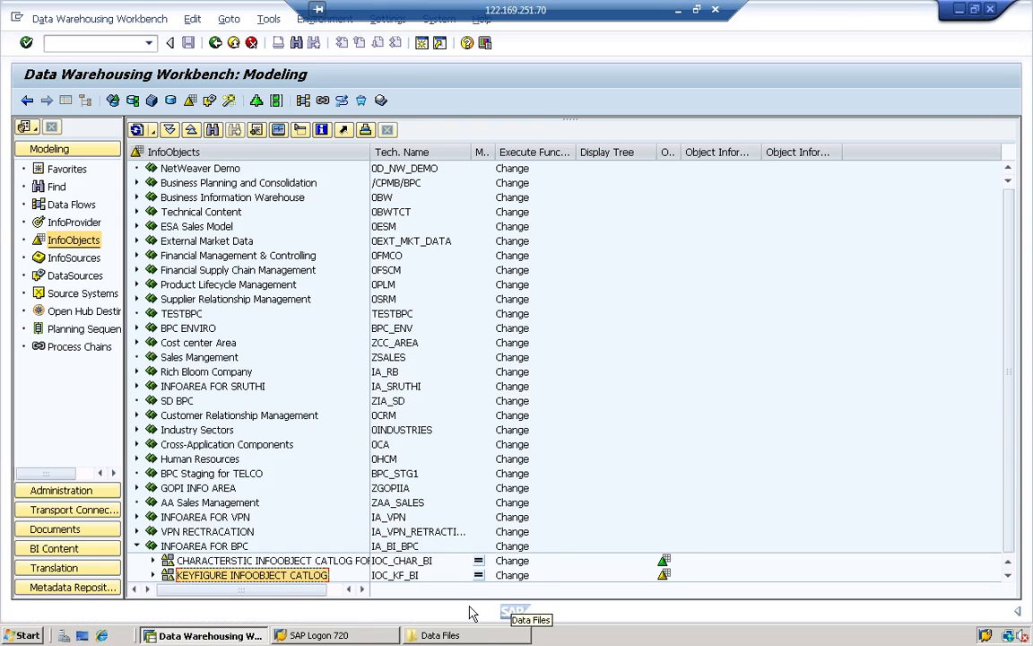
pyautogui.click(137, 547)
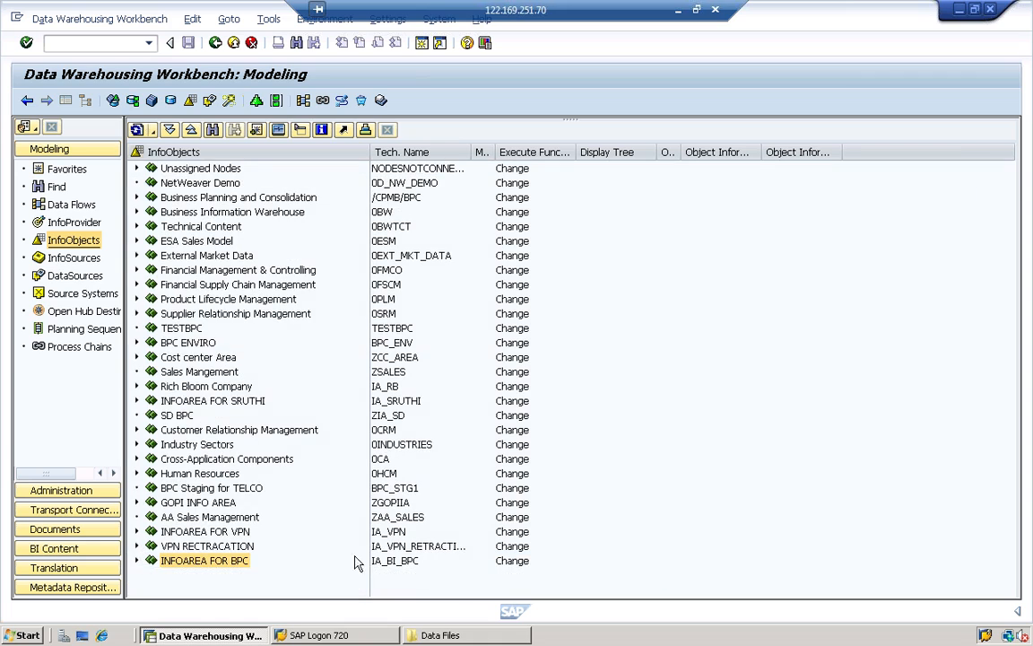
pyautogui.click(76, 222)
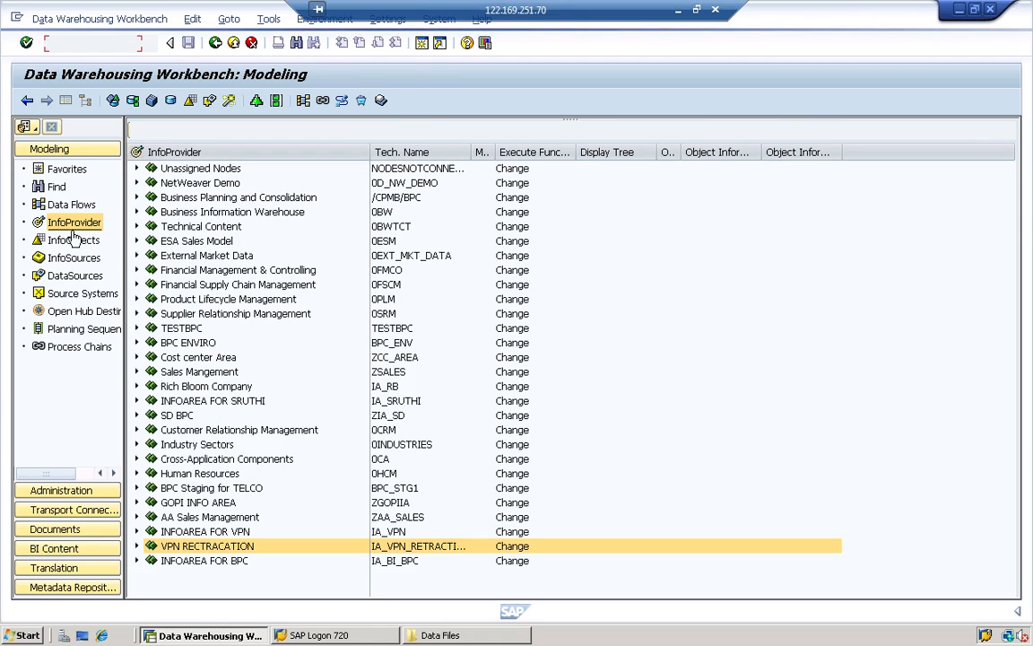
# - Create standard InfoCube IC_BI_BPC with description INFOCUBE FOR BPC under INFOAREA FOR BPC
pyautogui.rightClick(194, 563)
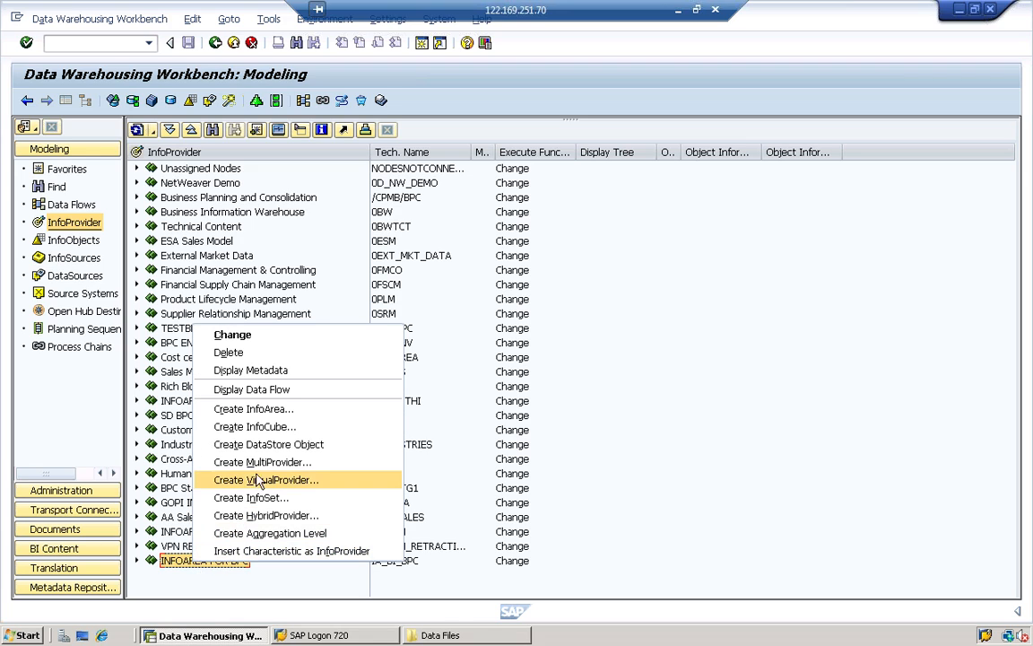
pyautogui.click(276, 434)
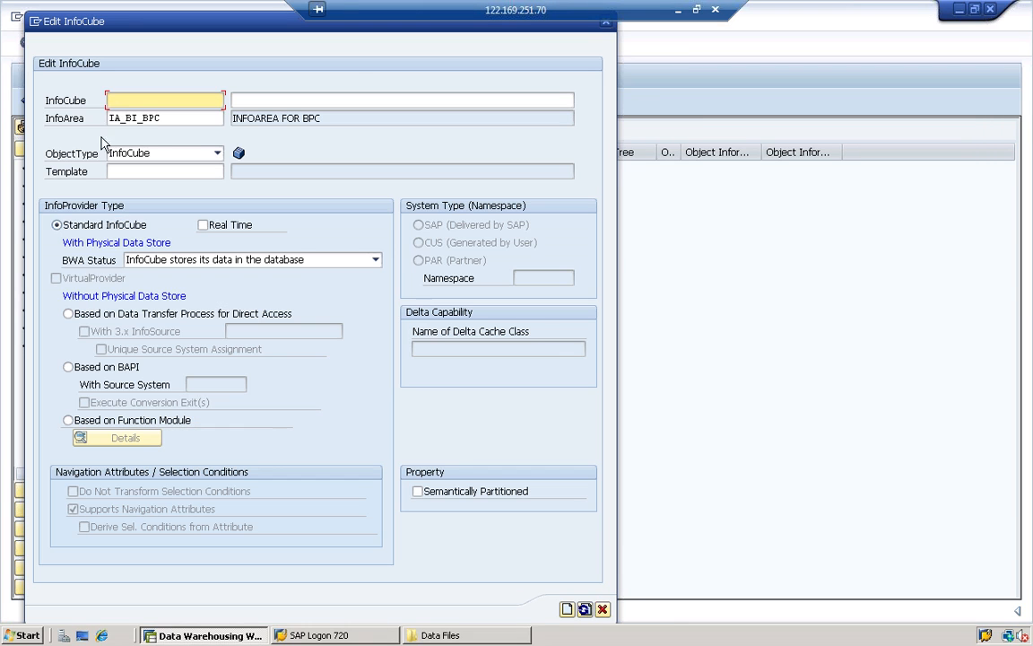
pyautogui.write('IC')
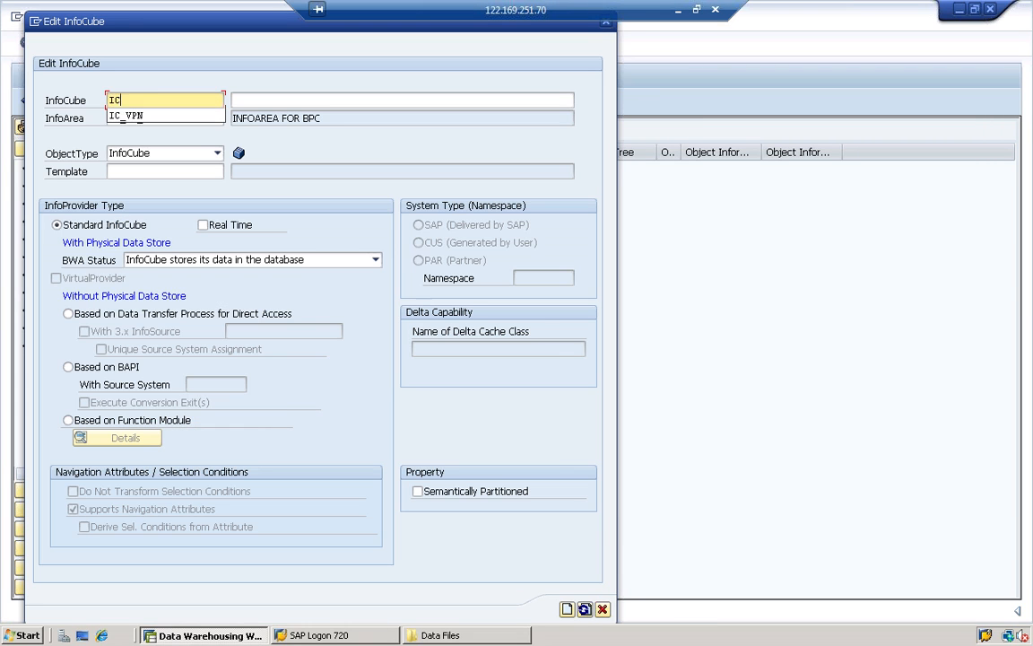
pyautogui.write('_BI')
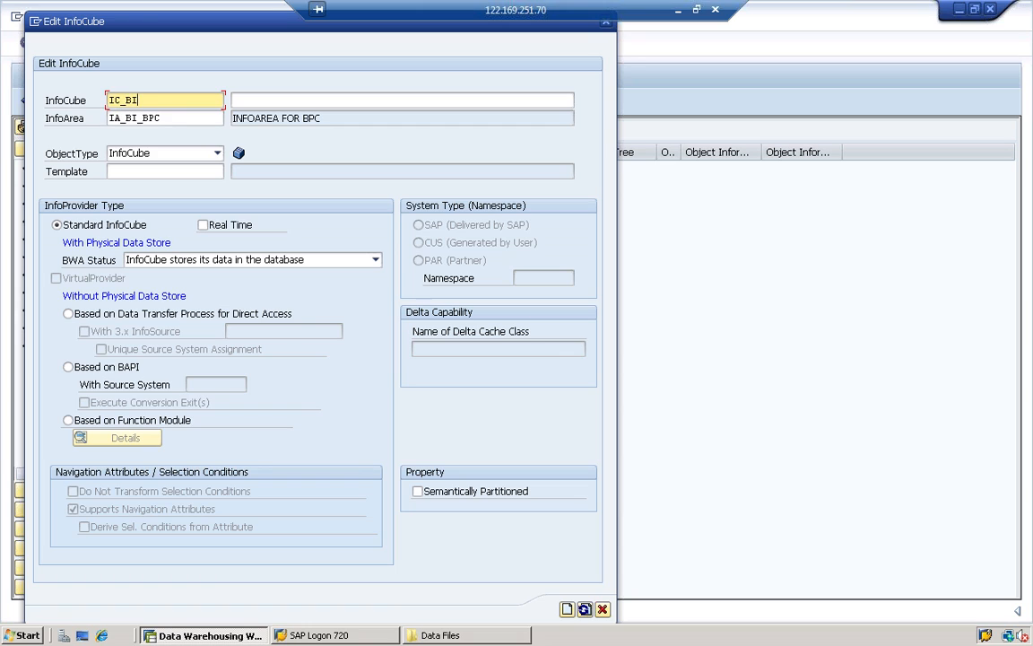
pyautogui.write('_BPC_')
pyautogui.press('BackSpace')
pyautogui.click(297, 100)
pyautogui.write('INFOCUBE ')
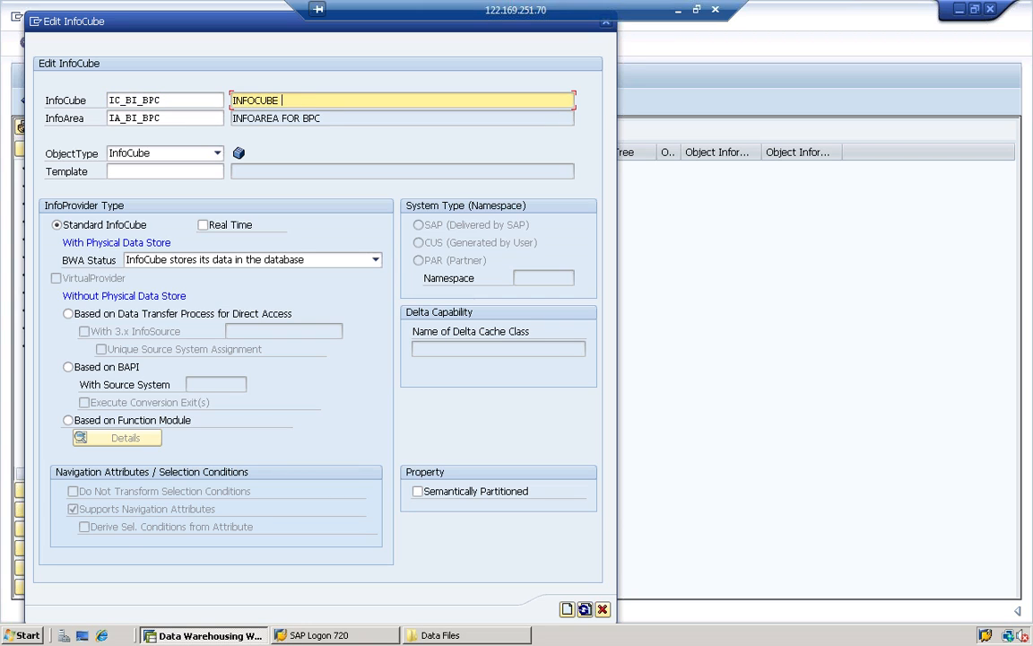
pyautogui.write('FOR BPC')
pyautogui.click(567, 610)
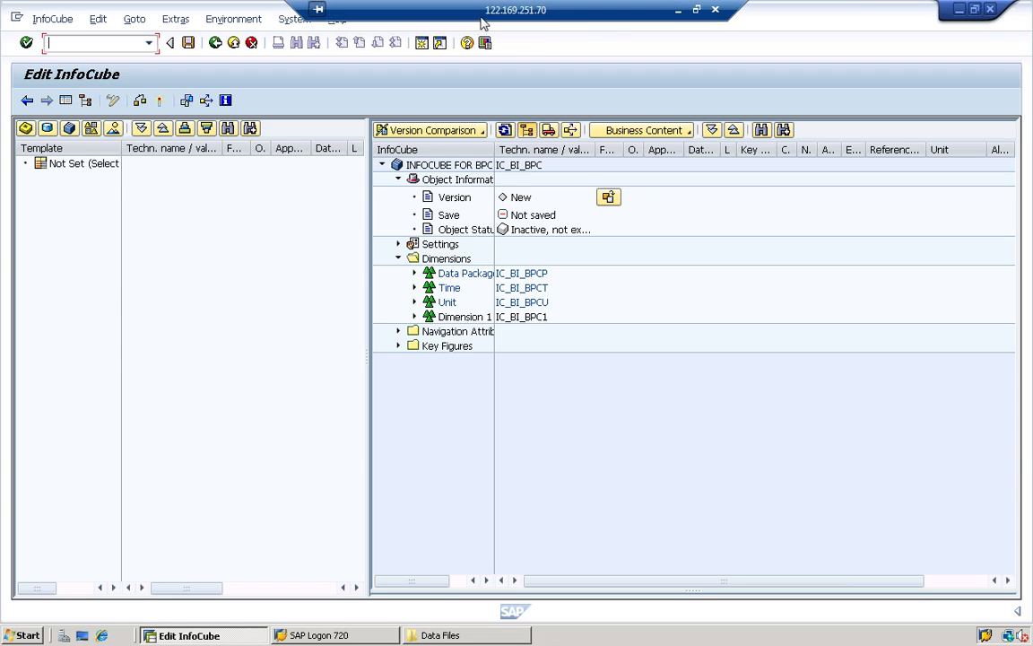
# - Check the Word step list, then load InfoObject catalog IOC_CHAR_BI as the InfoCube's template and expand its characteristics
pyautogui.click(678, 11)
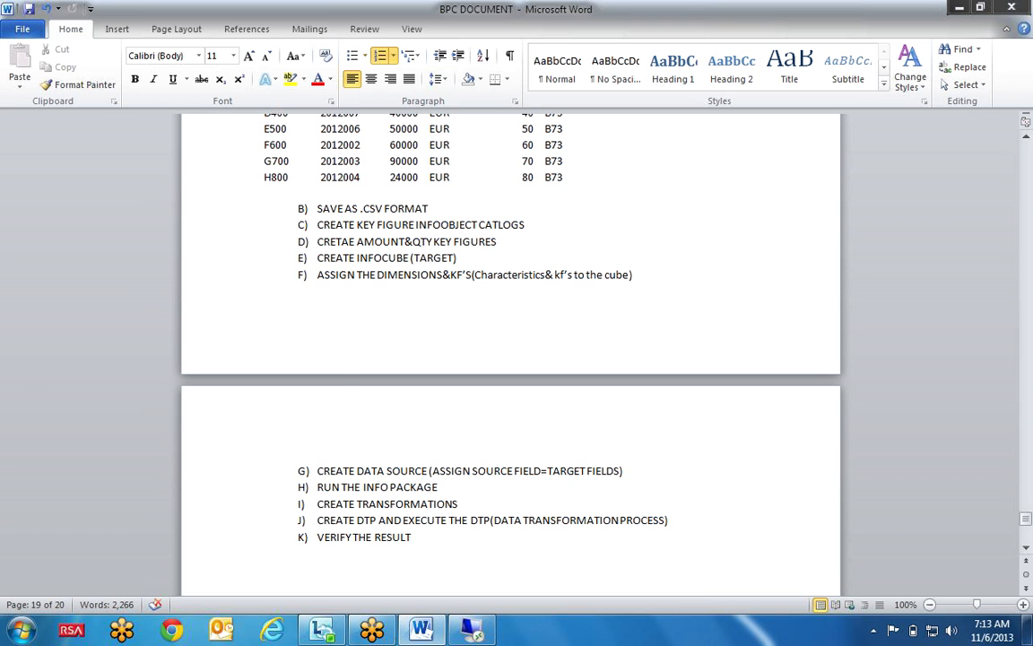
pyautogui.click(472, 630)
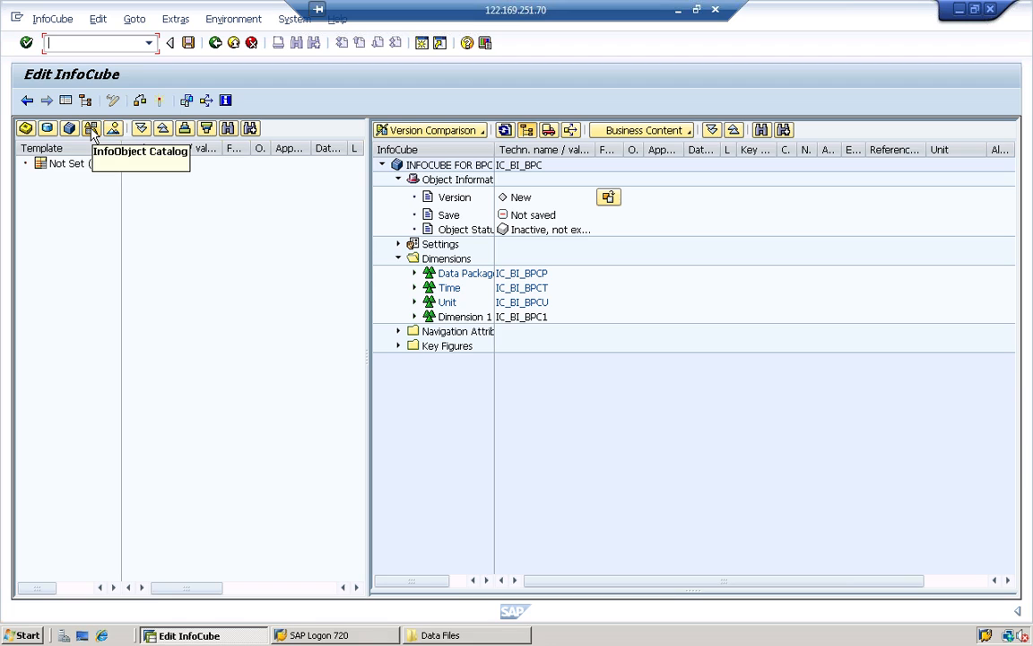
pyautogui.click(91, 129)
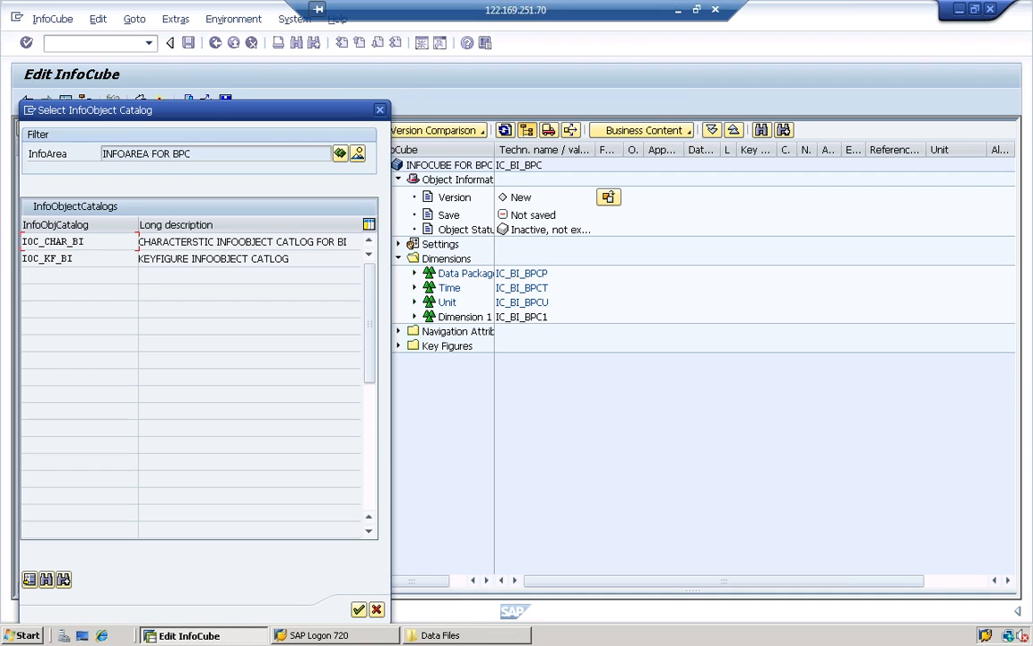
pyautogui.doubleClick(41, 243)
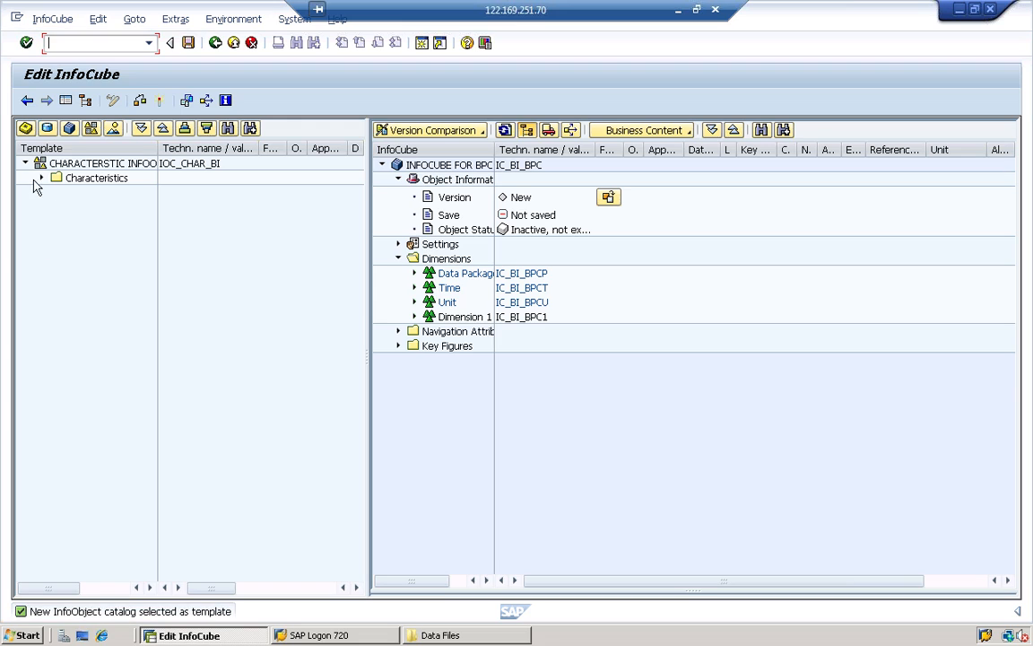
pyautogui.click(40, 178)
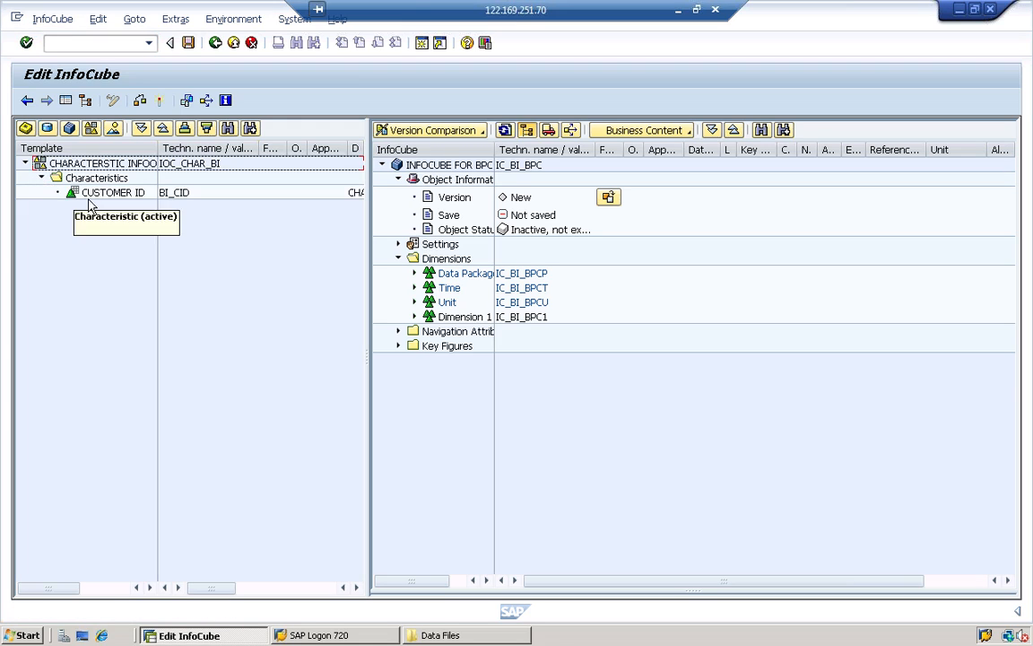
# - Try to assign the CUSTOMER ID characteristic to the InfoCube's Dimensions, Data Package and Key Figures nodes
pyautogui.click(97, 193)
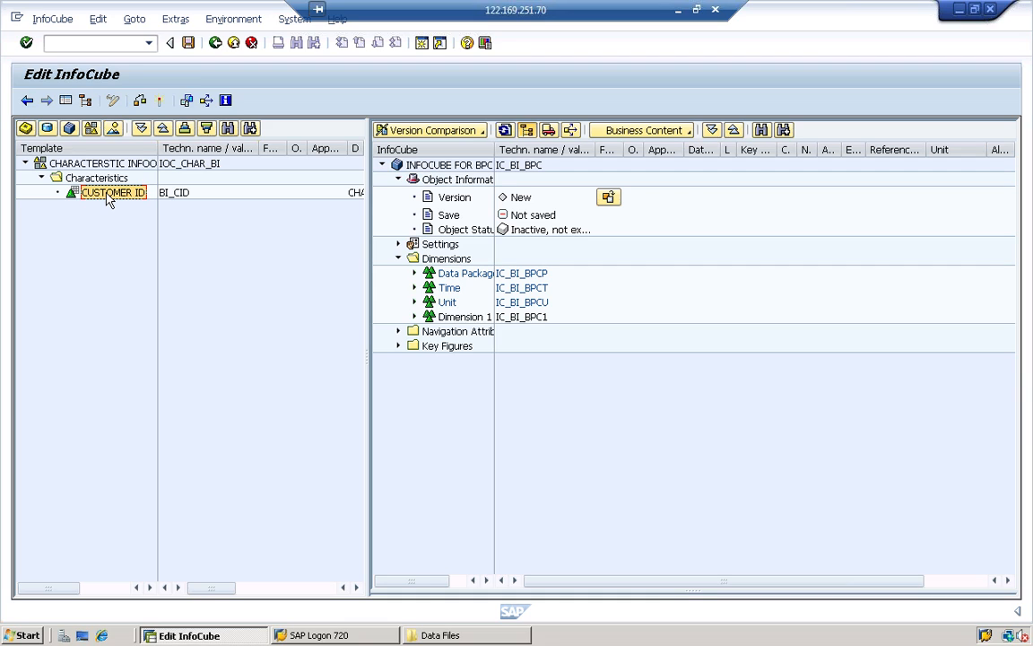
pyautogui.moveTo(108, 199); pyautogui.dragTo(455, 259)
pyautogui.moveTo(492, 150); pyautogui.dragTo(592, 242)
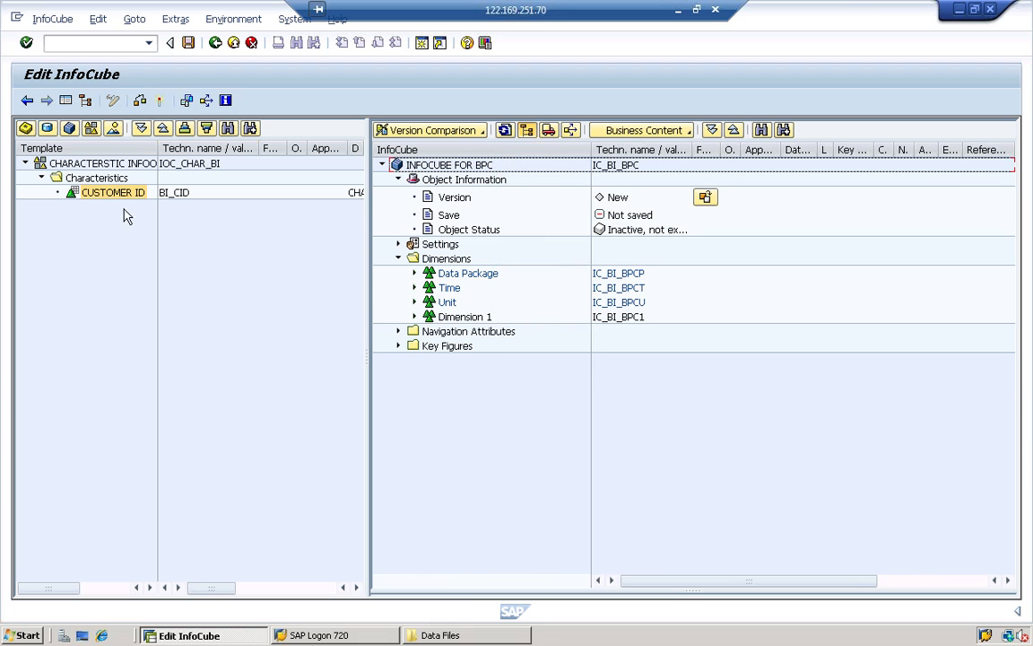
pyautogui.moveTo(117, 194); pyautogui.dragTo(504, 345)
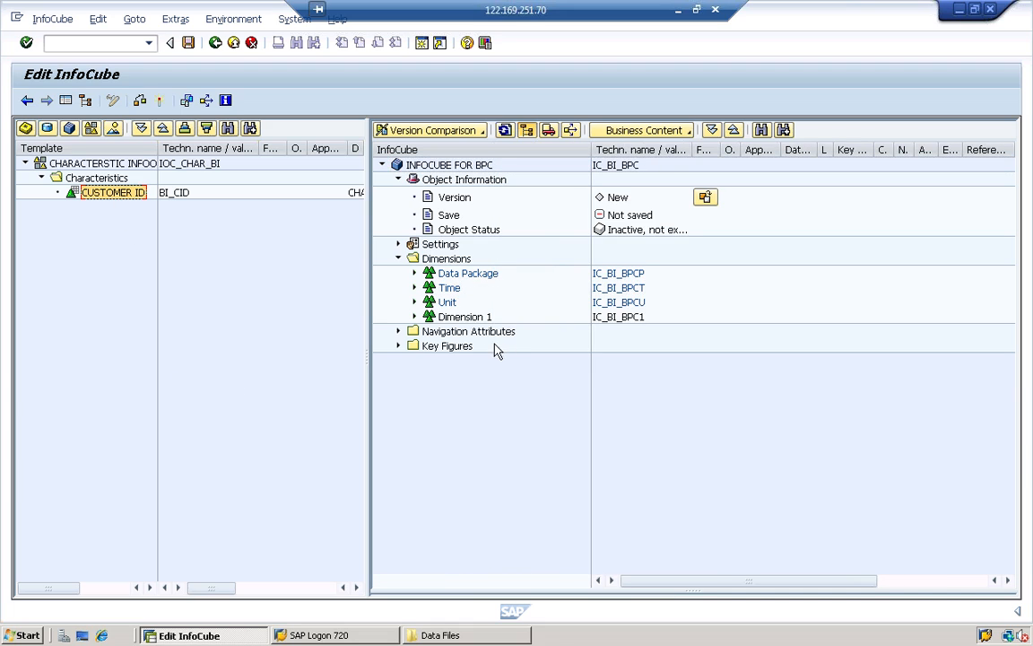
pyautogui.click(401, 348)
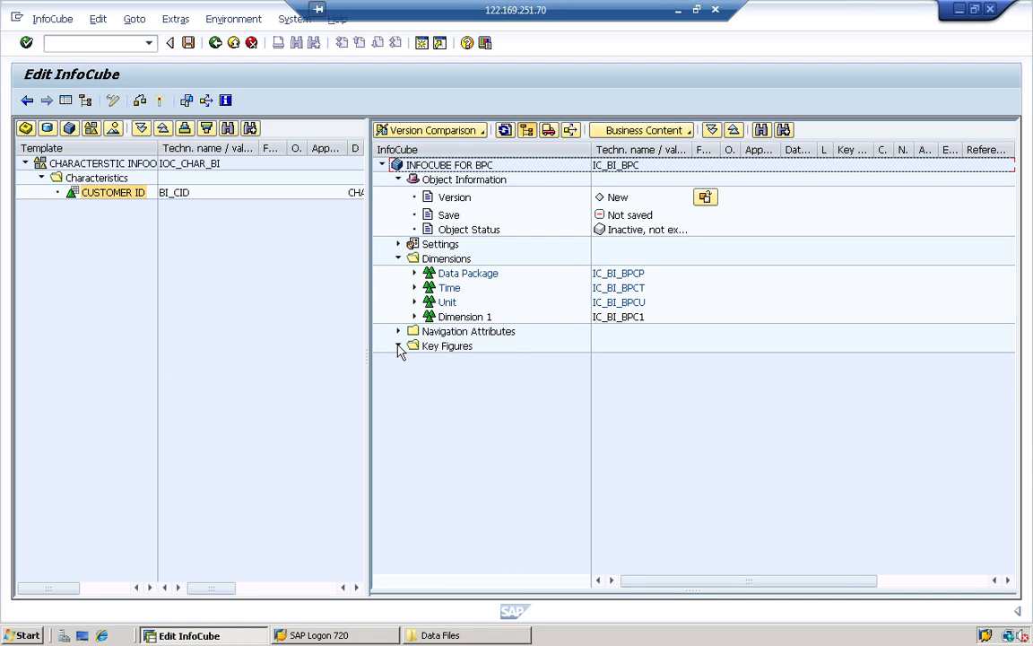
pyautogui.click(398, 332)
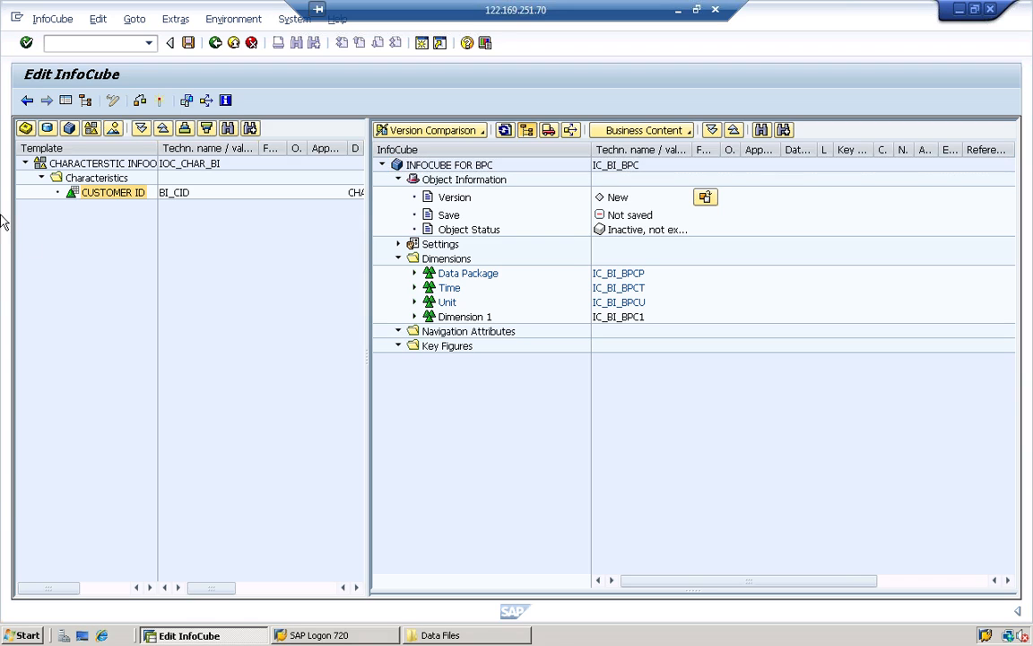
pyautogui.click(94, 193)
pyautogui.moveTo(99, 192); pyautogui.dragTo(431, 272)
pyautogui.moveTo(103, 199); pyautogui.dragTo(426, 352)
pyautogui.click(403, 348)
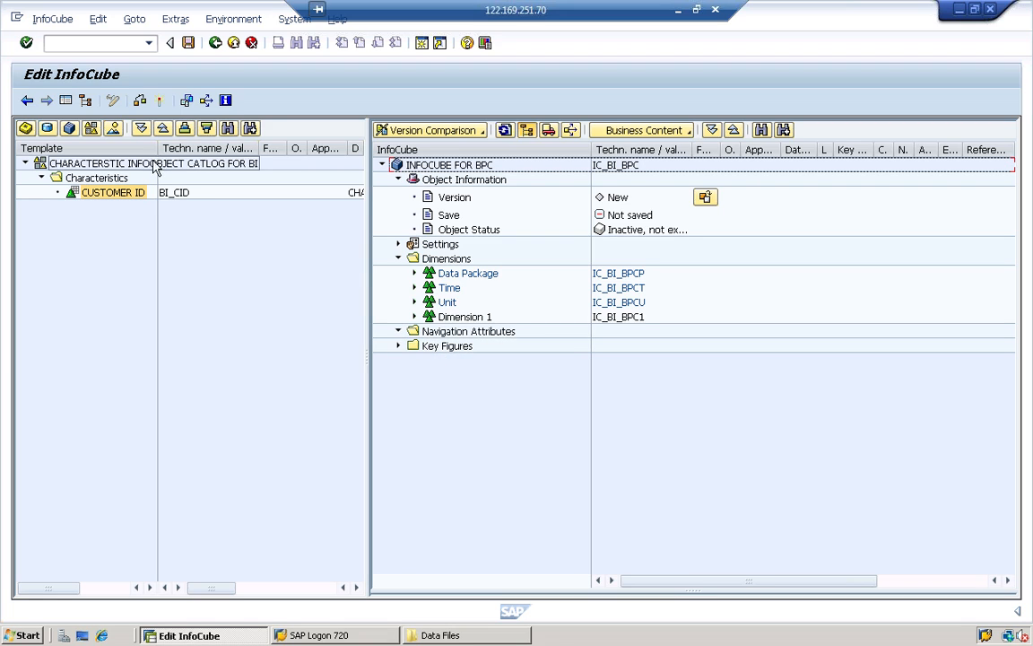
# - Try to copy the CUSTOMER ID characteristic from the template into the InfoCube's Dimensions folder
pyautogui.rightClick(111, 198)
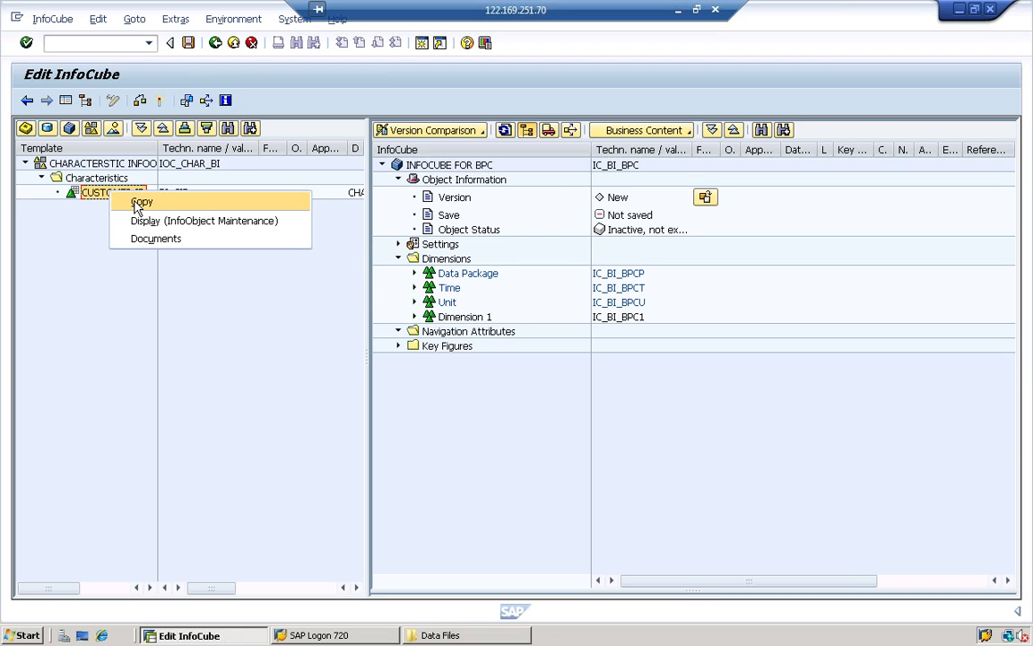
pyautogui.click(139, 203)
pyautogui.click(442, 260)
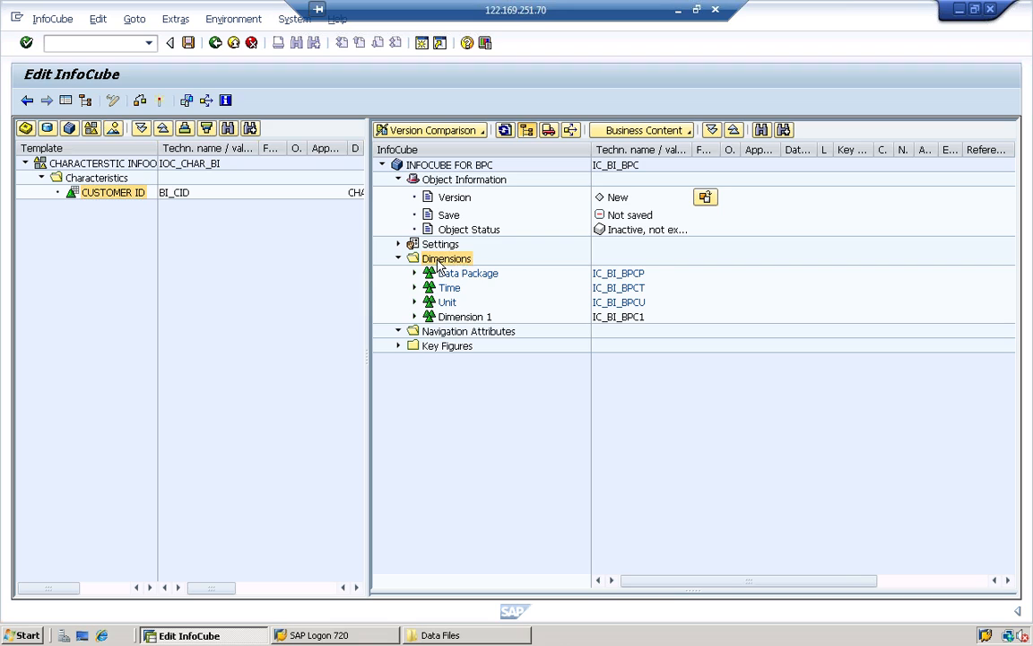
pyautogui.rightClick(440, 266)
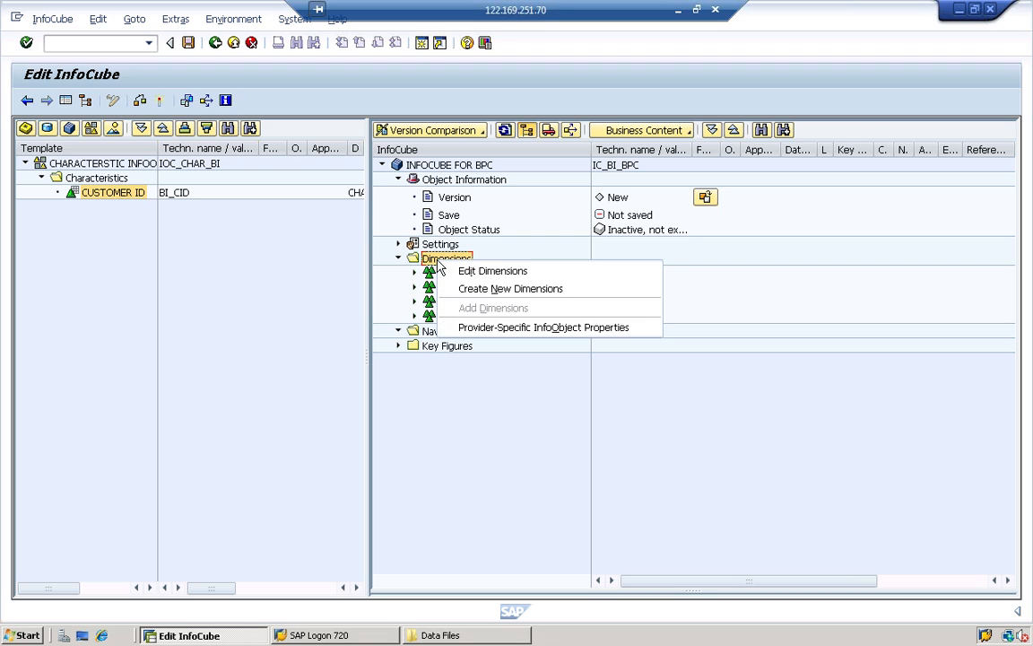
pyautogui.click(483, 337)
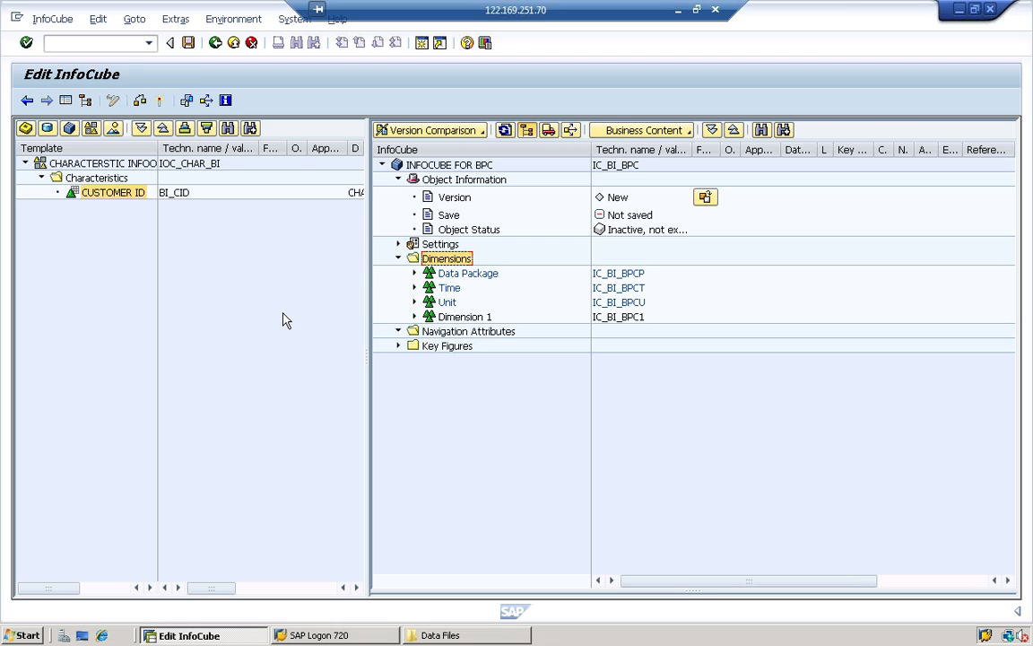
# - Expand Dimension 1 of the InfoCube and assign the CUSTOMER ID characteristic to it
pyautogui.click(414, 318)
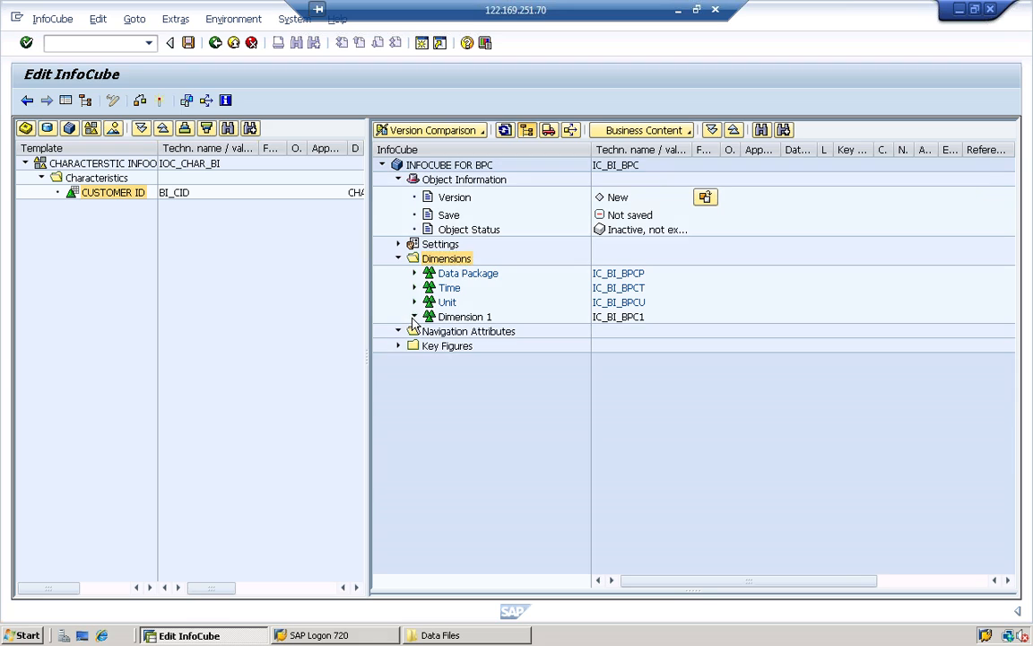
pyautogui.moveTo(105, 203); pyautogui.dragTo(458, 324)
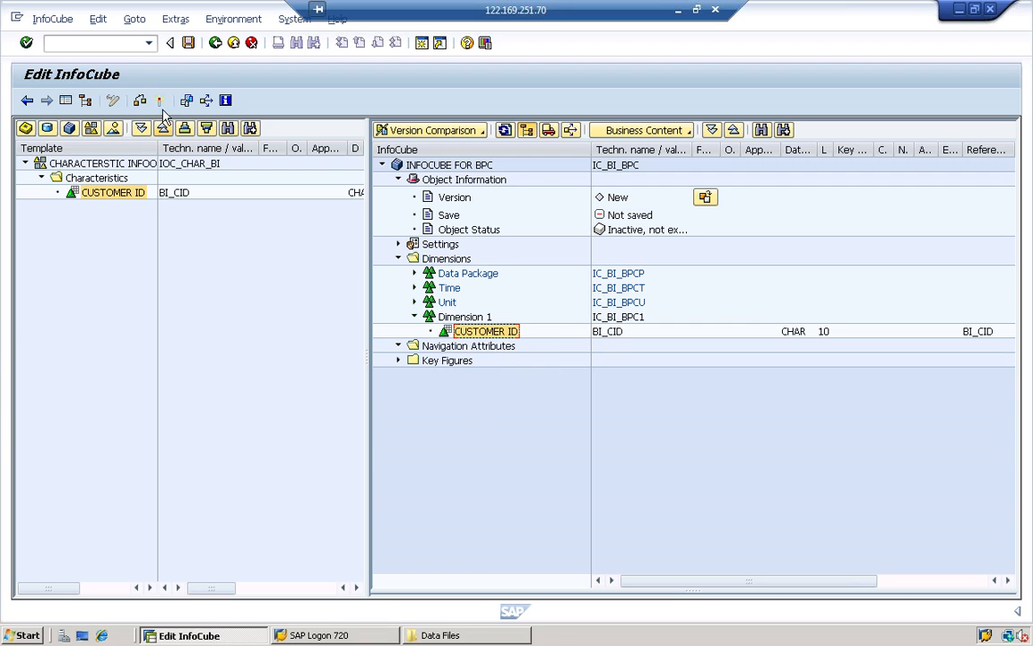
# - Load InfoObject catalog IOC_KF_BI as the template, expand its key figures and select AMOUNT
pyautogui.click(91, 128)
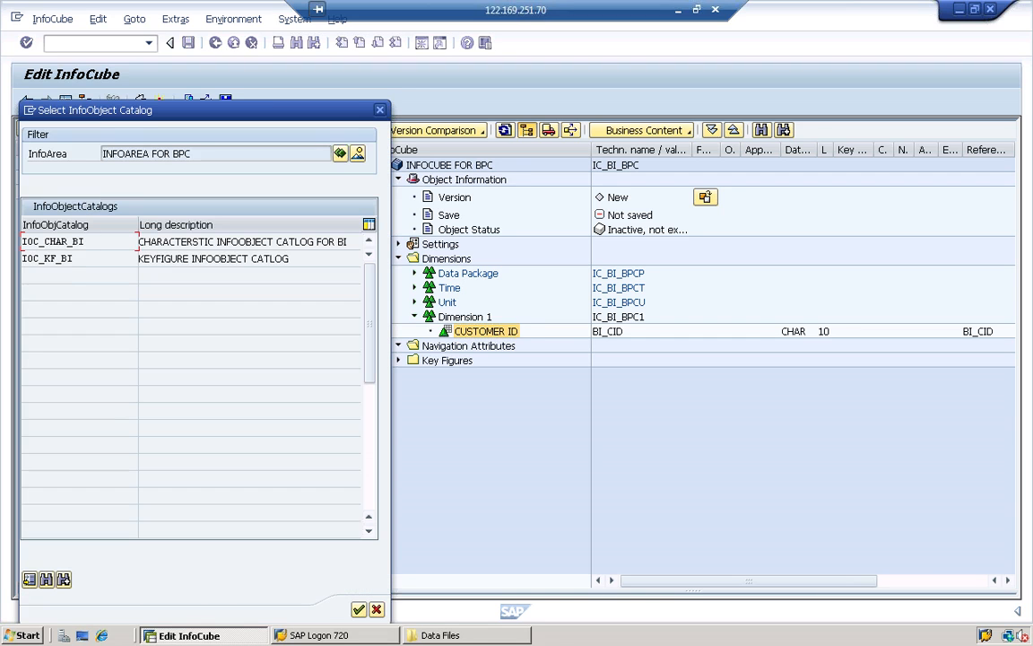
pyautogui.doubleClick(52, 259)
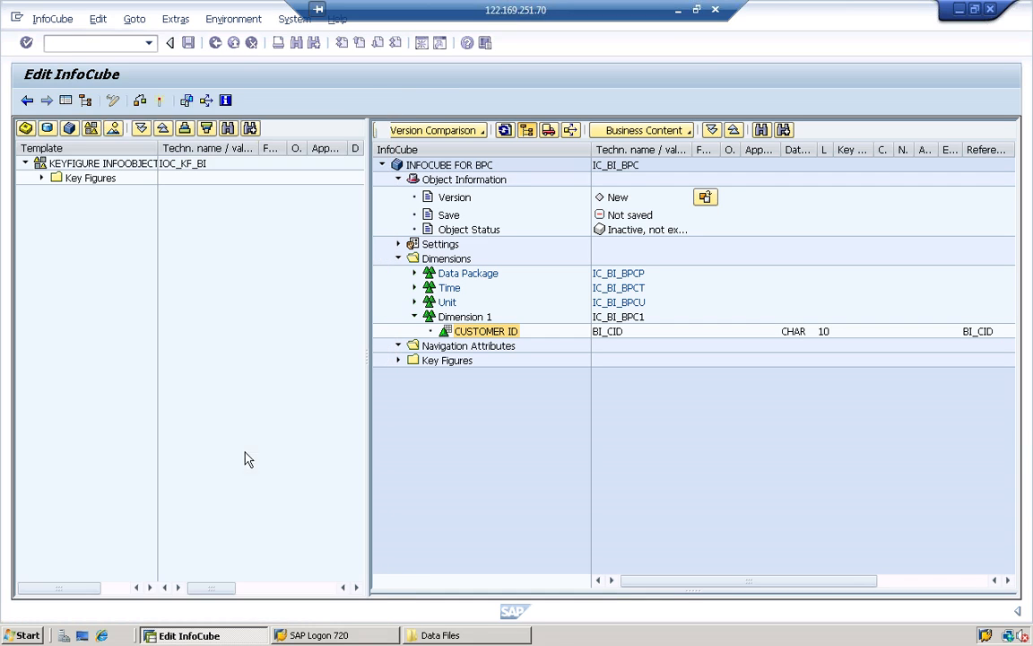
pyautogui.click(41, 177)
pyautogui.click(107, 193)
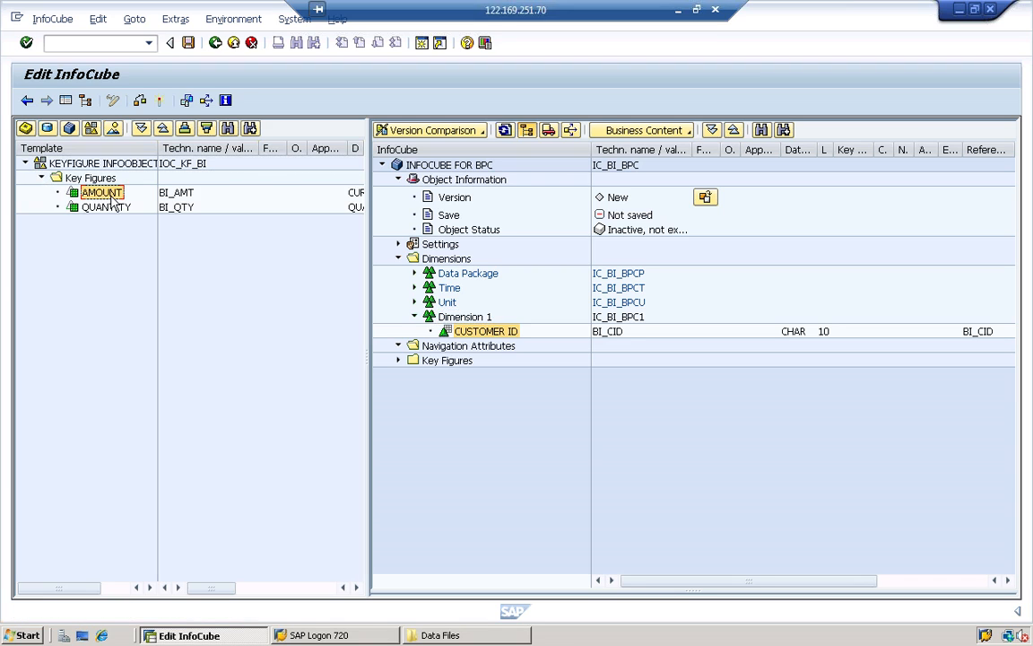
# - Assign the AMOUNT and QUANTITY key figures from the template to the InfoCube's Key Figures folder
pyautogui.keyDown('ctrl'); pyautogui.click(108, 207); pyautogui.keyUp('ctrl')
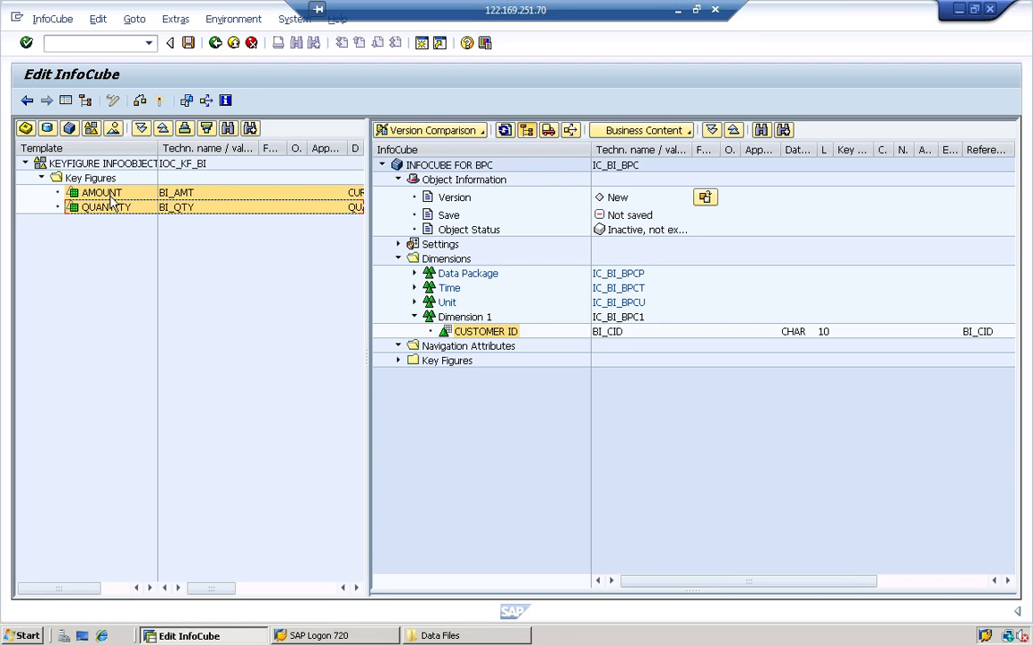
pyautogui.moveTo(107, 206); pyautogui.dragTo(444, 368)
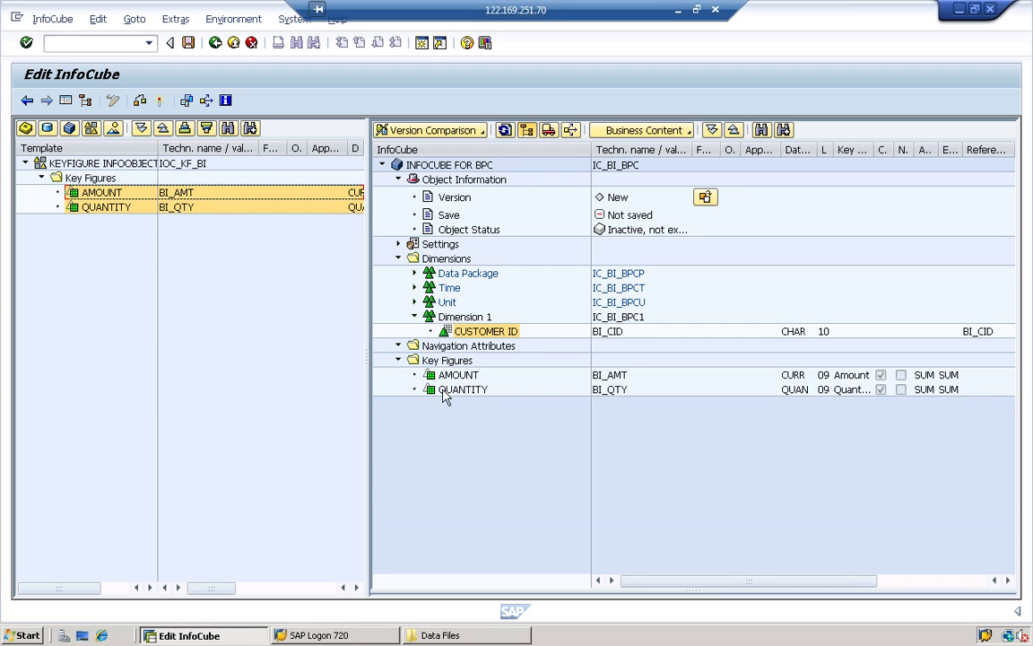
pyautogui.click(398, 359)
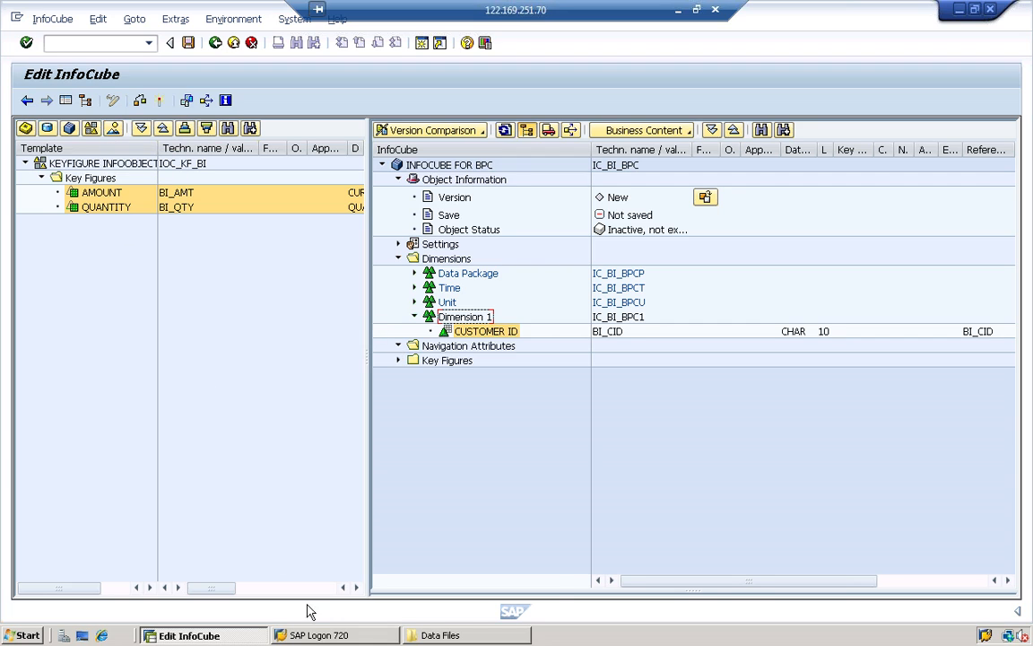
# - Switch to the Word document and examine the flat file table's columns to see which fields the InfoCube still needs
pyautogui.click(680, 13)
pyautogui.scroll(3, 592, 187)
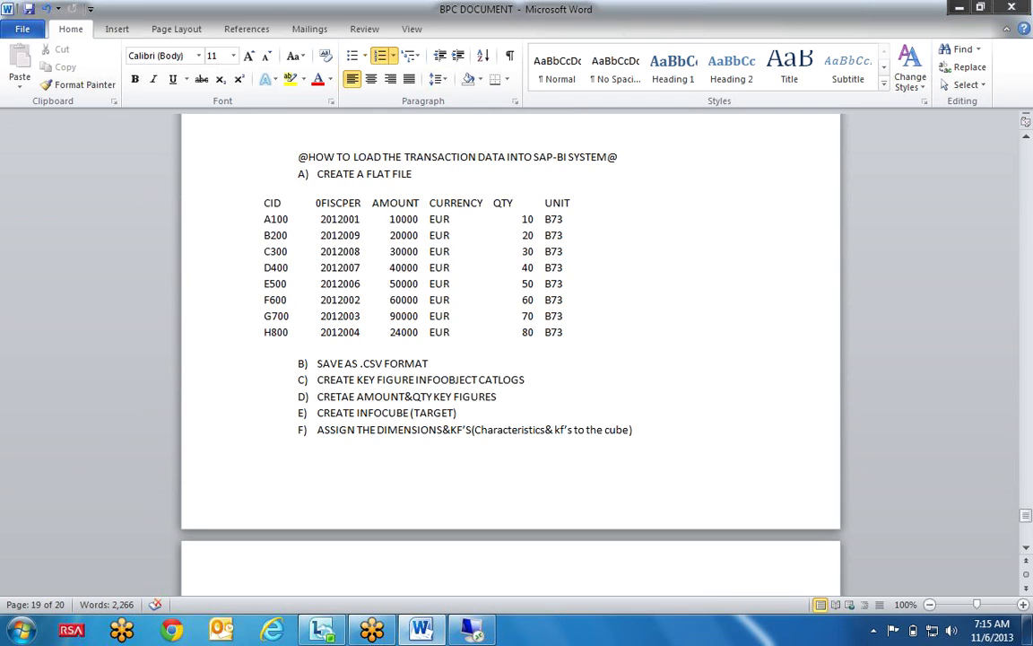
pyautogui.click(260, 207)
pyautogui.click(333, 220)
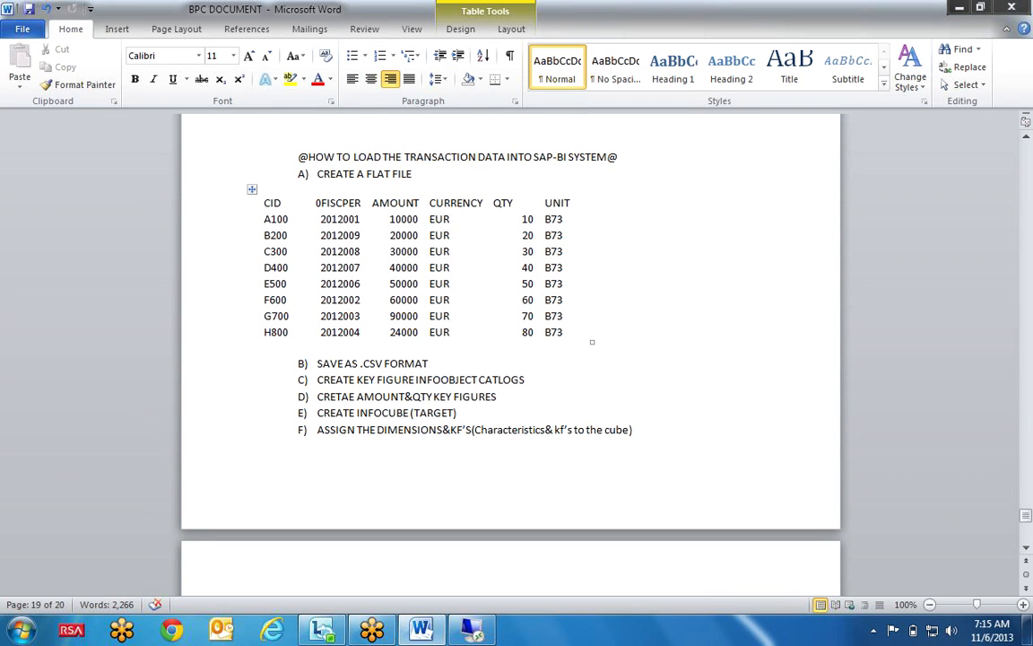
pyautogui.click(407, 203)
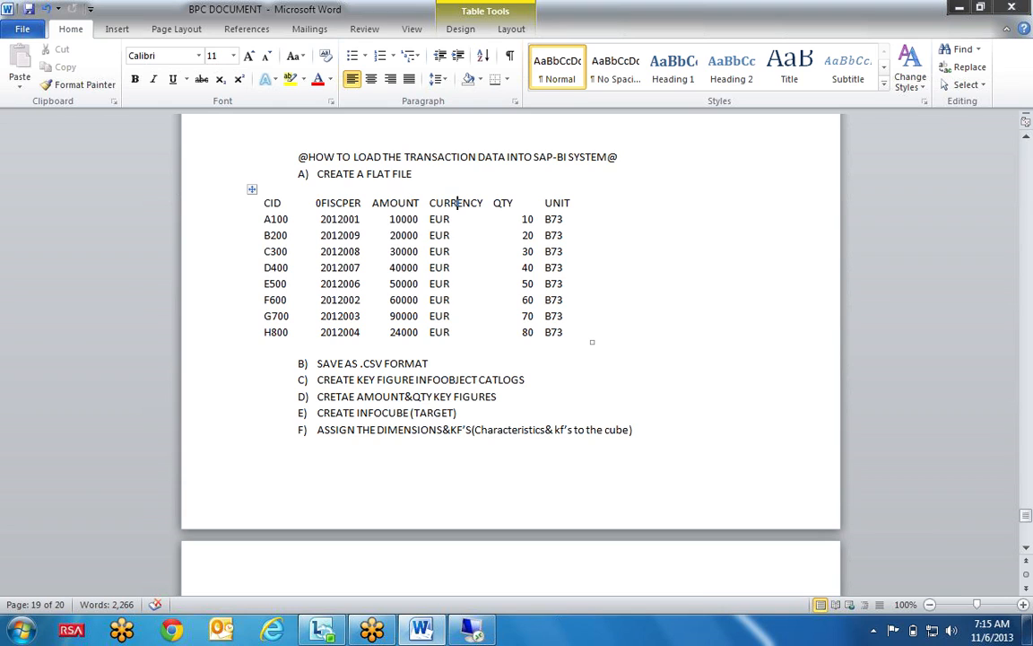
pyautogui.click(488, 209)
pyautogui.click(559, 202)
pyautogui.moveTo(369, 203); pyautogui.dragTo(574, 205)
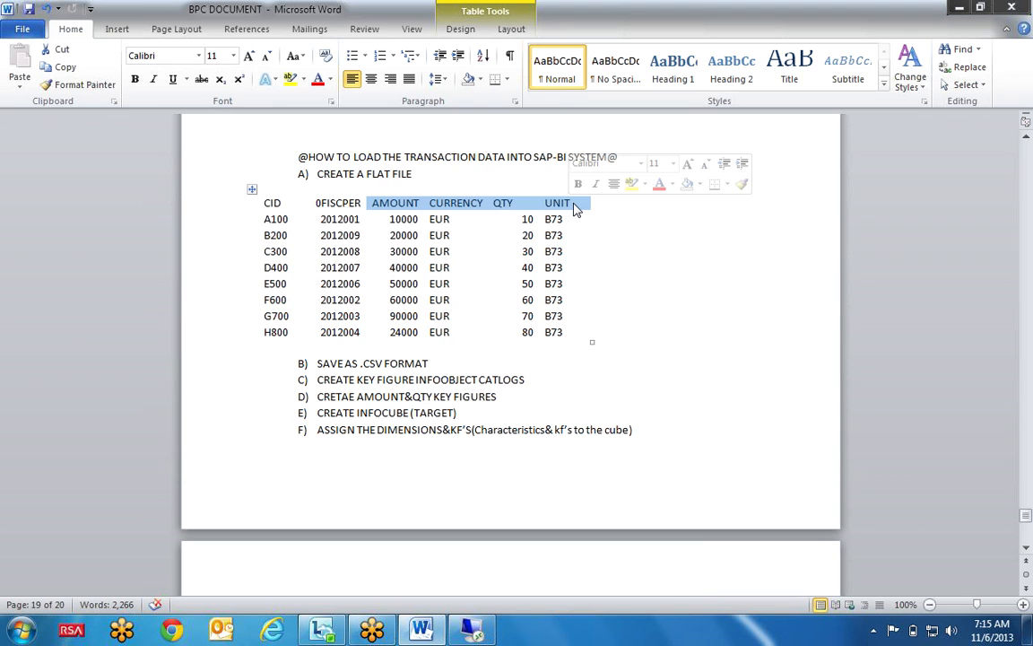
pyautogui.scroll(1, 577, 209)
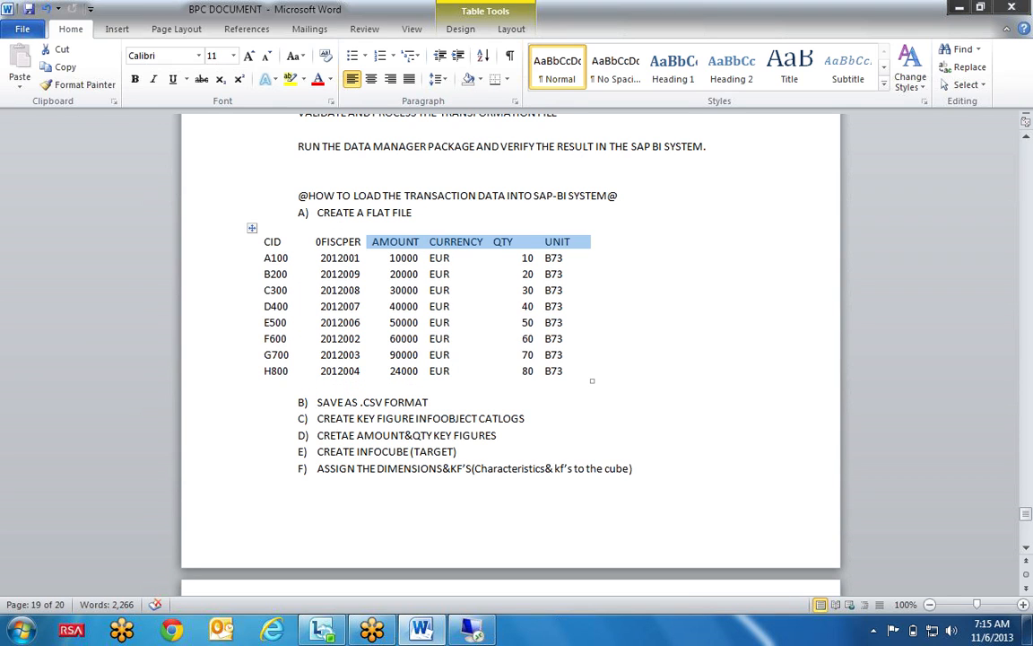
pyautogui.click(282, 242)
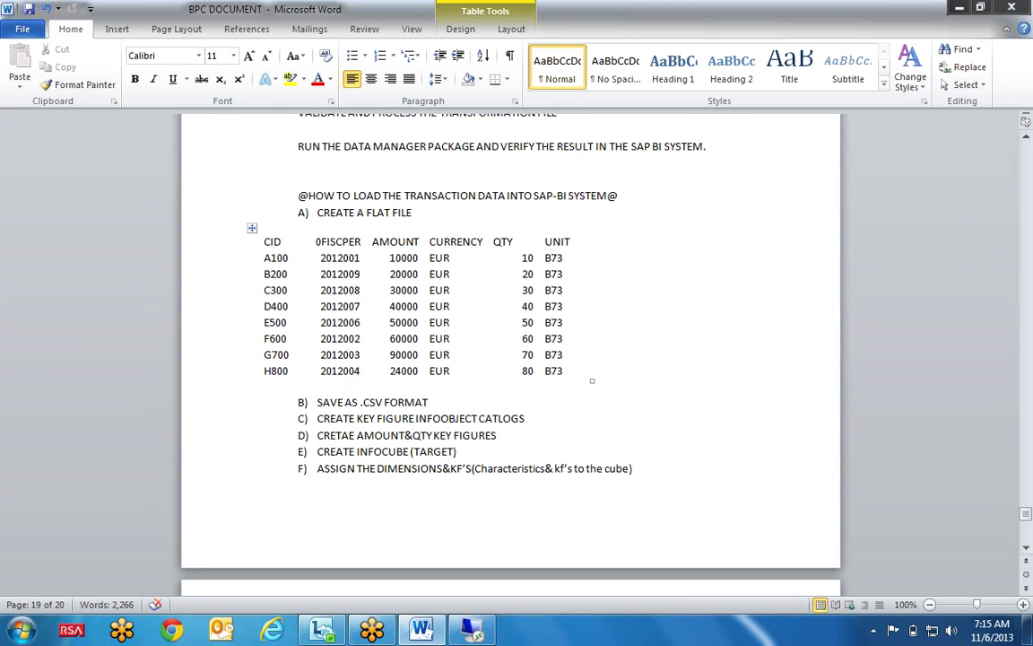
# - Return to SAP, load all InfoObjects as the template and assign time characteristic 0FISCPER to the InfoCube's Time dimension
pyautogui.click(470, 630)
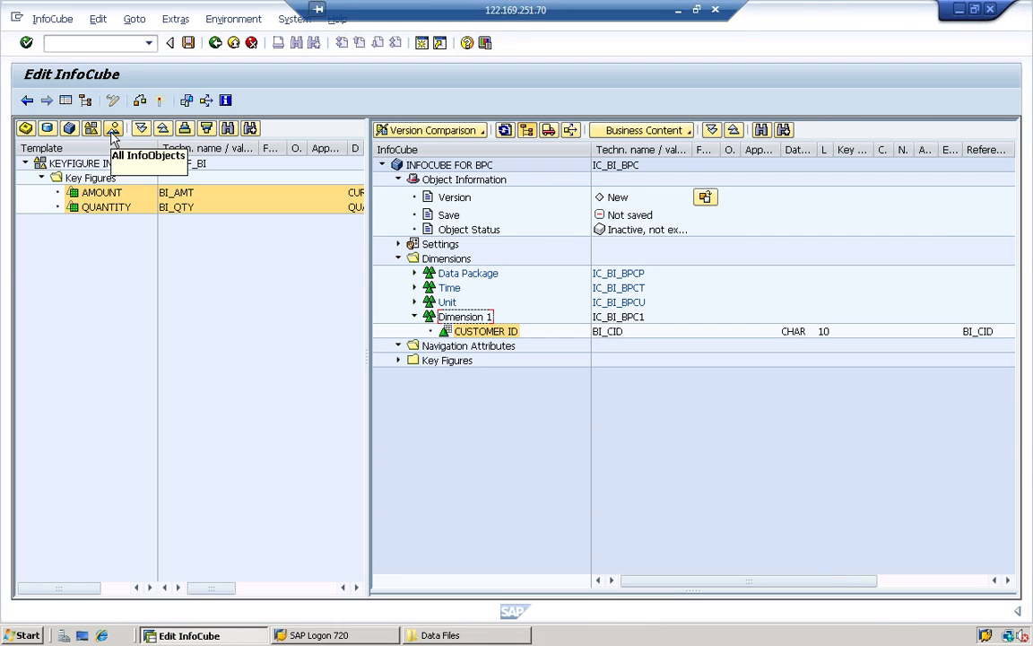
pyautogui.click(114, 130)
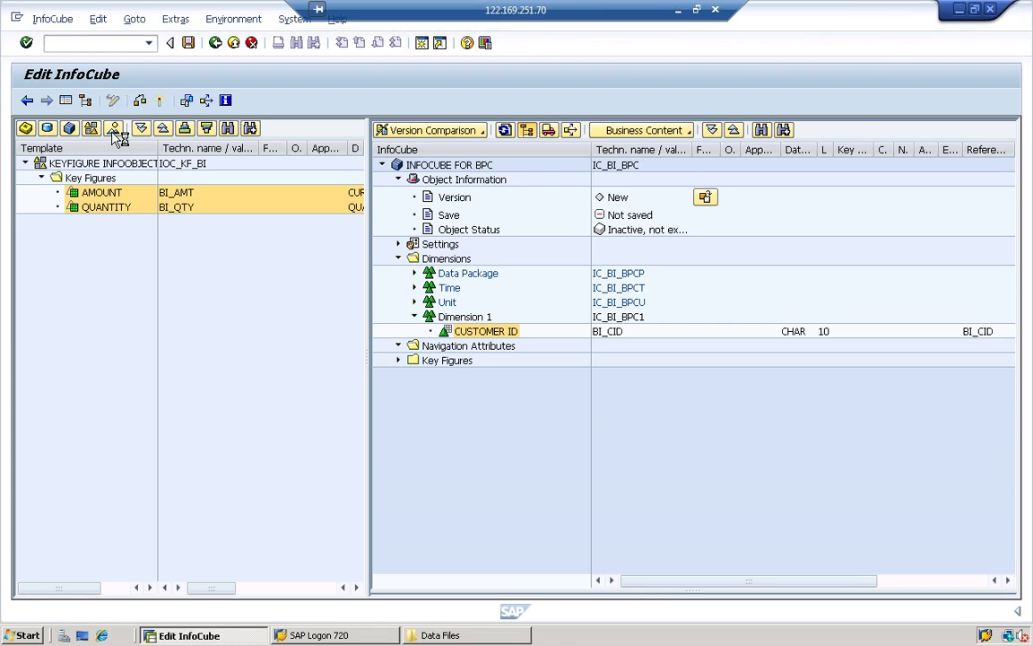
pyautogui.click(114, 130)
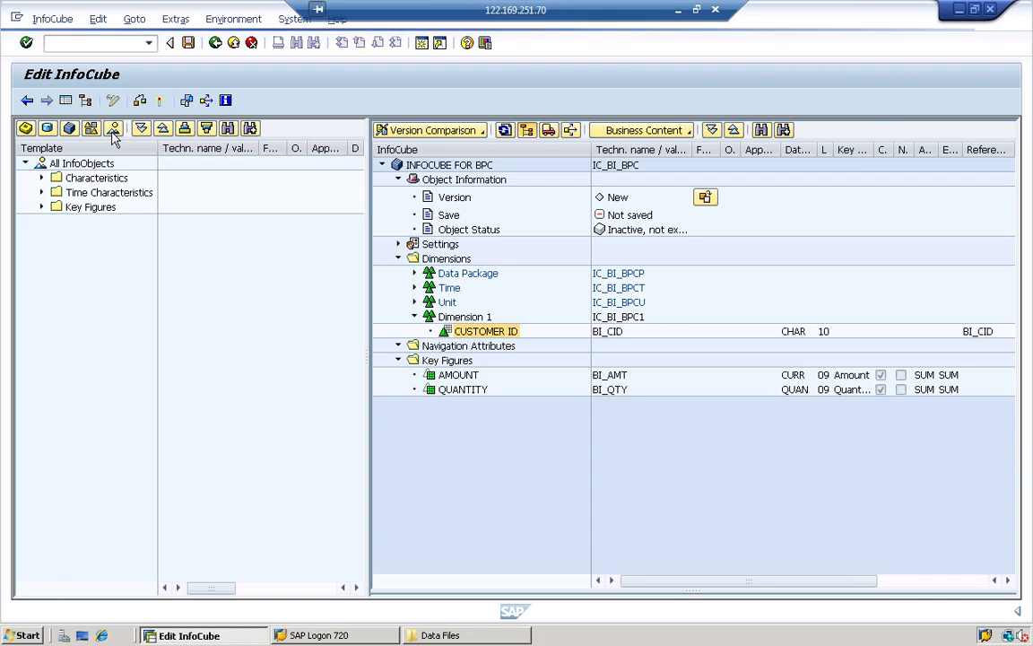
pyautogui.click(40, 192)
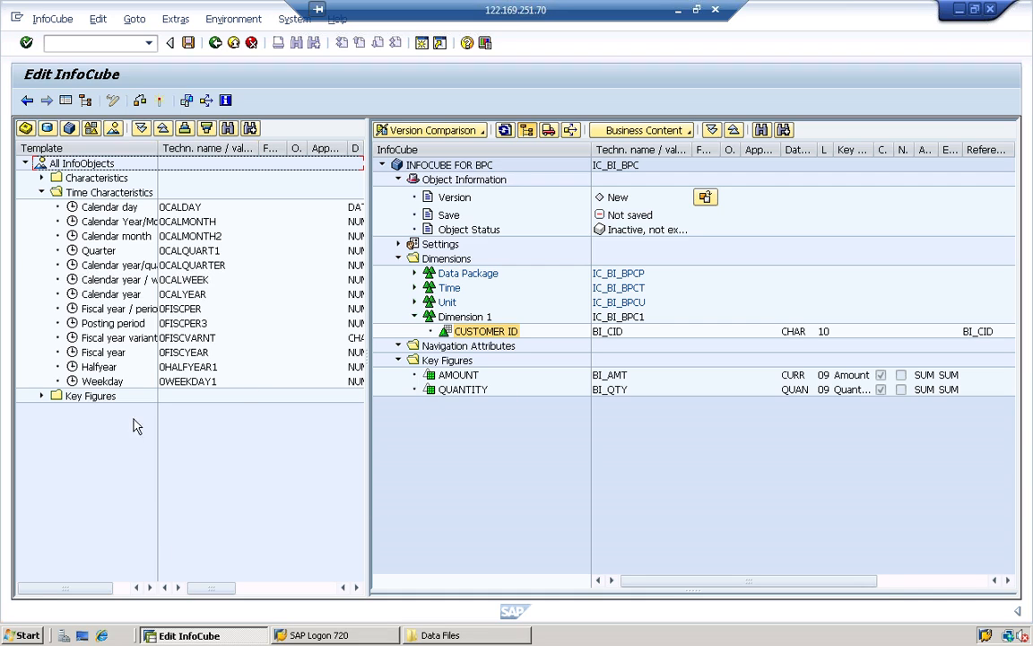
pyautogui.moveTo(157, 149); pyautogui.dragTo(227, 152)
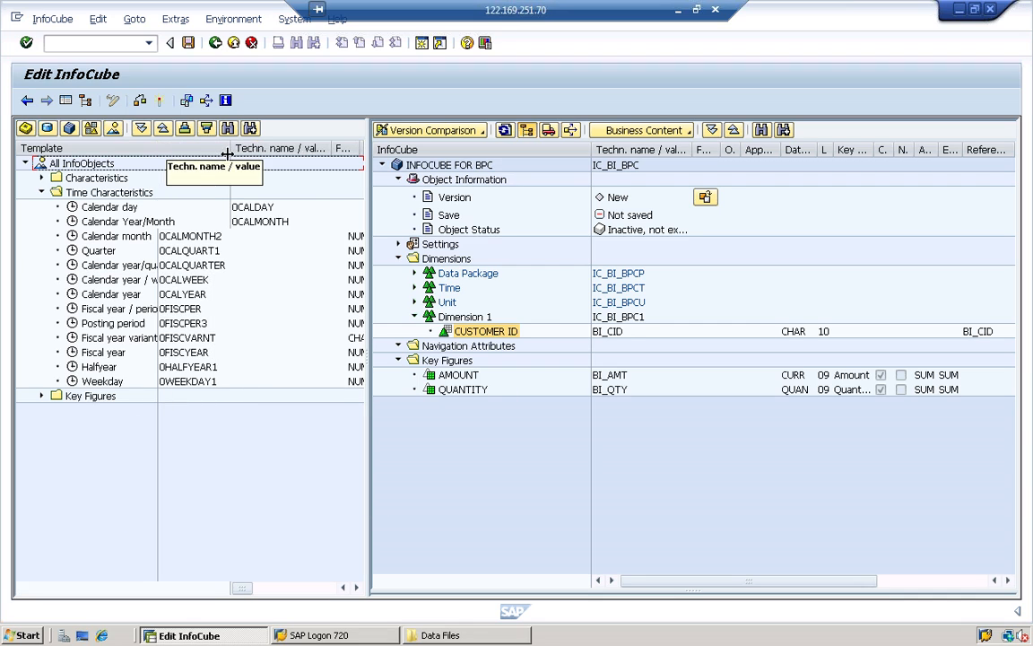
pyautogui.click(263, 311)
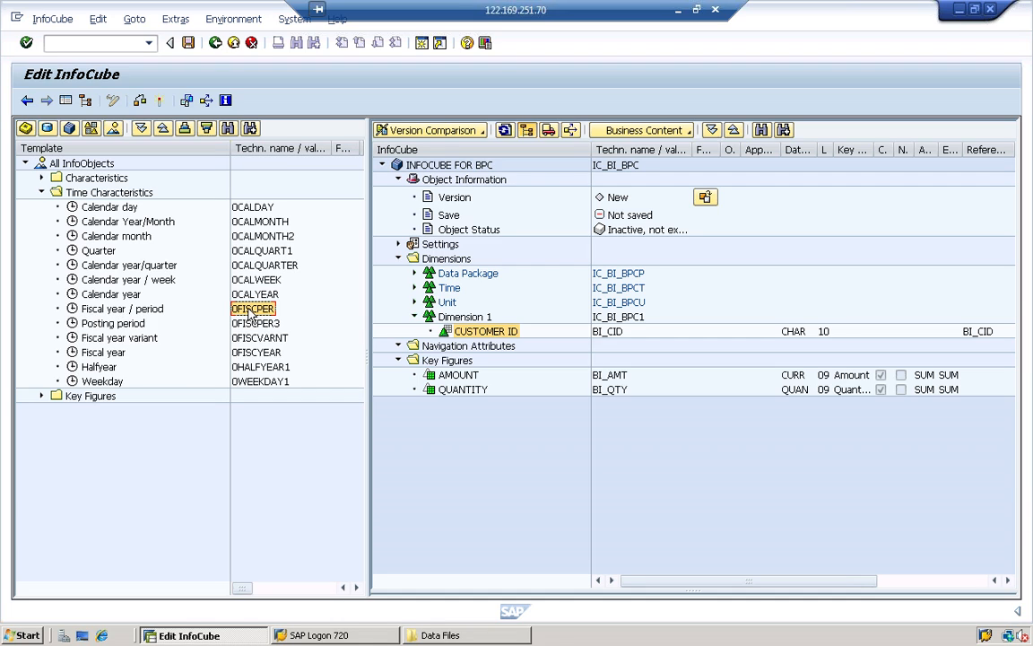
pyautogui.moveTo(249, 311); pyautogui.dragTo(451, 289)
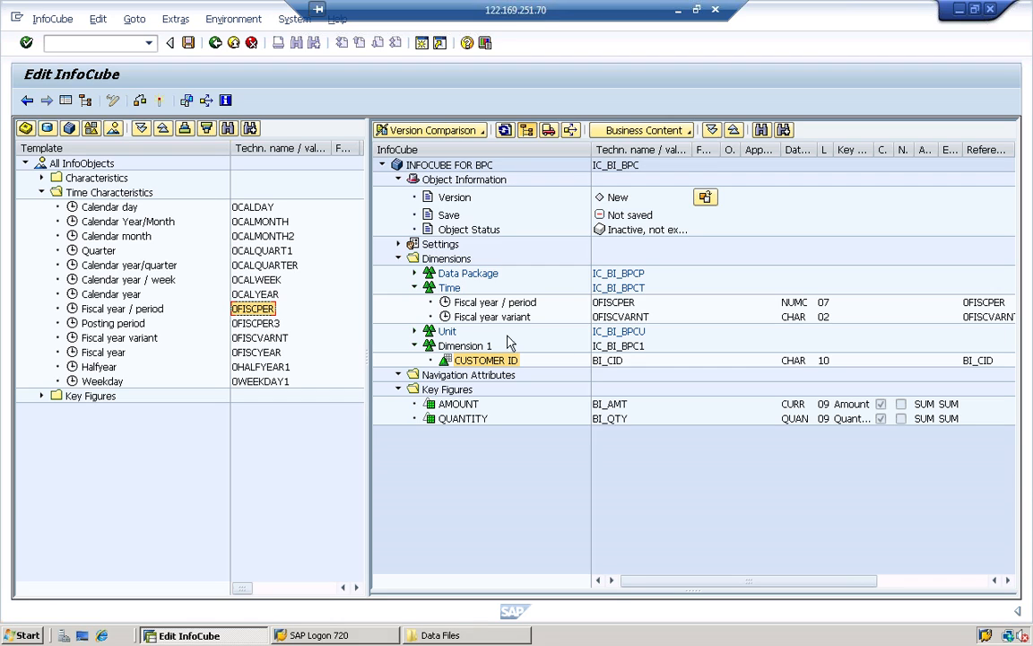
# - Activate InfoCube IC_BI_BPC and leave the InfoCube editor
pyautogui.click(159, 101)
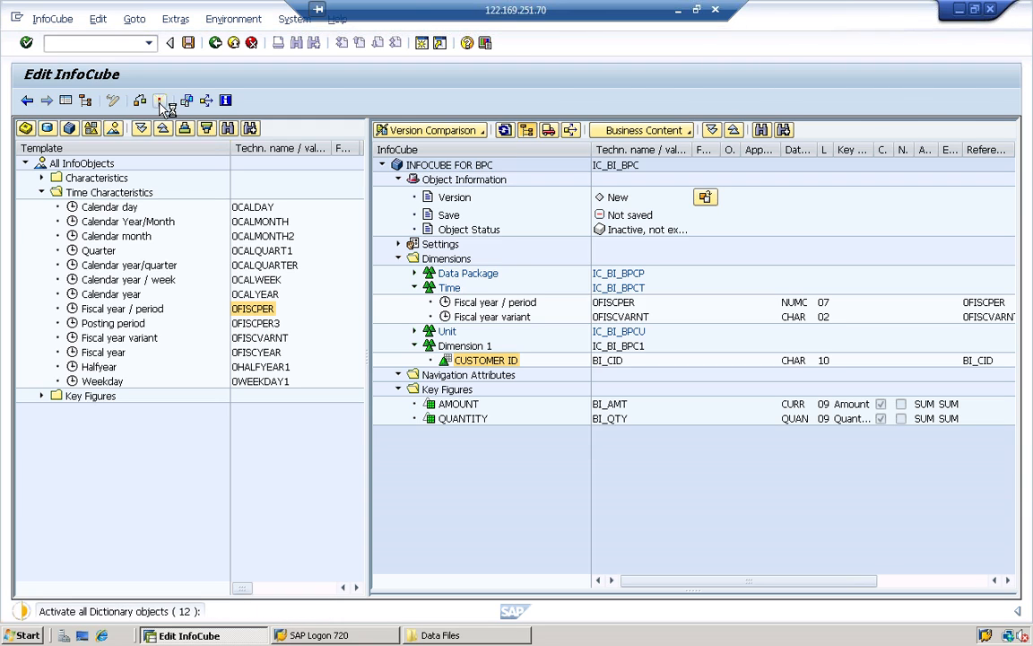
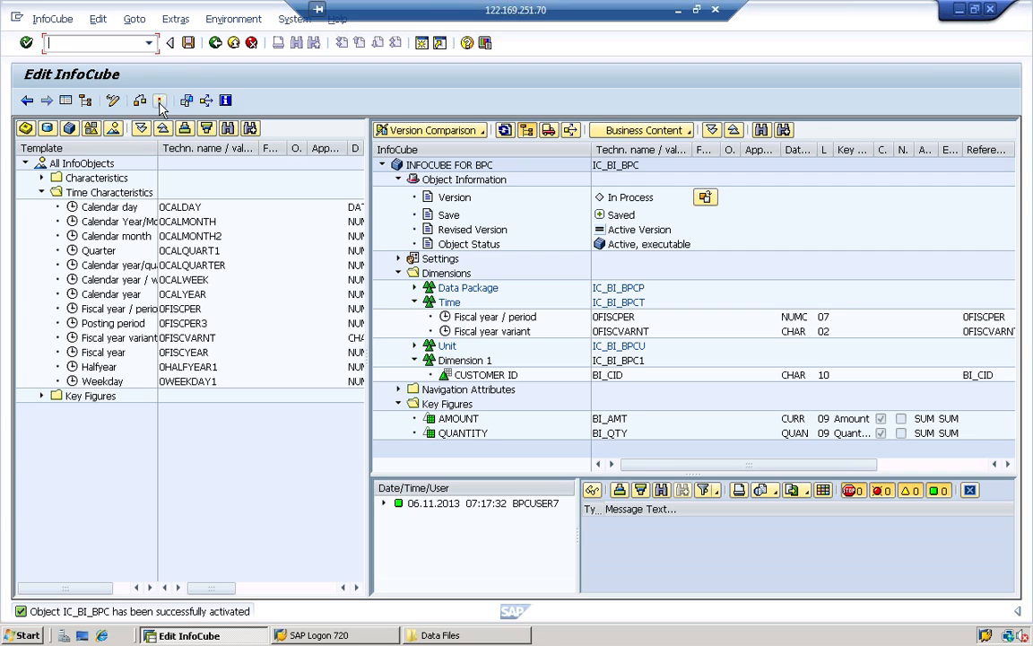
pyautogui.click(215, 44)
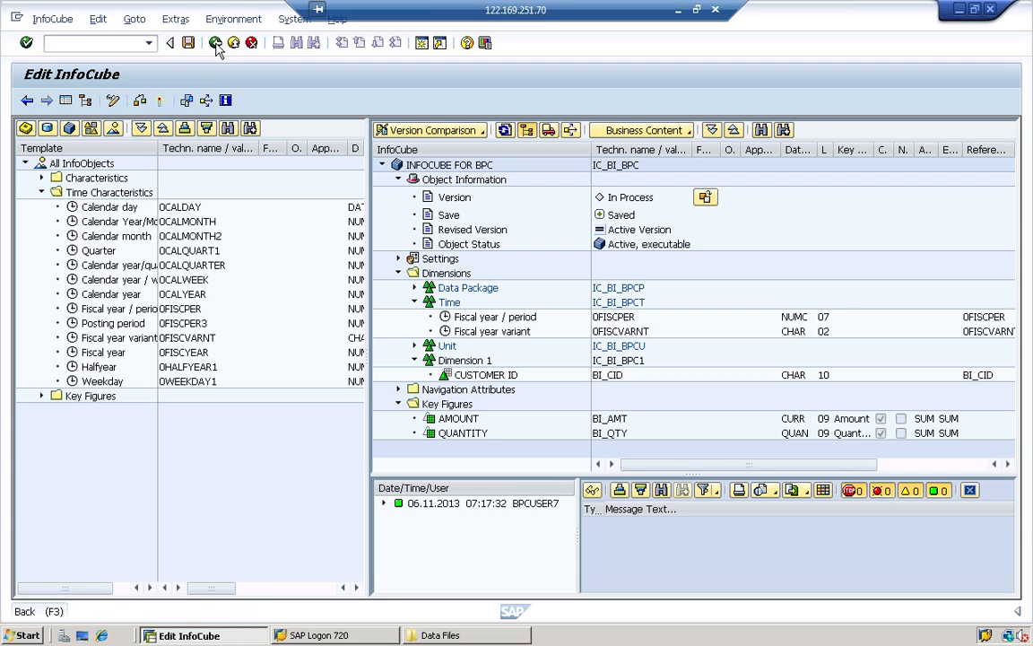
pyautogui.click(215, 44)
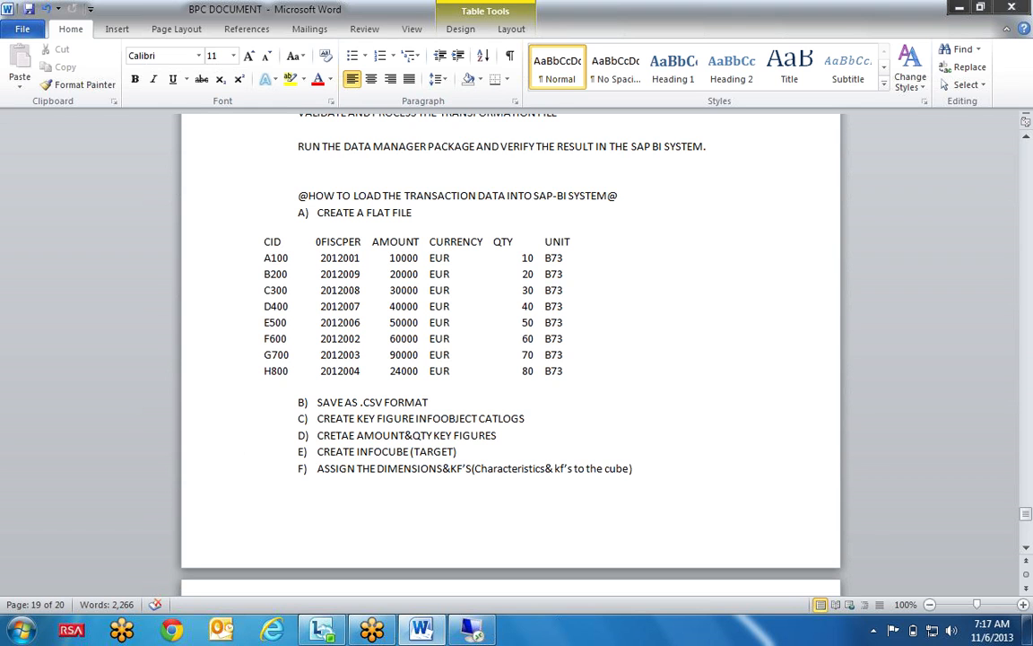
# - Switch to the Word document and read the documented steps that follow assigning the dimensions and key figures
pyautogui.moveTo(317, 468); pyautogui.dragTo(632, 468)
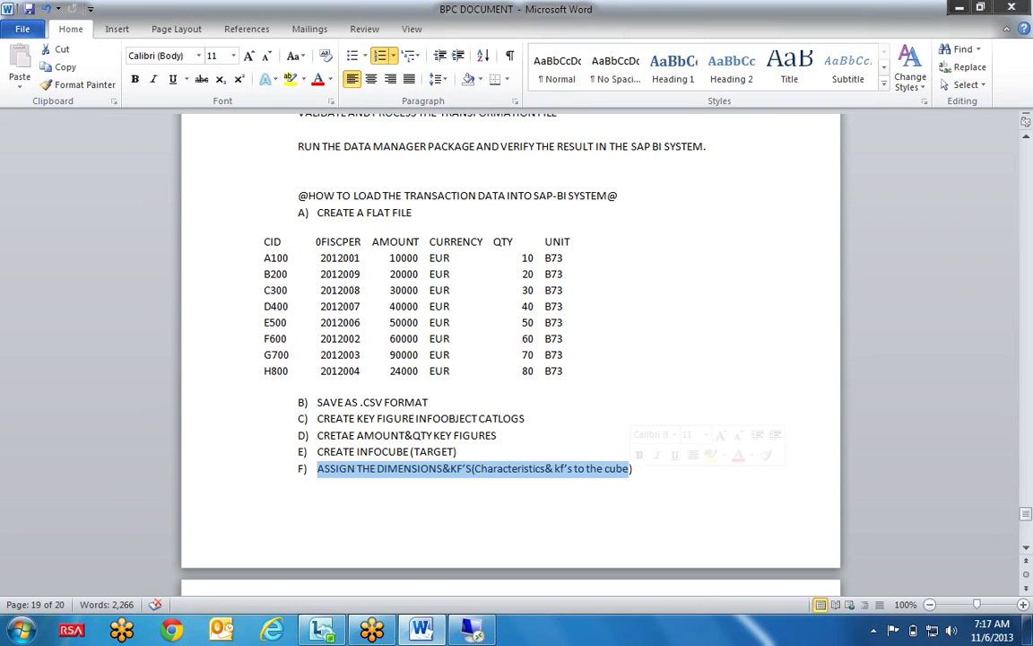
pyautogui.click(639, 470)
pyautogui.scroll(-4, 639, 469)
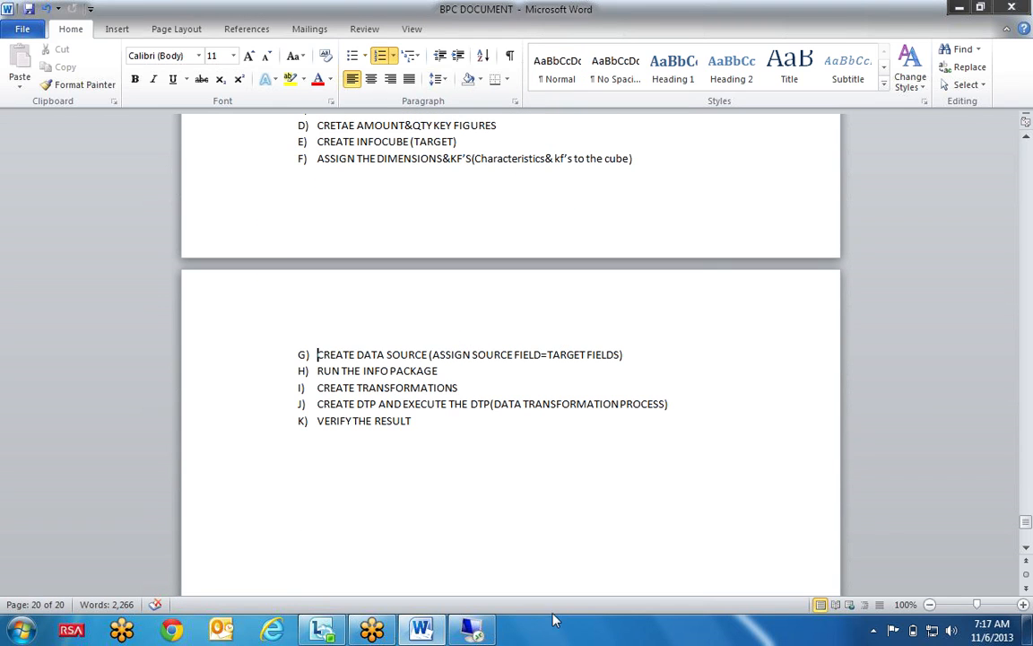
# - Return to SAP and list the DataSources of the file source system FLATFILE (Flat File Source)
pyautogui.click(489, 634)
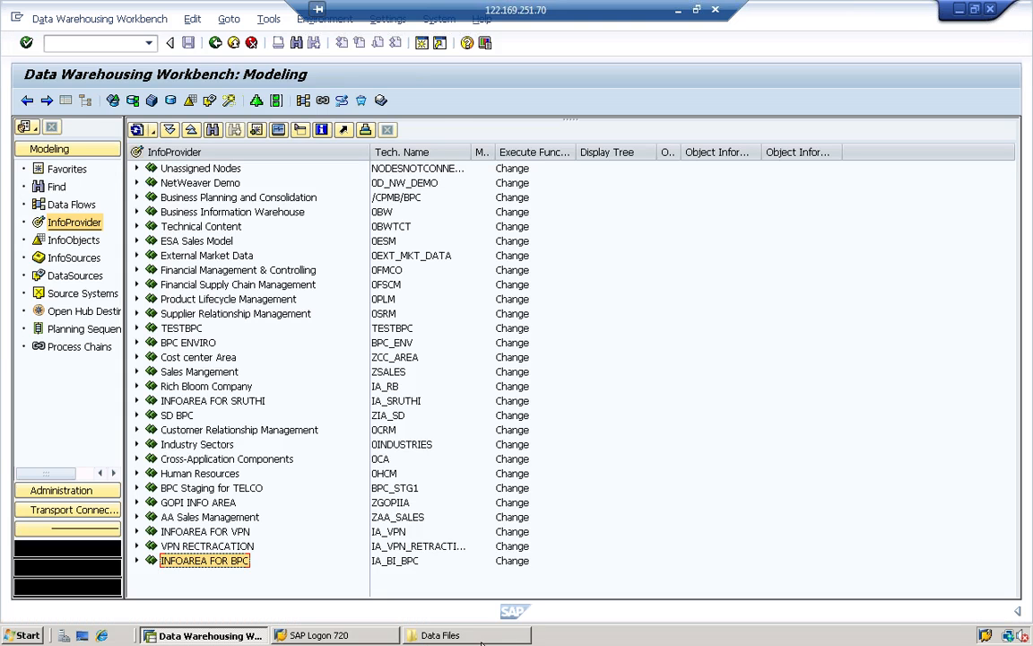
pyautogui.click(71, 278)
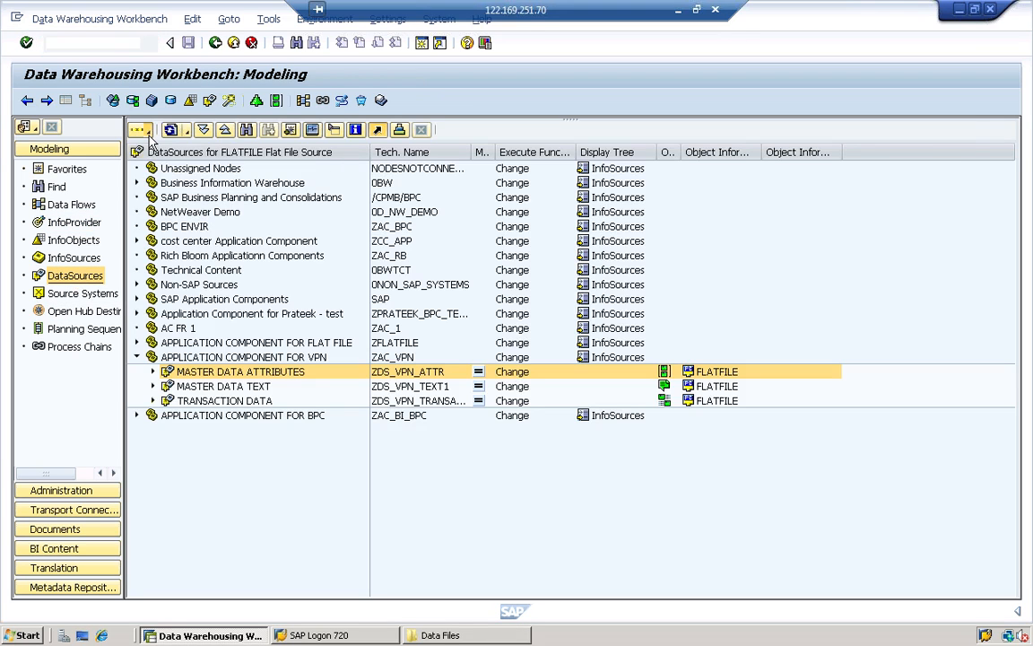
pyautogui.click(144, 131)
pyautogui.moveTo(171, 170)
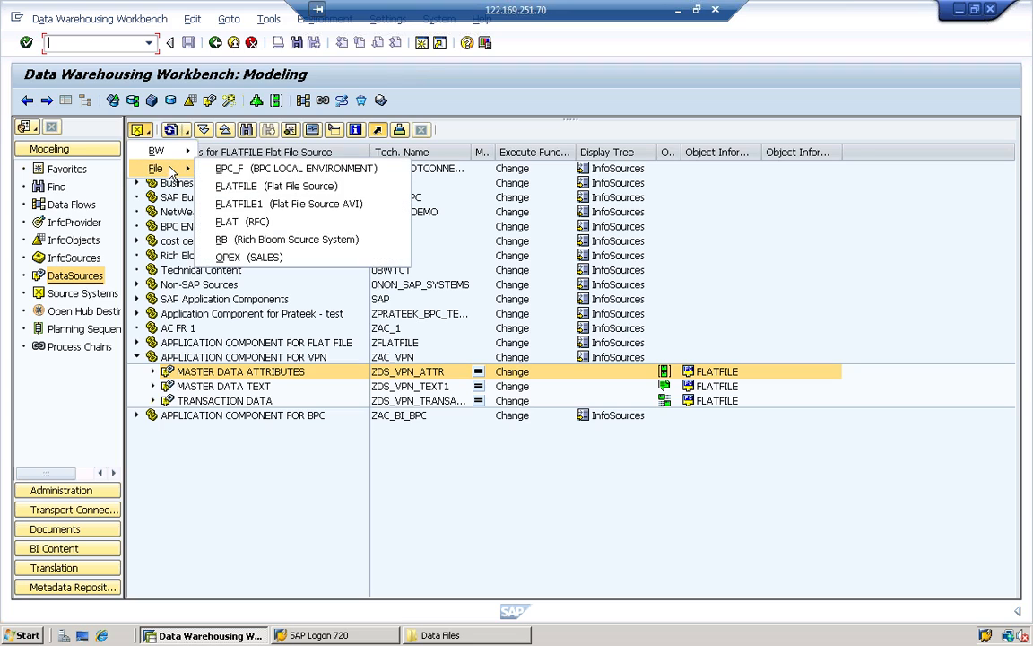
pyautogui.click(264, 188)
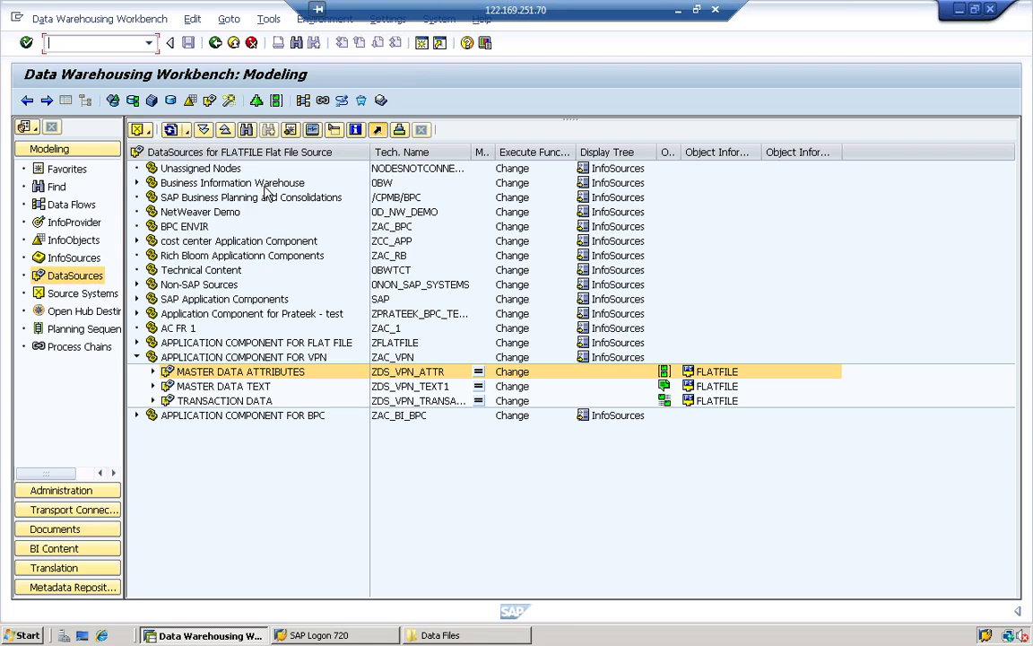
# - Collapse the APPLICATION COMPONENT FOR VPN node in the DataSource tree
pyautogui.click(140, 360)
pyautogui.click(139, 358)
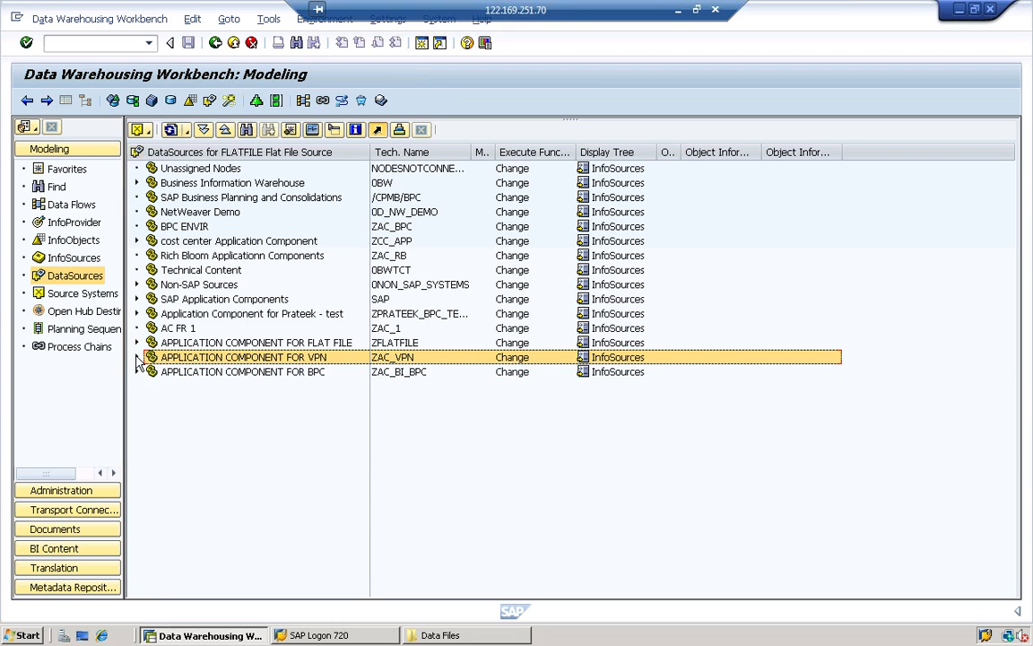
pyautogui.click(137, 357)
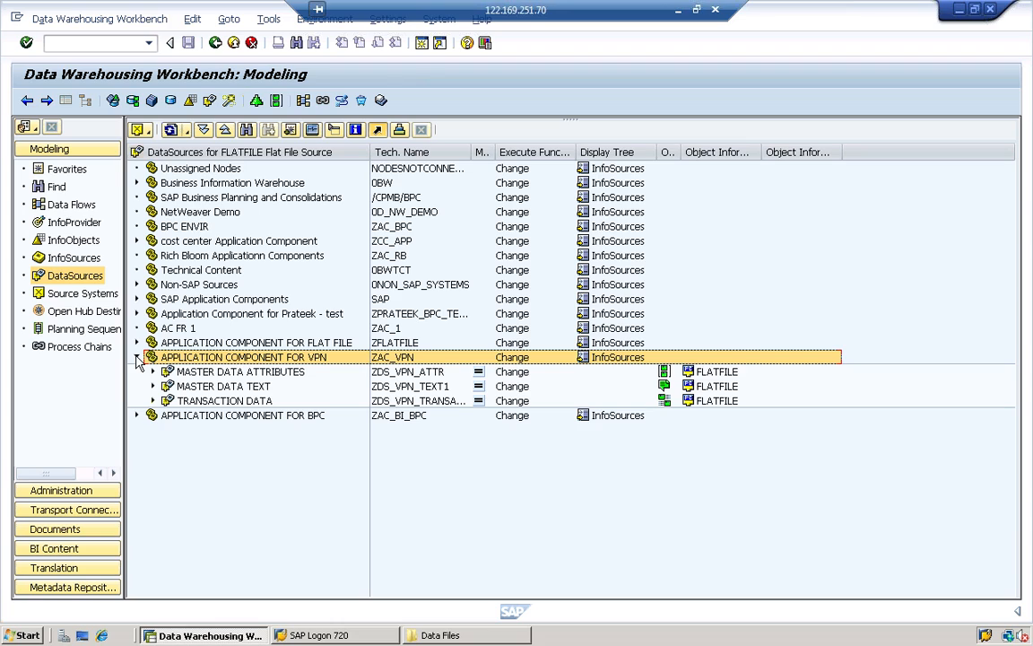
pyautogui.click(139, 358)
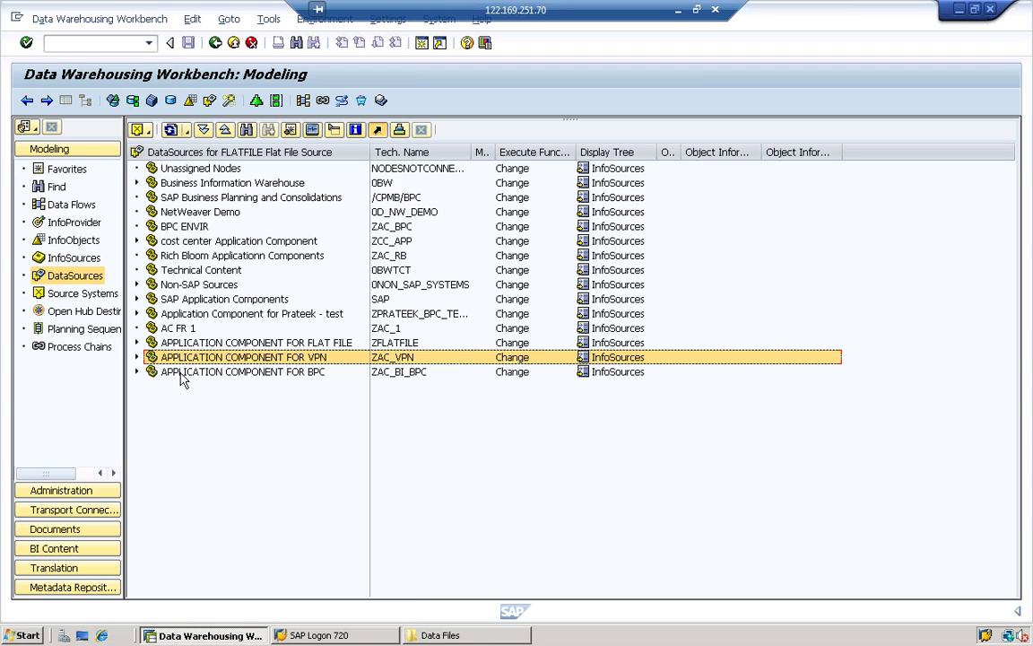
# - Start a new DataSource under APPLICATION COMPONENT FOR BPC, reusing the earlier name DS_BI_BPC_TEXT as the base for its name
pyautogui.click(181, 374)
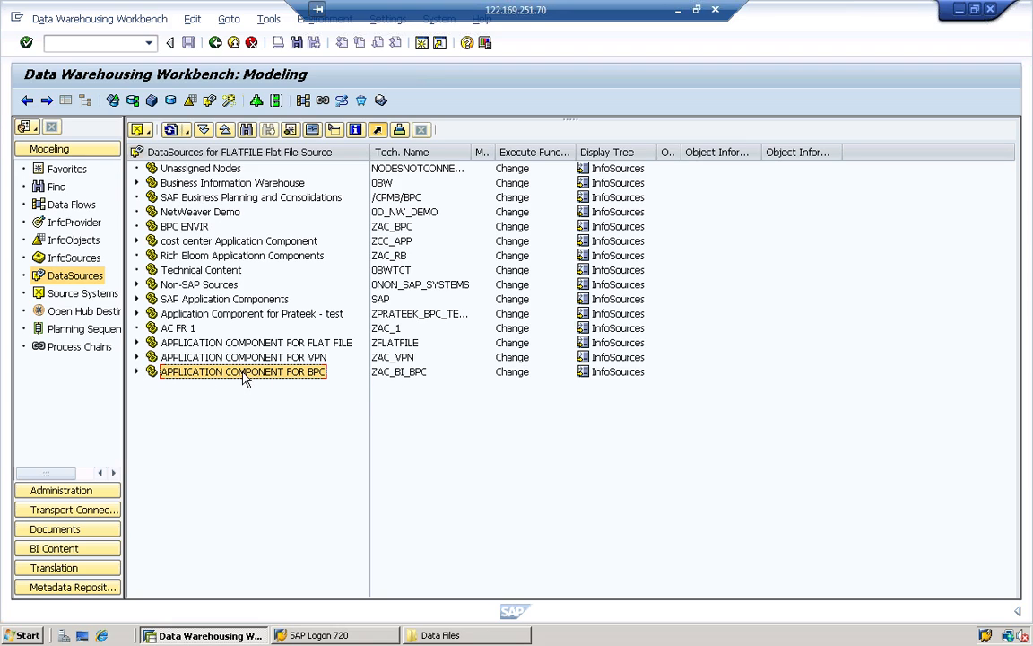
pyautogui.rightClick(191, 379)
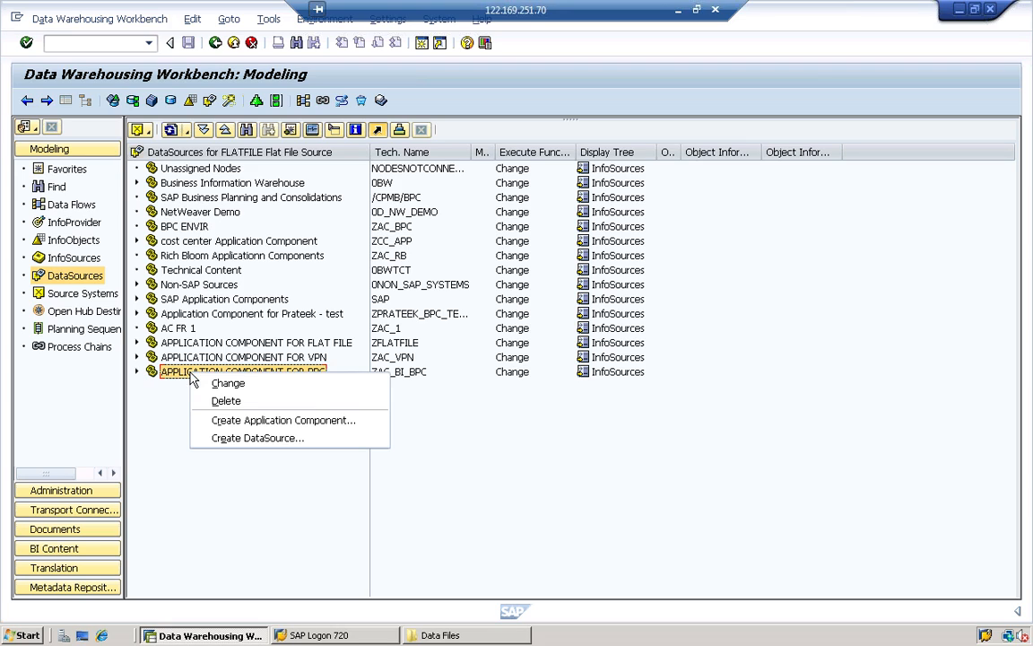
pyautogui.click(228, 439)
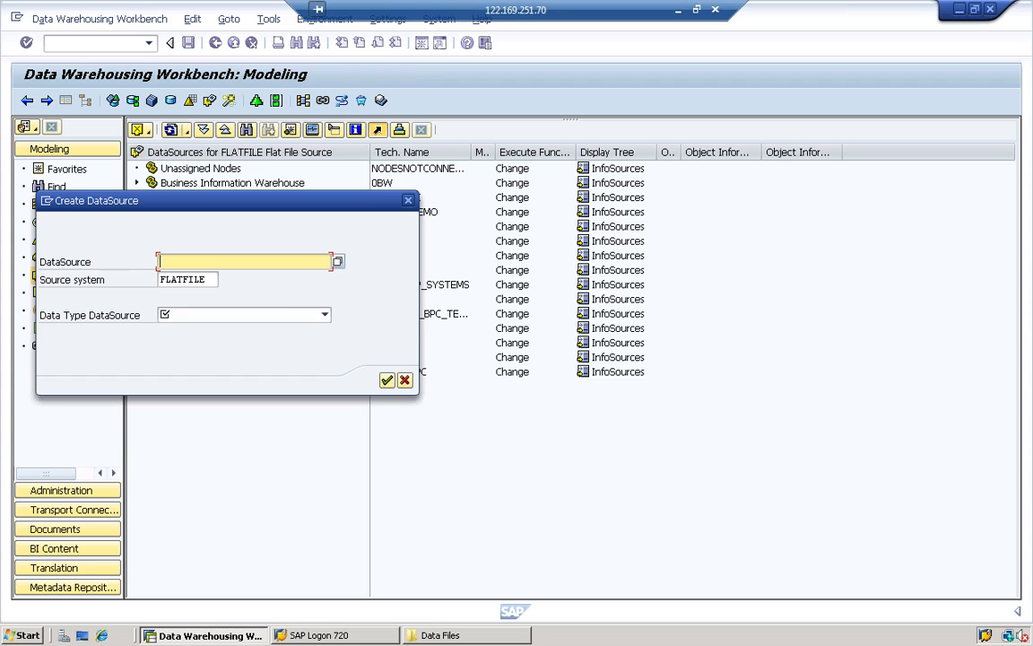
pyautogui.write('DS')
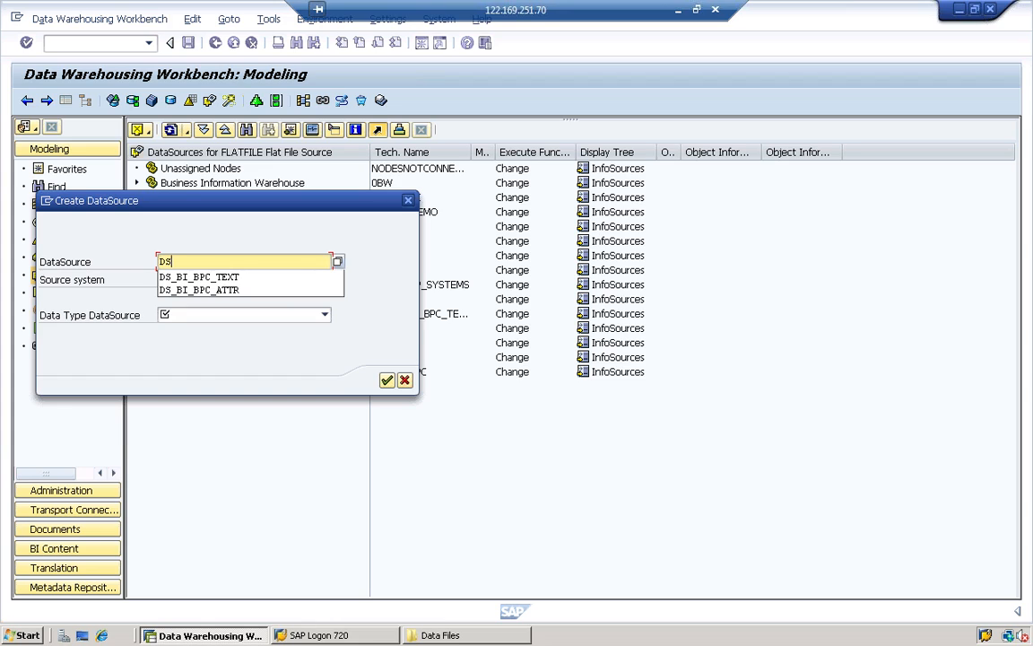
pyautogui.press('Down')
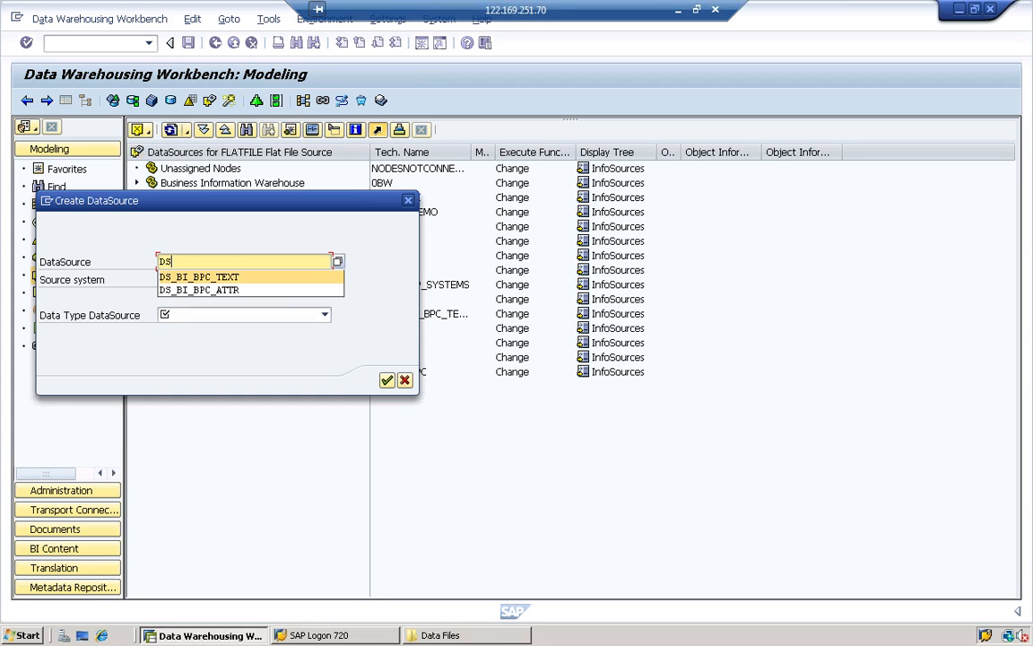
pyautogui.press('Return')
pyautogui.press('Return')
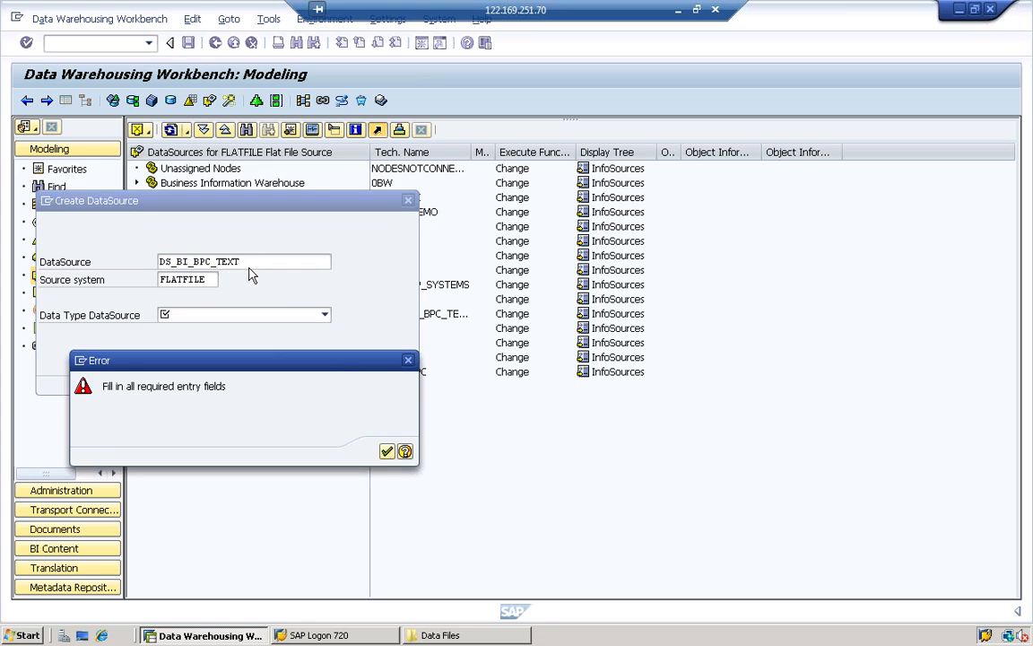
pyautogui.click(408, 362)
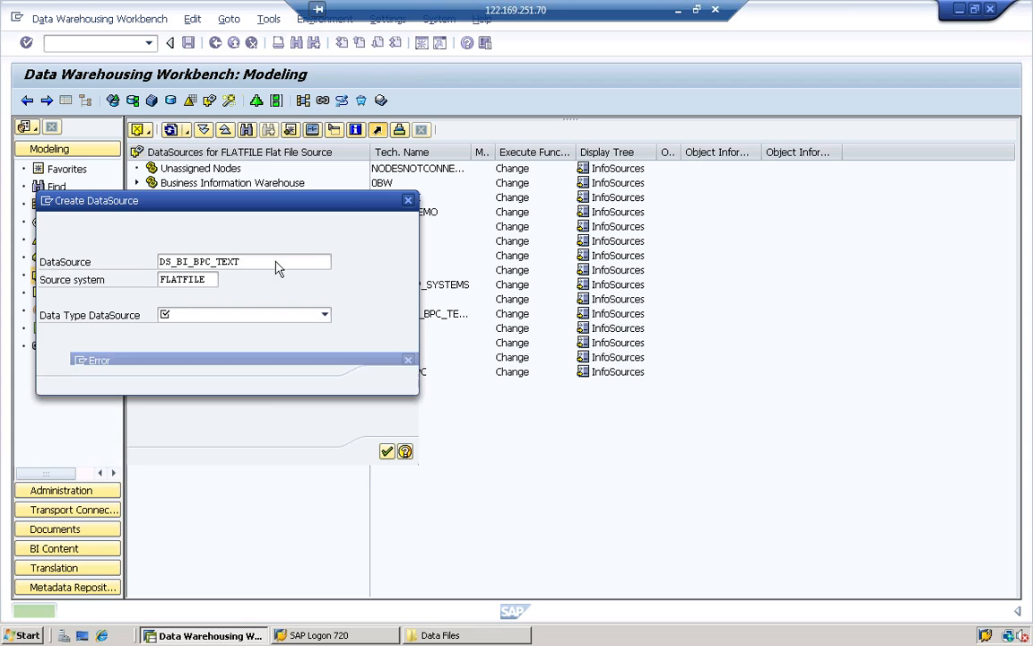
# - Change the new DataSource's name to DS_BI_BPC_TRANS and create it with the data type Transaction Data
pyautogui.click(240, 262)
pyautogui.press('BackSpace')
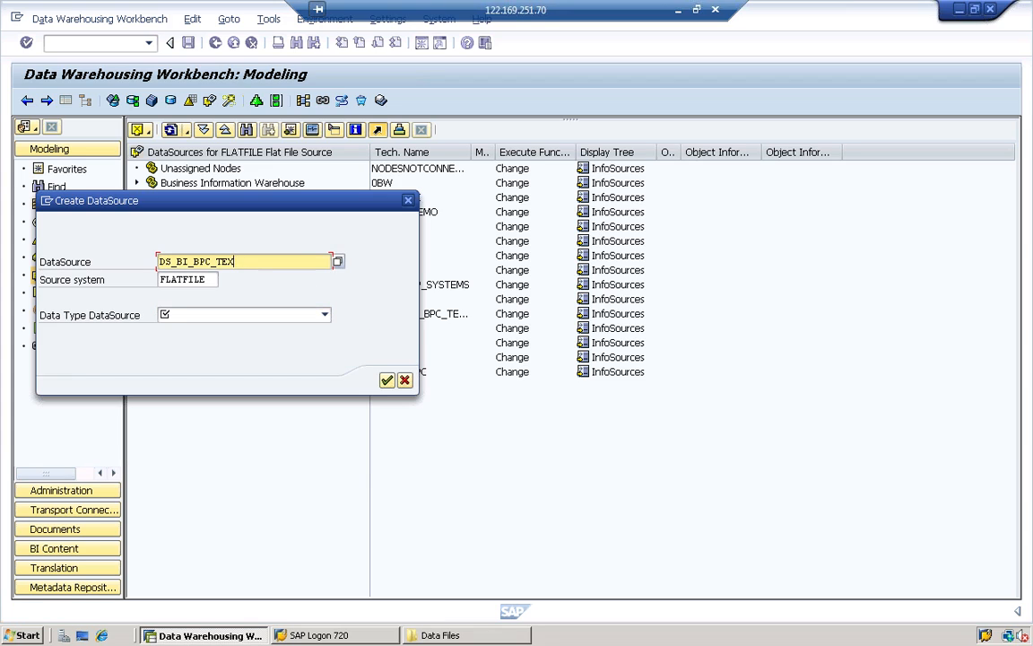
pyautogui.press('BackSpace')
pyautogui.press('BackSpace')
pyautogui.press('BackSpace')
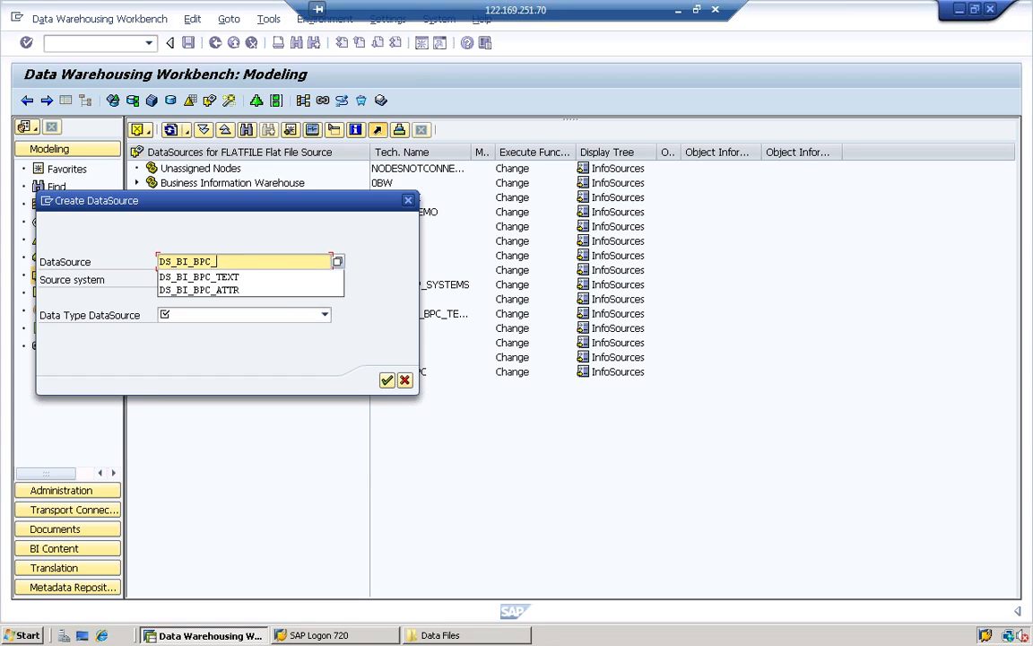
pyautogui.write('TRANS')
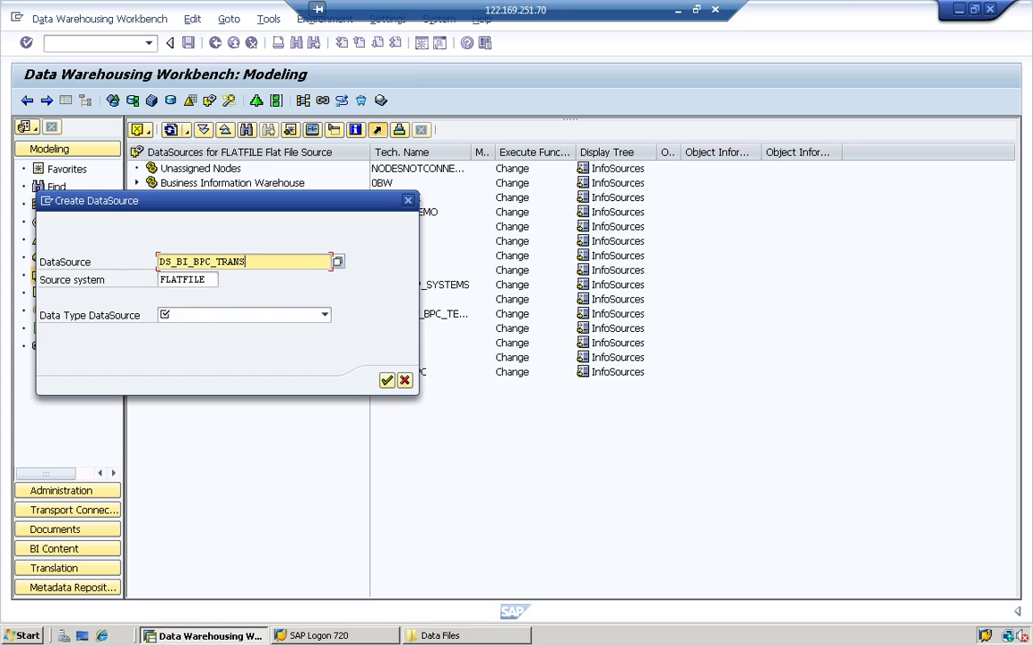
pyautogui.click(325, 316)
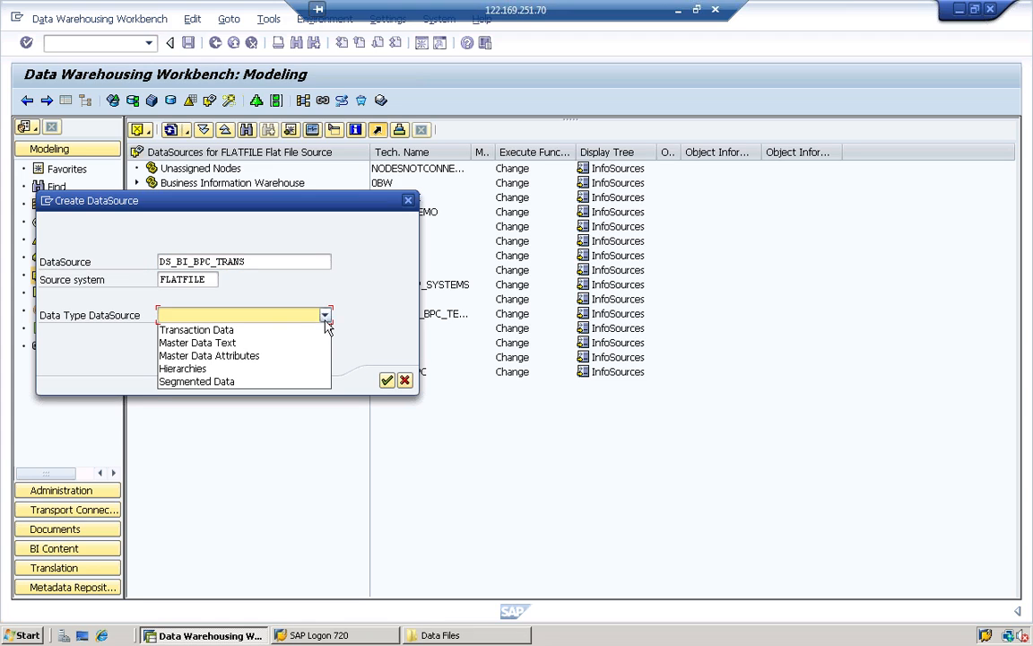
pyautogui.click(224, 330)
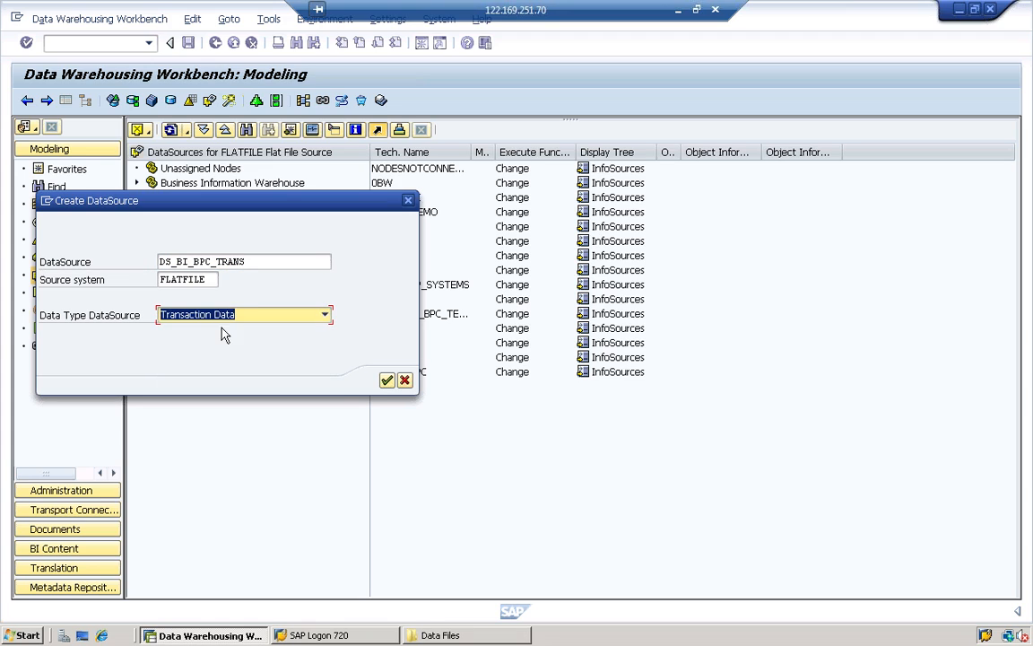
pyautogui.click(387, 380)
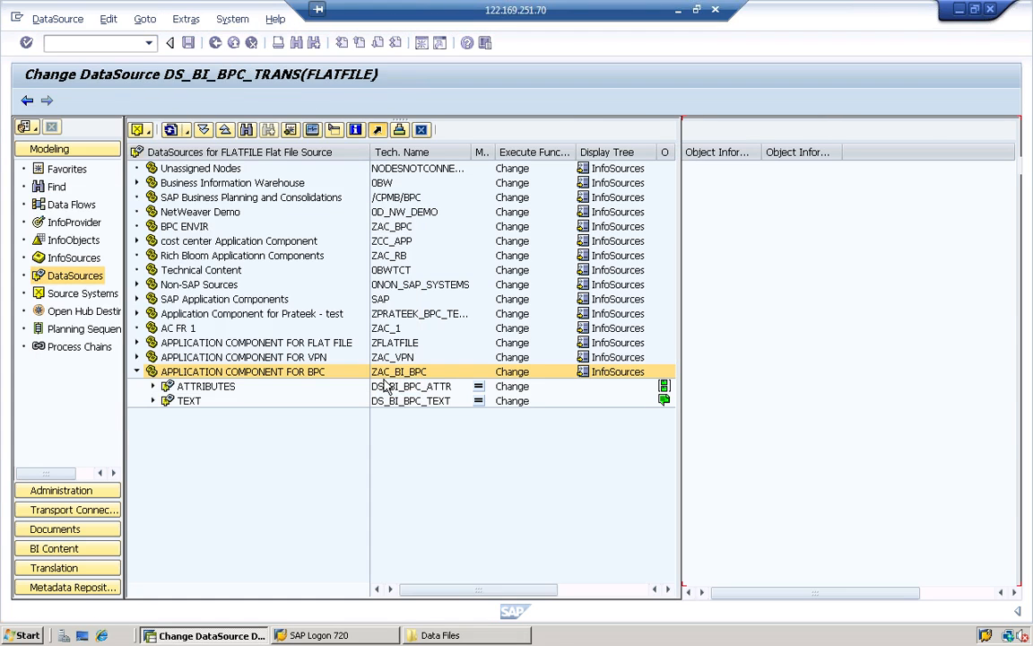
# - Close the Data Files folder window and hide the navigator beside the DataSource editor
pyautogui.click(466, 635)
pyautogui.rightClick(473, 635)
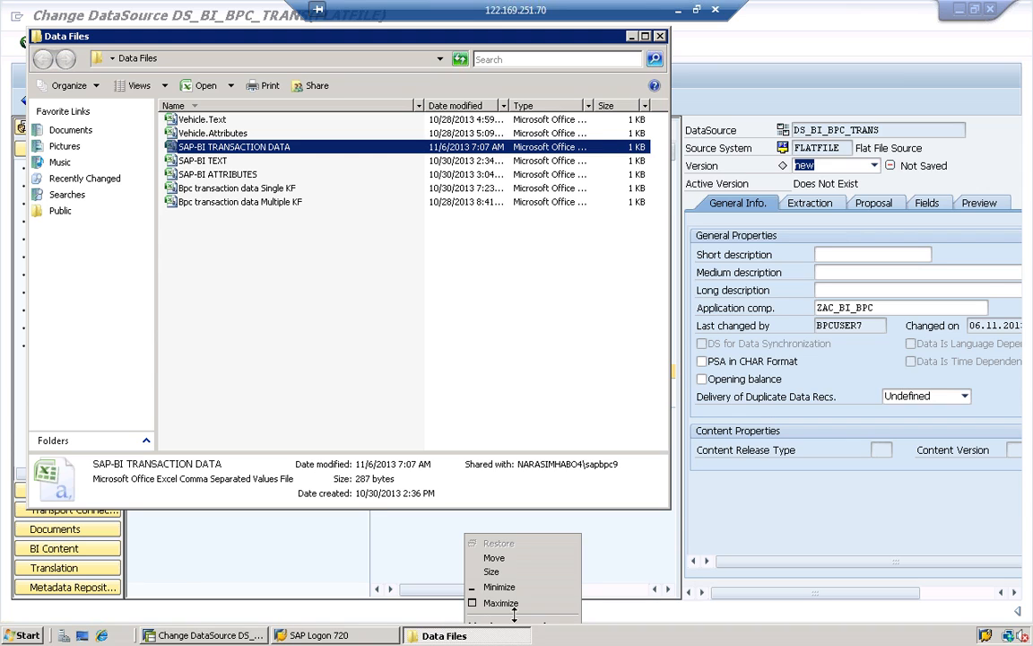
pyautogui.click(660, 35)
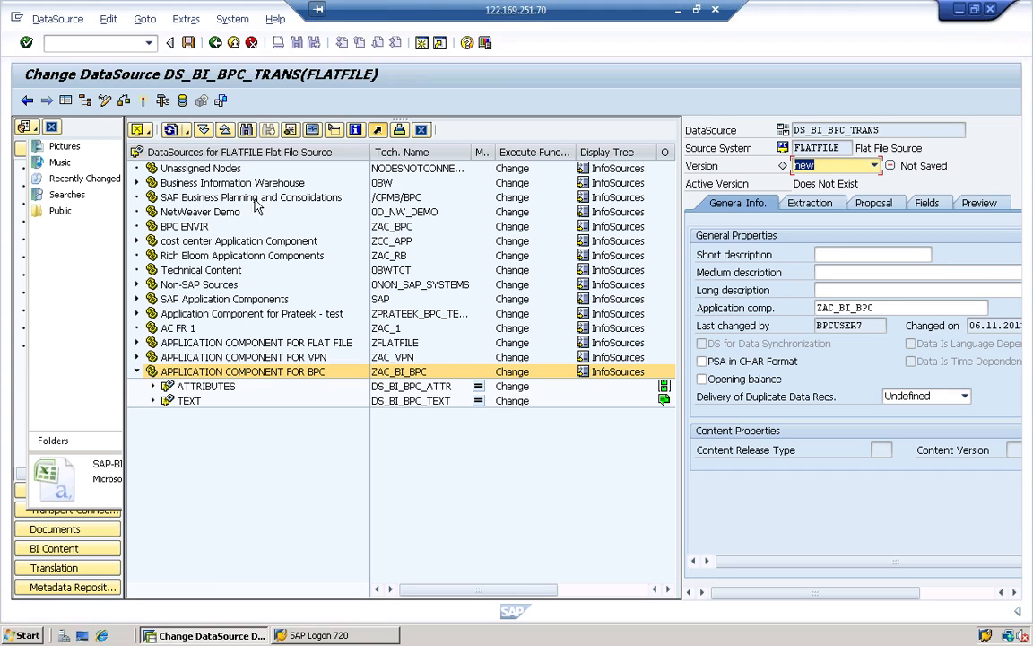
pyautogui.click(69, 101)
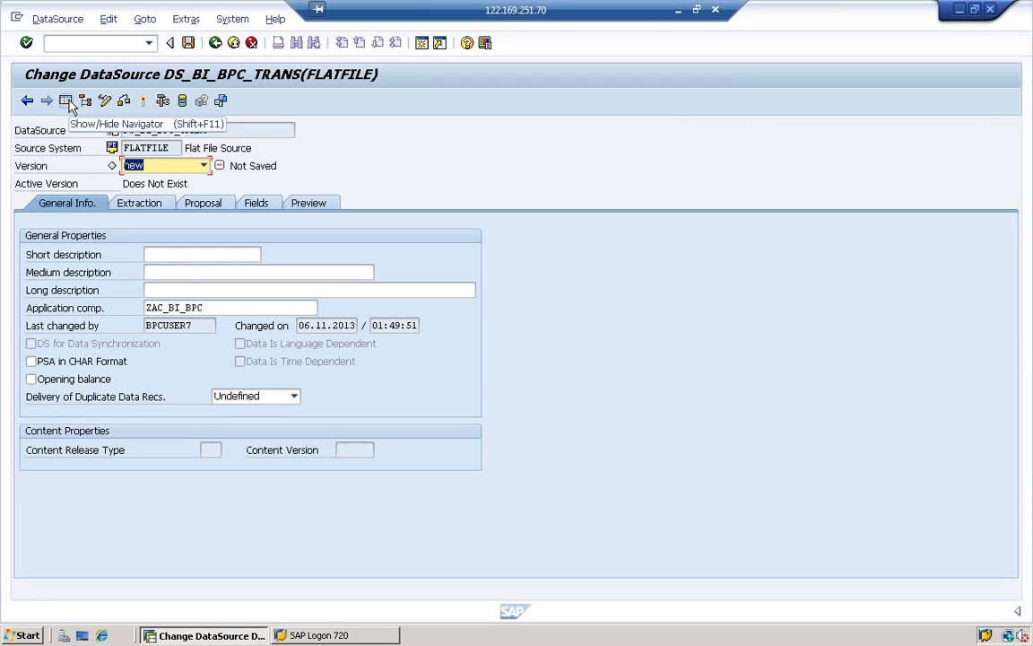
# - Set the short, medium and long descriptions of DataSource DS_BI_BPC_TRANS to TRANSACTION DATA
pyautogui.click(166, 256)
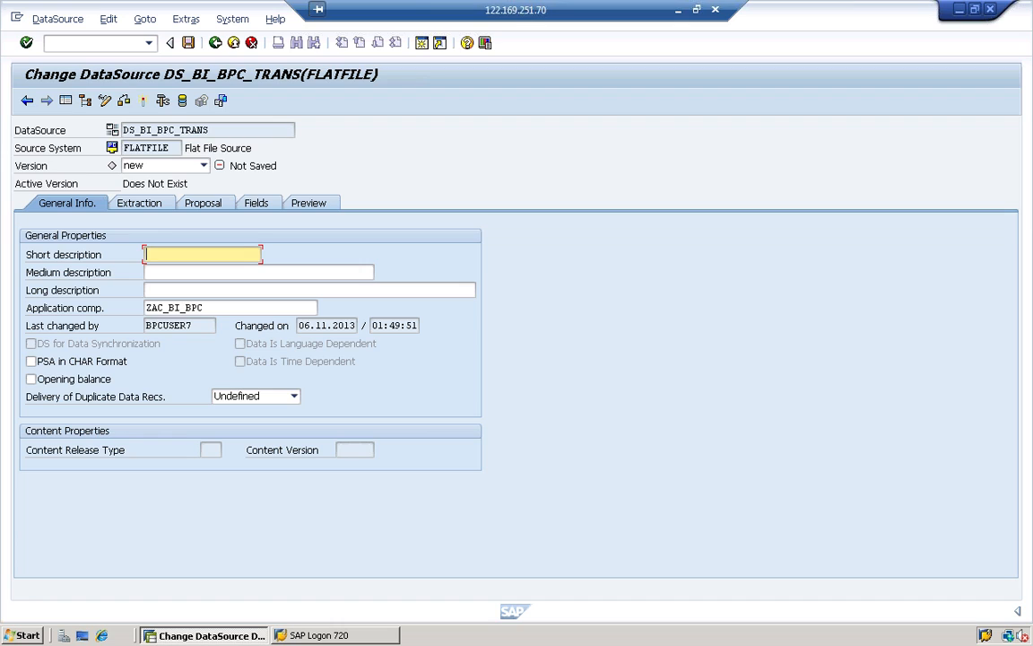
pyautogui.write('TRAN')
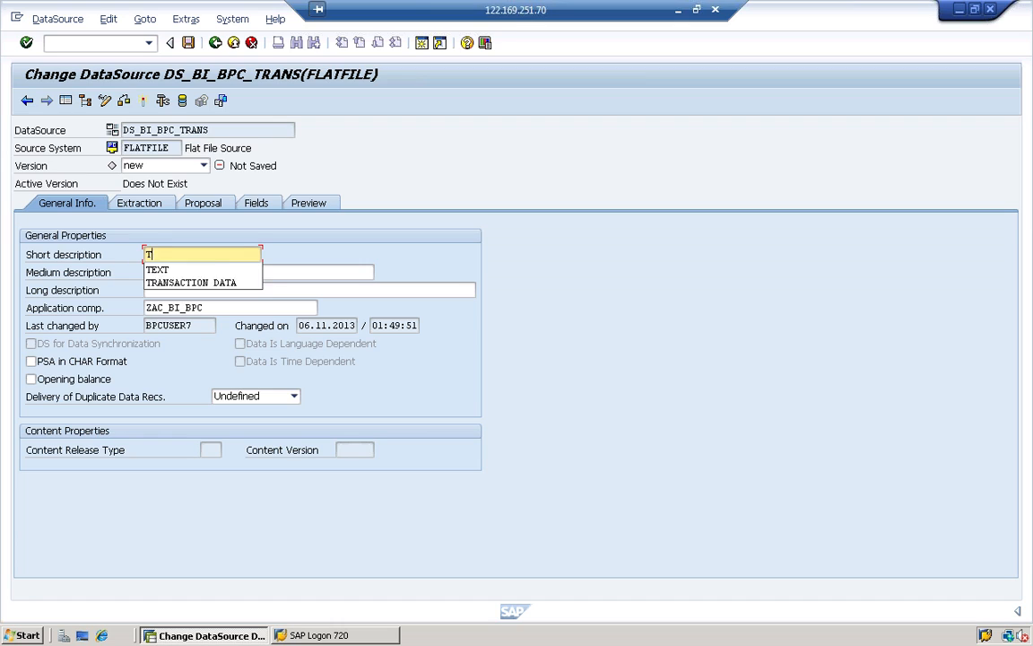
pyautogui.press('Down')
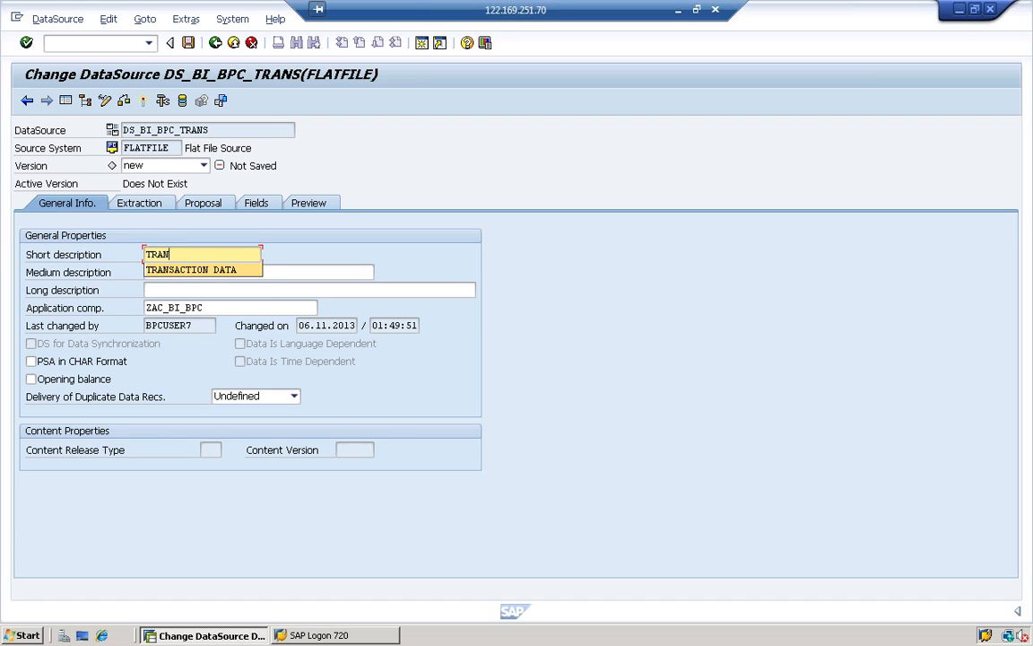
pyautogui.press('Return')
pyautogui.press('Tab')
pyautogui.write('T')
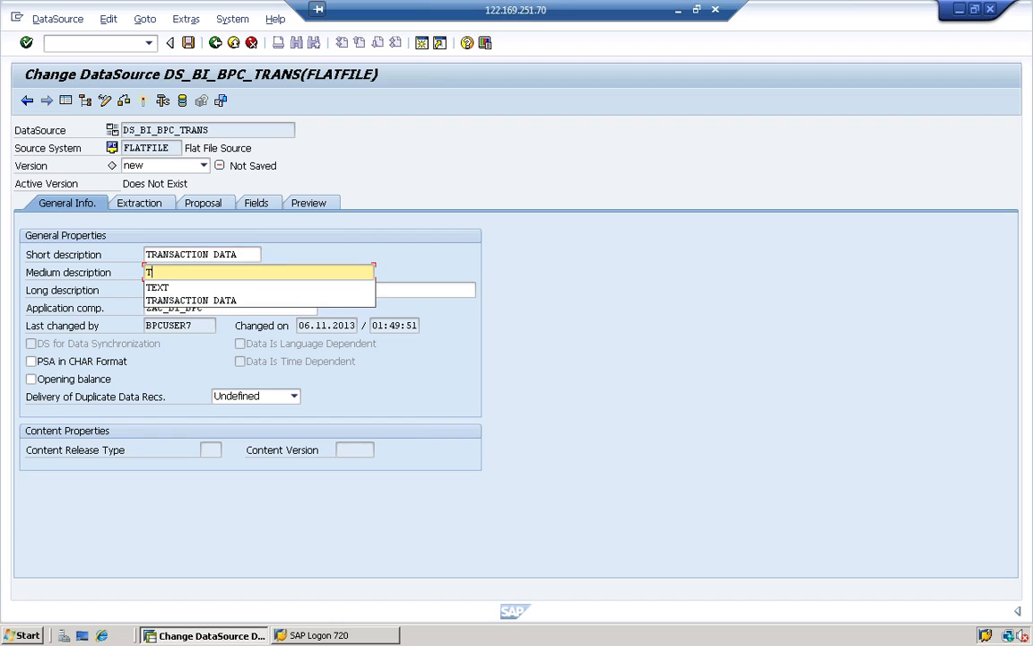
pyautogui.press('Down')
pyautogui.press('Down')
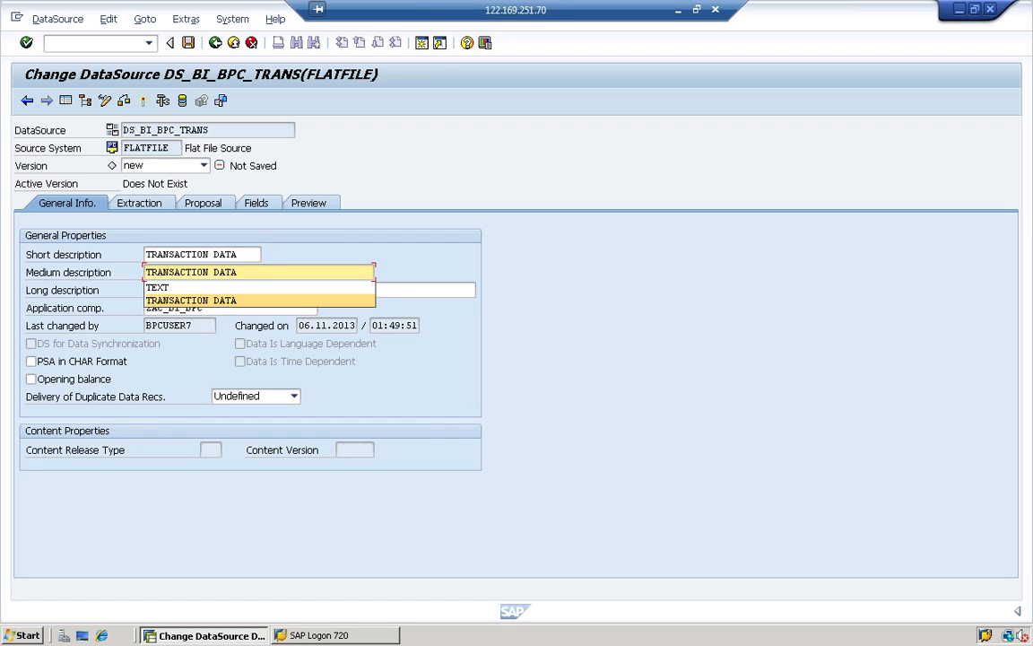
pyautogui.press('Return')
pyautogui.press('Tab')
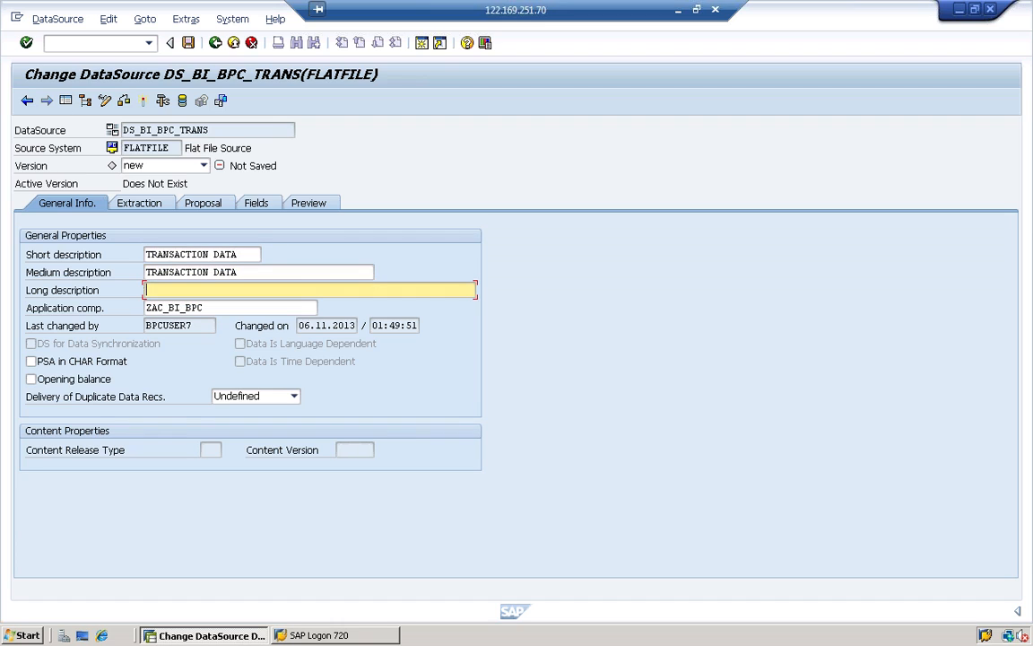
pyautogui.write('TRANSACTION DATA')
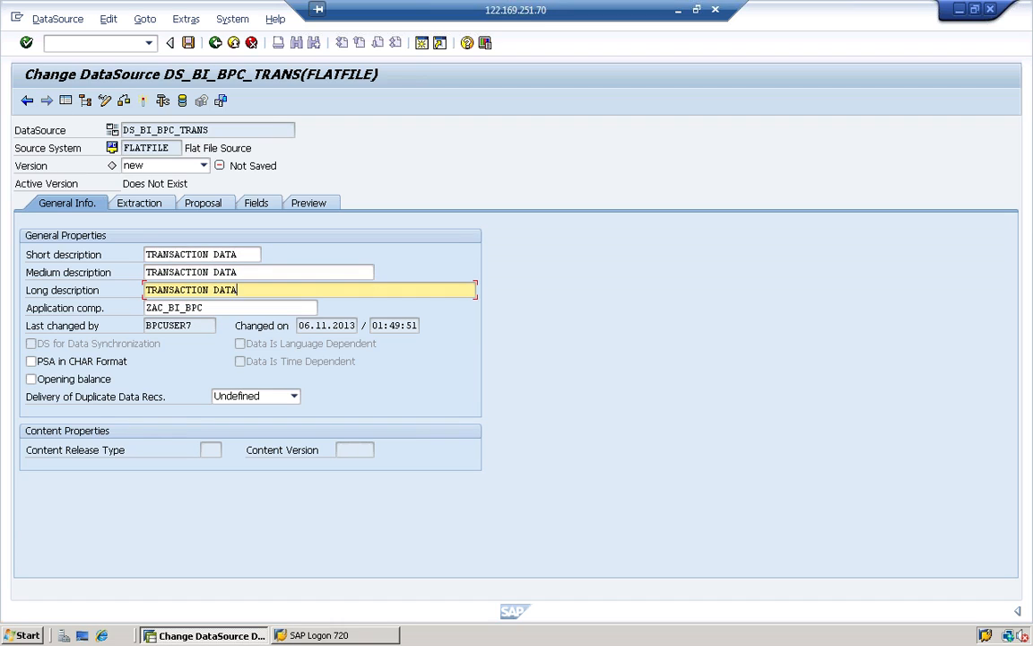
# - In the extraction settings, choose SAP-BI TRANSACTION DATA.csv from the desktop's Data Files folder as the source file
pyautogui.click(141, 205)
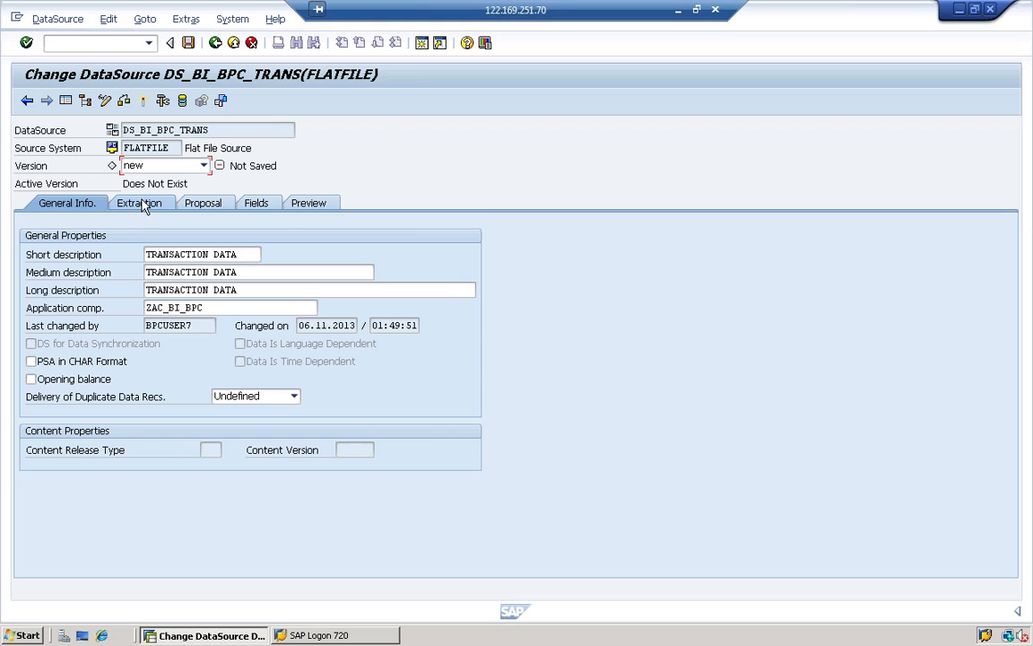
pyautogui.click(132, 205)
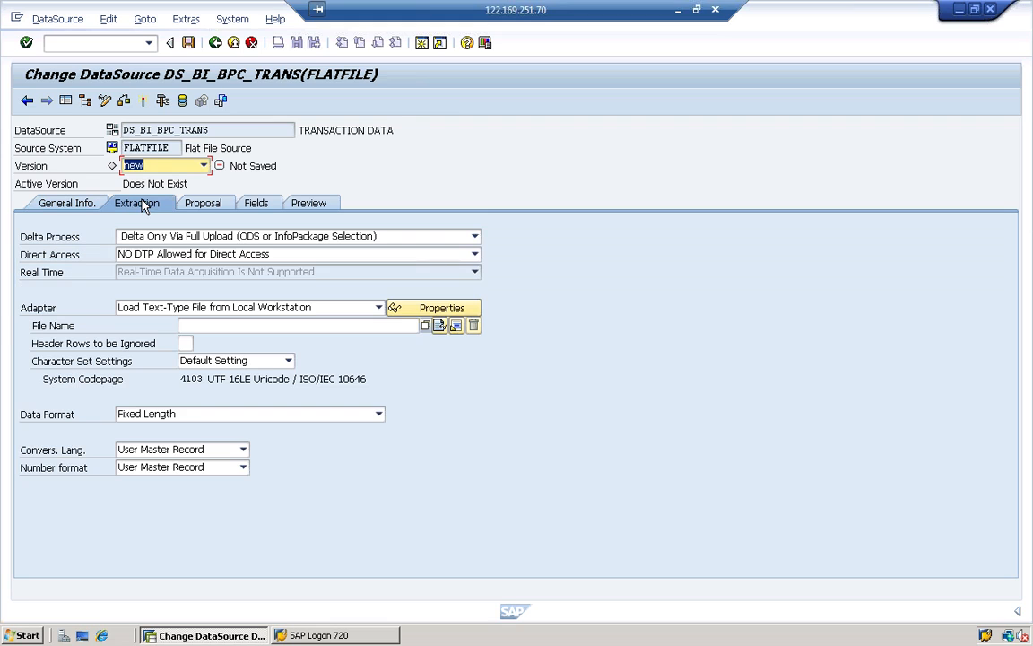
pyautogui.click(428, 328)
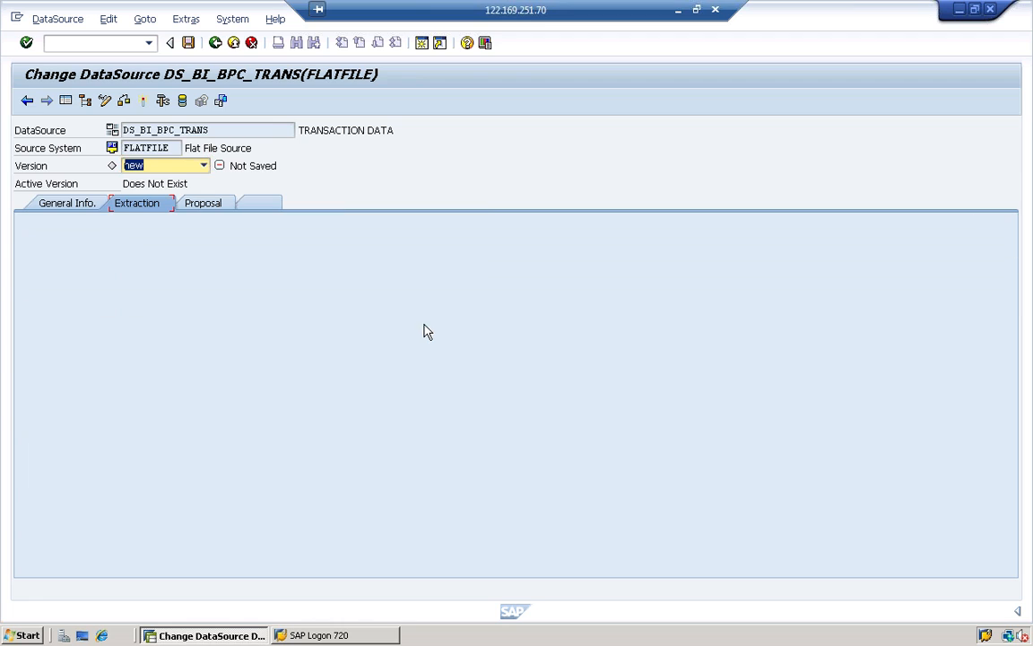
pyautogui.click(134, 205)
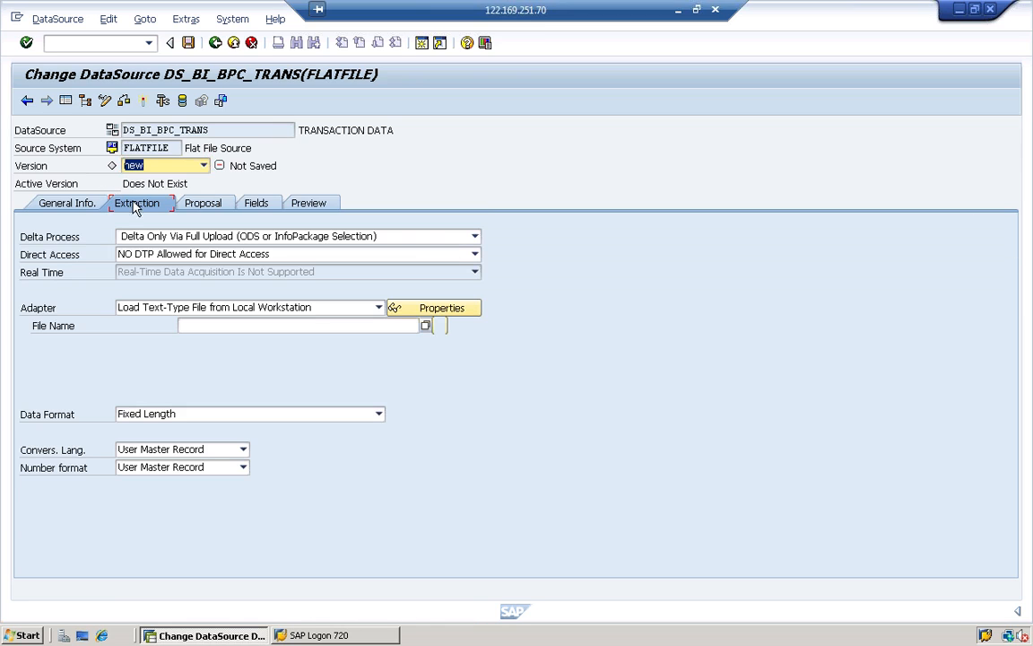
pyautogui.click(427, 327)
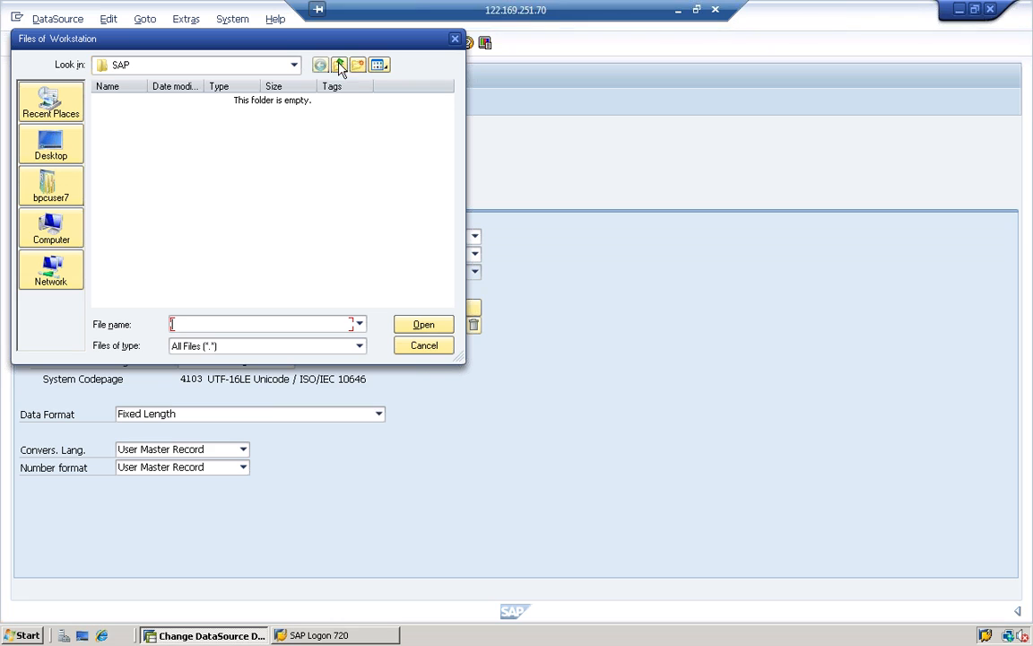
pyautogui.click(61, 153)
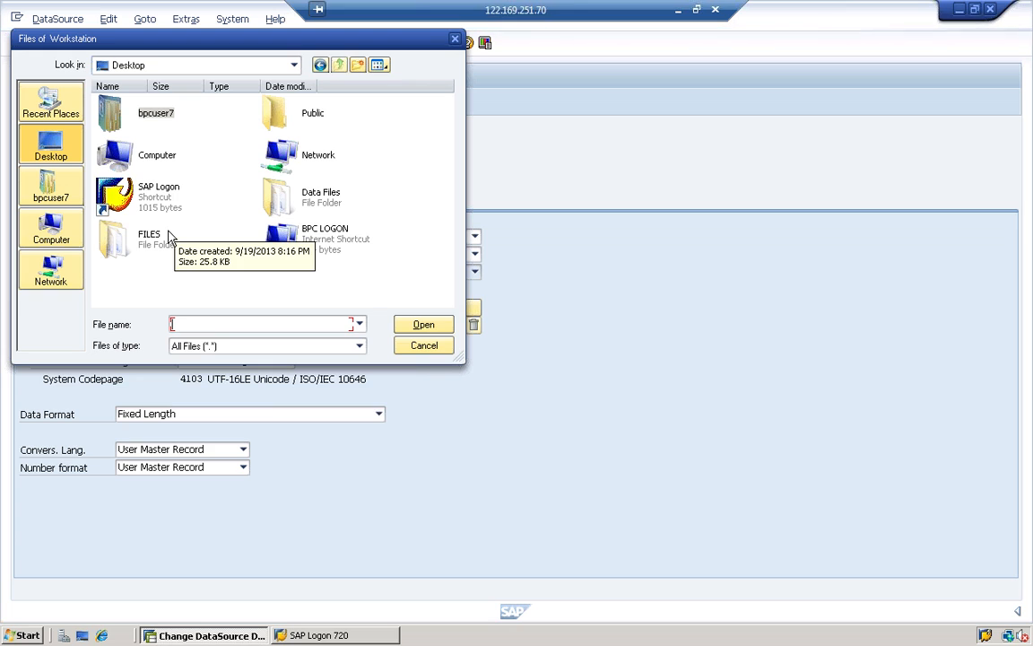
pyautogui.doubleClick(328, 210)
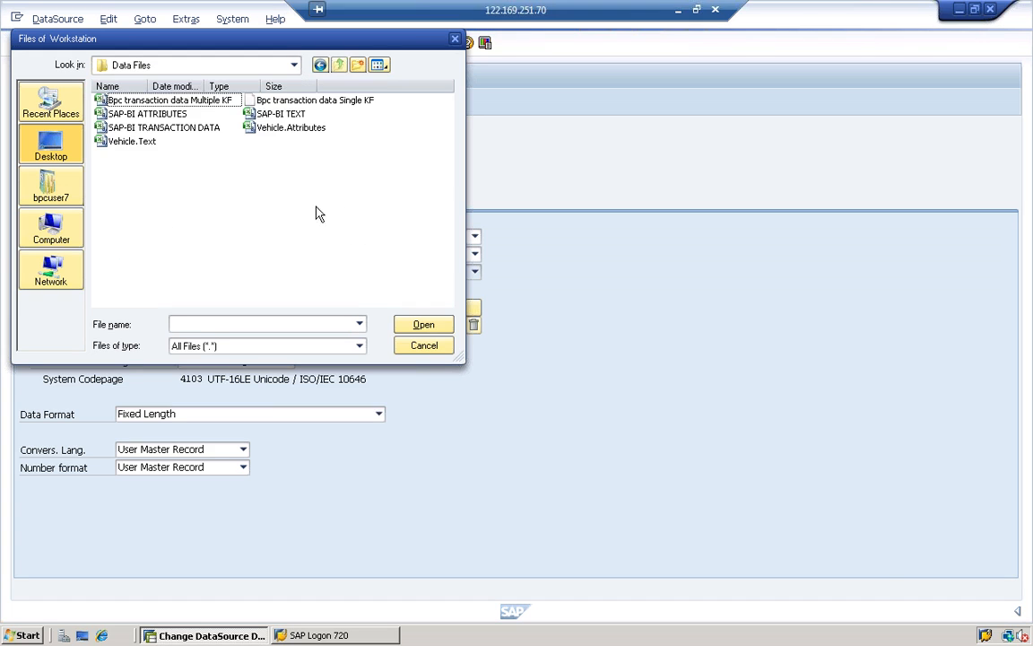
pyautogui.click(143, 127)
pyautogui.click(423, 325)
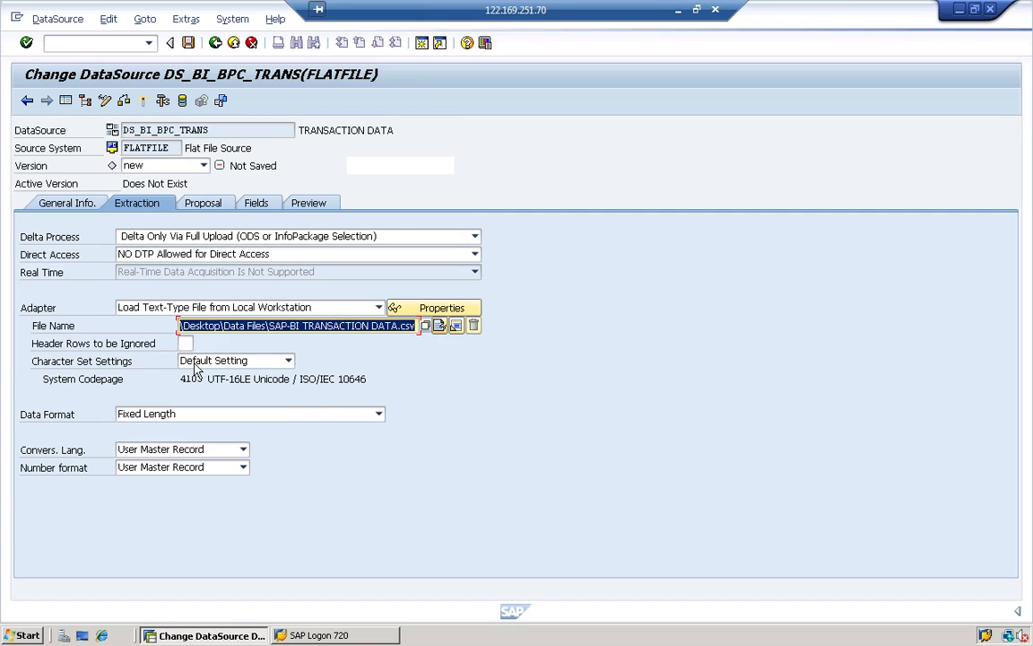
# - Set the data format to Separated with Separator (for Example, CSV) with a comma as the data separator
pyautogui.click(360, 418)
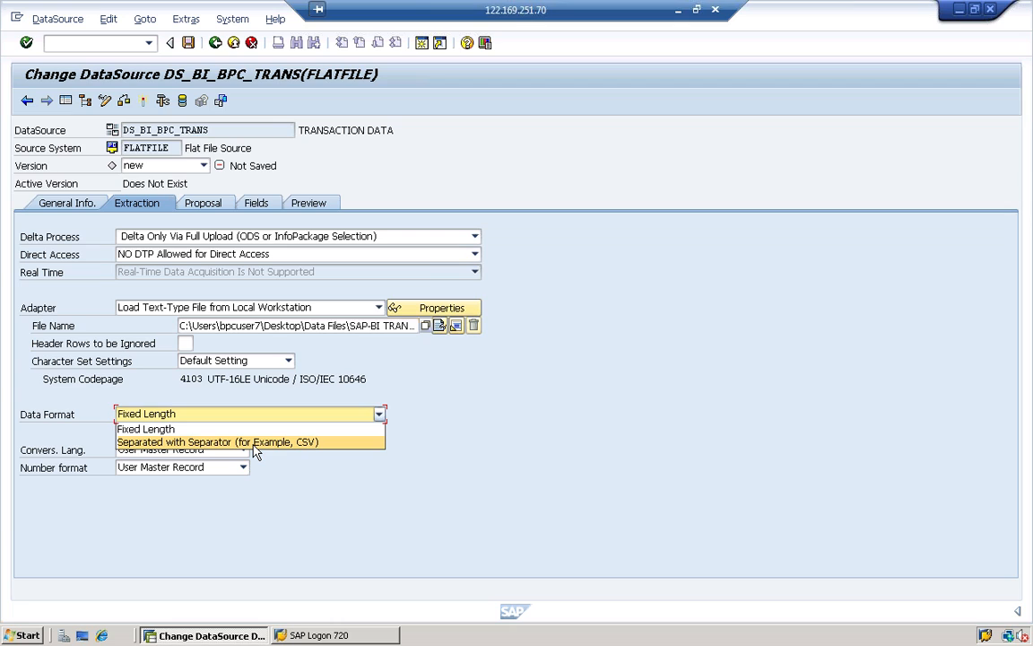
pyautogui.click(255, 442)
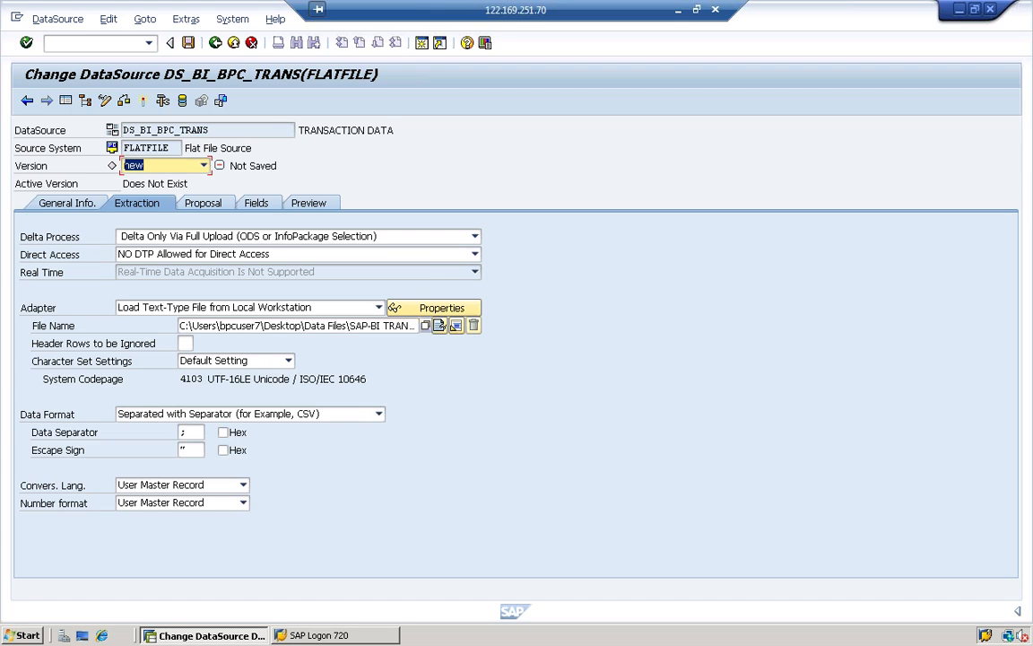
pyautogui.press('BackSpace')
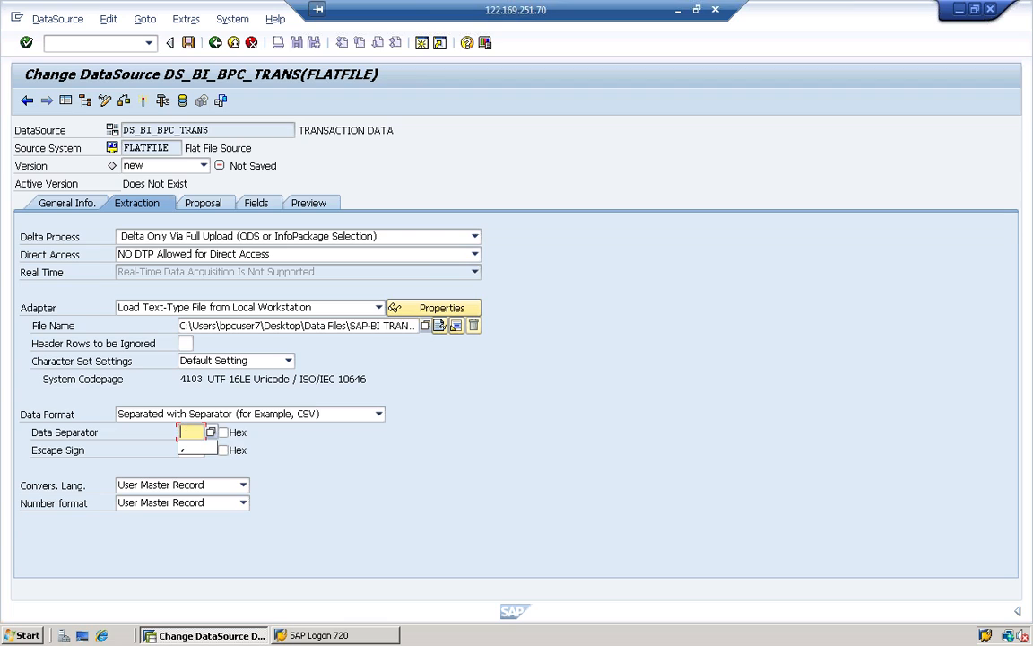
pyautogui.write(',')
pyautogui.press('Tab')
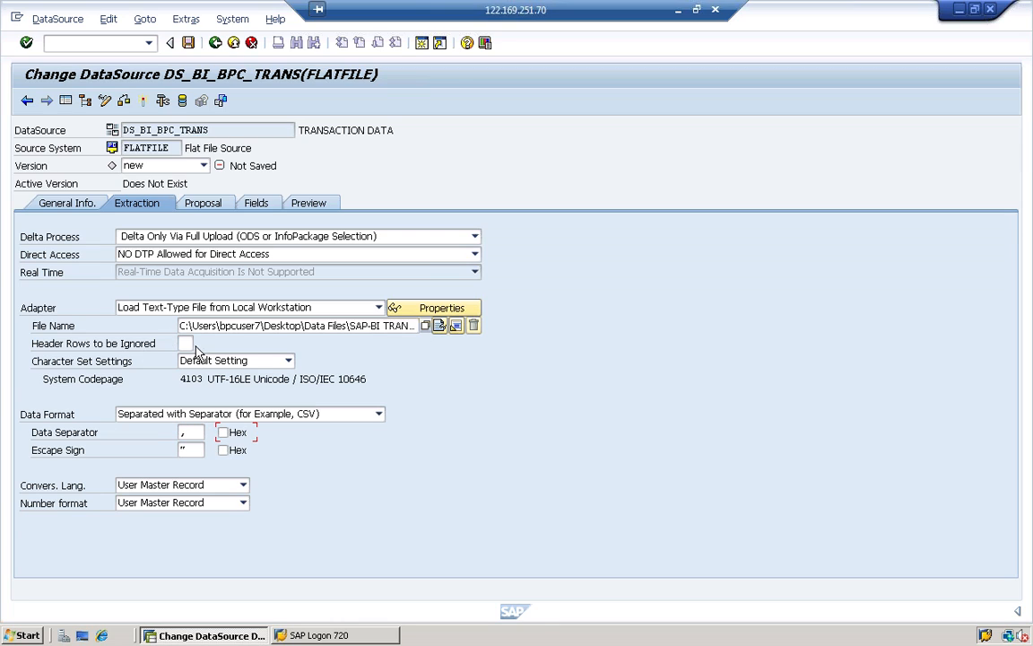
# - Set the header rows to be ignored to 1, and bring the proposal generated from the loaded example data into the field list
pyautogui.click(186, 343)
pyautogui.write('1')
pyautogui.click(206, 204)
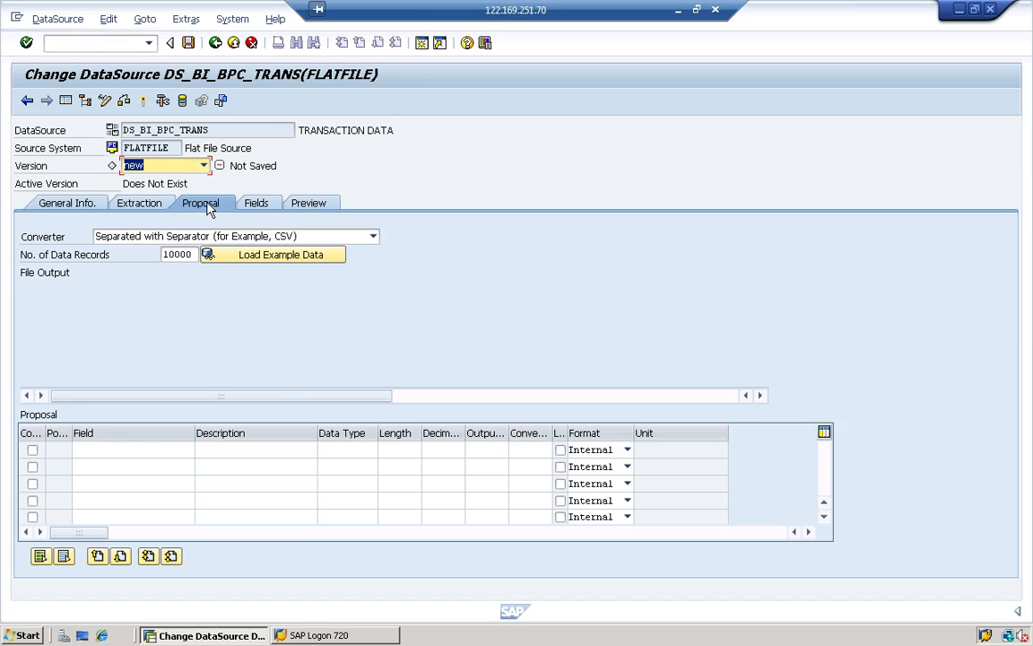
pyautogui.click(242, 260)
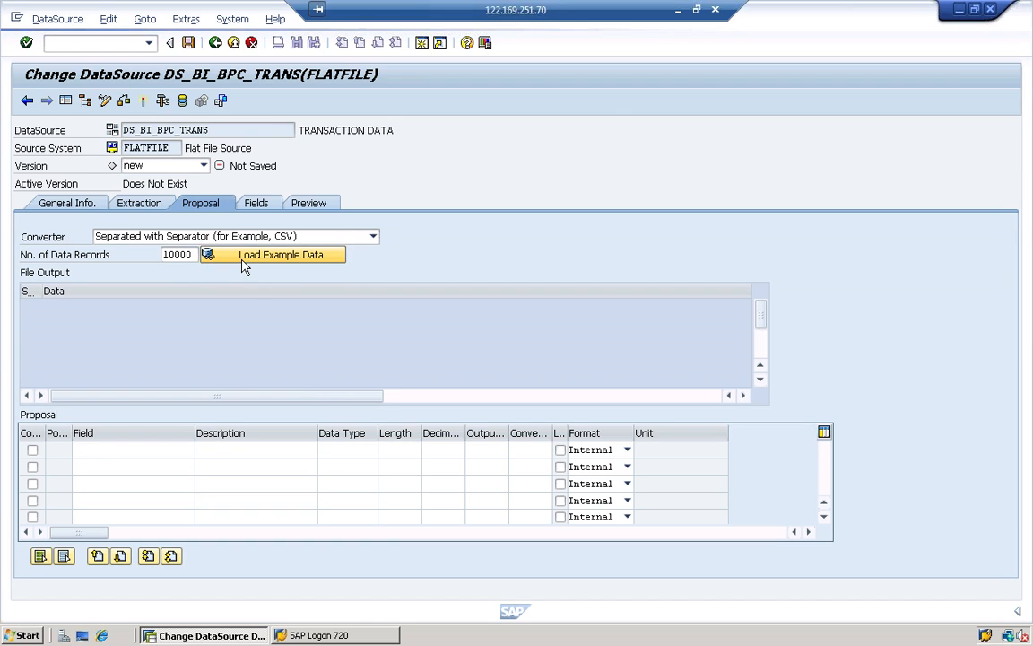
pyautogui.click(246, 258)
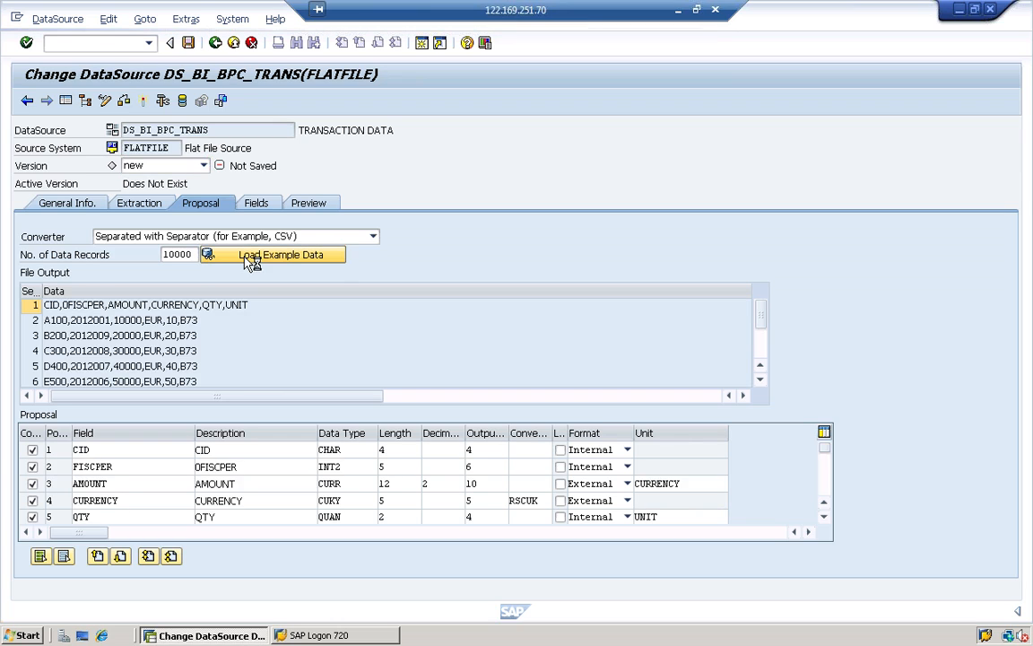
pyautogui.click(258, 203)
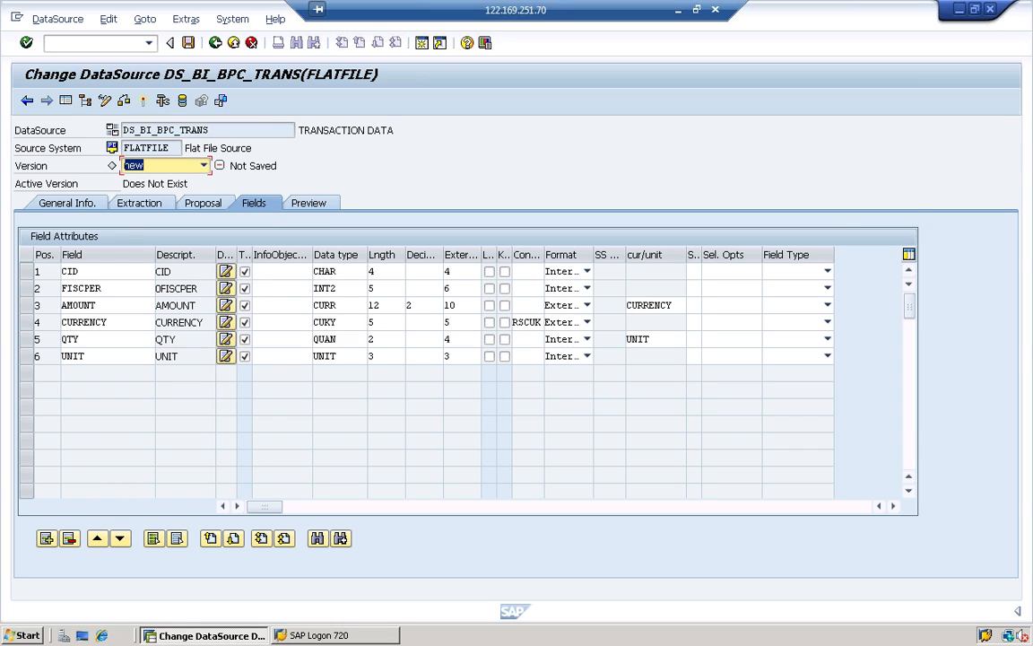
pyautogui.click(312, 270)
pyautogui.write('Z')
pyautogui.press('BackSpace')
pyautogui.write('CI')
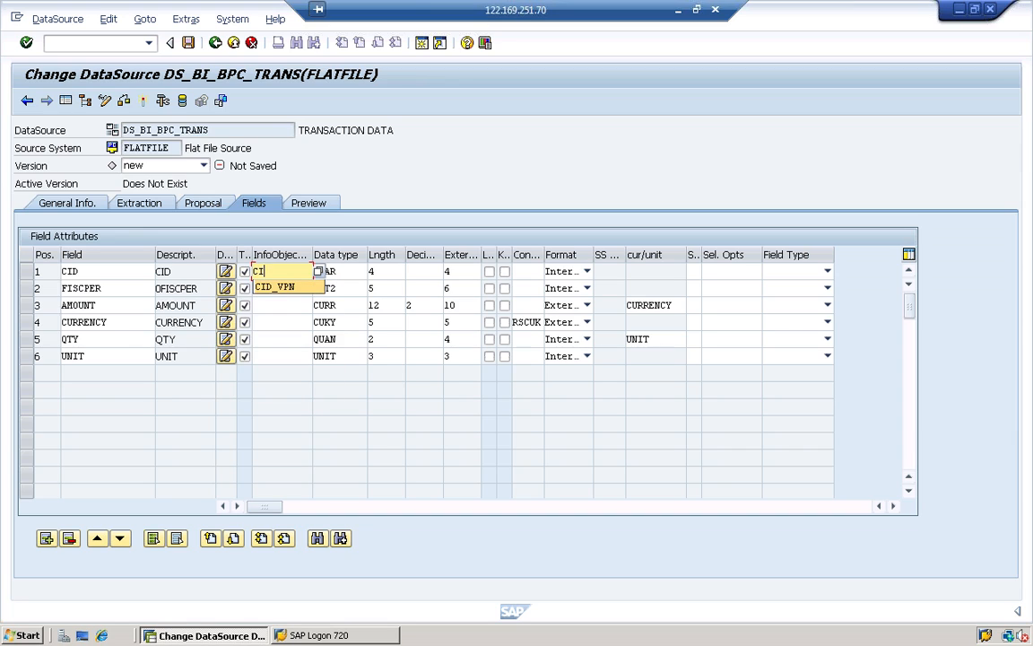
# - In a new RSA1 session, look up the customer ID InfoObject's technical name under INFOAREA FOR BPC, and return to the DataSource
pyautogui.click(112, 46)
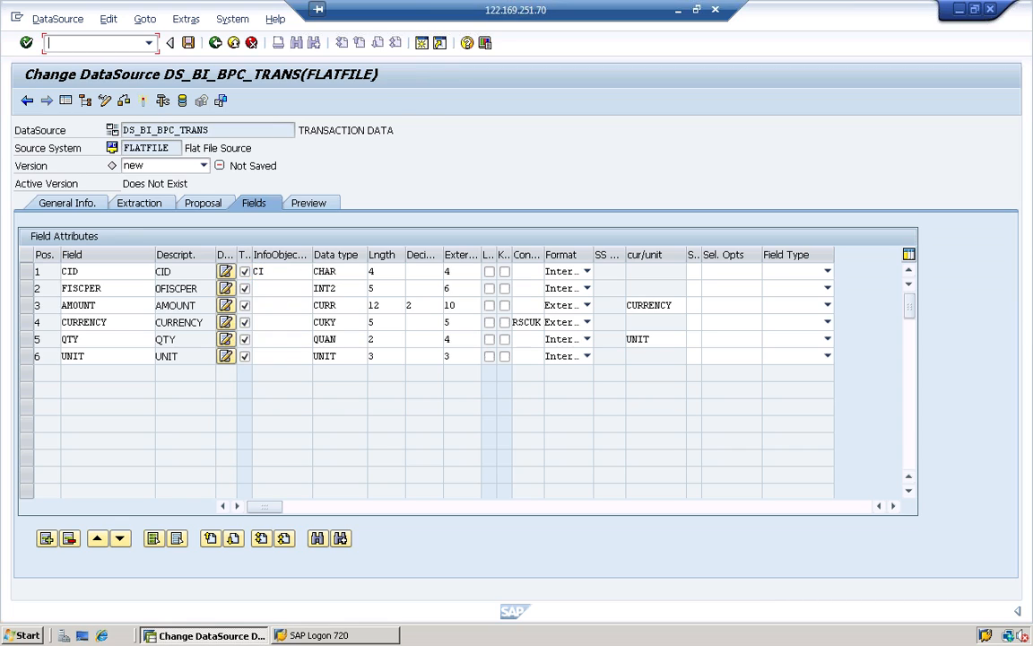
pyautogui.write('/ORSA1')
pyautogui.press('Return')
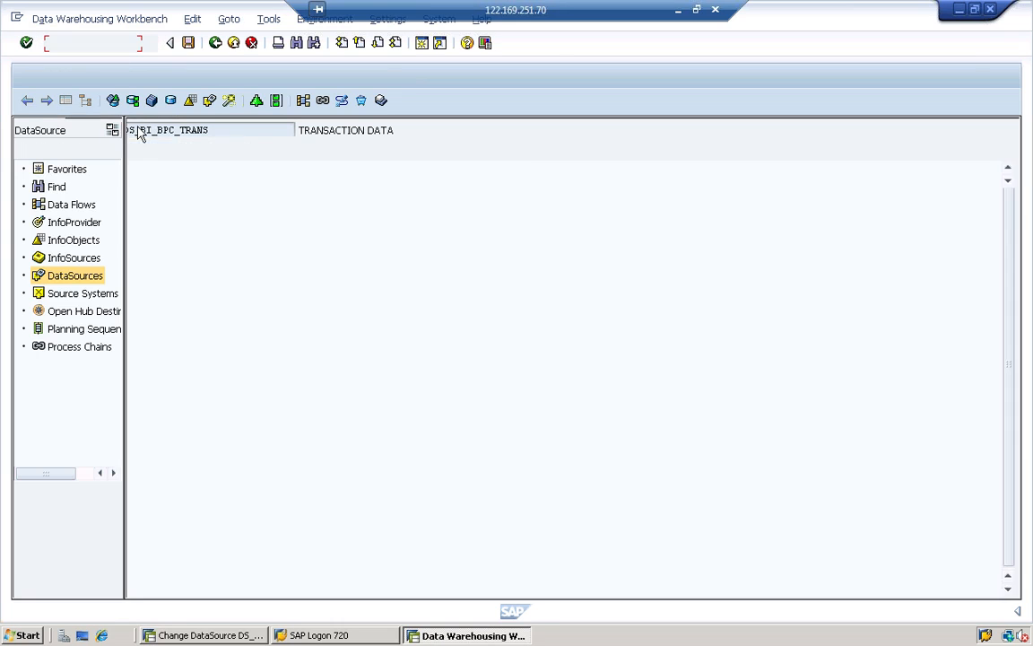
pyautogui.click(74, 240)
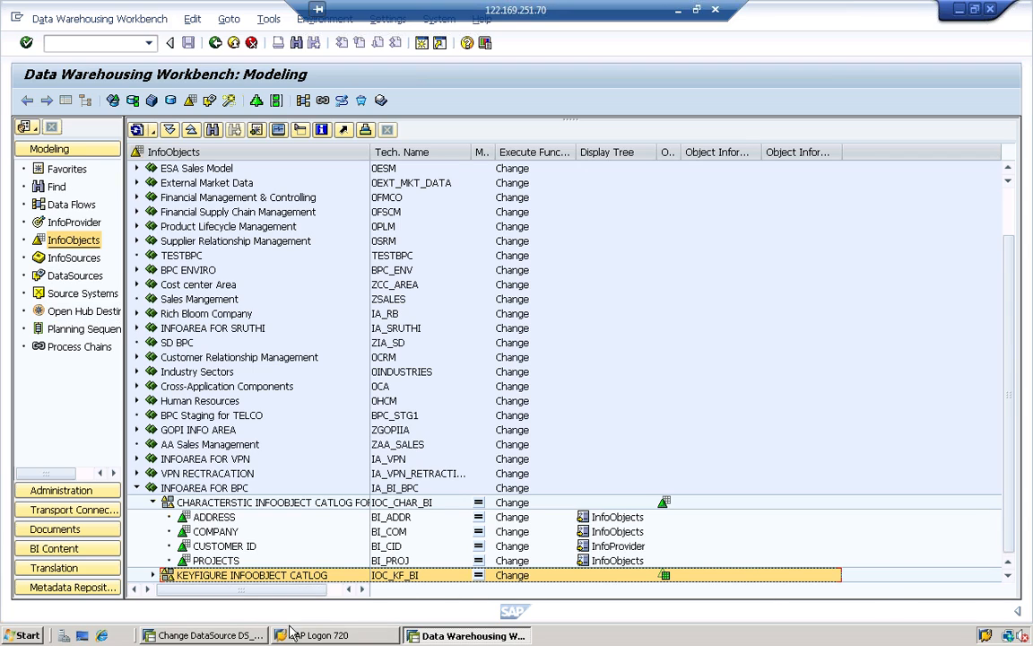
pyautogui.click(224, 638)
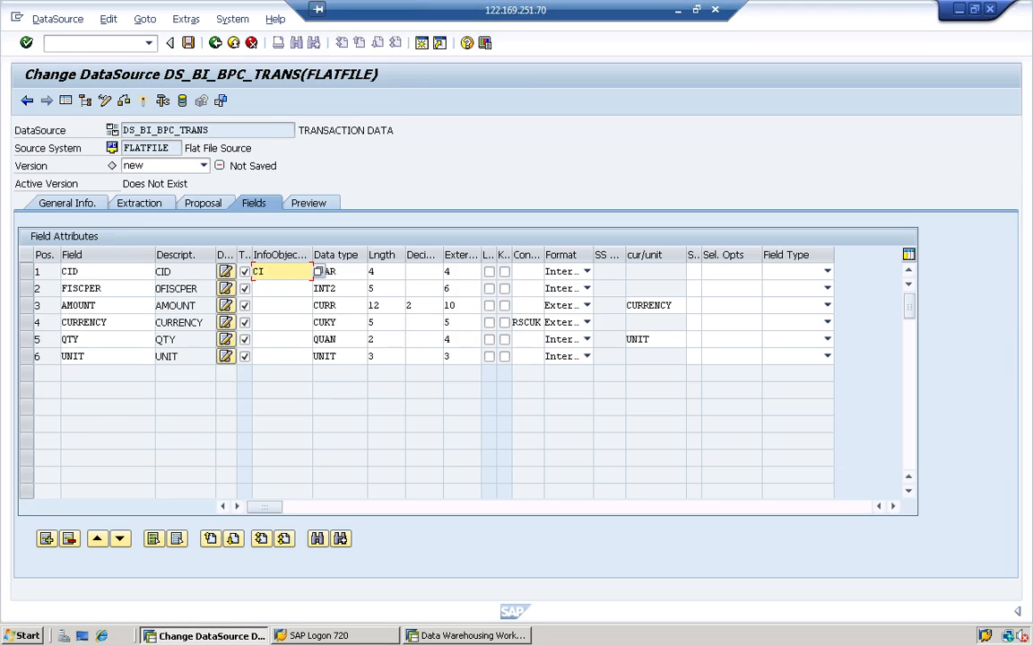
# - Assign InfoObject BI_CID to the CID field of the DataSource
pyautogui.press('BackSpace')
pyautogui.press('BackSpace')
pyautogui.write('BI')
pyautogui.press('Down')
pyautogui.press('Down')
pyautogui.press('Up')
pyautogui.press('Return')
# - Assign InfoObject 0FISCPER to the FISCPER field
pyautogui.press('Down')
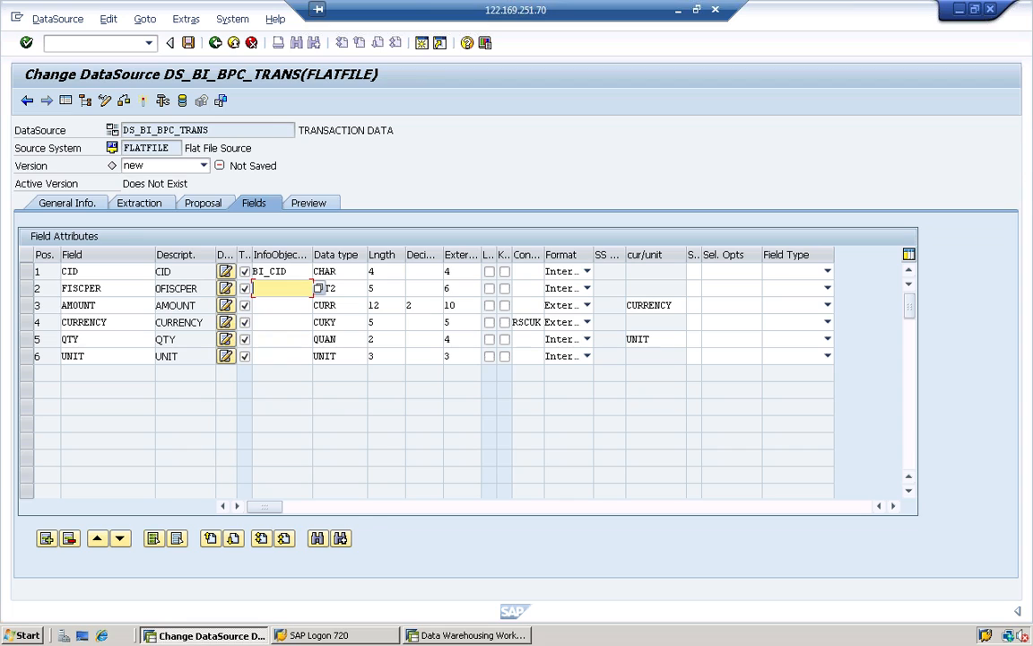
pyautogui.write('0')
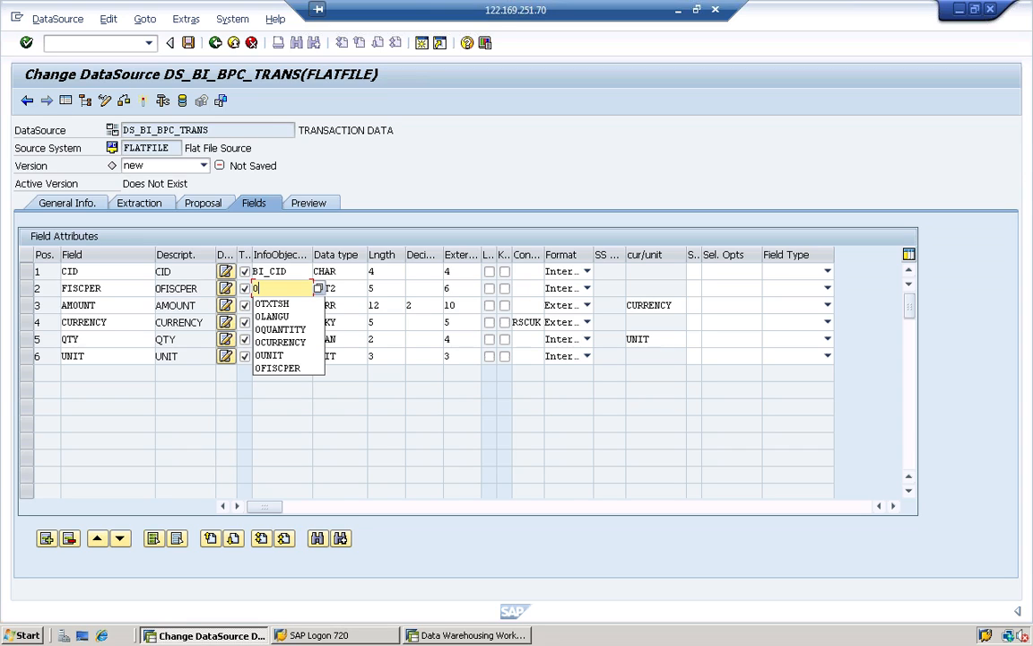
pyautogui.press('Down')
pyautogui.press('Down')
pyautogui.press('Down')
pyautogui.press('Down')
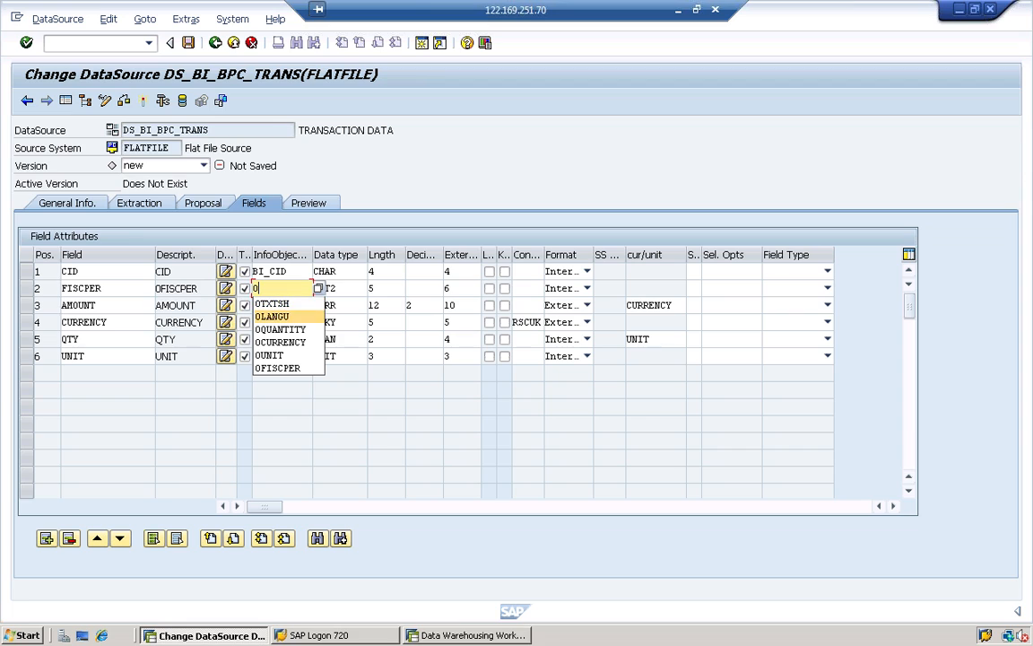
pyautogui.write('FI')
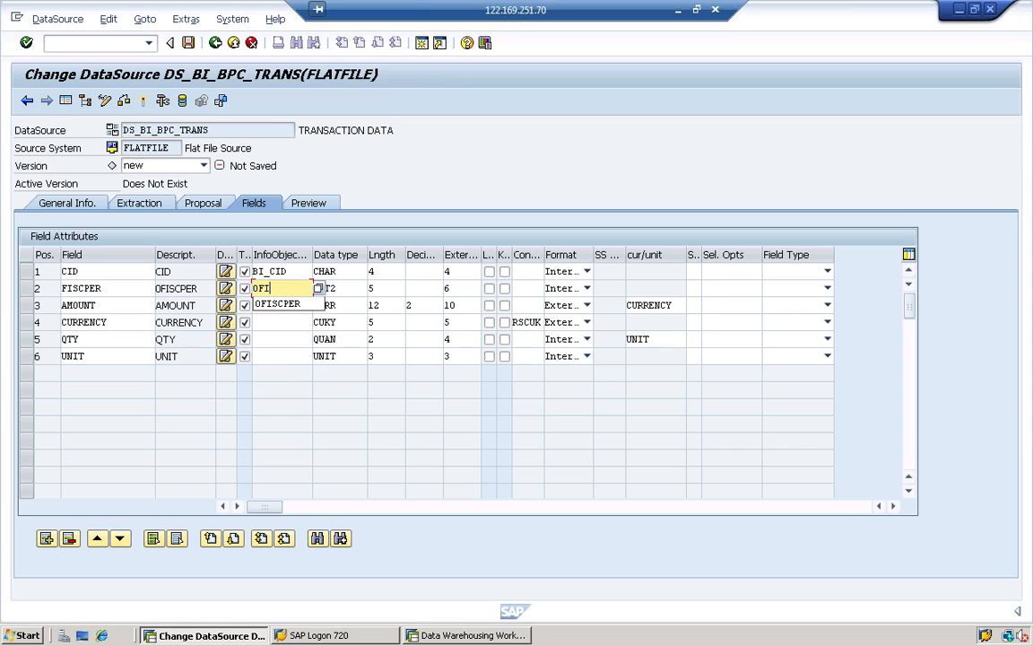
pyautogui.press('Down')
pyautogui.press('Return')
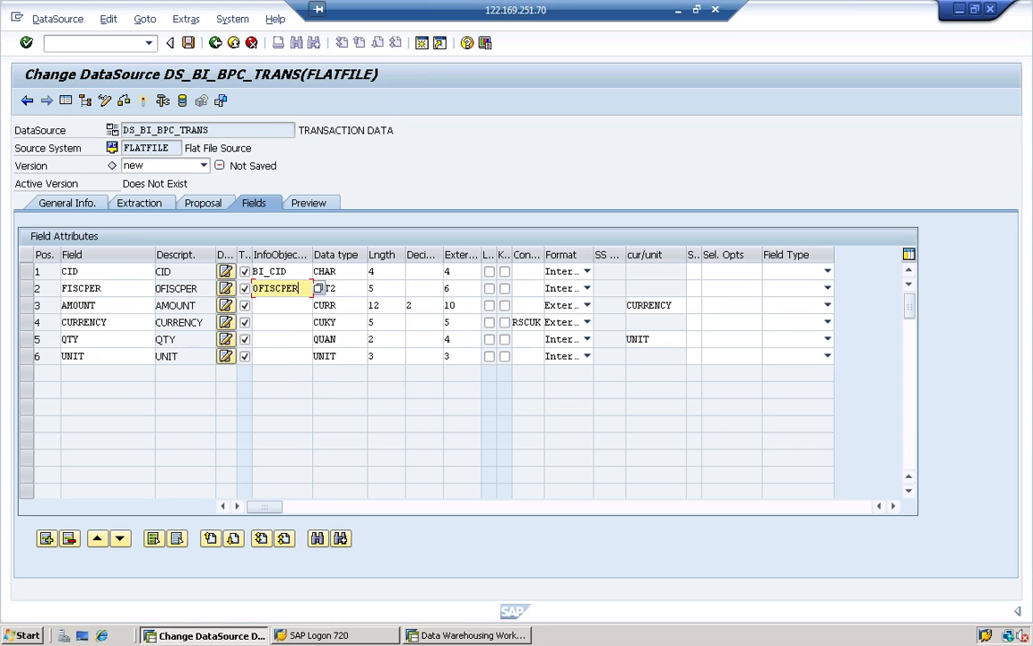
# - Assign InfoObject BI_AMT to the AMOUNT field and 0CURRENCY to the CURRENCY field
pyautogui.click(282, 306)
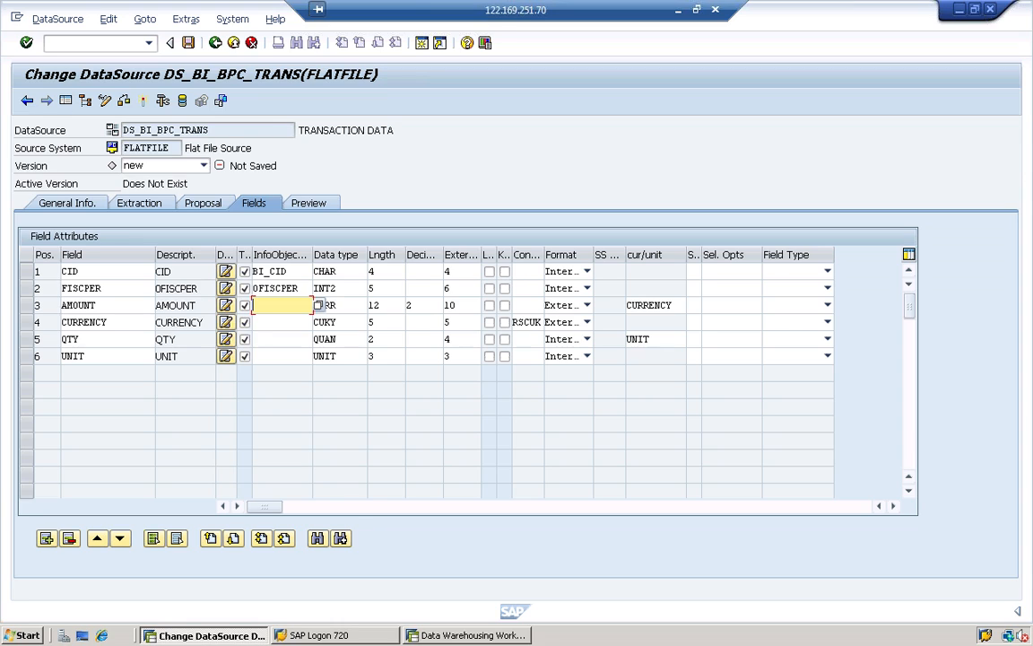
pyautogui.write('BI_')
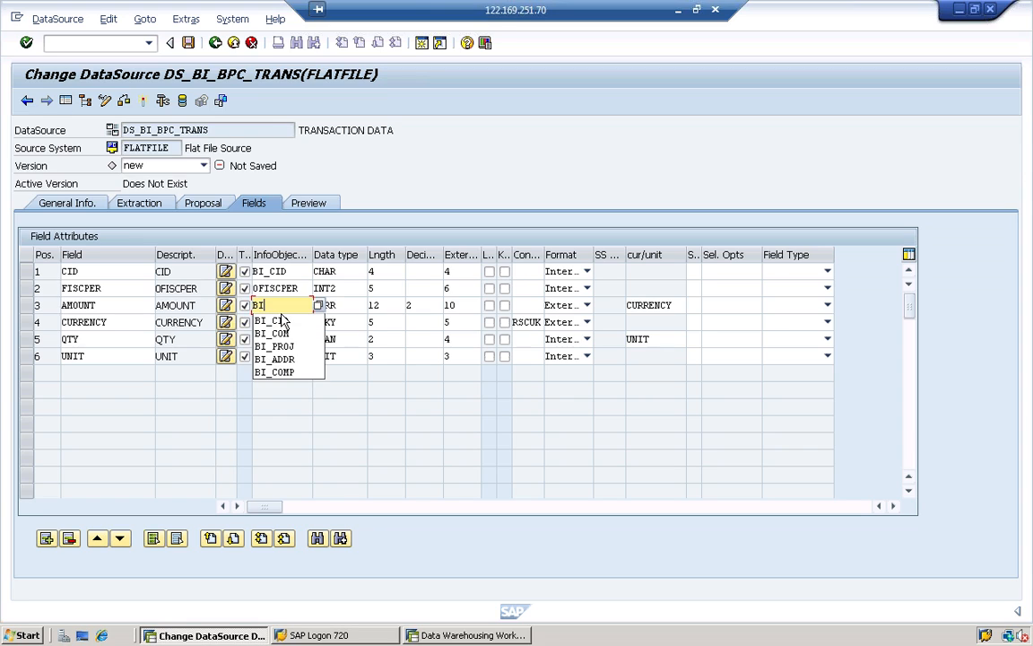
pyautogui.write('AMT')
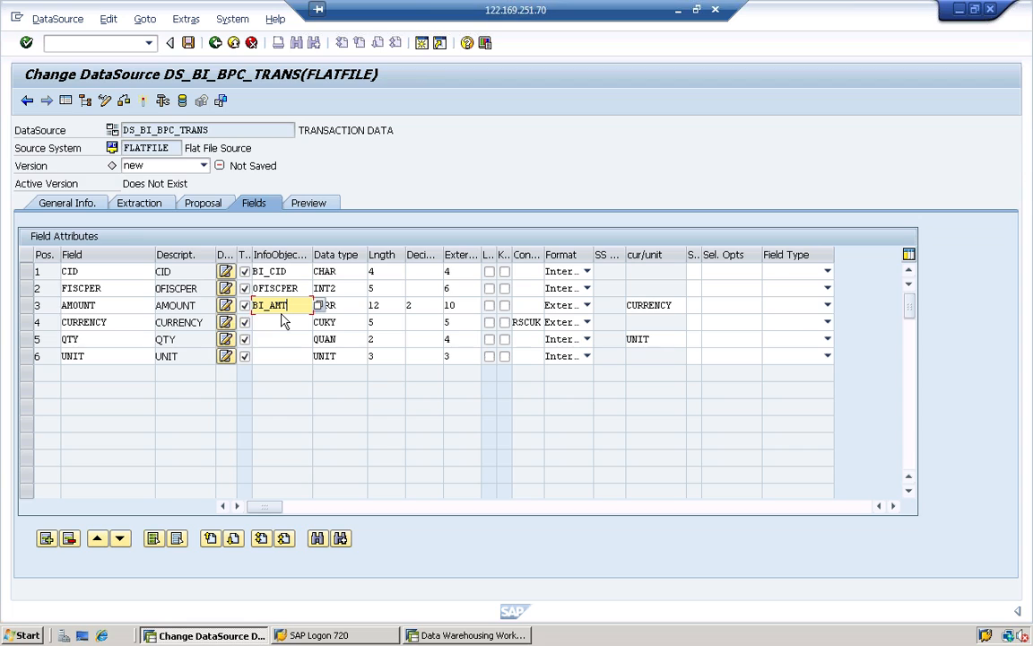
pyautogui.press('Return')
pyautogui.press('Down')
pyautogui.write('0C')
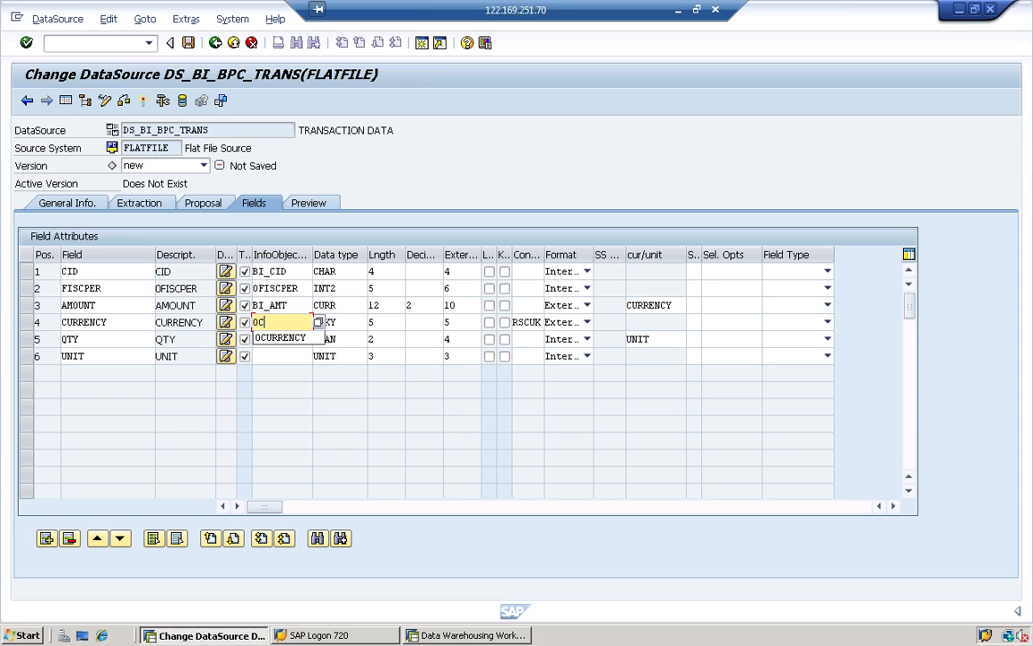
pyautogui.press('Down')
pyautogui.press('Return')
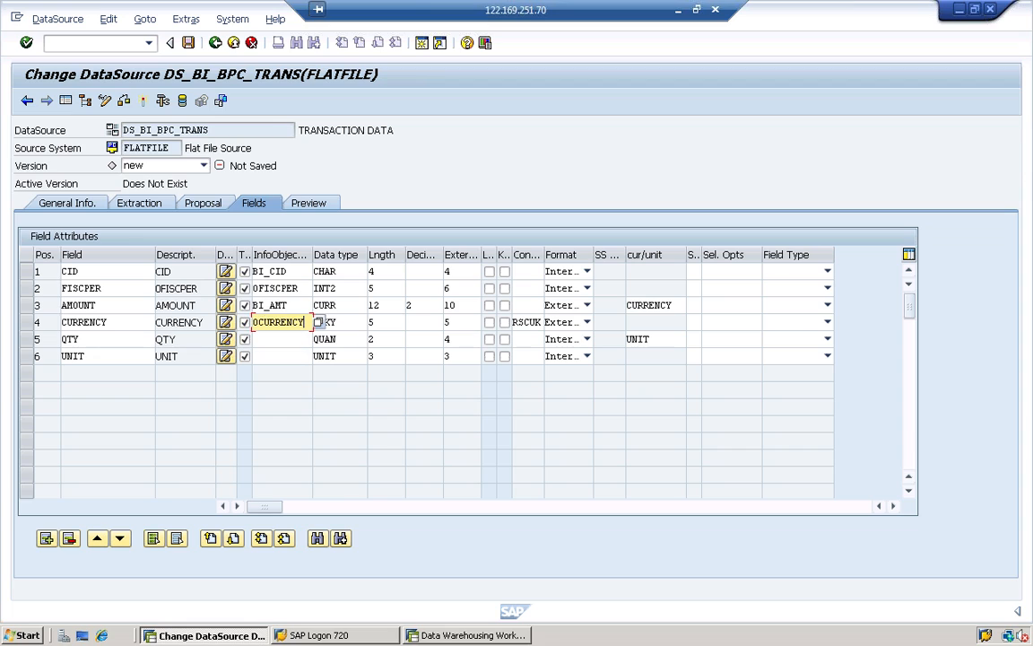
# - Assign InfoObject BI_QTY to the QTY field and 0UNIT to the UNIT field
pyautogui.press('Down')
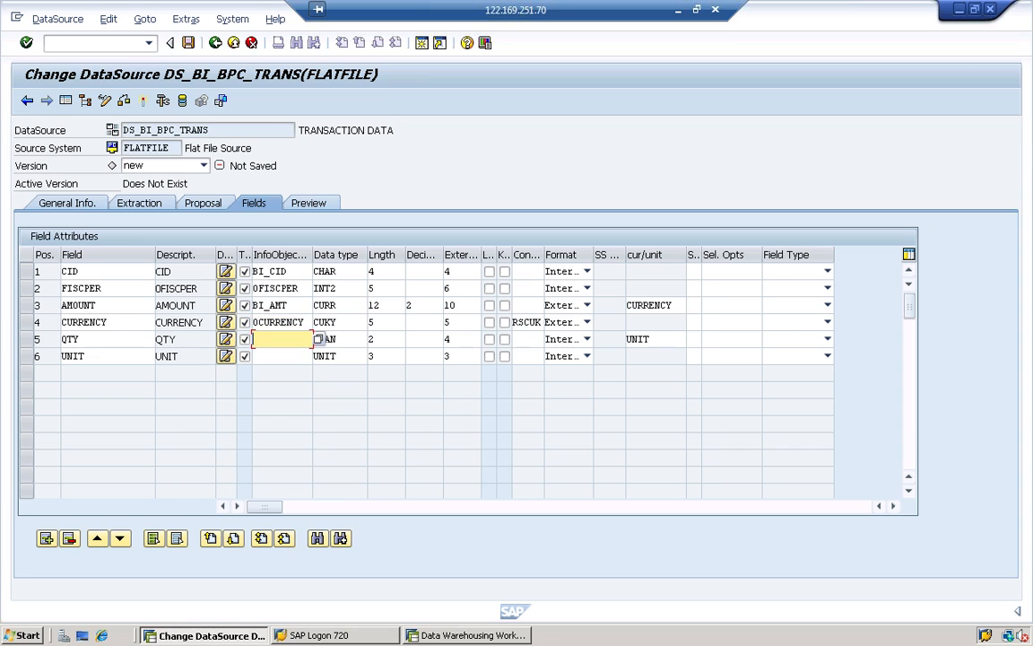
pyautogui.write('BI_QTY')
pyautogui.press('Down')
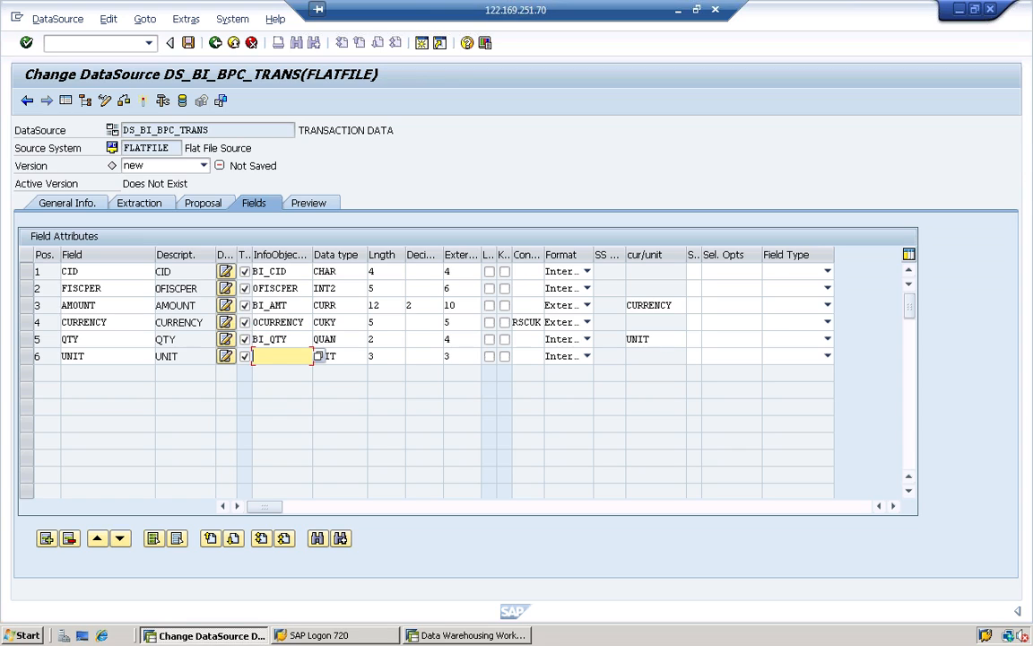
pyautogui.write('0un')
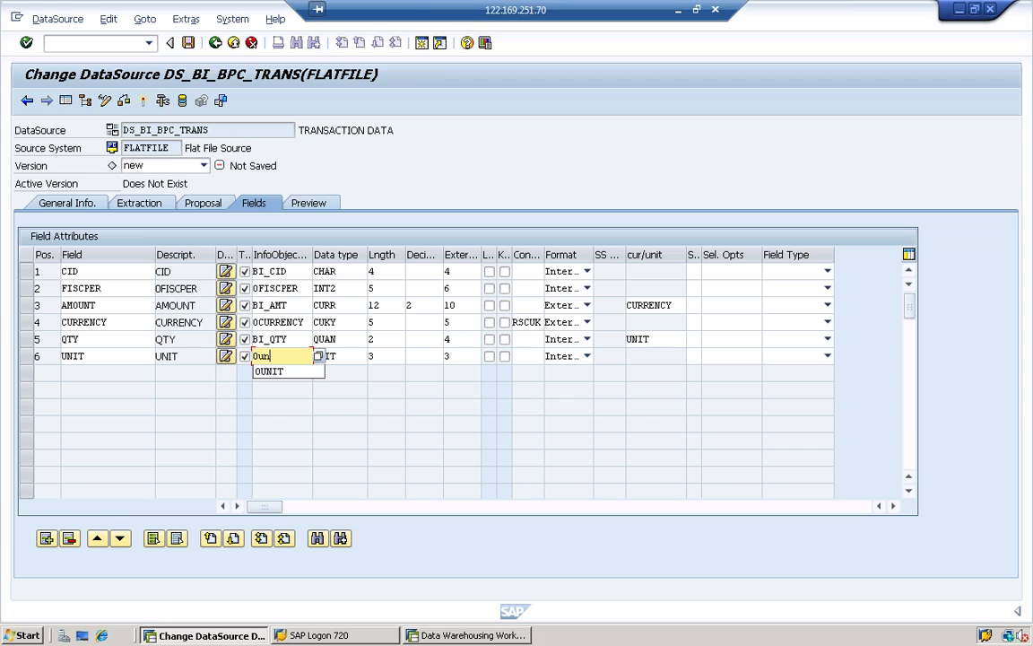
pyautogui.press('Down')
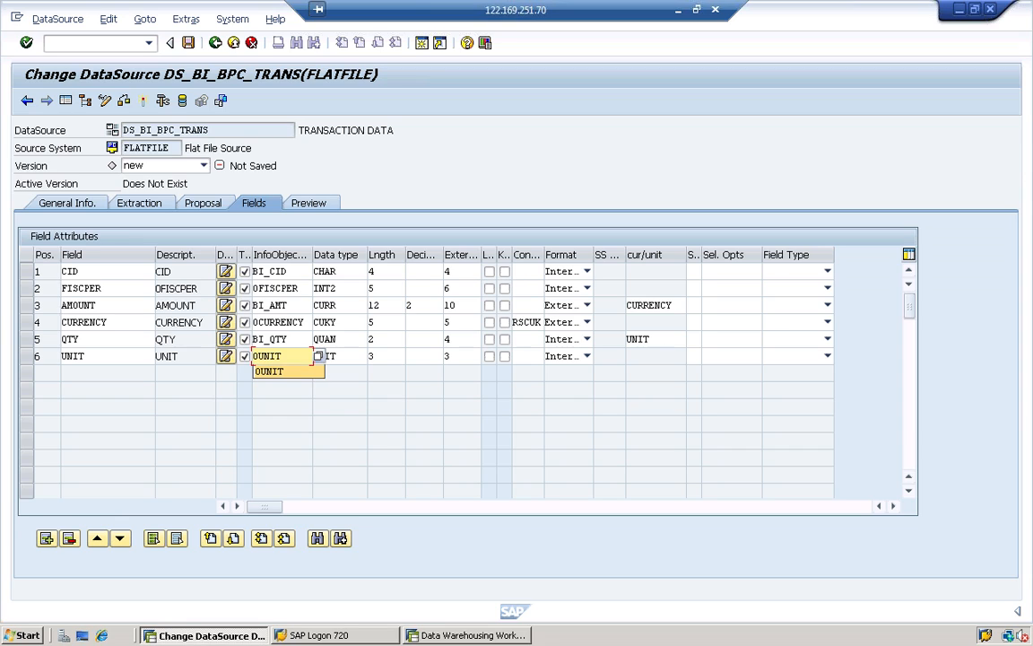
pyautogui.press('Return')
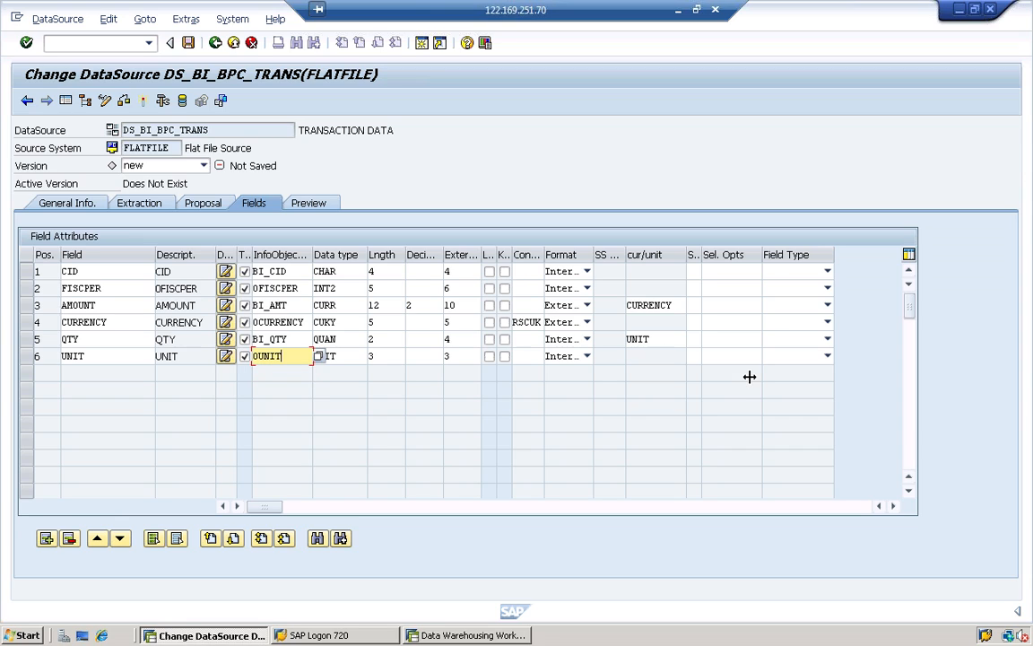
# - Apply the InfoObject assignments and copy the field properties from the InfoObjects over the existing entries
pyautogui.click(310, 205)
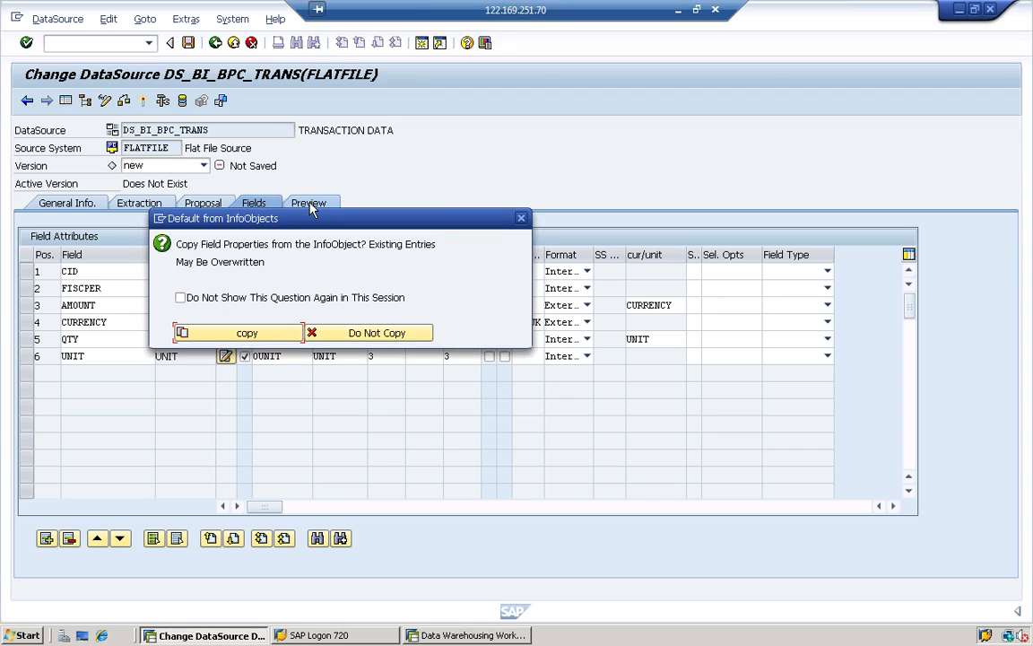
pyautogui.click(254, 344)
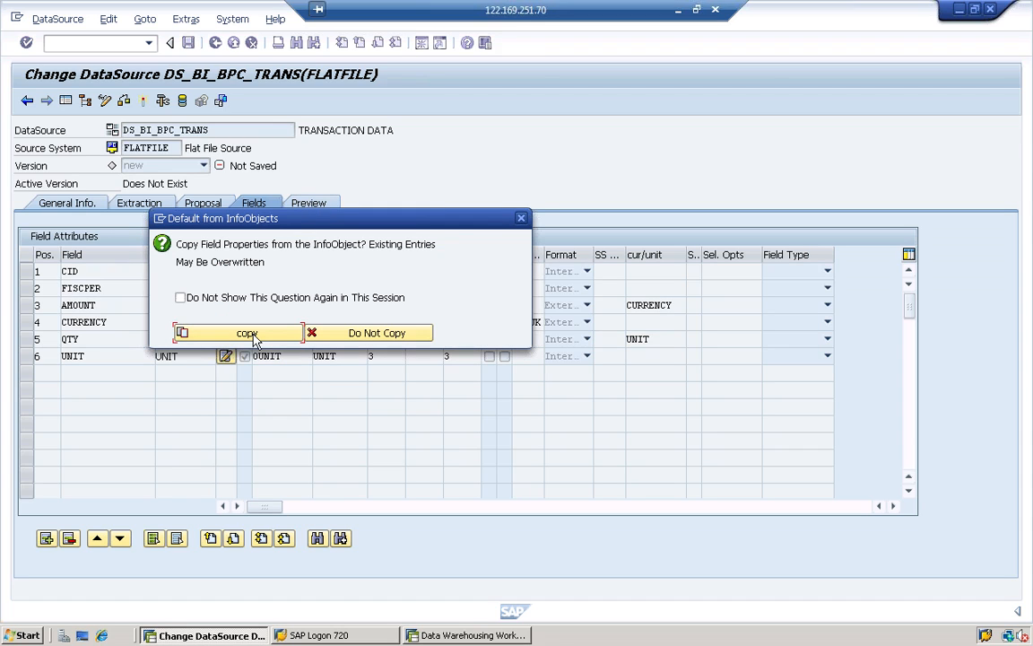
pyautogui.click(254, 337)
pyautogui.click(247, 334)
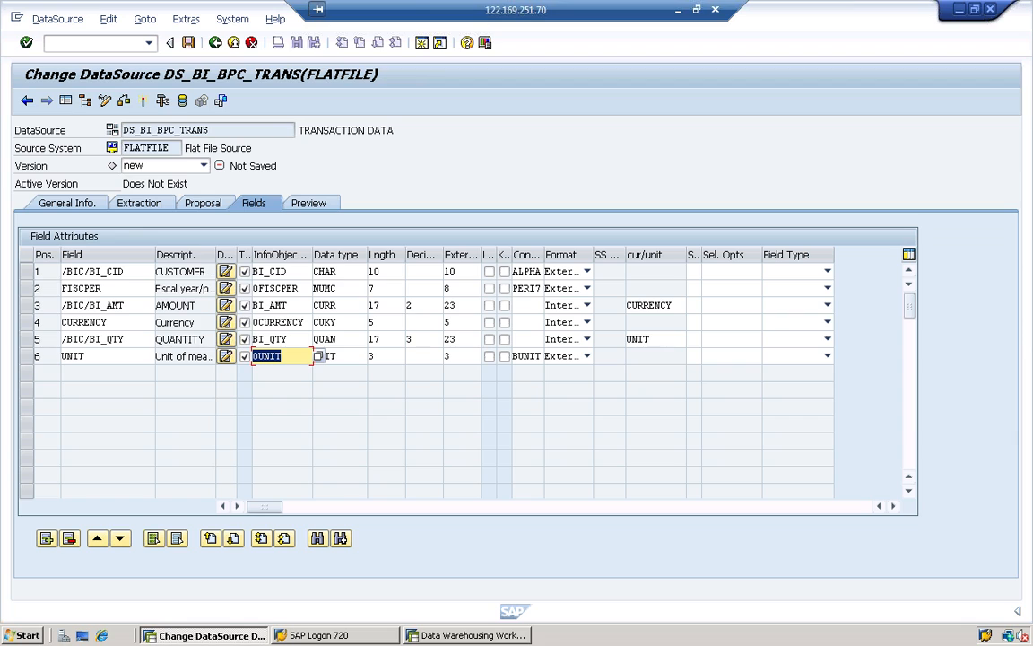
# - Read the preview data for 10000 records, activating the DataSource and accepting the log messages
pyautogui.click(321, 205)
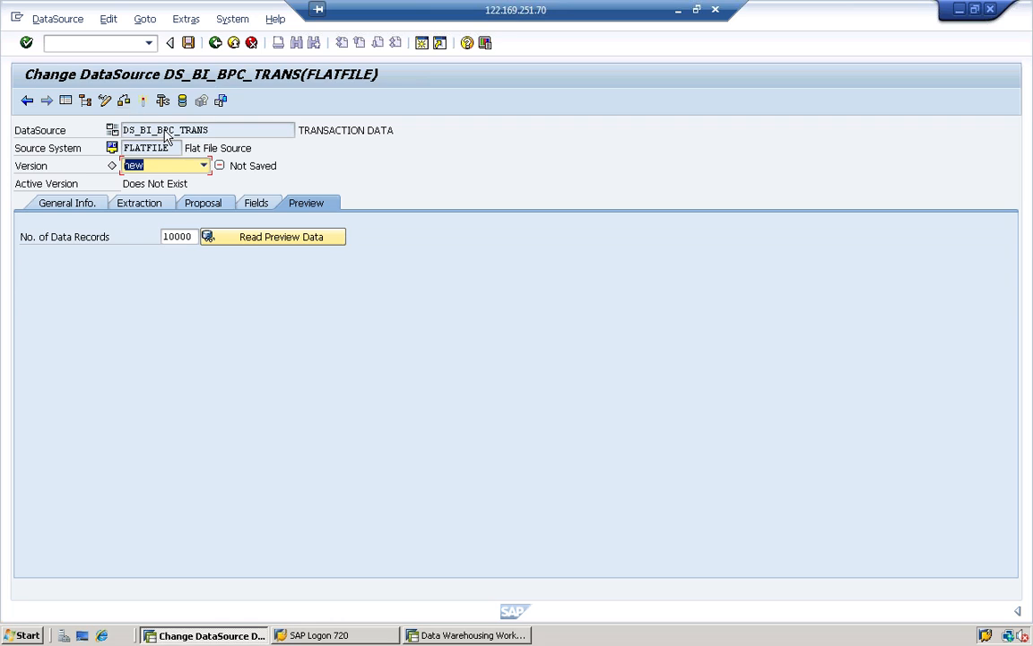
pyautogui.click(235, 243)
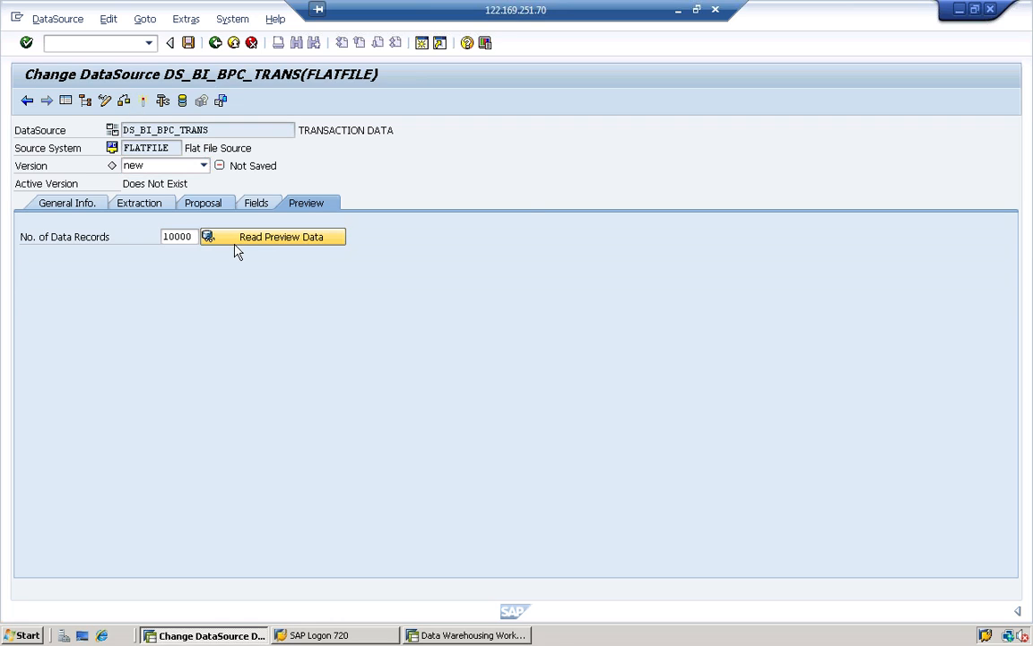
pyautogui.click(246, 316)
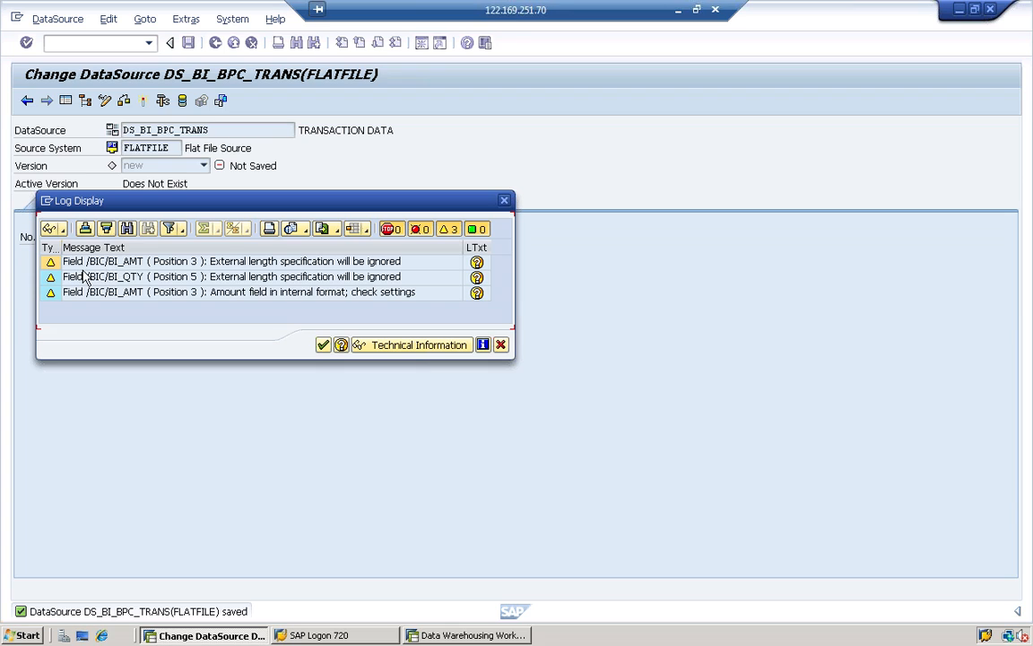
pyautogui.click(324, 348)
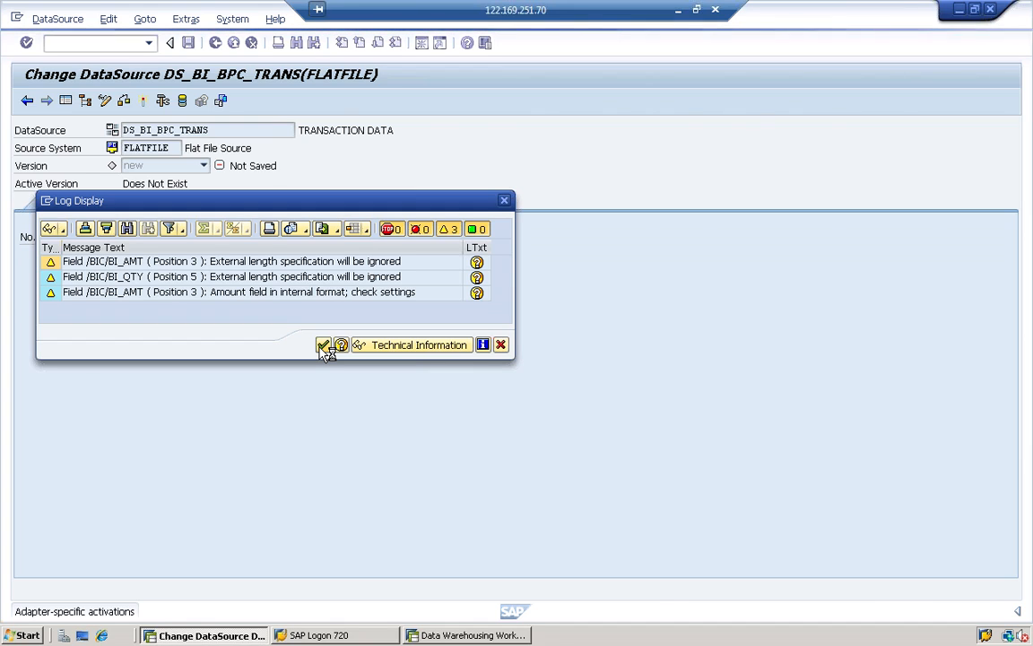
pyautogui.click(323, 347)
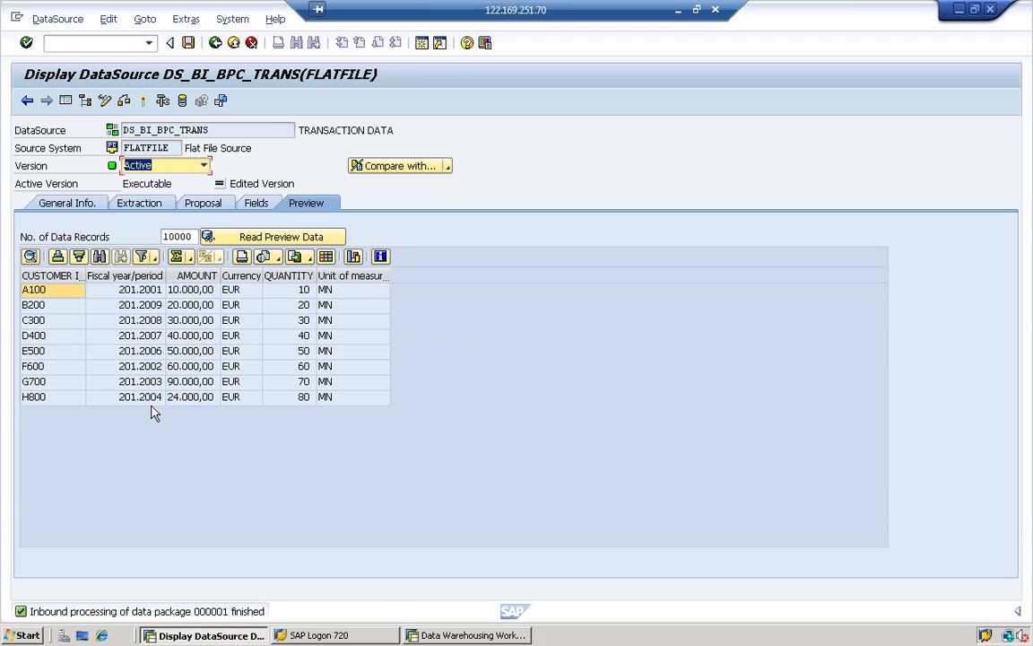
# - Change the FISCPER field's format to Internal in DS_BI_BPC_TRANS and activate the DataSource, accepting the log
pyautogui.click(258, 204)
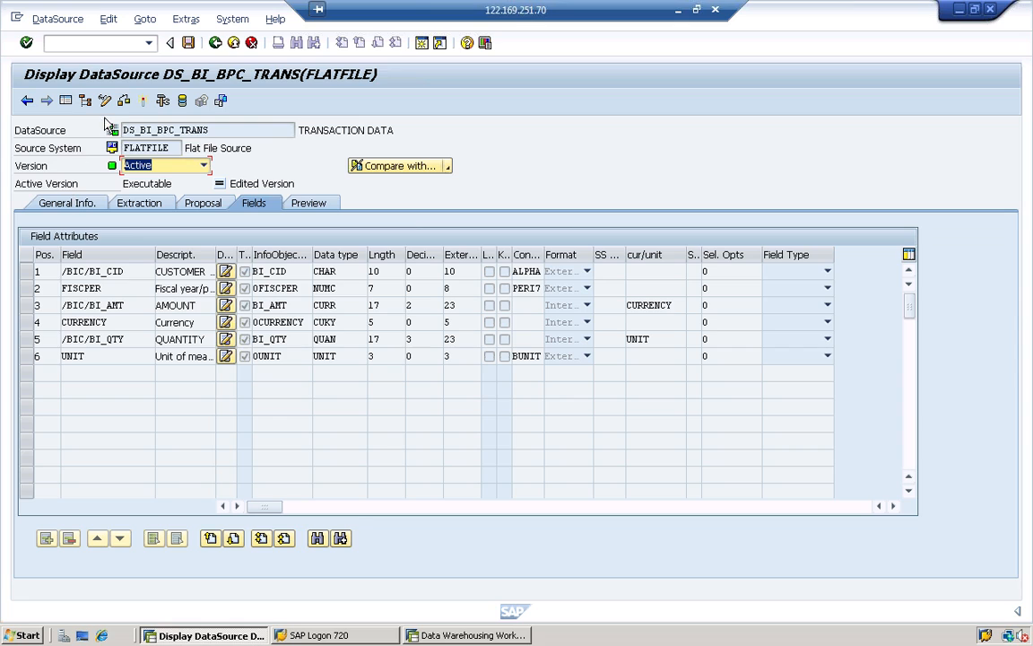
pyautogui.click(107, 101)
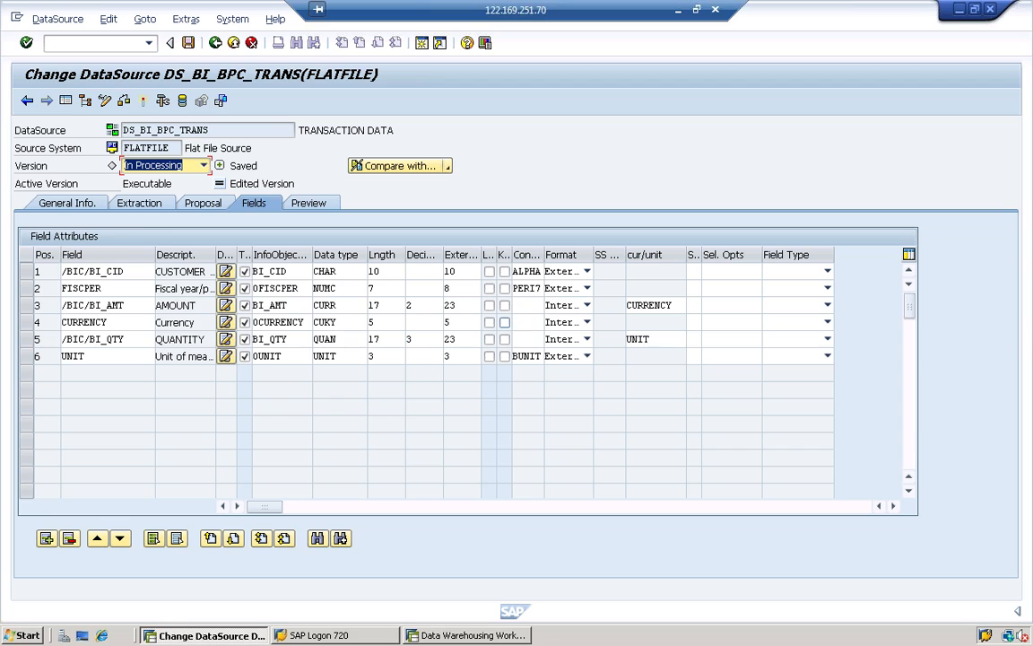
pyautogui.click(588, 288)
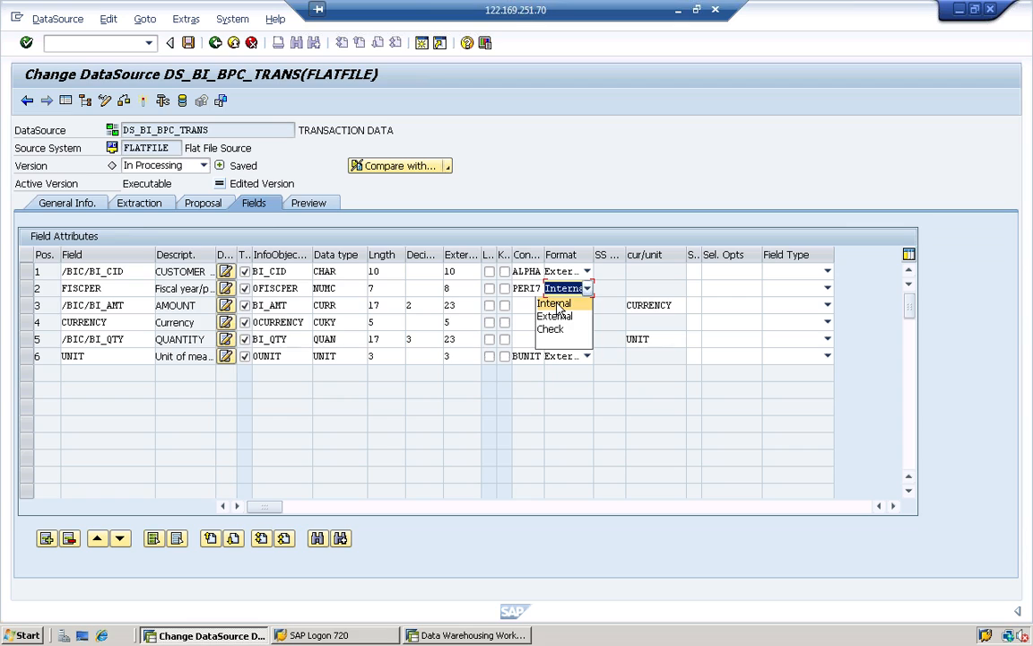
pyautogui.click(556, 304)
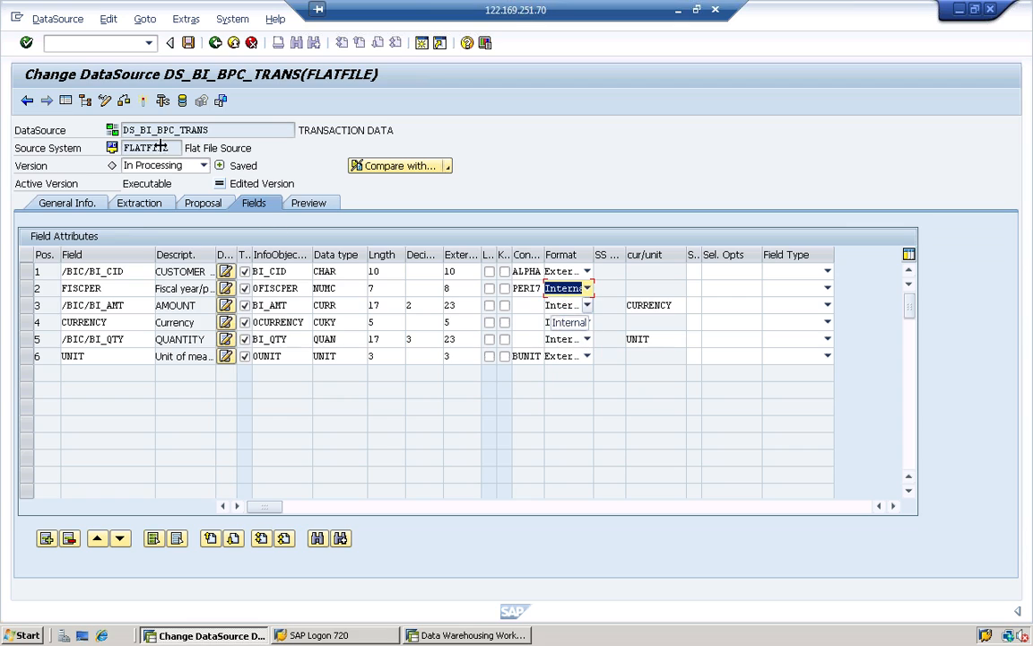
pyautogui.click(142, 101)
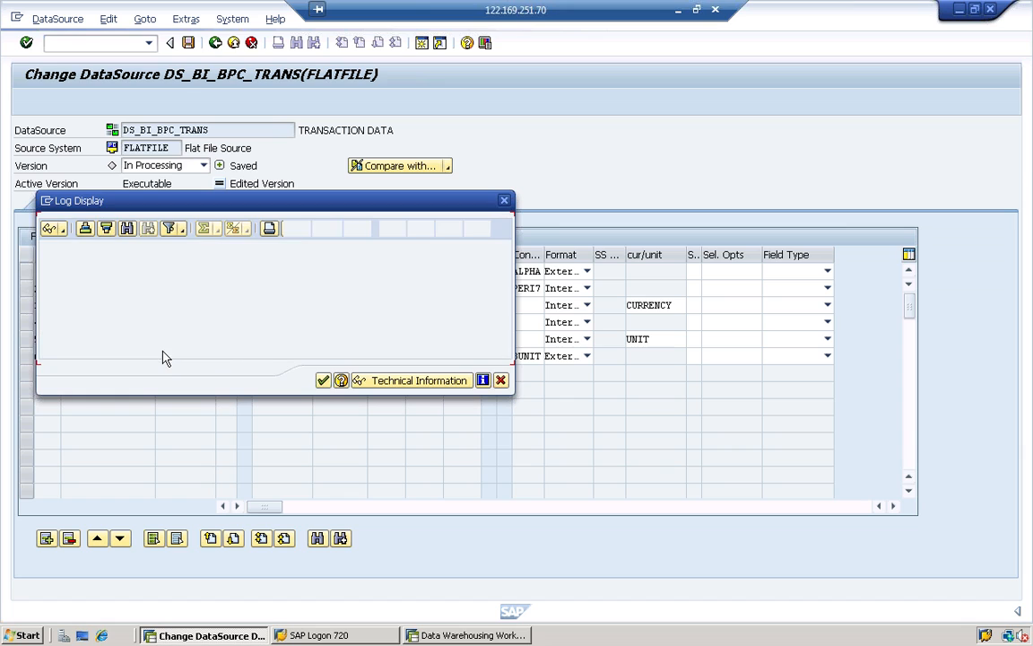
pyautogui.click(325, 382)
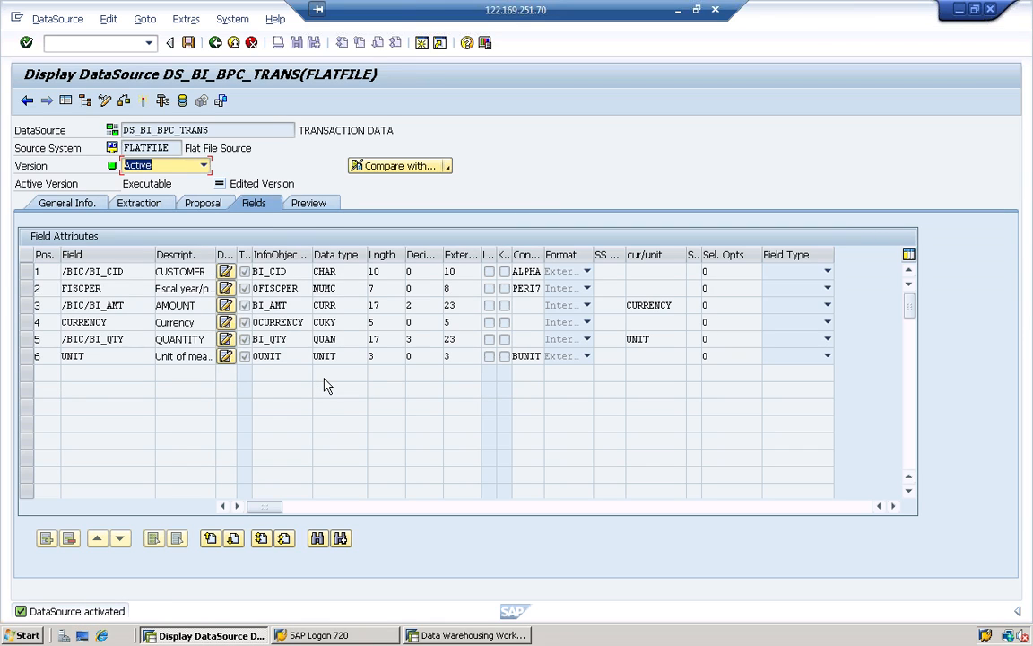
# - Open the data preview, reactivate the already active DataSource DS_BI_BPC_TRANS, and return to the DataSource tree
pyautogui.click(308, 204)
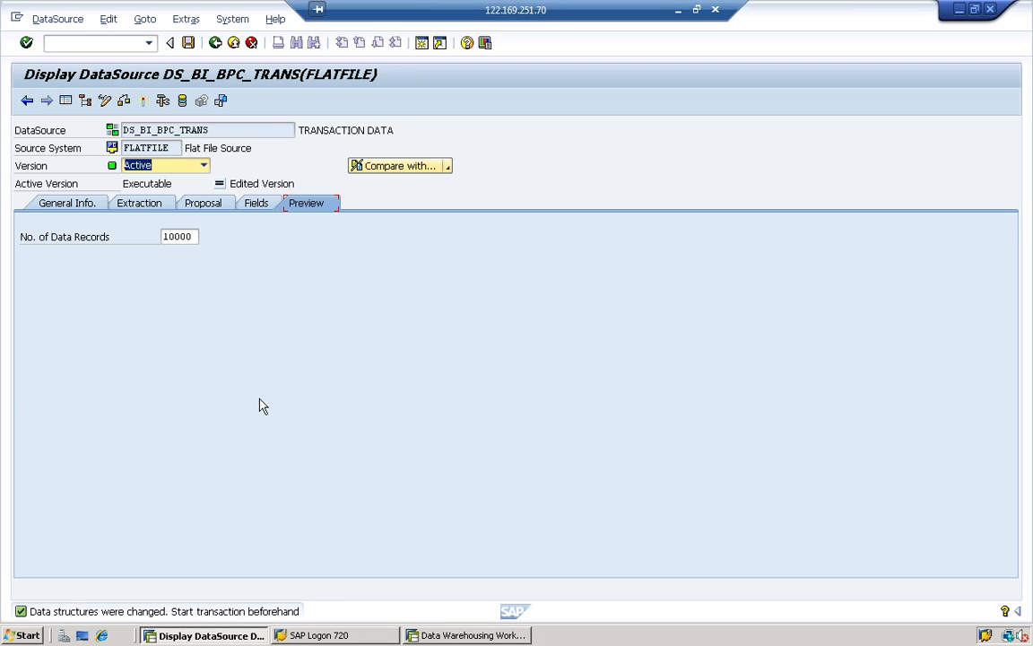
pyautogui.click(145, 101)
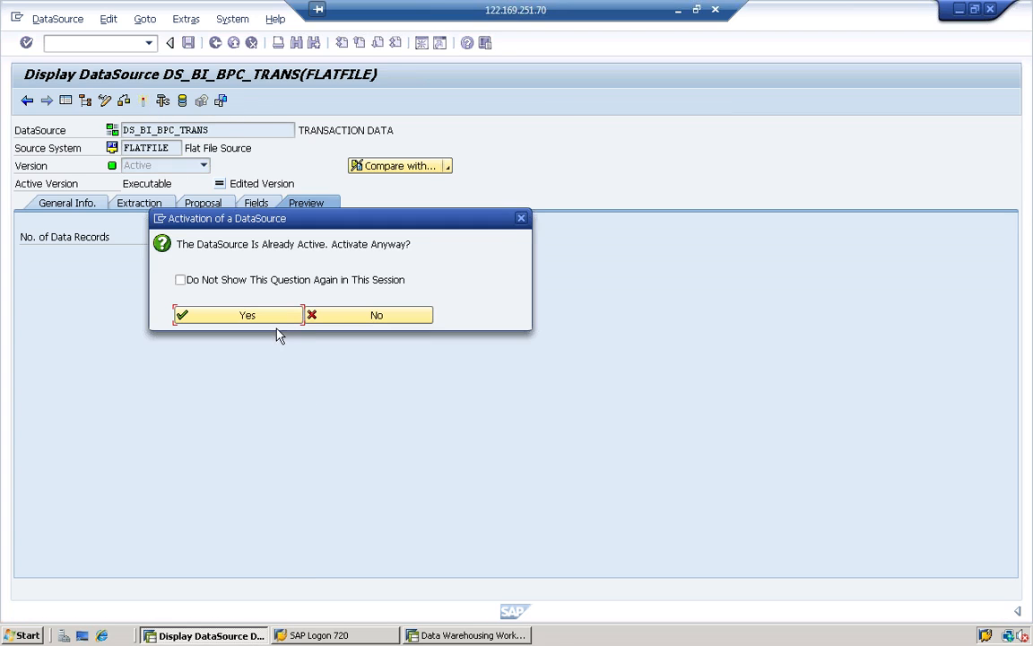
pyautogui.click(246, 316)
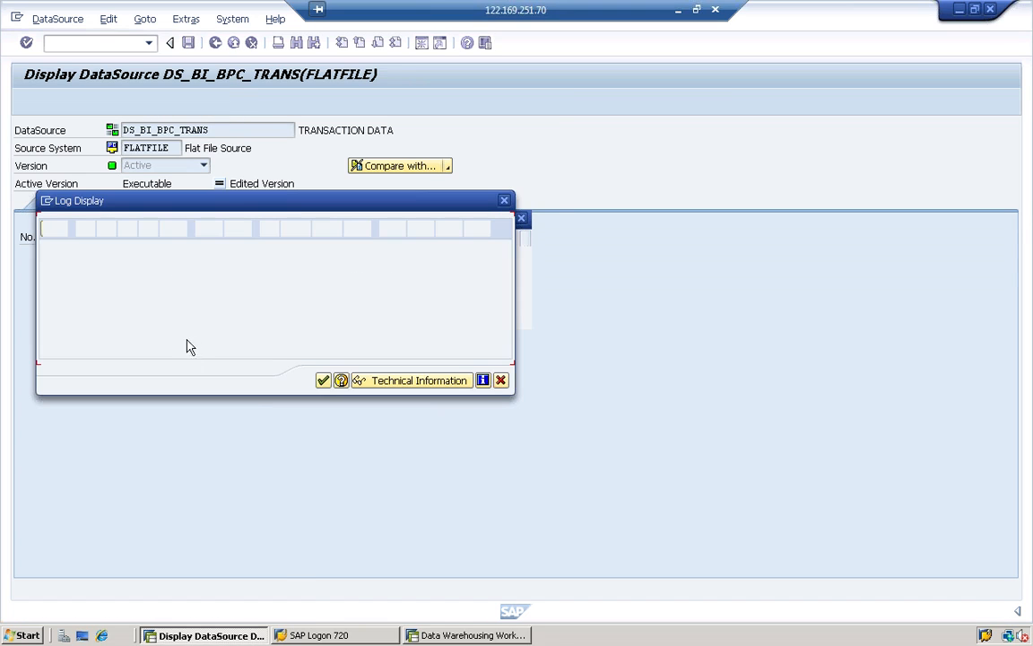
pyautogui.click(323, 380)
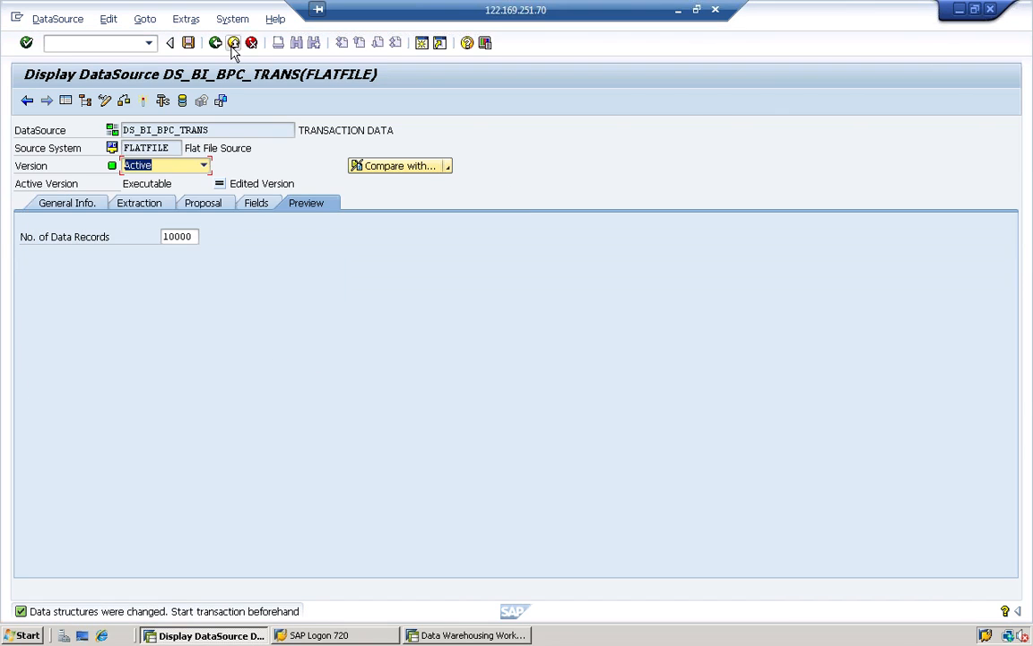
pyautogui.click(233, 45)
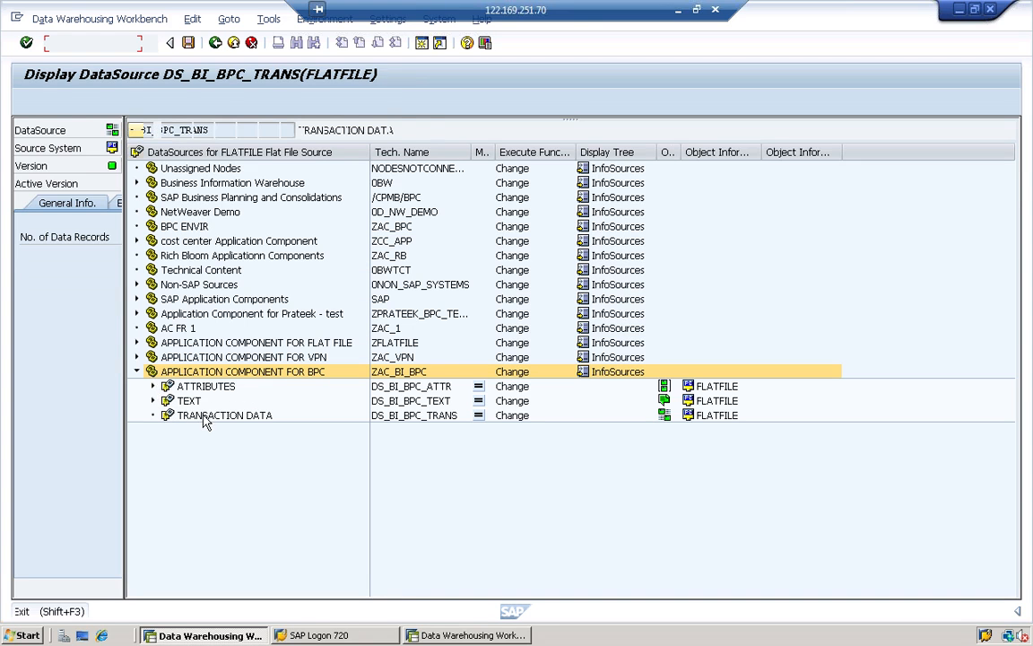
# - Create an InfoPackage for the TRANSACTION DATA DataSource with the description INFOPACKAGE FOR TRANSACTION DATA
pyautogui.click(206, 416)
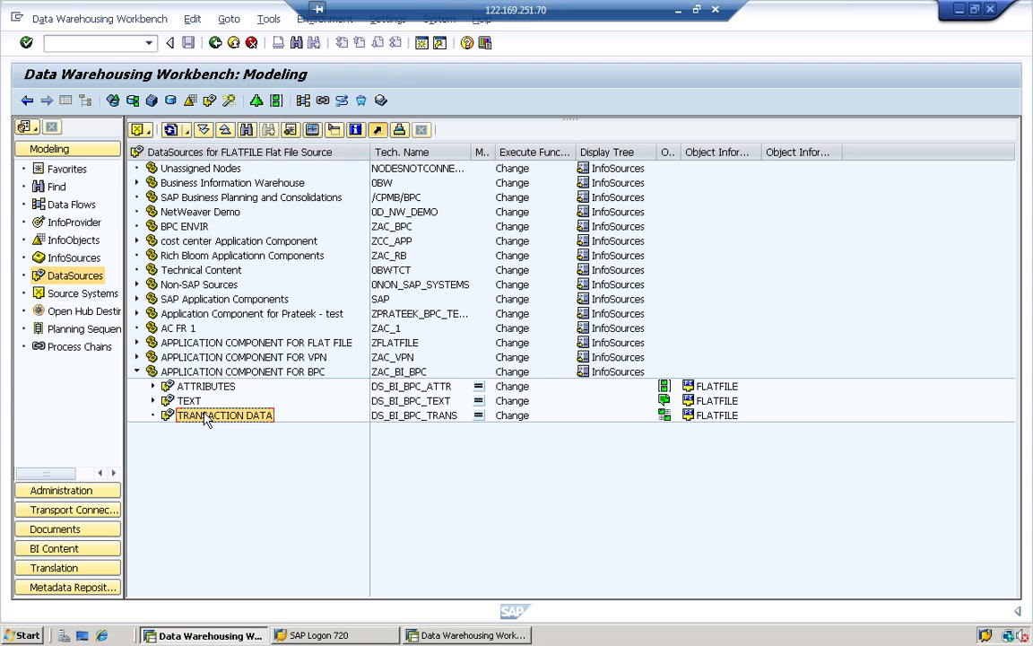
pyautogui.rightClick(206, 416)
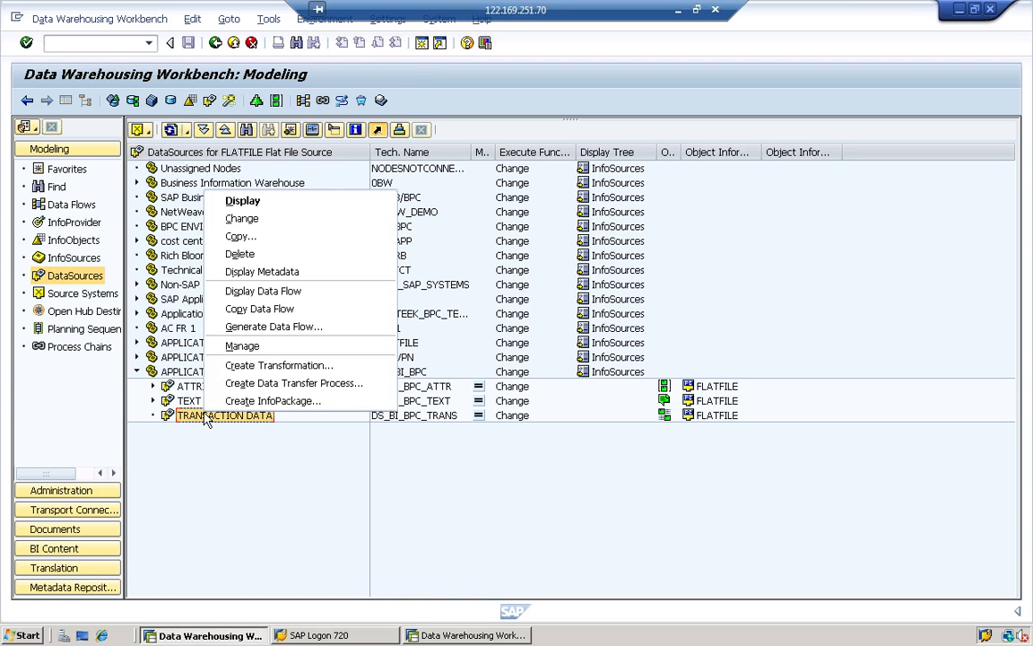
pyautogui.click(244, 401)
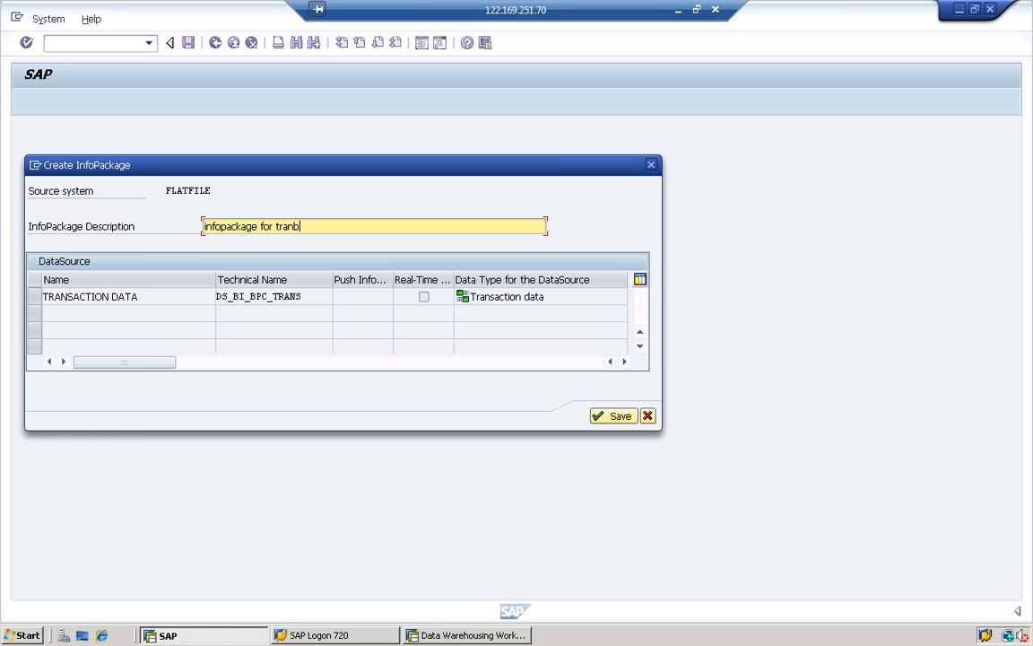
pyautogui.press('BackSpace')
pyautogui.press('BackSpace')
pyautogui.press('BackSpace')
pyautogui.press('BackSpace')
pyautogui.press('BackSpace')
pyautogui.press('BackSpace')
pyautogui.press('BackSpace')
pyautogui.press('BackSpace')
pyautogui.press('BackSpace')
pyautogui.press('BackSpace')
pyautogui.press('BackSpace')
pyautogui.press('BackSpace')
pyautogui.press('BackSpace')
pyautogui.press('BackSpace')
pyautogui.press('BackSpace')
pyautogui.press('BackSpace')
pyautogui.press('BackSpace')
pyautogui.press('BackSpace')
pyautogui.press('BackSpace')
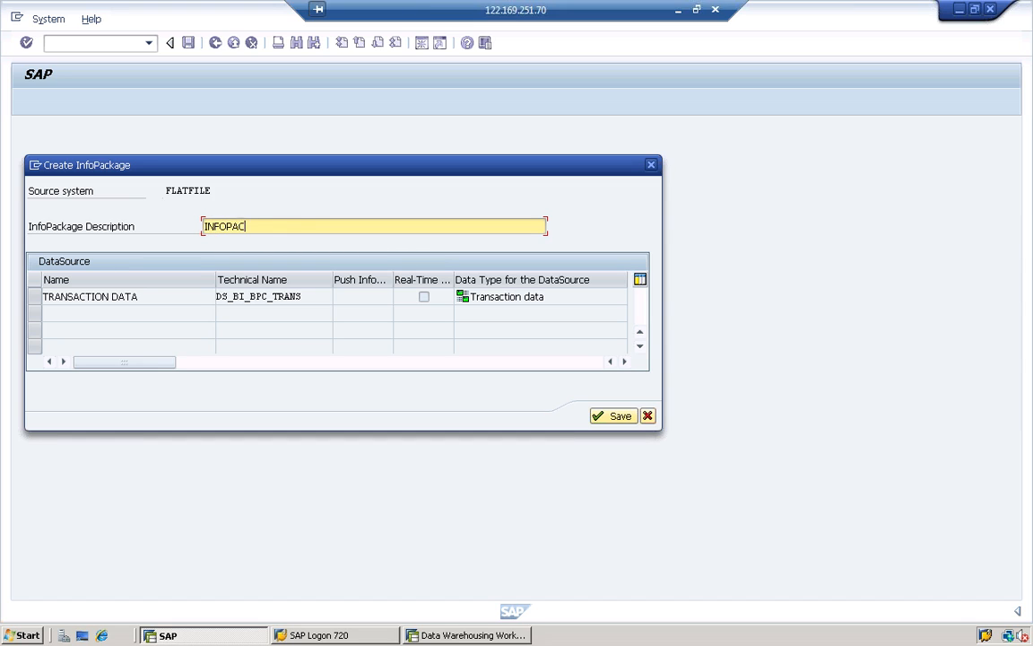
pyautogui.write('INFOPACKAGE FOR TRANSACTION DATA')
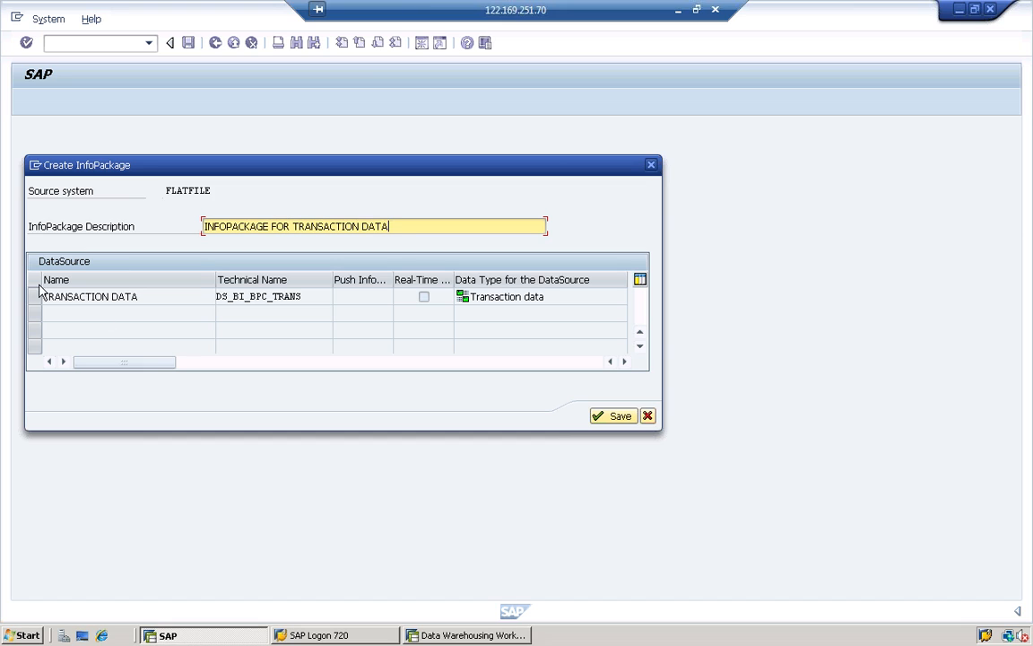
pyautogui.click(35, 299)
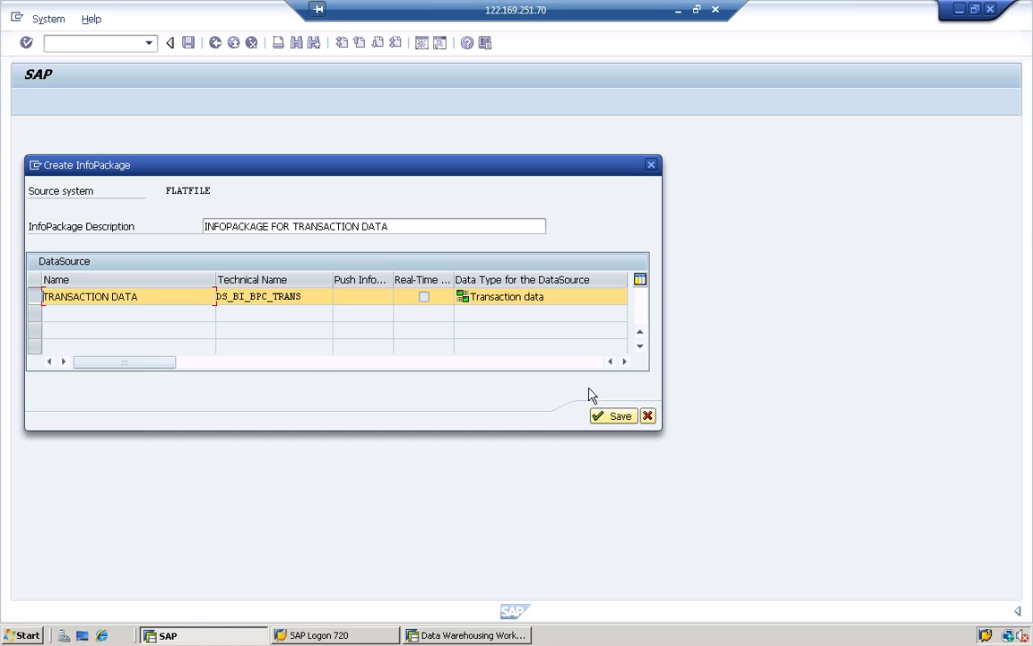
pyautogui.click(628, 418)
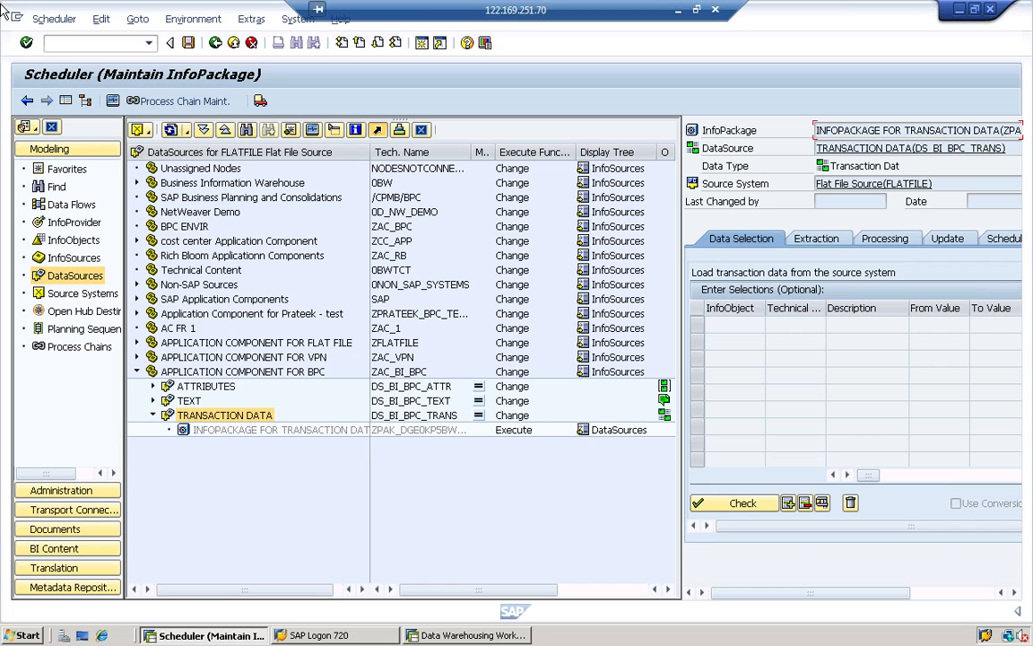
# - Hide the navigation area and start the InfoPackage's data load immediately from its scheduling settings
pyautogui.click(62, 102)
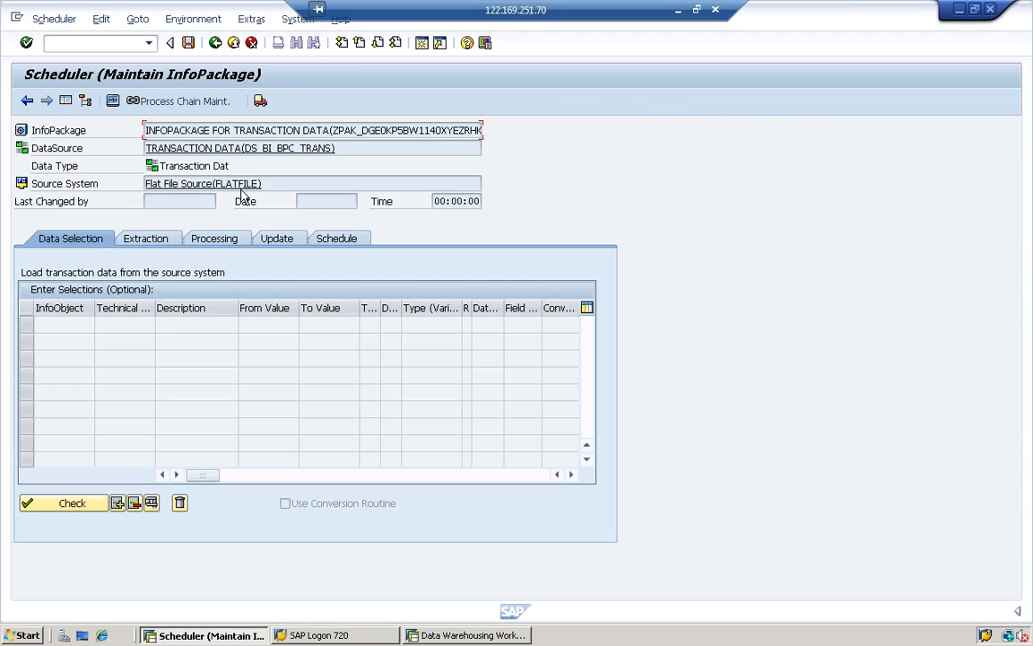
pyautogui.click(339, 241)
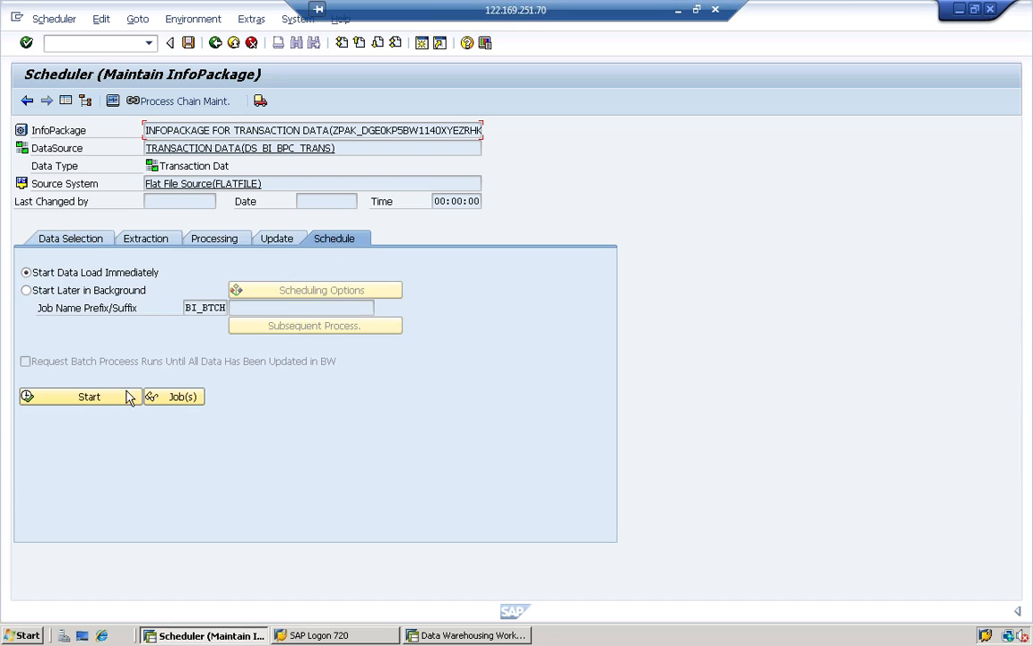
pyautogui.click(93, 402)
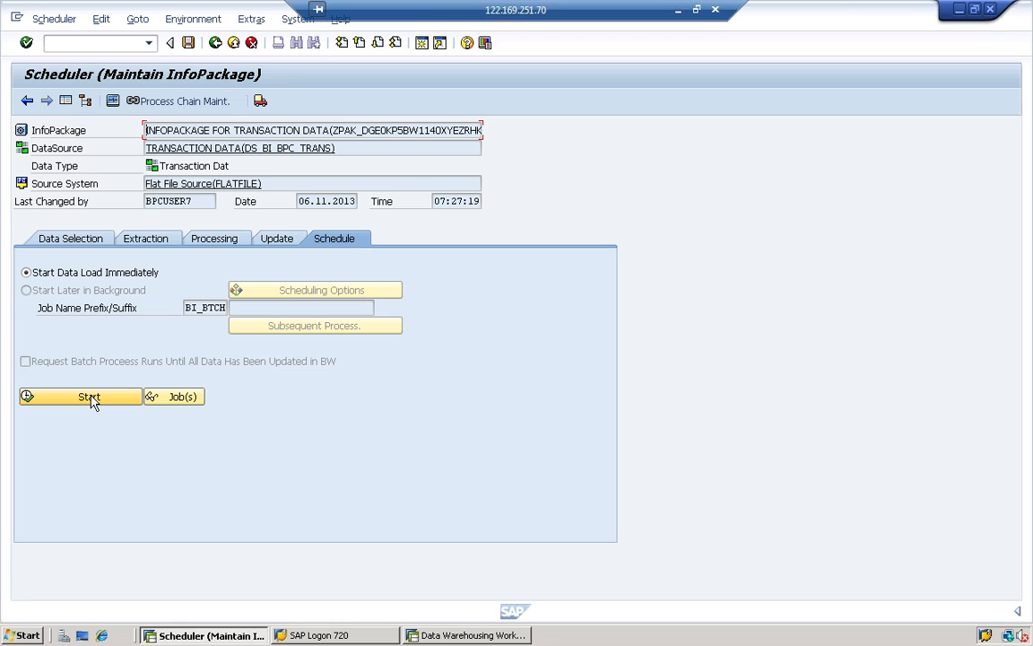
# - Open the InfoPackage monitor, select the load request under FLATFILE, and widen the request tree to read its entry
pyautogui.click(112, 102)
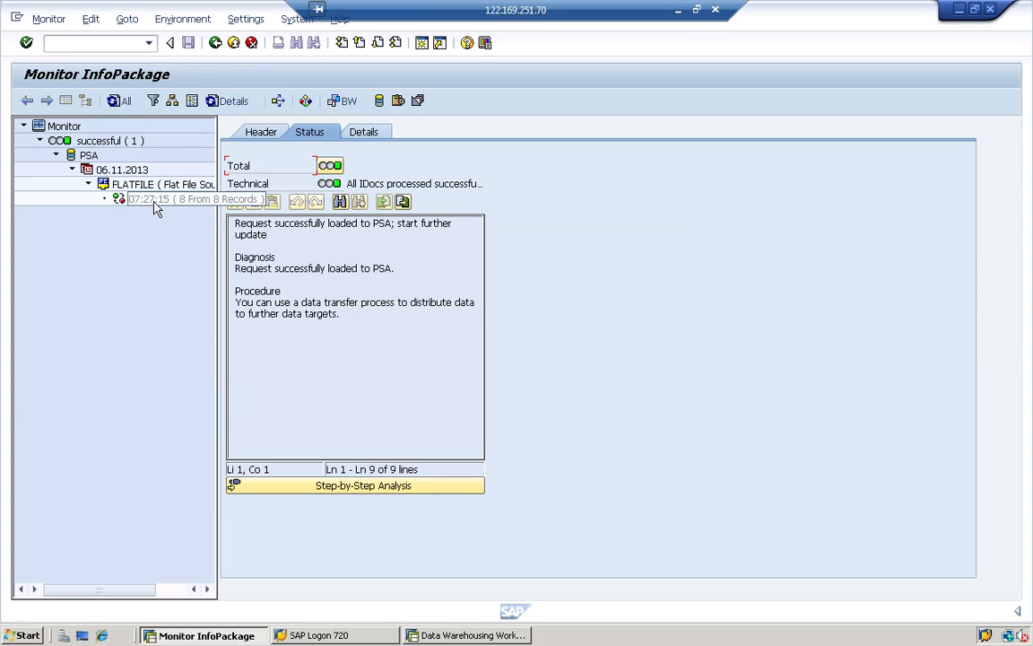
pyautogui.click(151, 201)
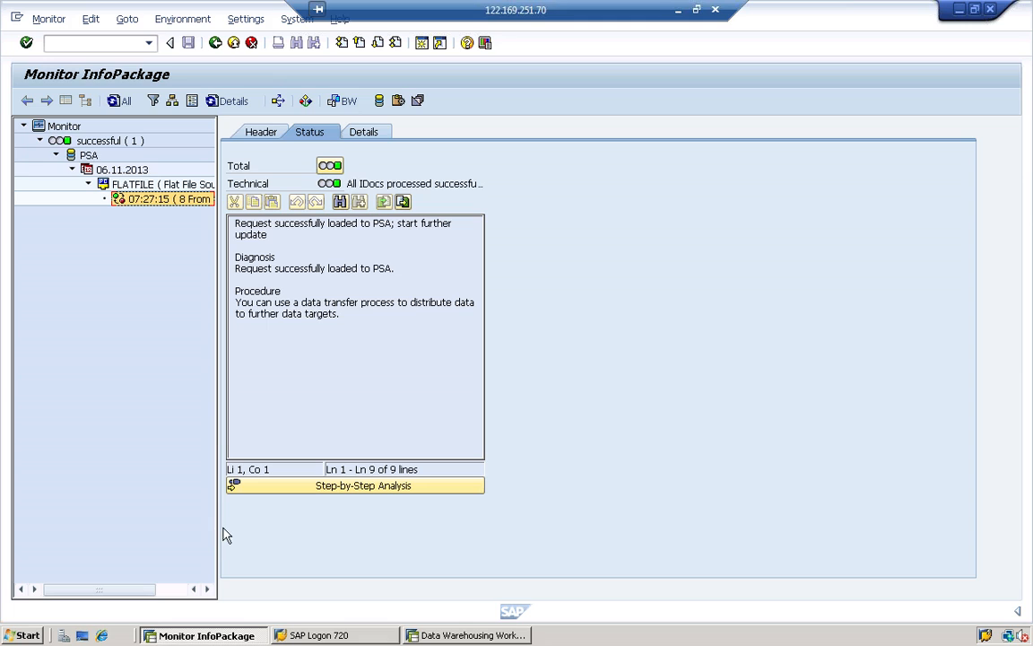
pyautogui.moveTo(217, 529); pyautogui.dragTo(246, 530)
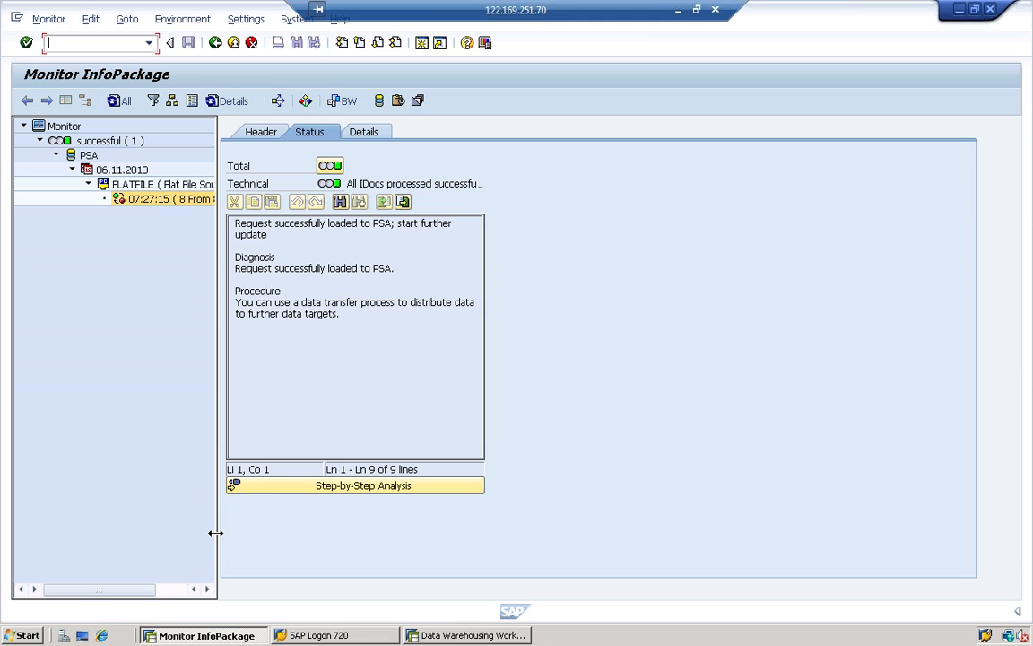
pyautogui.moveTo(216, 532); pyautogui.dragTo(349, 544)
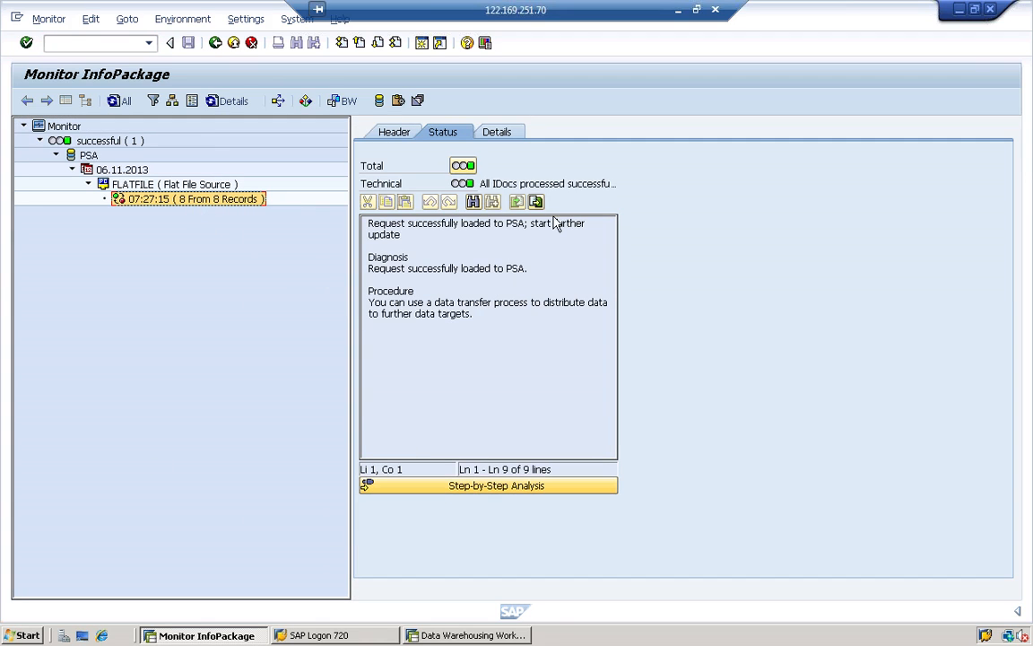
# - Display the PSA records of the load request's data packet 000001, then return to the DataSource tree
pyautogui.click(379, 102)
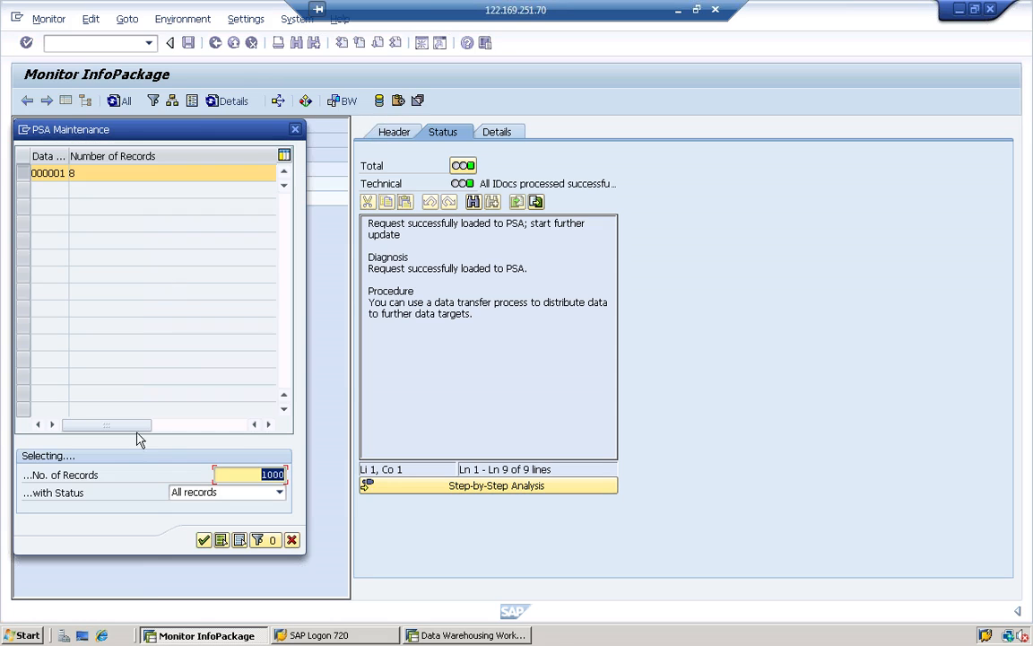
pyautogui.click(204, 540)
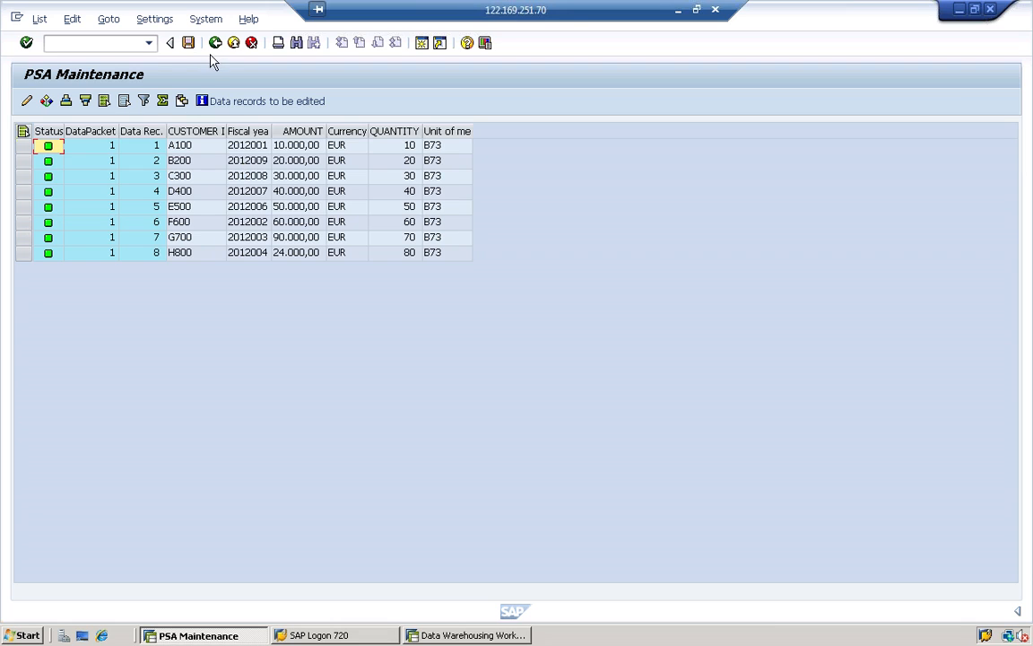
pyautogui.click(237, 52)
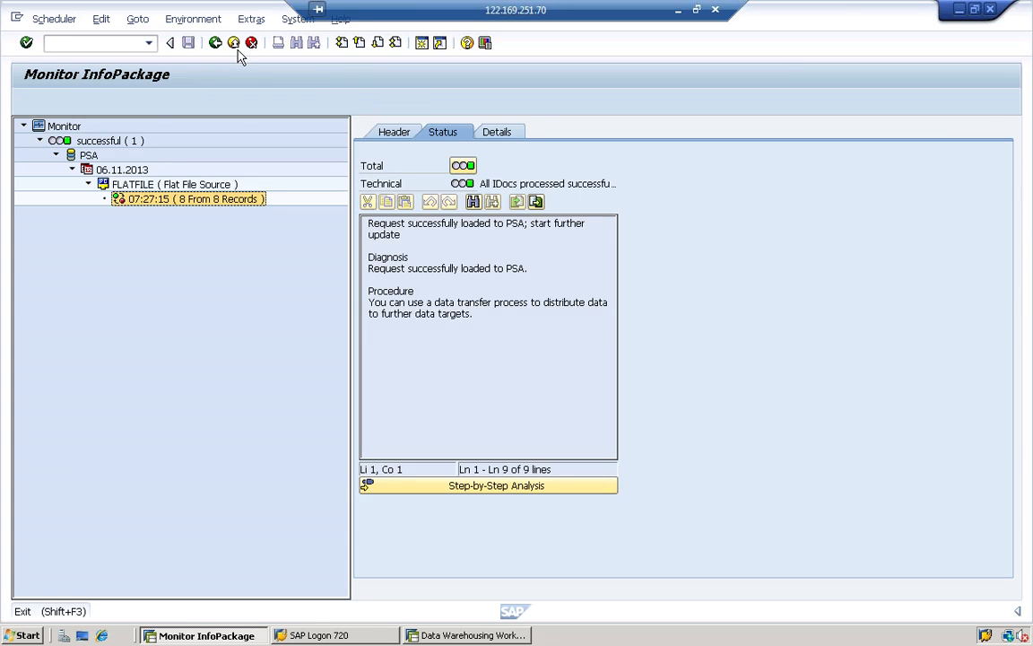
pyautogui.click(237, 49)
pyautogui.click(235, 45)
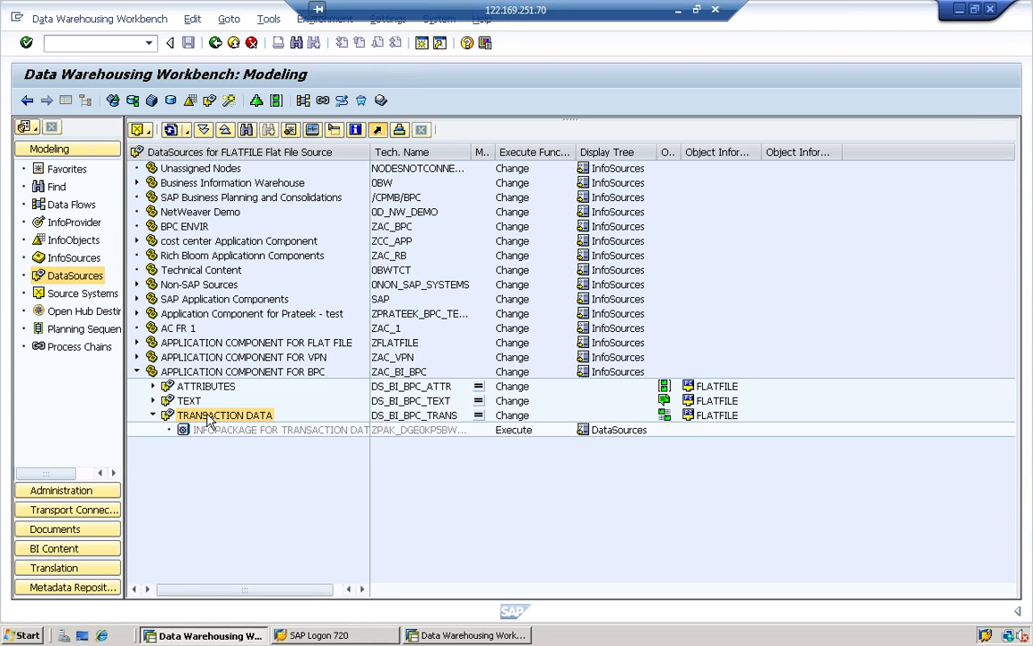
# - Start creating a transformation for the TRANSACTION DATA DataSource with InfoCube as the target object type
pyautogui.rightClick(210, 420)
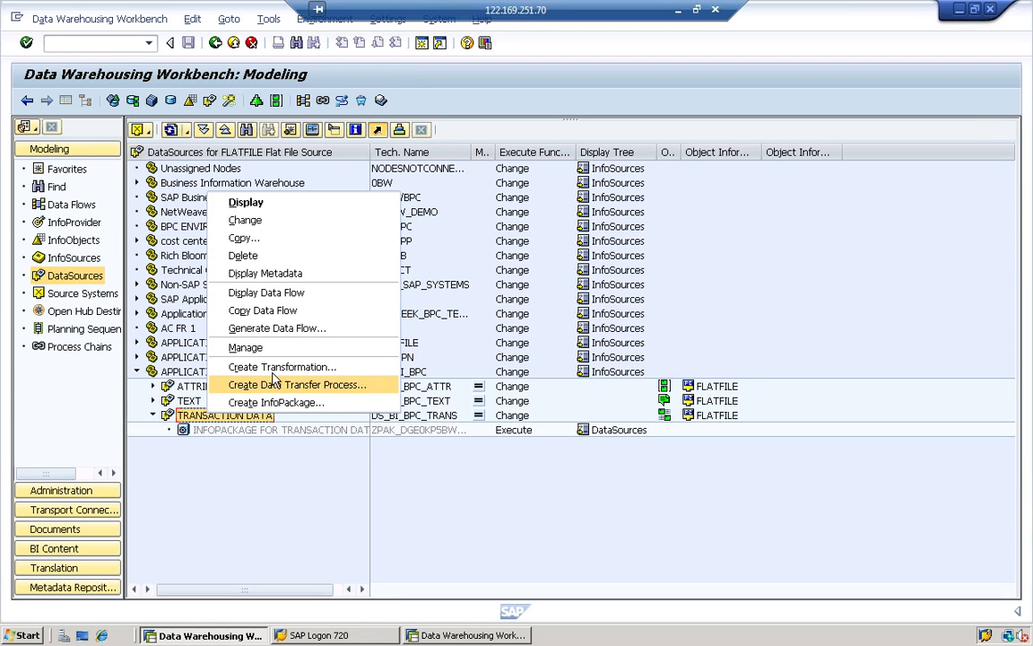
pyautogui.click(261, 368)
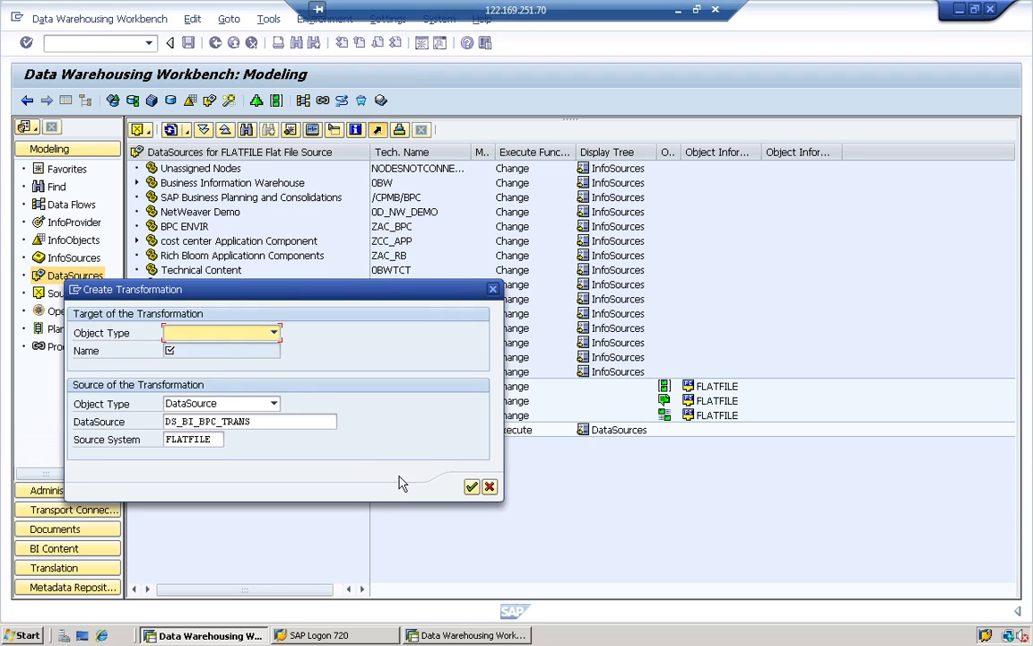
pyautogui.click(274, 335)
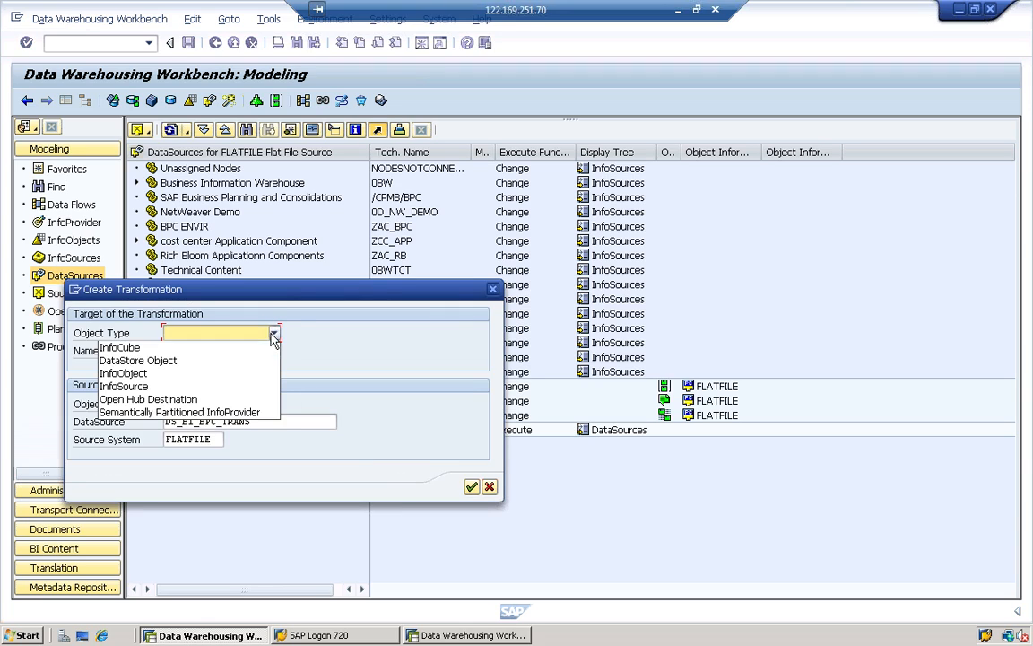
pyautogui.click(209, 352)
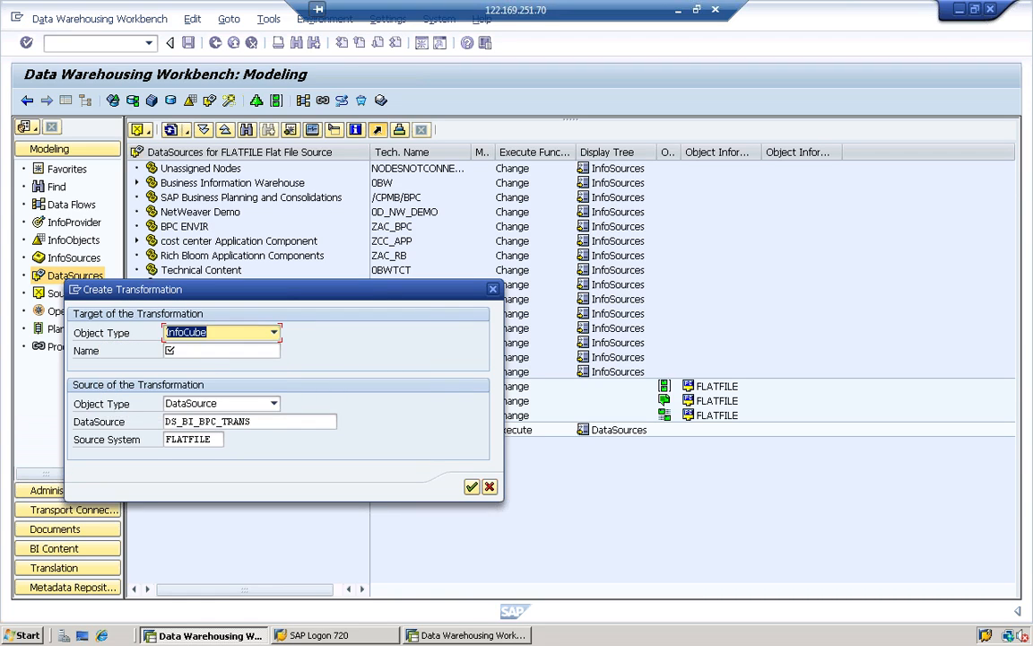
pyautogui.click(209, 351)
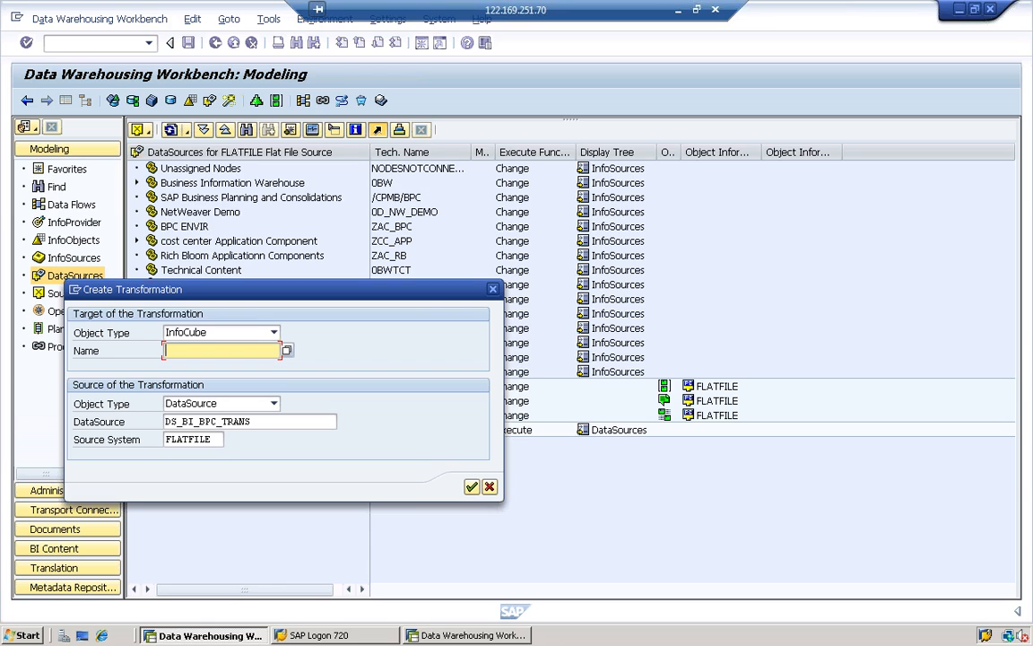
# - Look up the InfoCube under INFOAREA FOR BPC in the other Workbench session and create the transformation with target name IC_BI_BPC
pyautogui.click(464, 636)
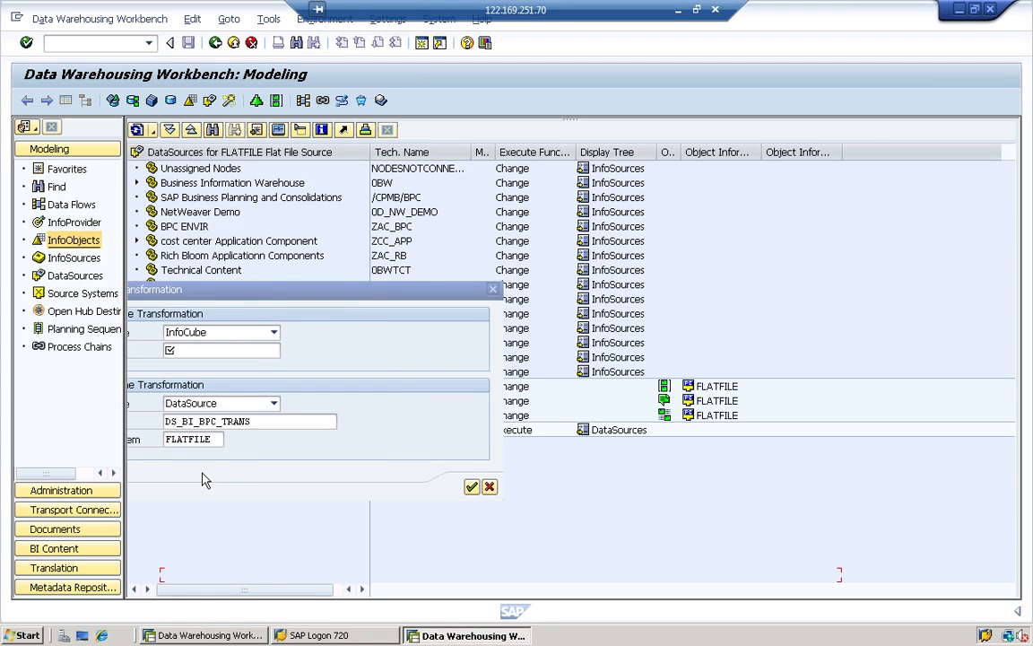
pyautogui.click(88, 224)
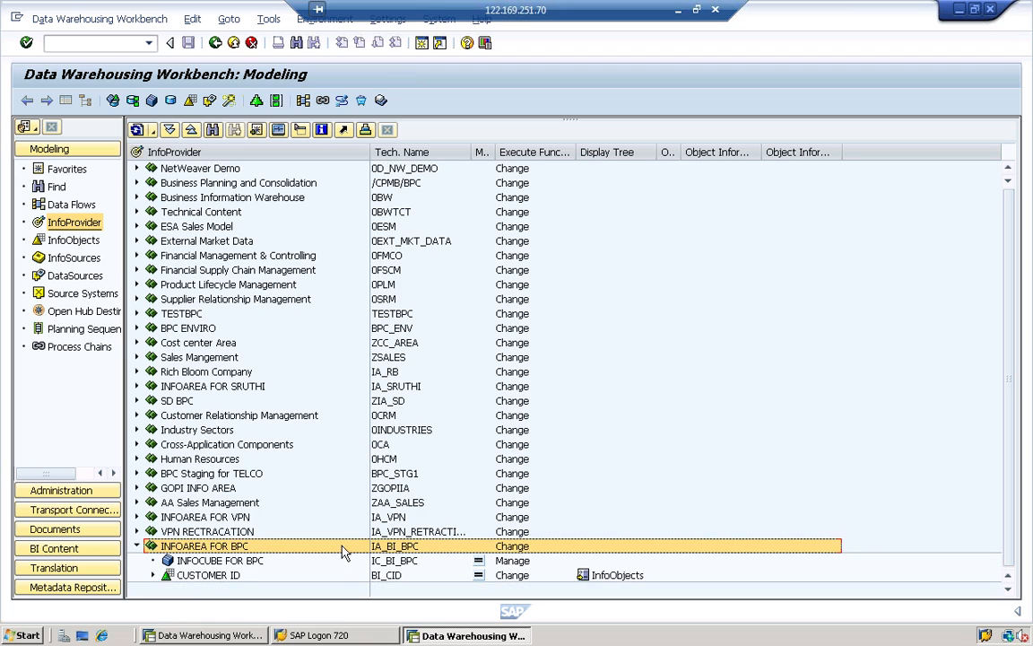
pyautogui.click(221, 636)
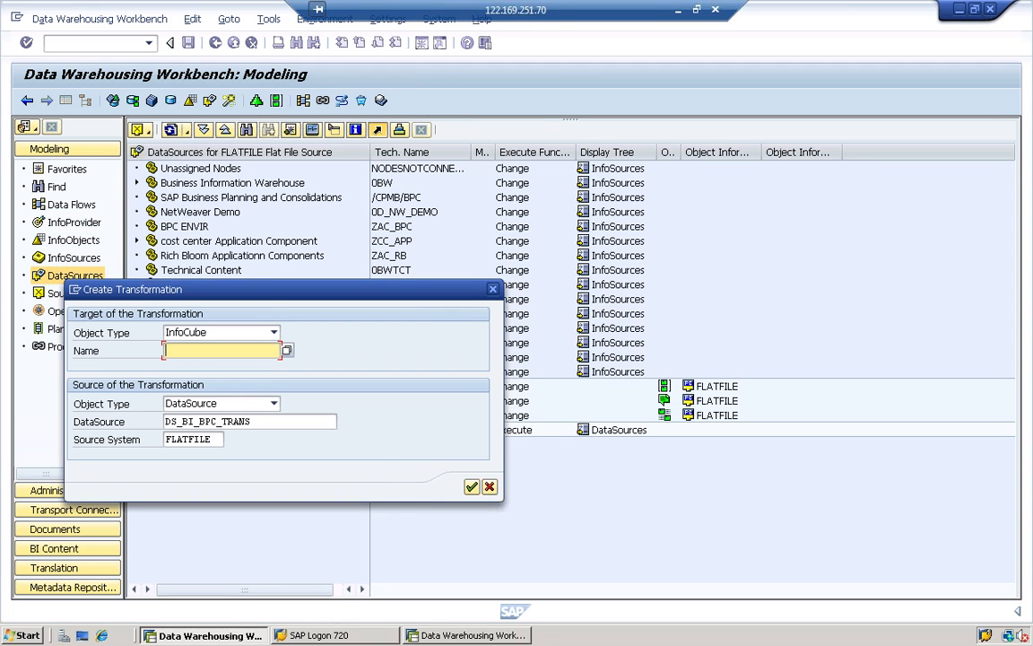
pyautogui.write('IC_BI_BPC')
pyautogui.press('Return')
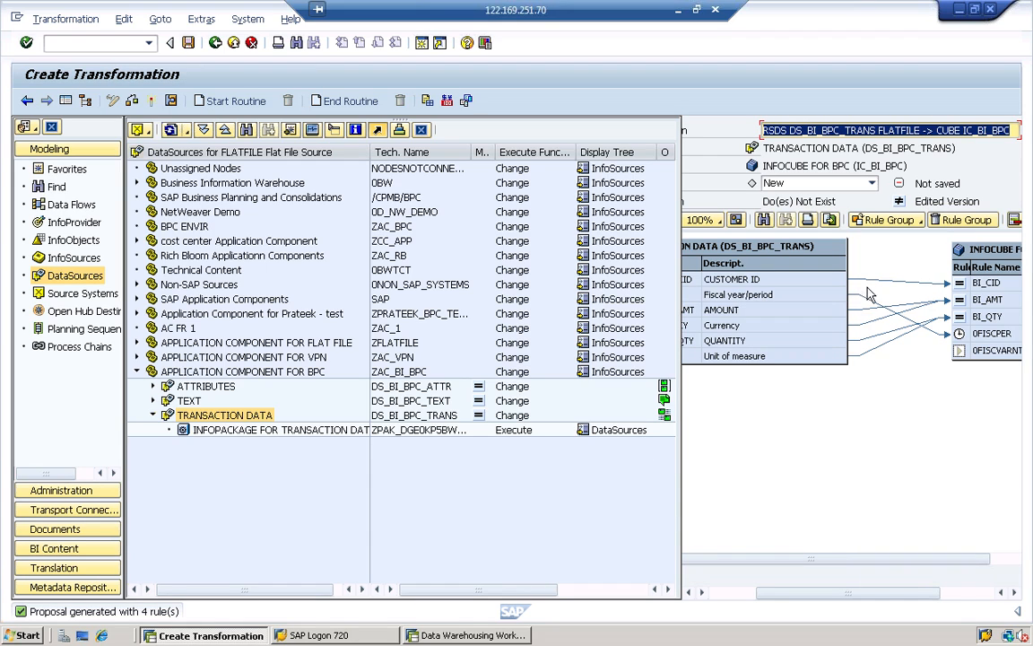
# - Hide the navigation area and change the 0FISCVARNT rule to type Constant with the value K4, transferring the values
pyautogui.click(67, 102)
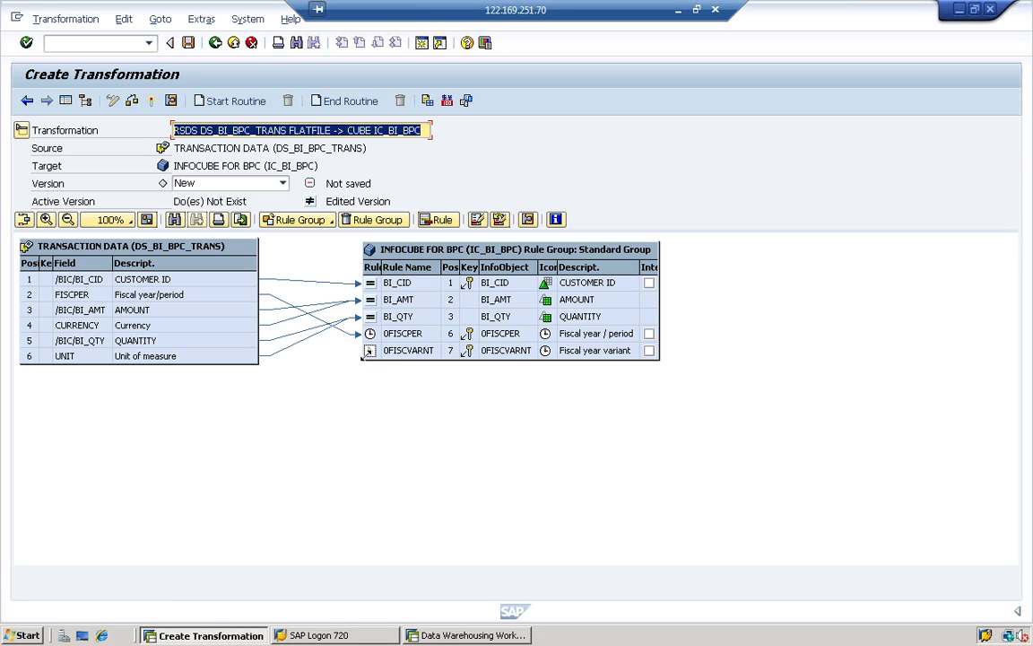
pyautogui.click(371, 351)
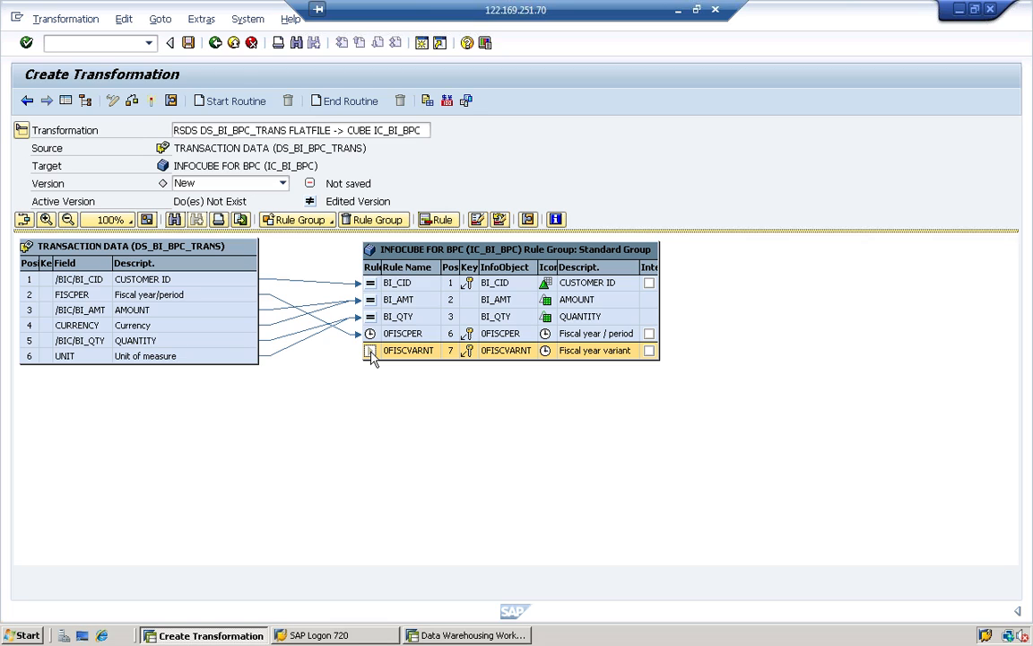
pyautogui.rightClick(371, 350)
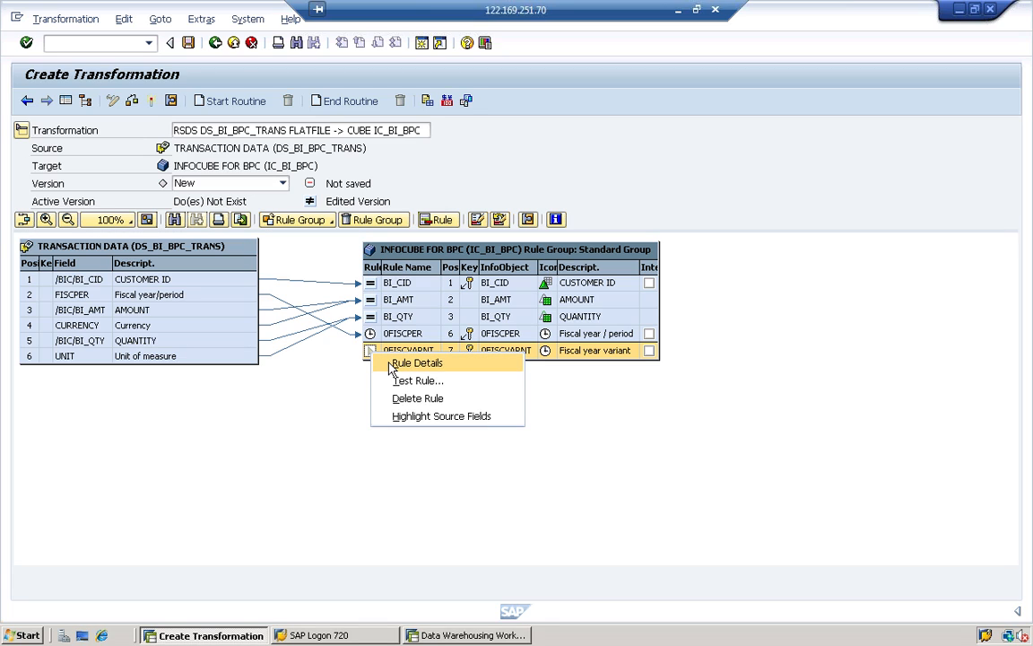
pyautogui.click(392, 363)
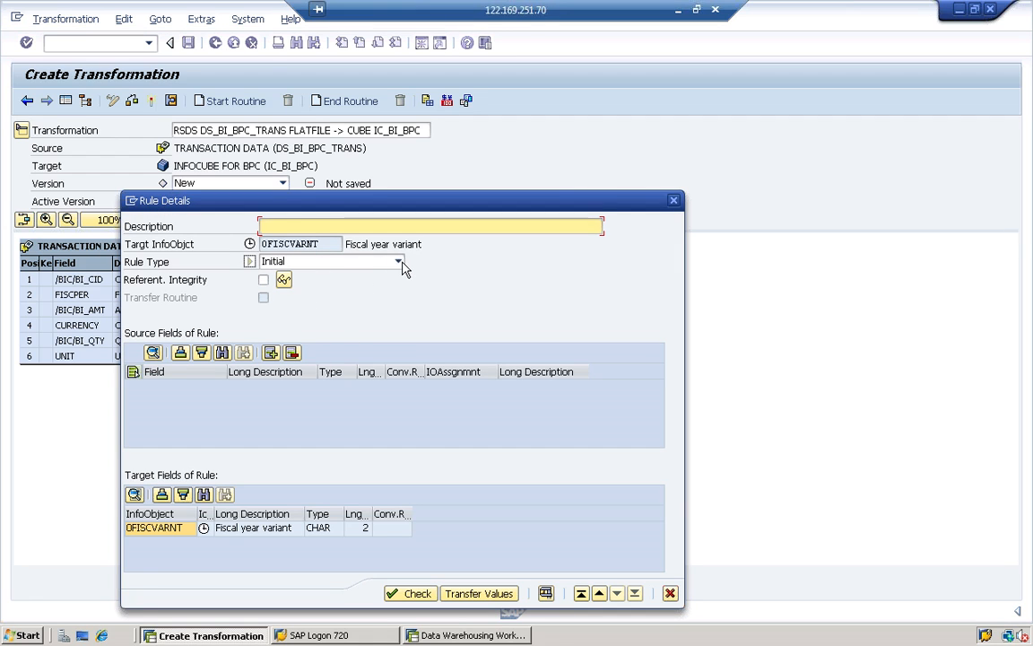
pyautogui.click(402, 265)
pyautogui.click(403, 264)
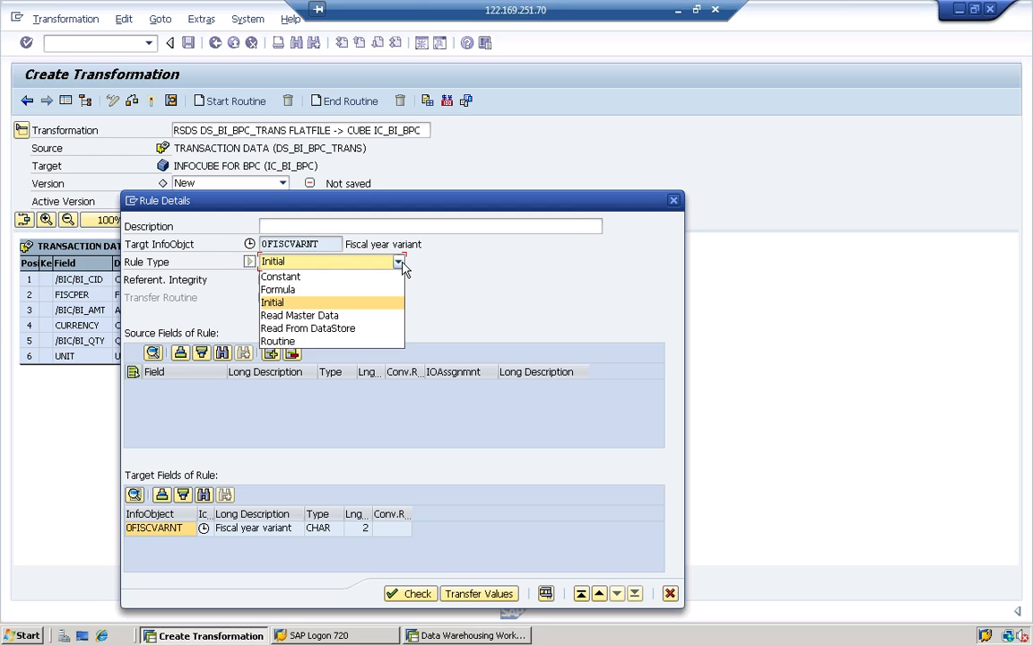
pyautogui.click(282, 277)
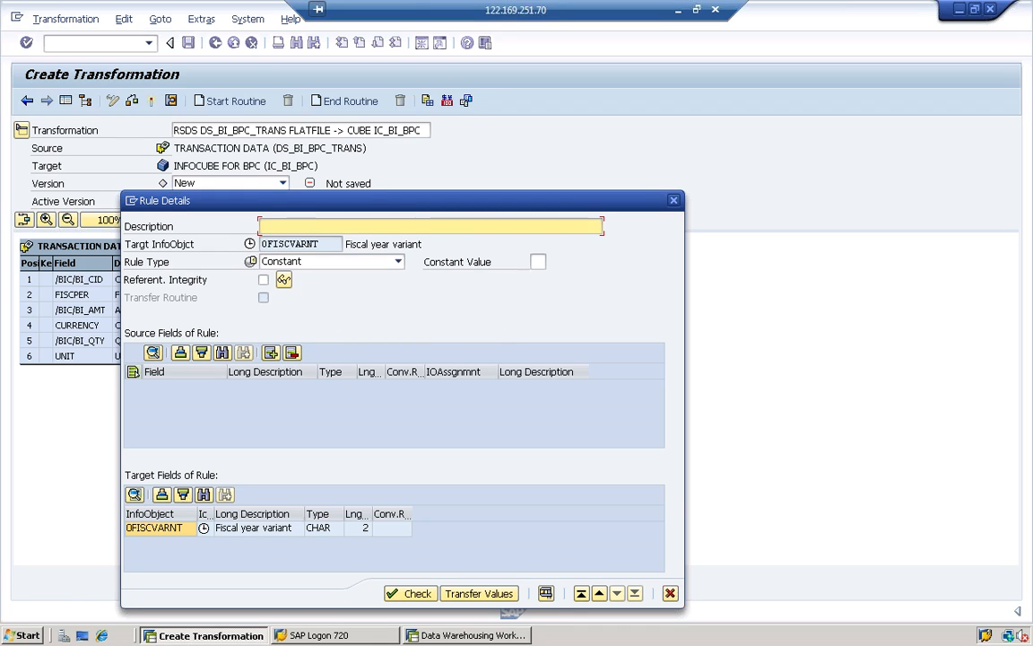
pyautogui.click(538, 261)
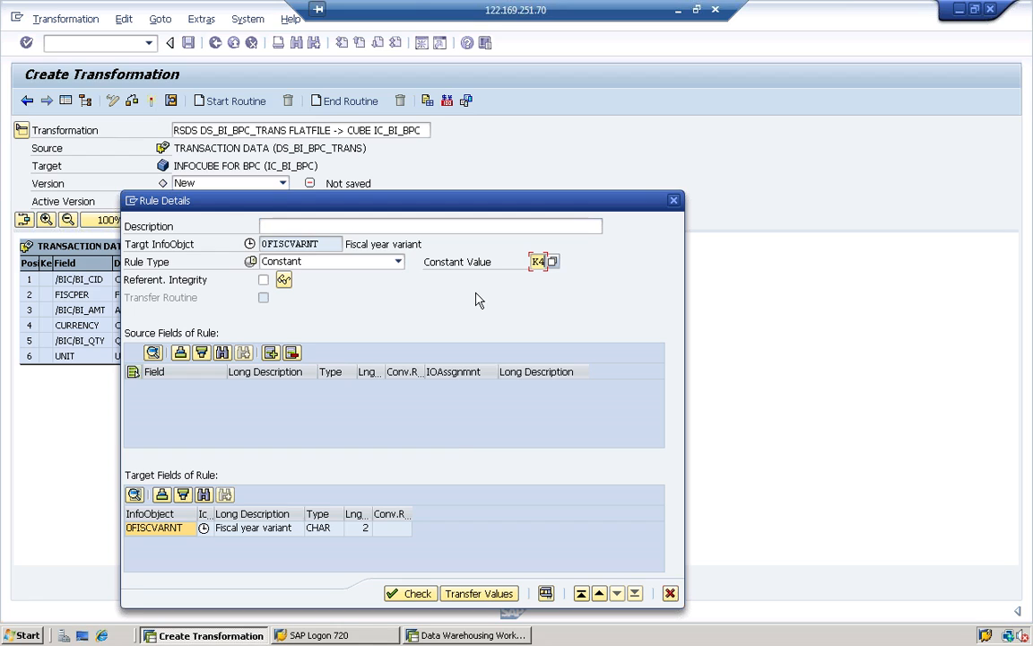
pyautogui.click(475, 597)
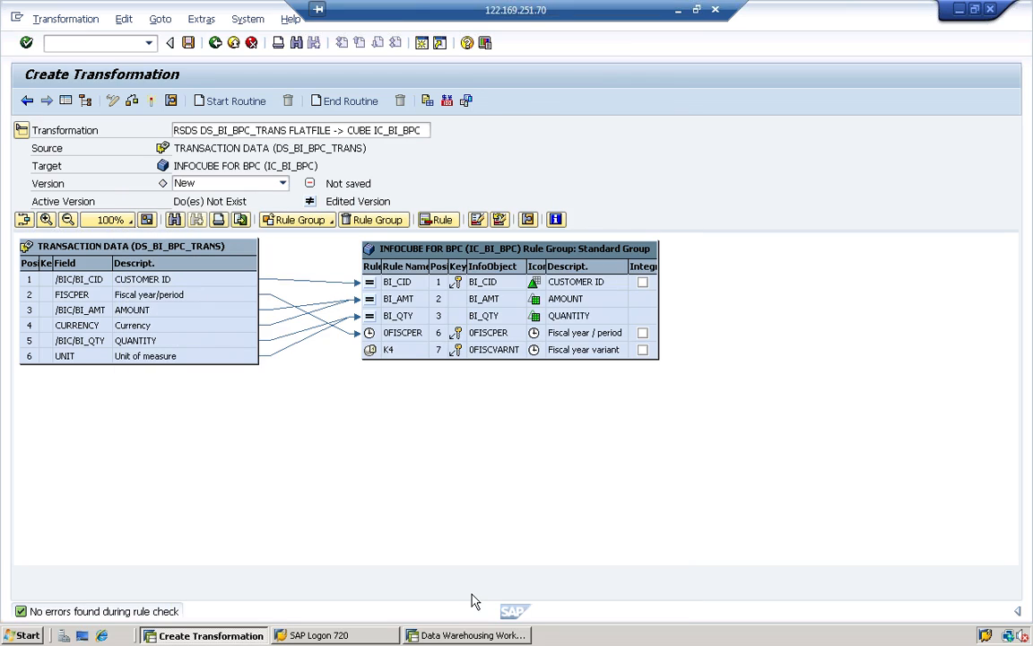
# - Check and activate the transformation, and return to the DataSource tree
pyautogui.click(130, 104)
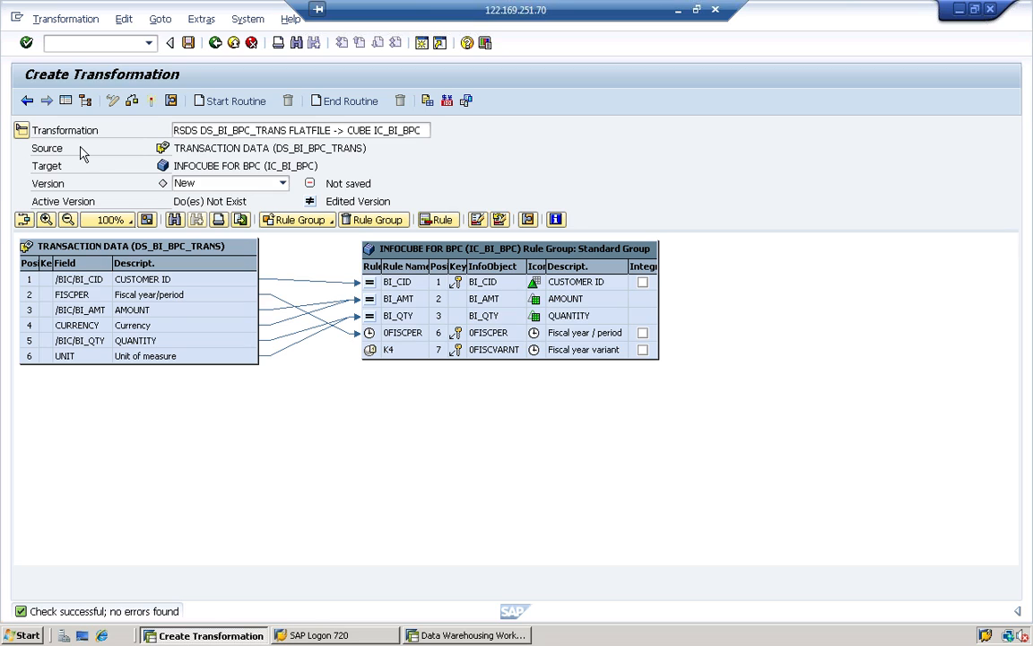
pyautogui.click(152, 103)
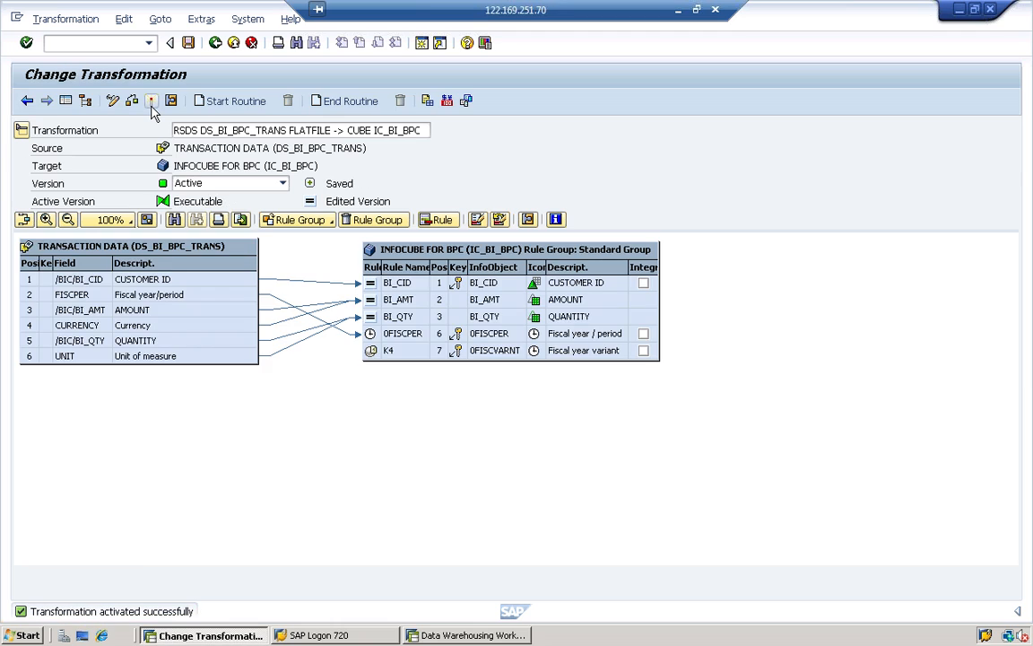
pyautogui.click(221, 44)
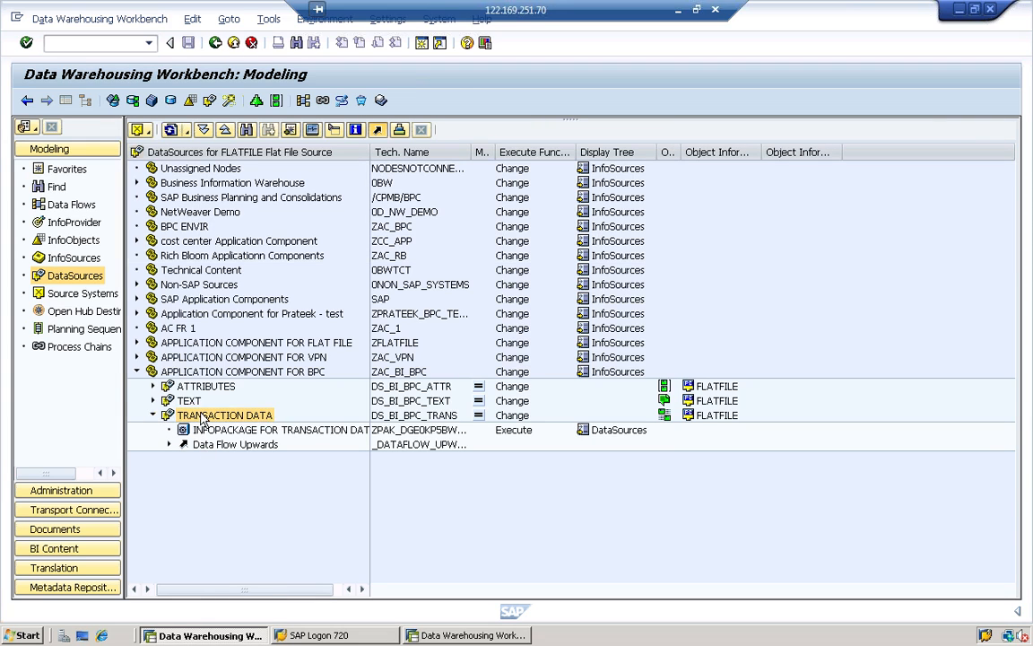
# - Create a standard data transfer process from DataSource DS_BI_BPC_TRANS to InfoCube IC_BI_BPC and hide the navigation area
pyautogui.rightClick(202, 418)
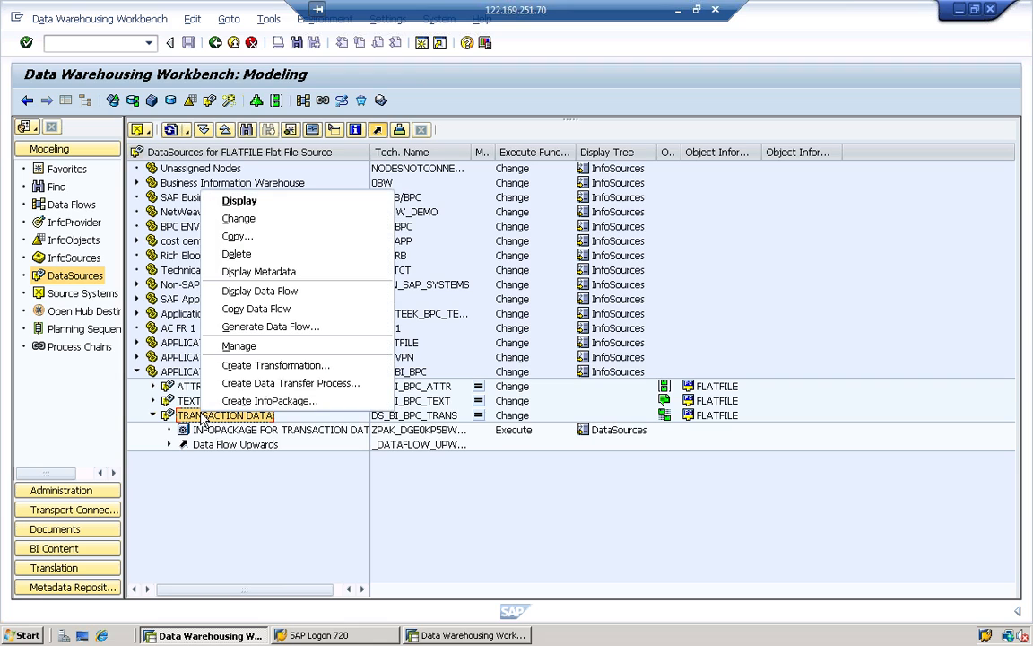
pyautogui.click(260, 384)
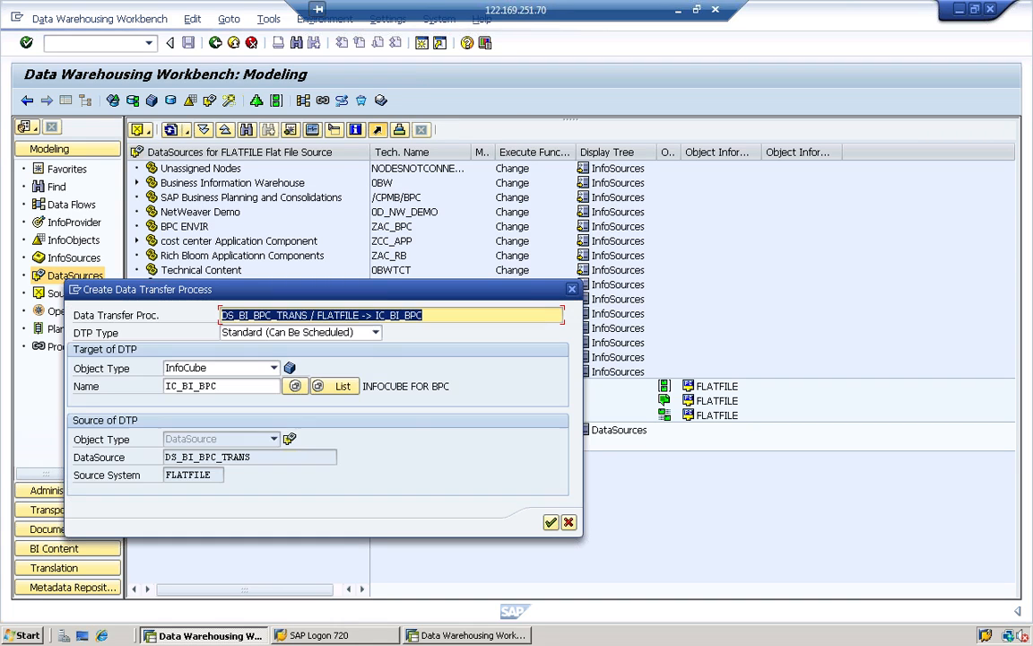
pyautogui.click(550, 522)
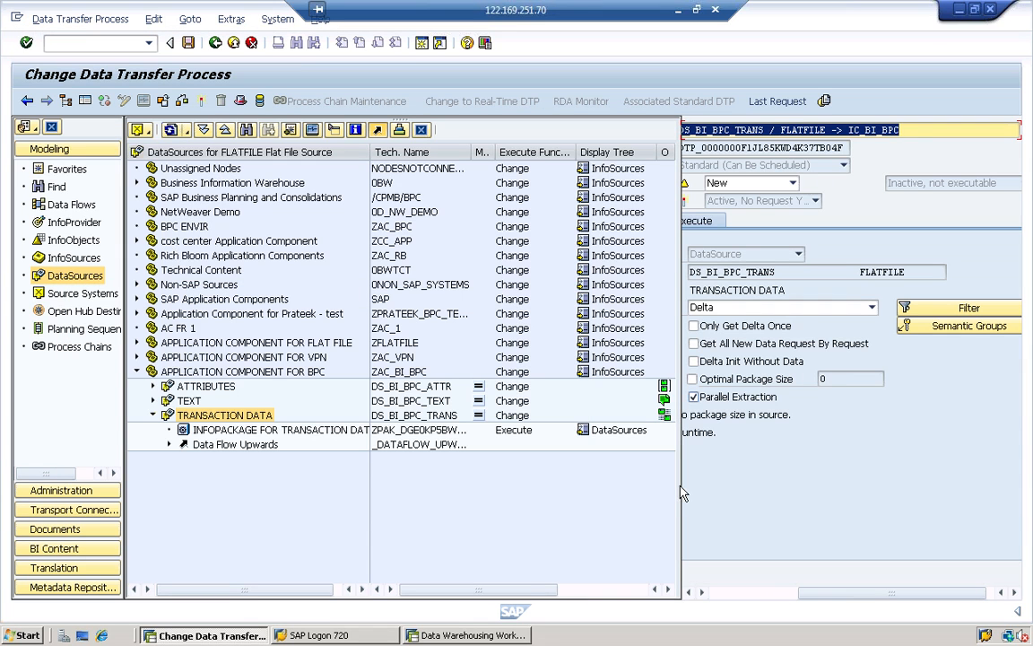
pyautogui.moveTo(681, 485); pyautogui.dragTo(510, 484)
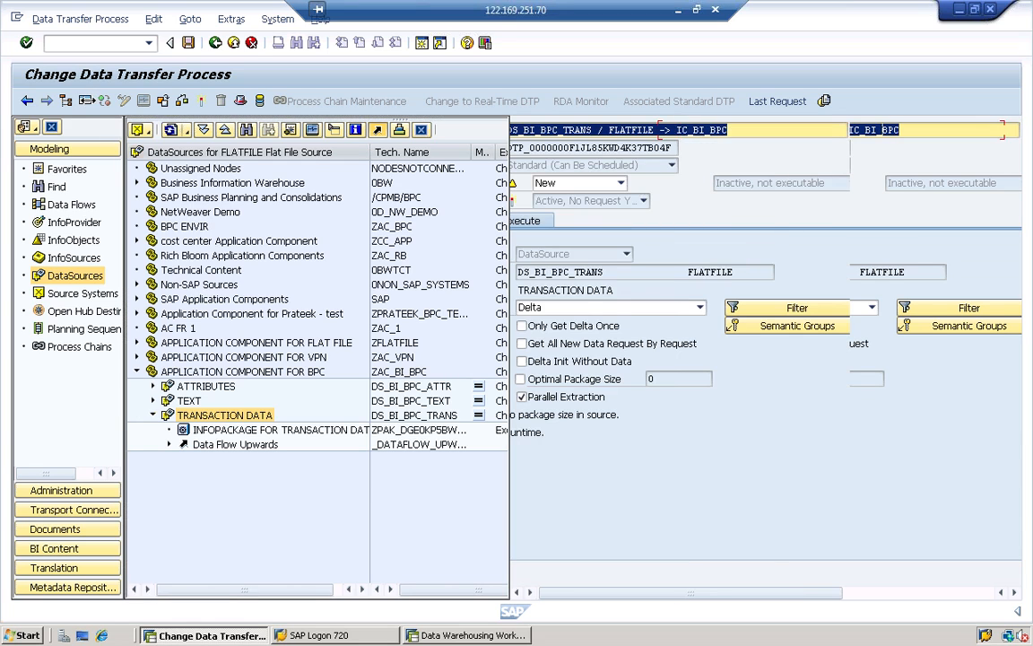
pyautogui.click(85, 101)
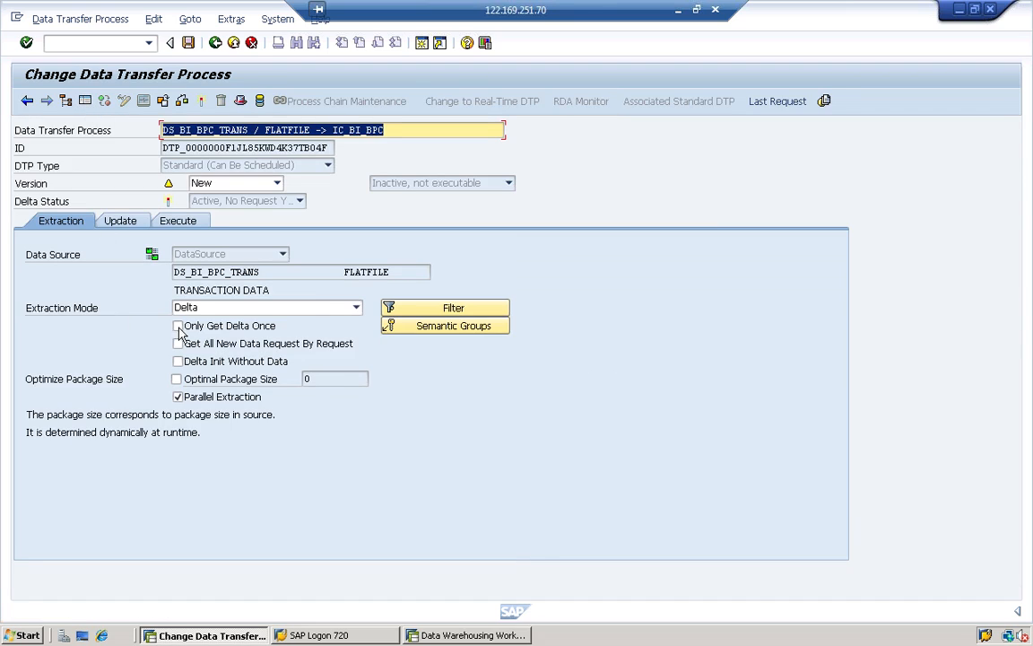
# - Set the data transfer process's error handling to Update Valid Records, No Reporting (Request Red)
pyautogui.click(126, 217)
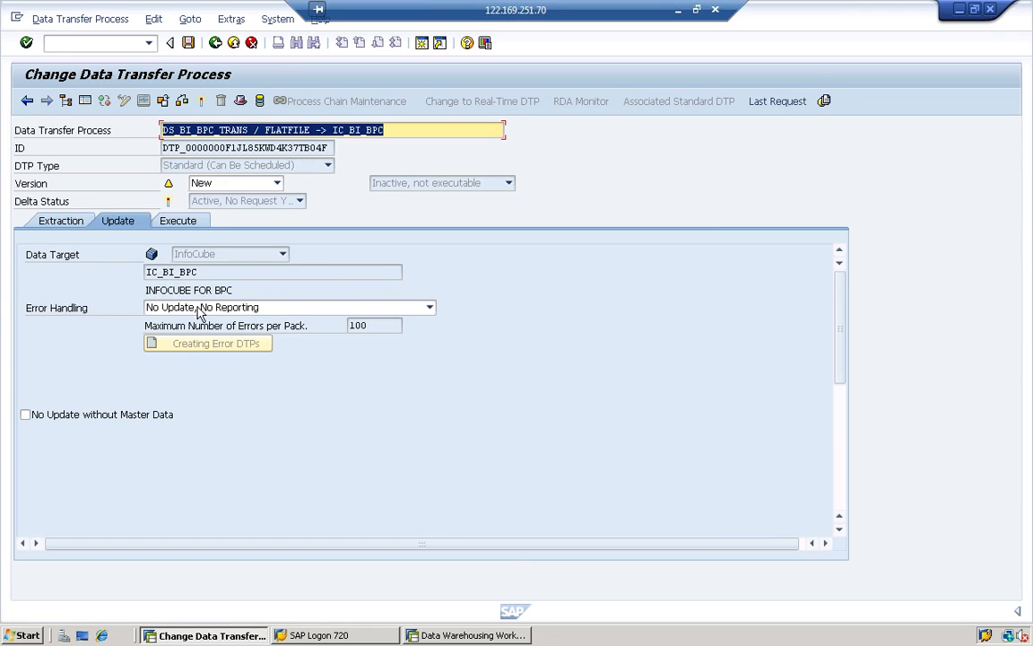
pyautogui.click(200, 309)
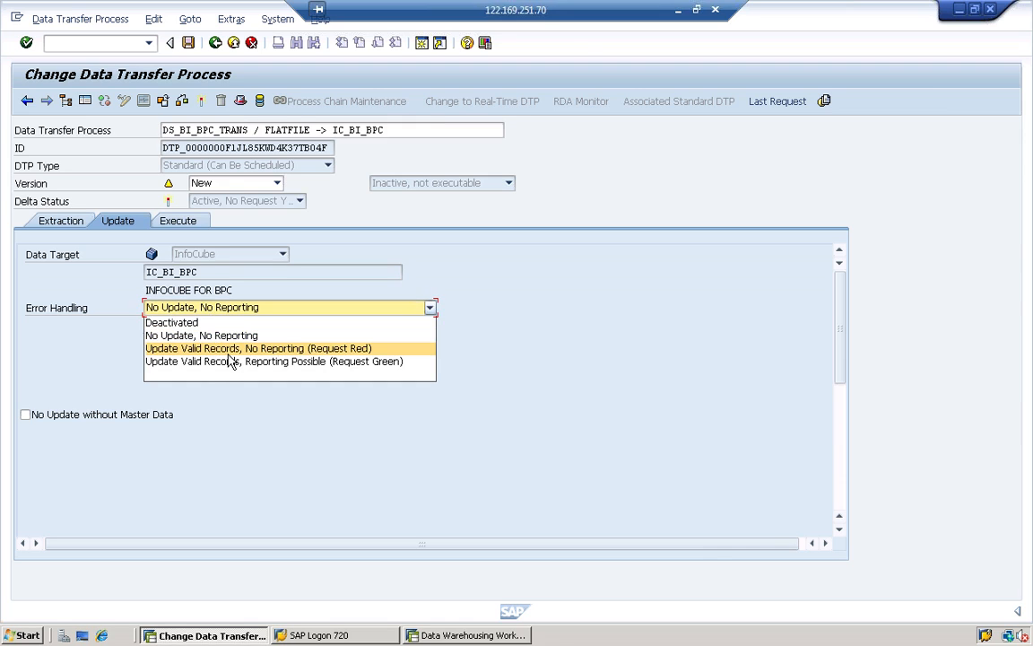
pyautogui.click(229, 349)
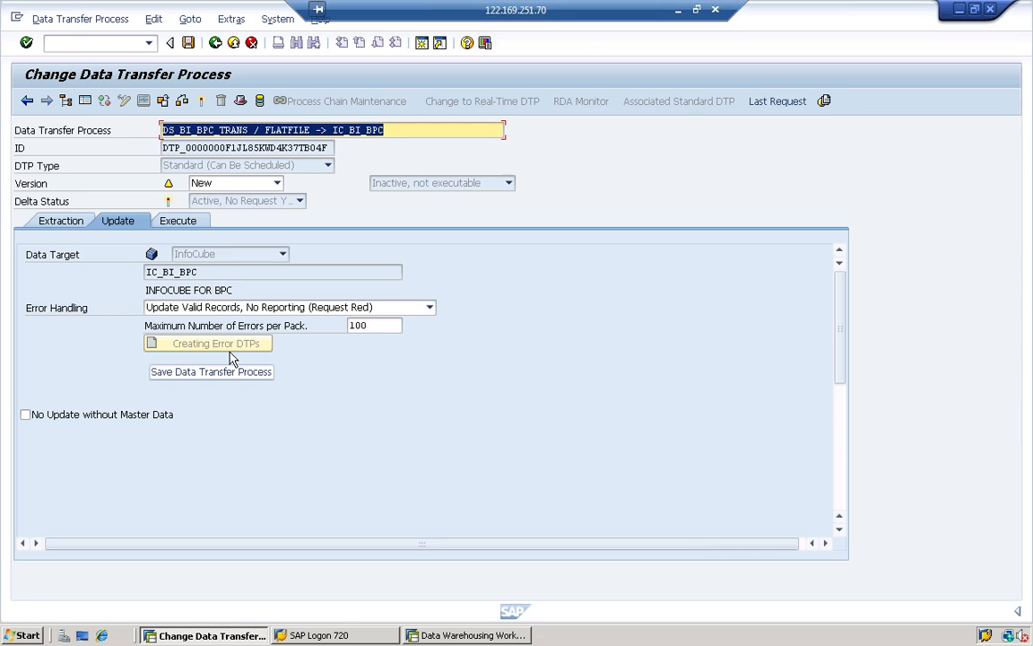
# - Activate the data transfer process despite the consistency warning, execute it, and display its request monitor
pyautogui.click(196, 226)
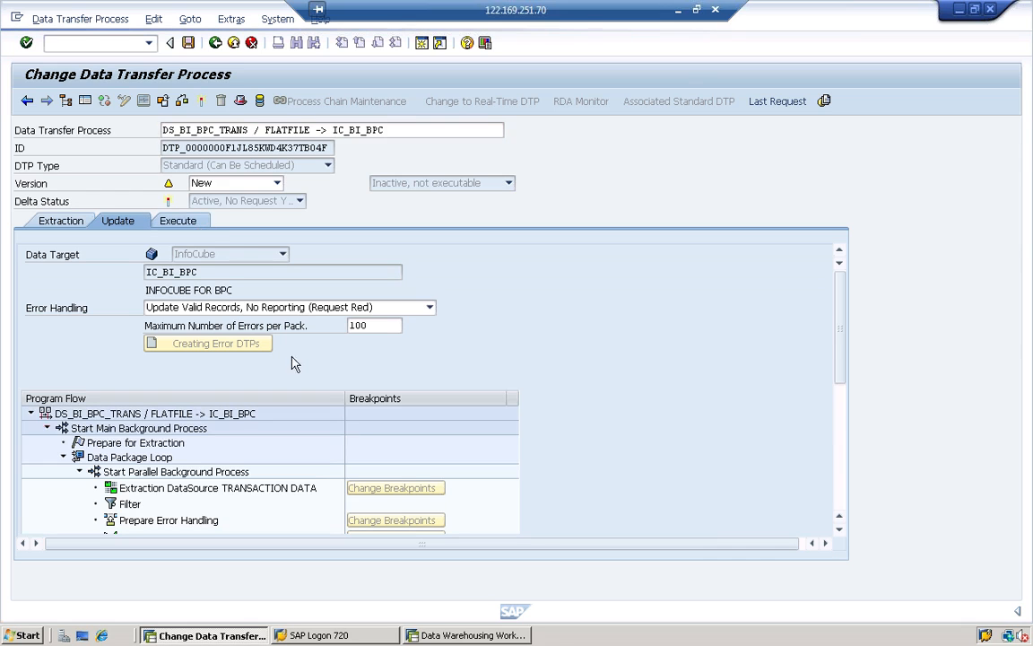
pyautogui.click(202, 101)
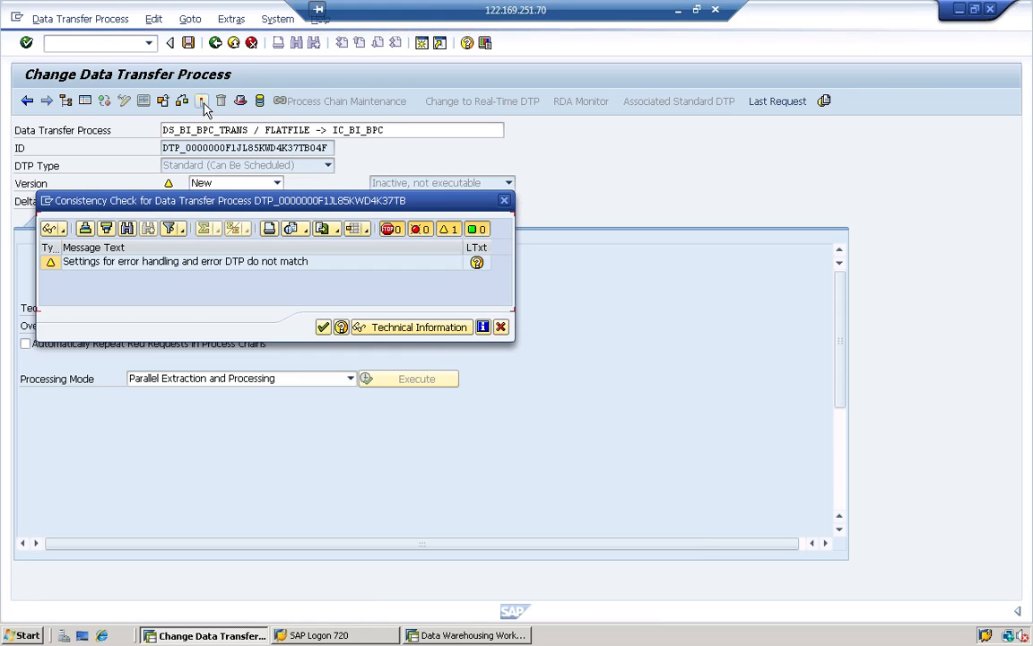
pyautogui.click(324, 328)
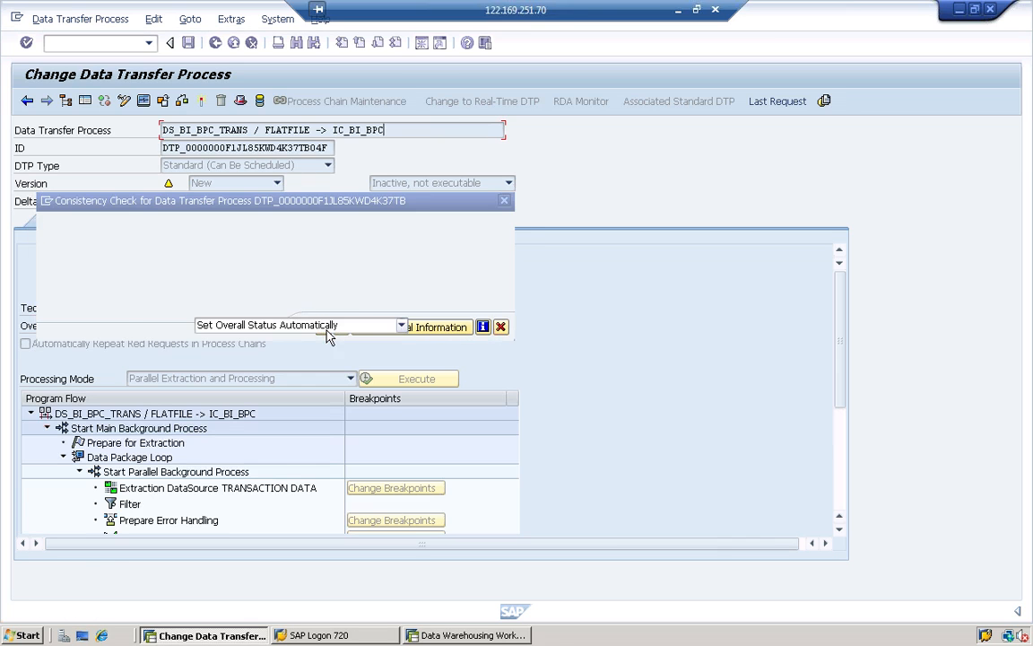
pyautogui.click(395, 380)
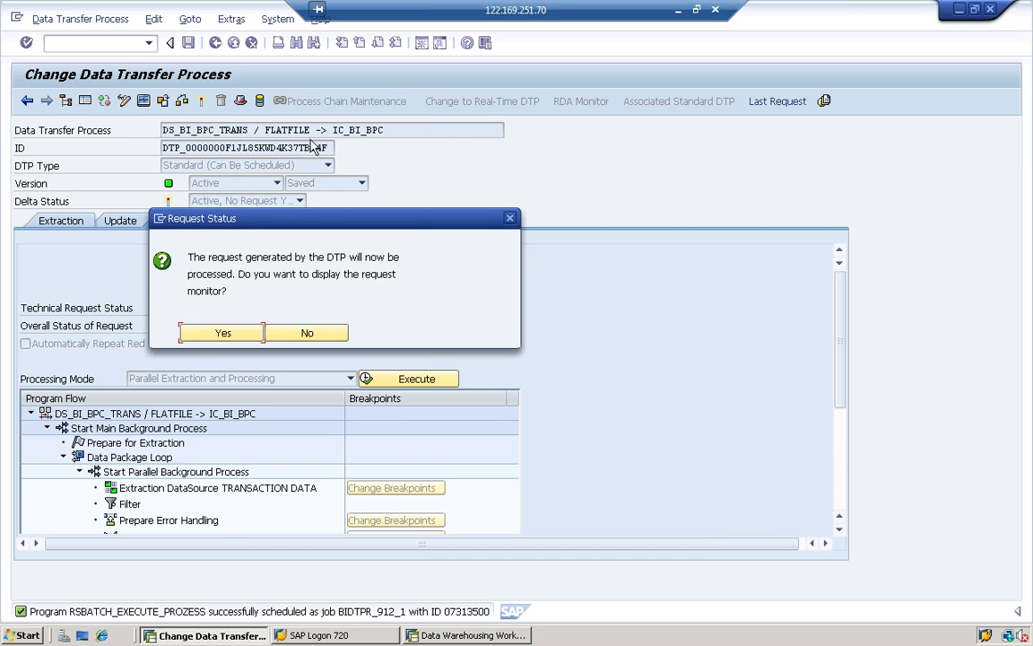
pyautogui.click(207, 333)
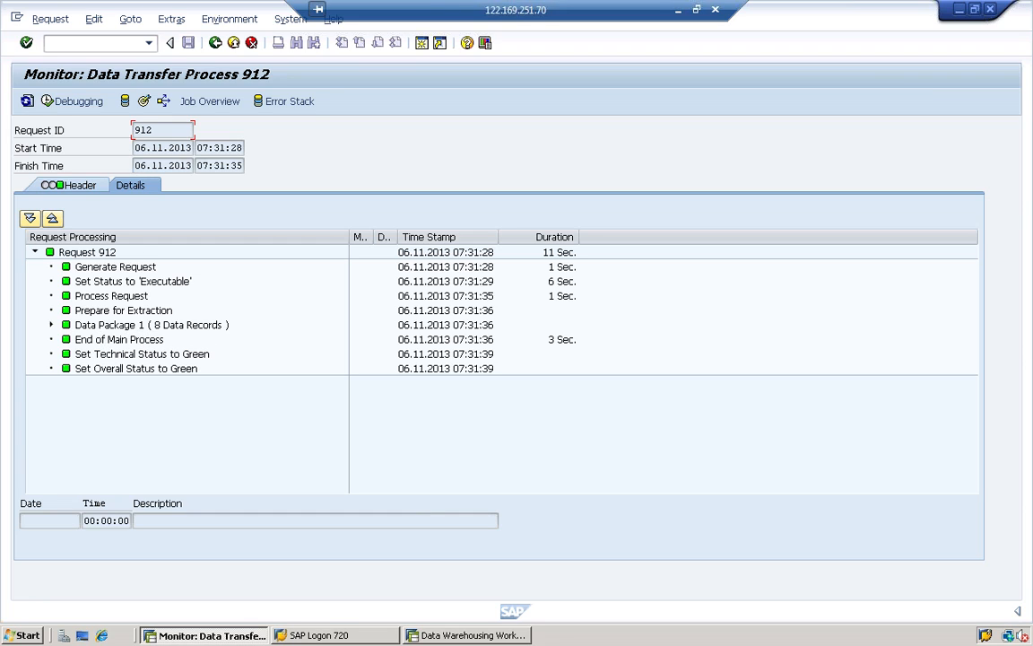
# - Open the administration of target InfoCube IC_BI_BPC, dismiss the table name prompts, and open the selection screen for its contents
pyautogui.click(145, 103)
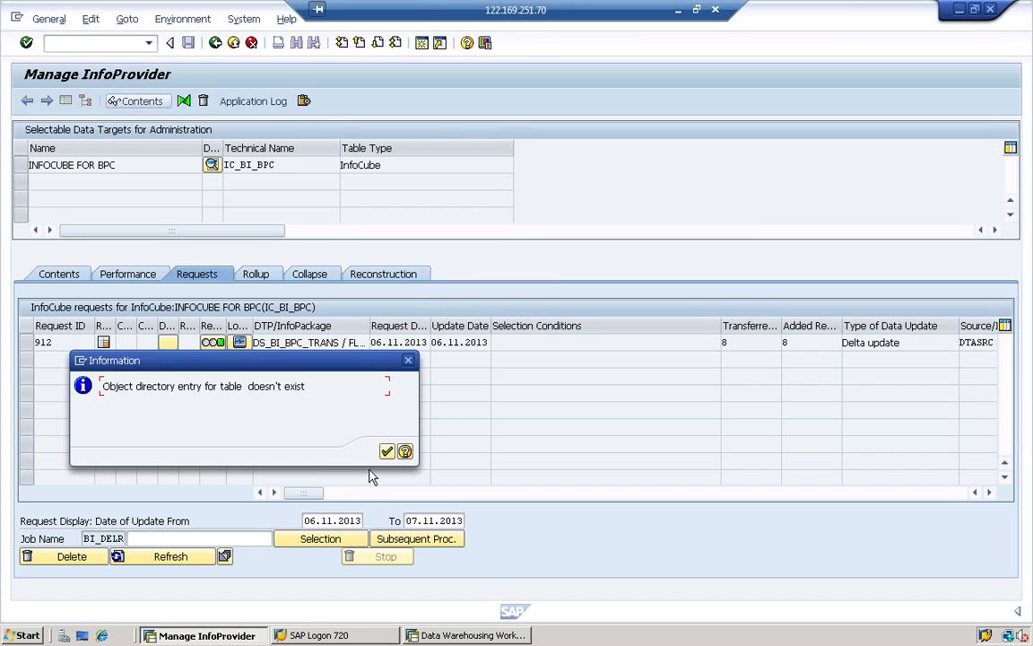
pyautogui.click(386, 451)
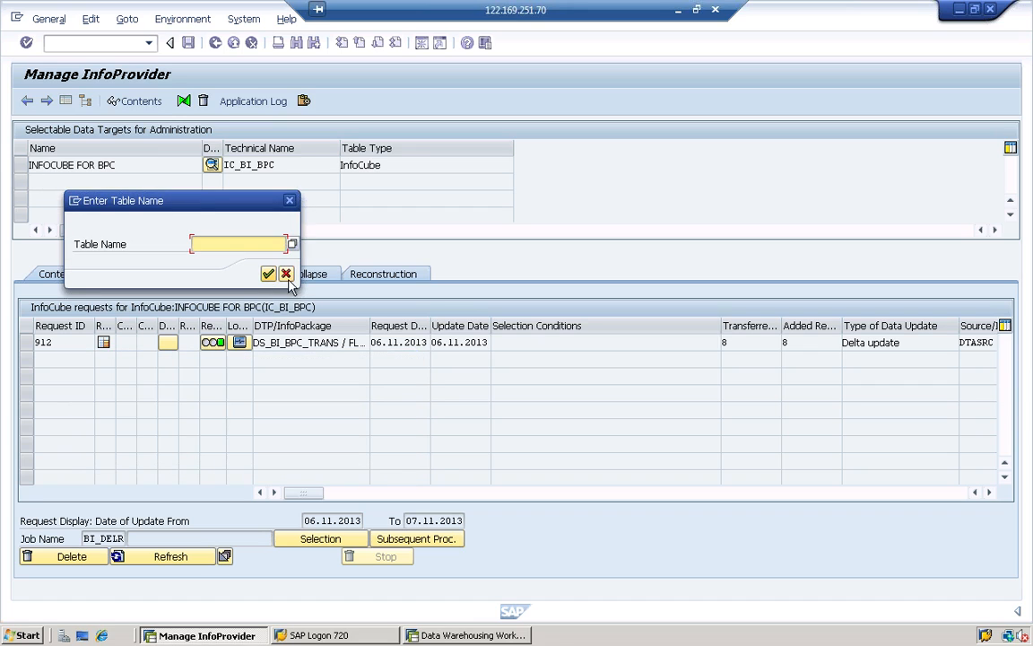
pyautogui.click(286, 274)
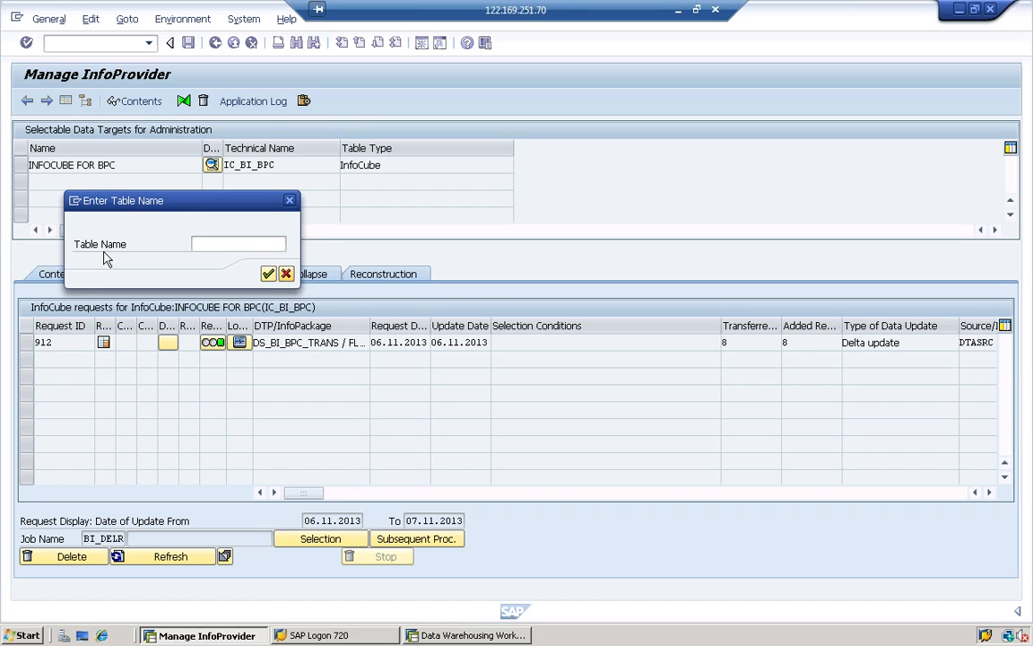
pyautogui.click(25, 168)
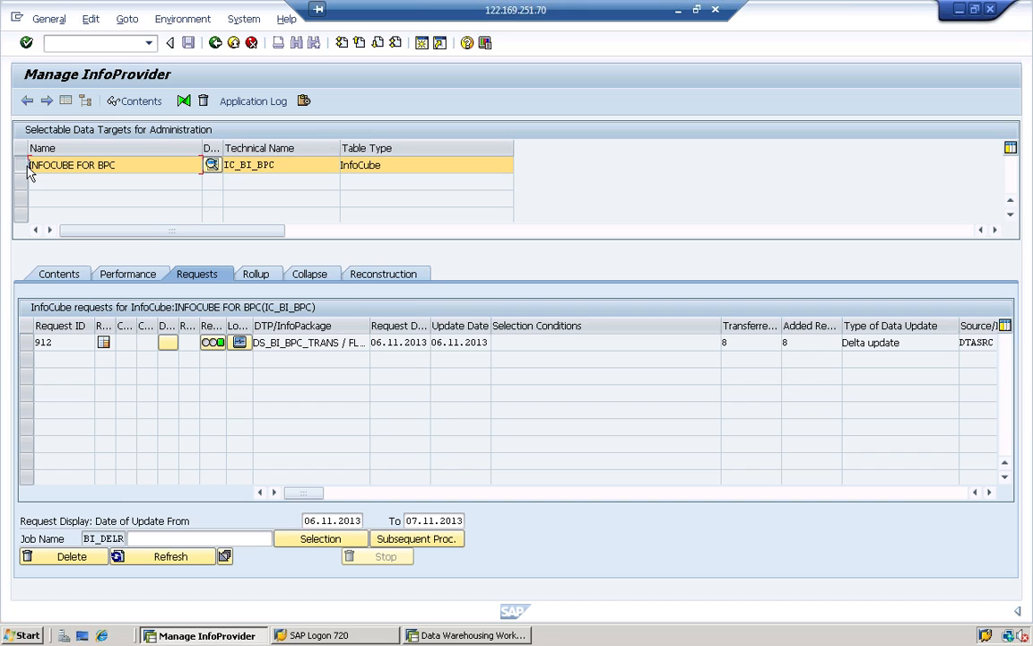
pyautogui.click(163, 105)
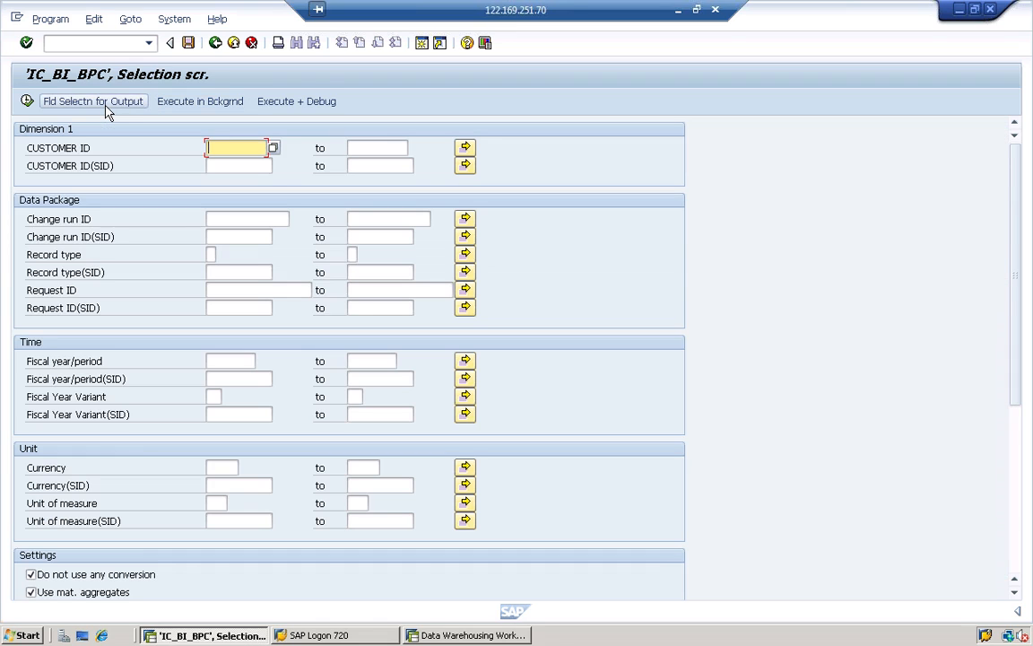
# - Output all characteristics except Change run ID, Record type and Request ID, and list the contents of InfoCube IC_BI_BPC
pyautogui.click(93, 101)
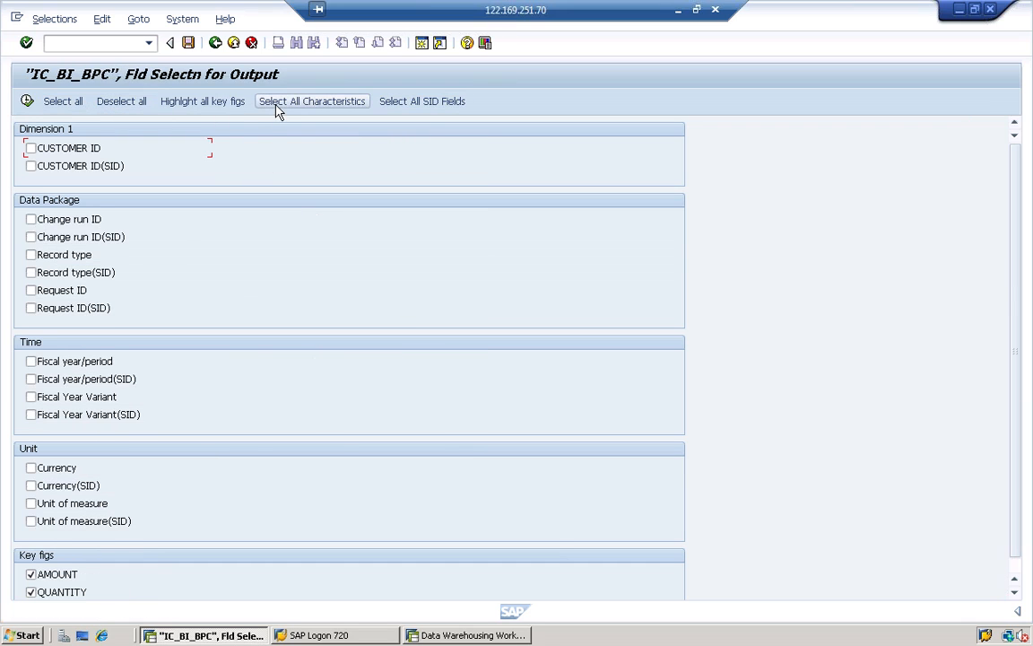
pyautogui.click(278, 105)
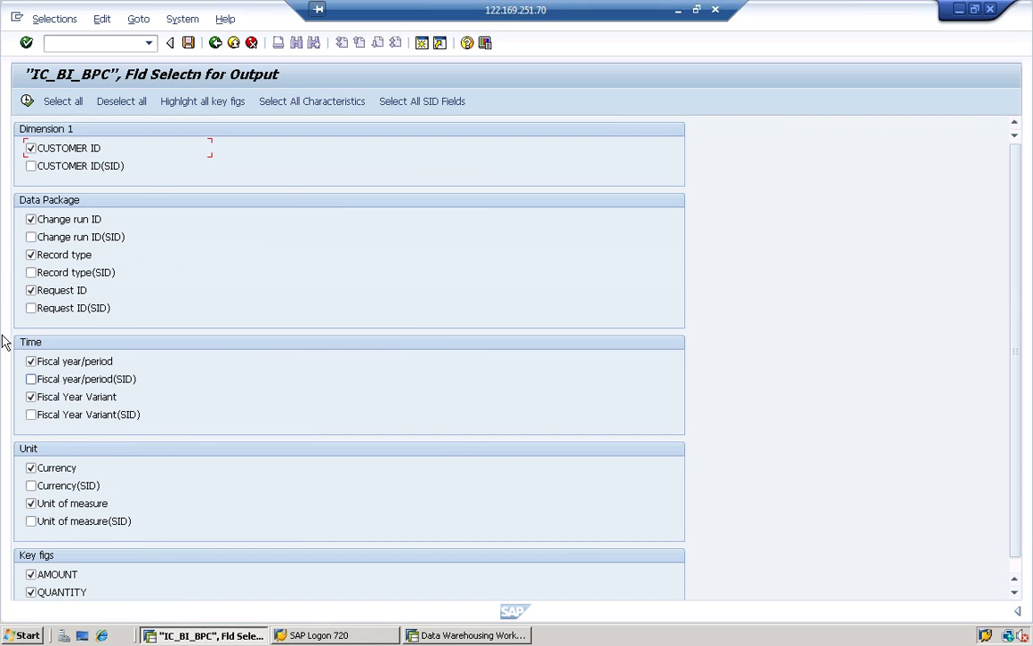
pyautogui.click(71, 217)
pyautogui.click(63, 257)
pyautogui.click(47, 291)
pyautogui.click(28, 100)
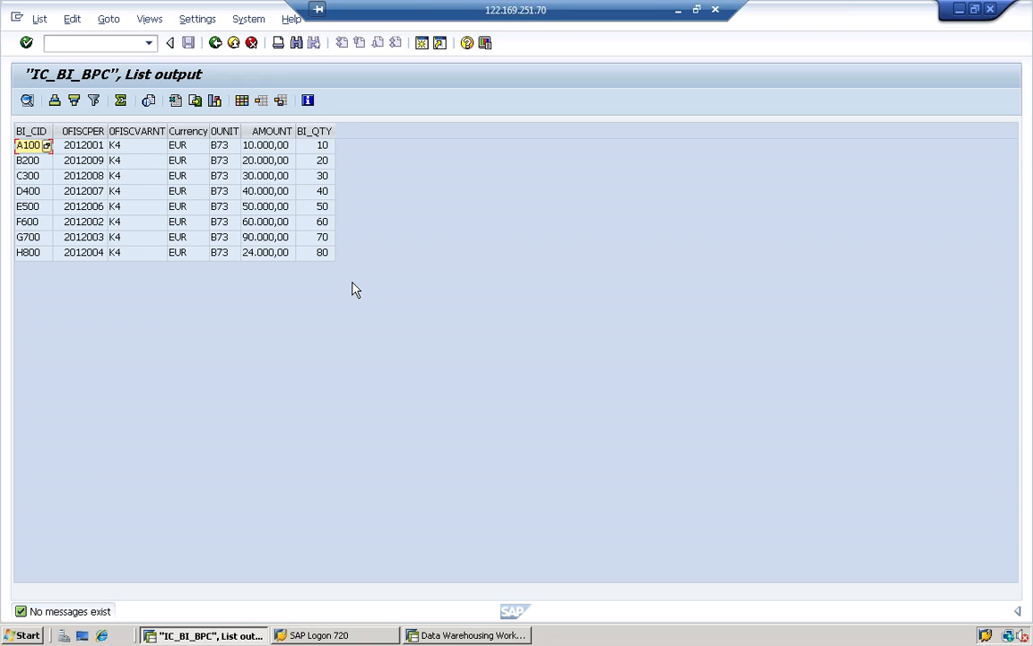
# - Exit the InfoCube listing, request monitor and data transfer process, and reopen the Data Warehousing Workbench modeling view
pyautogui.click(233, 45)
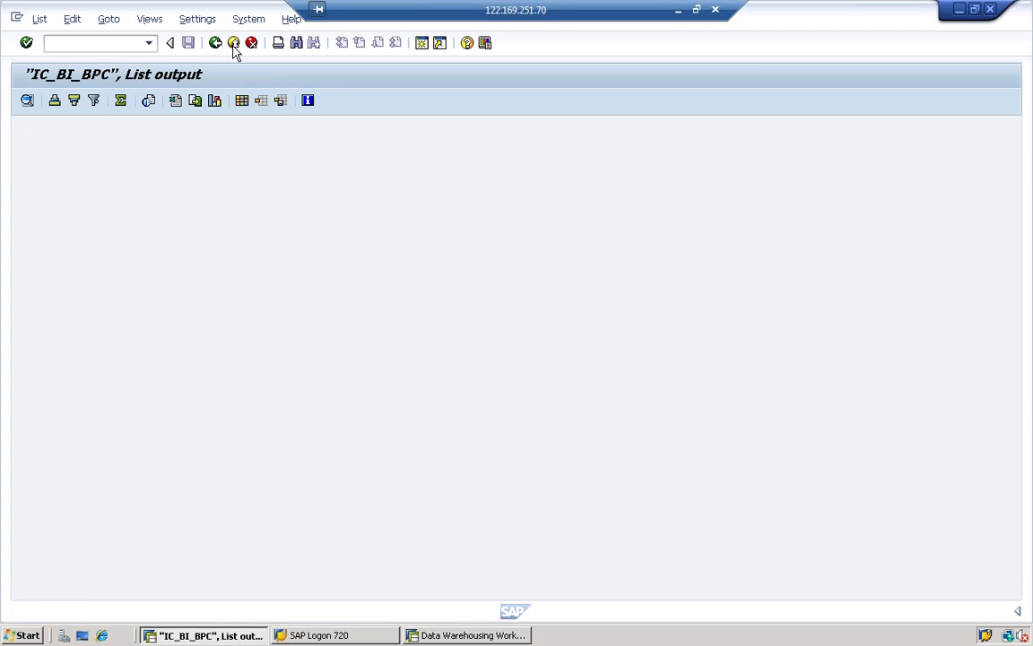
pyautogui.click(233, 45)
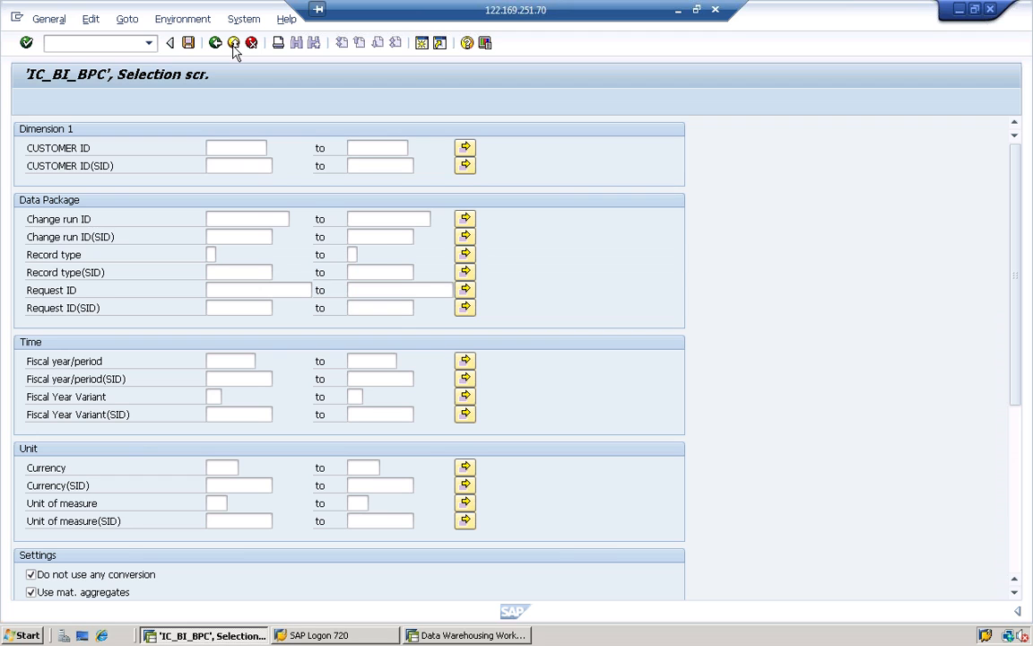
pyautogui.click(234, 45)
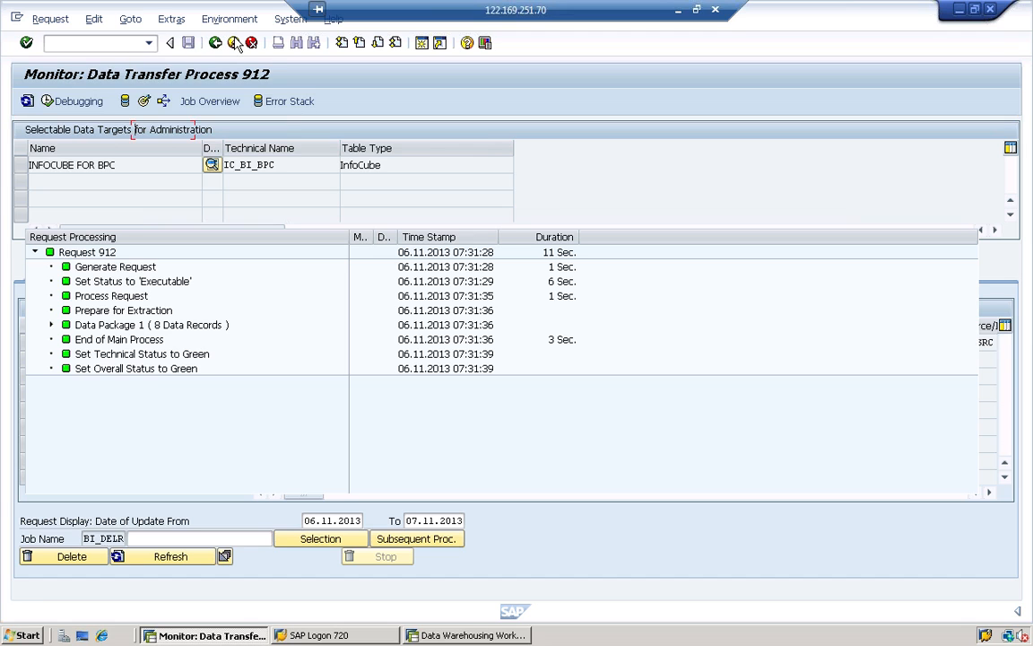
pyautogui.click(234, 44)
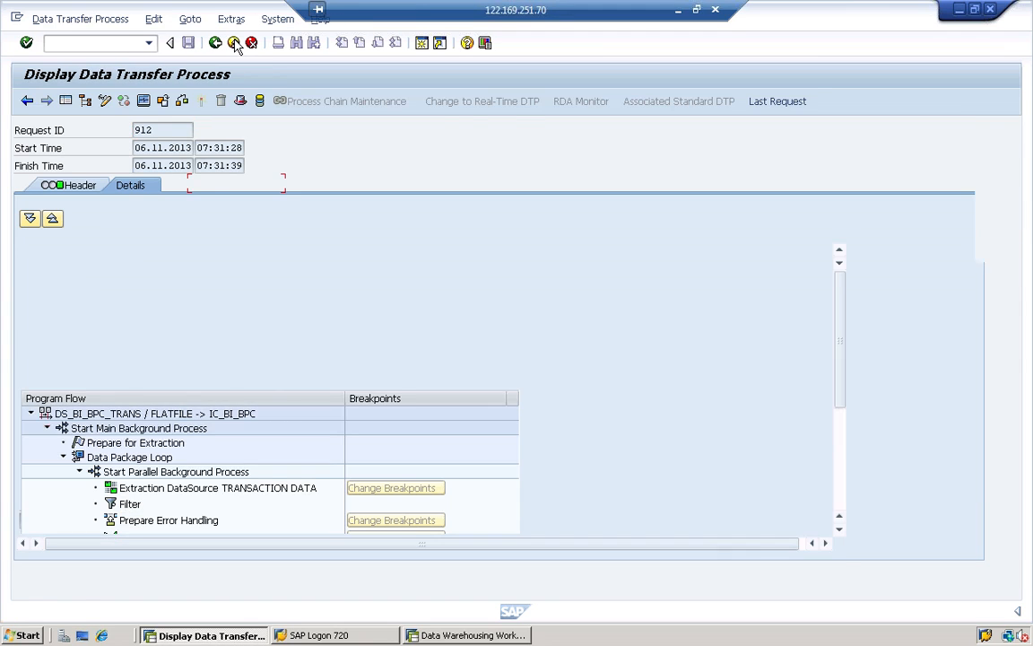
pyautogui.click(234, 44)
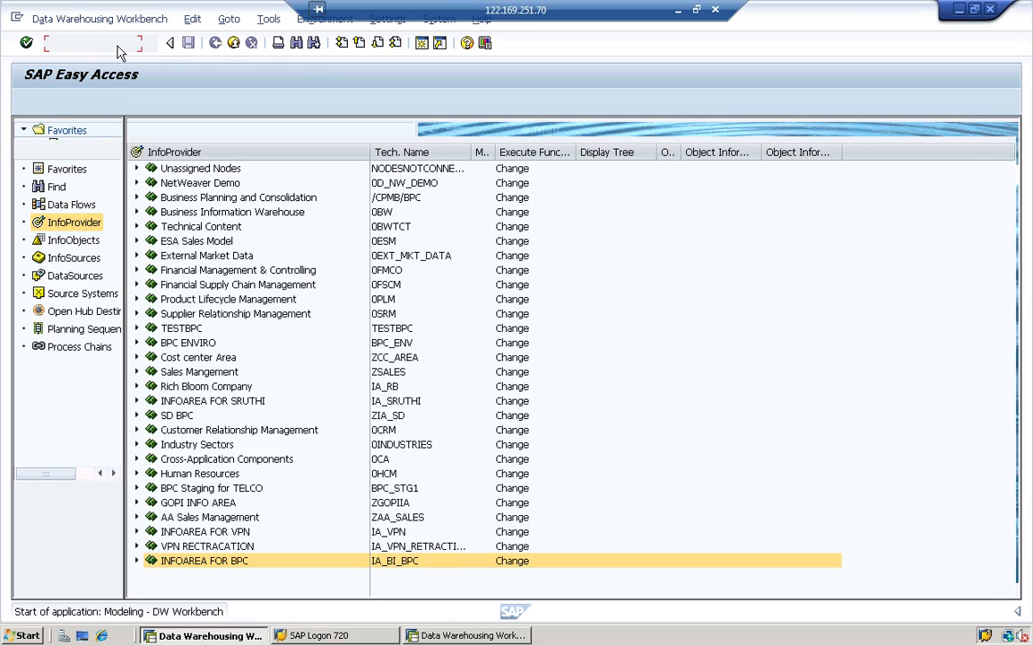
pyautogui.write('SA1')
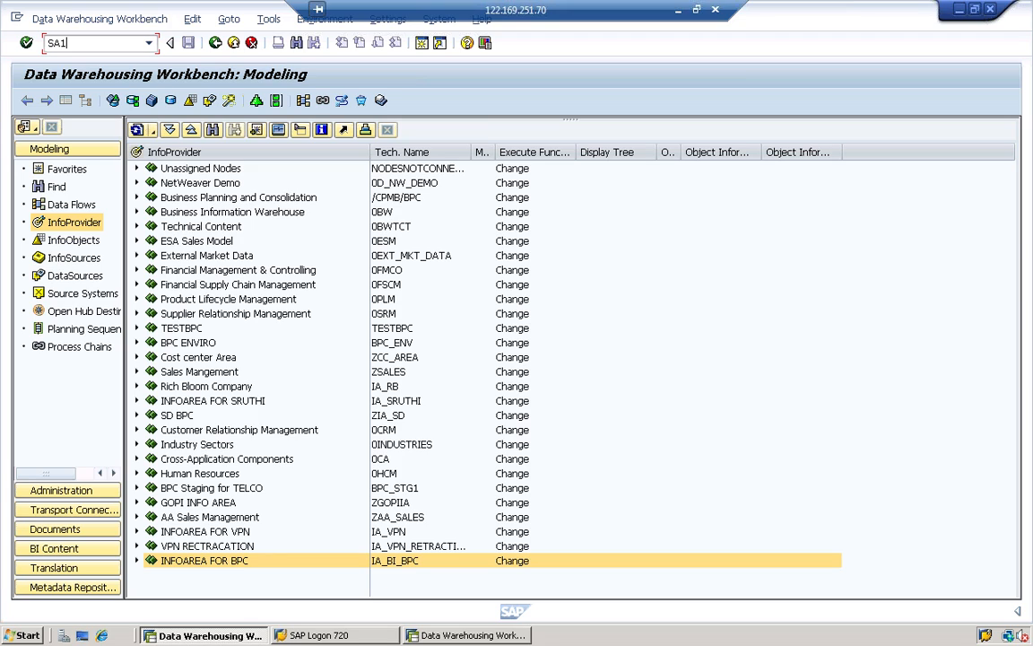
# - Display the data flow of INFOCUBE FOR BPC under INFOAREA FOR BPC, expanded upwards and downwards
pyautogui.click(136, 561)
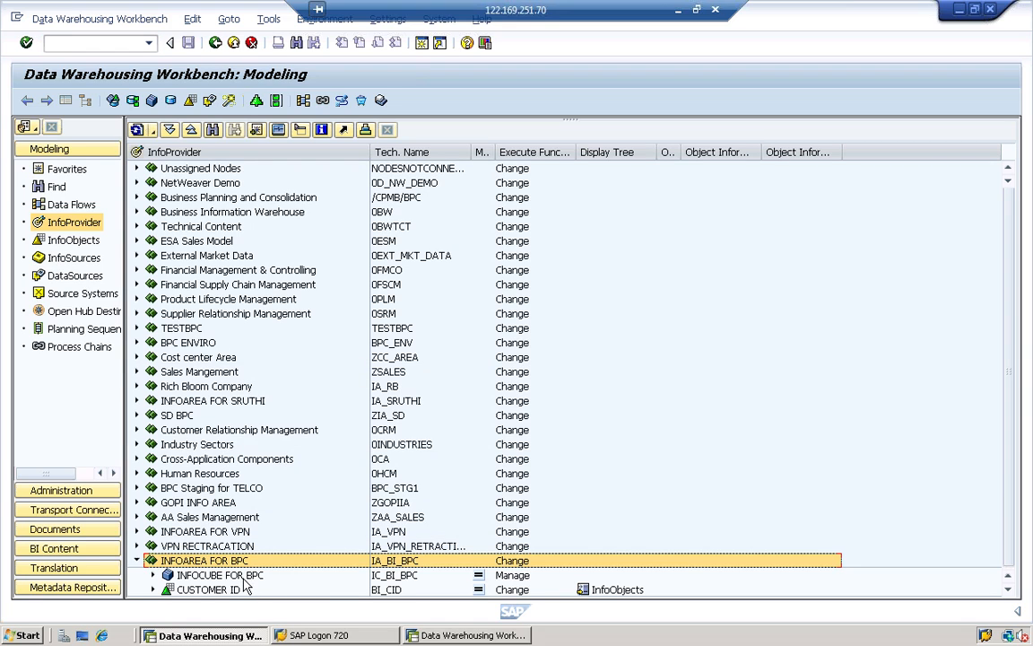
pyautogui.click(242, 577)
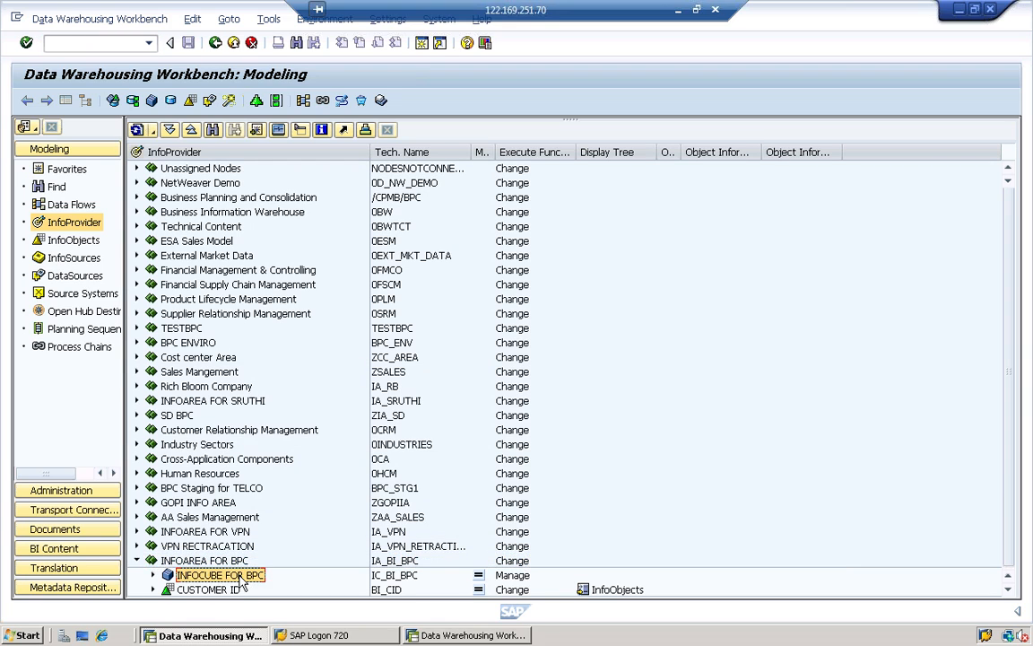
pyautogui.rightClick(242, 583)
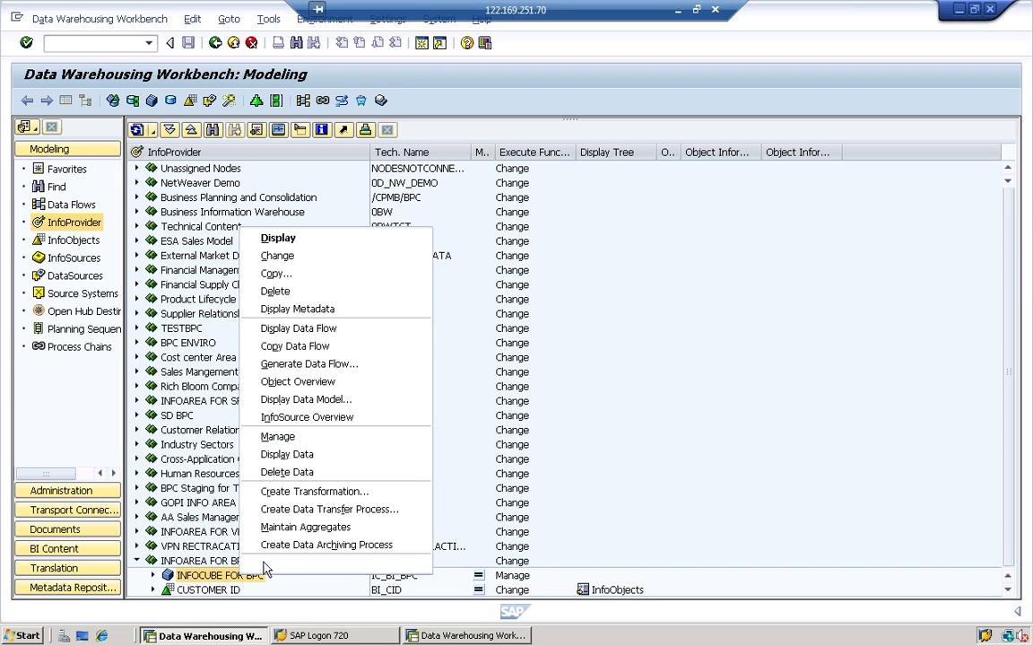
pyautogui.click(332, 329)
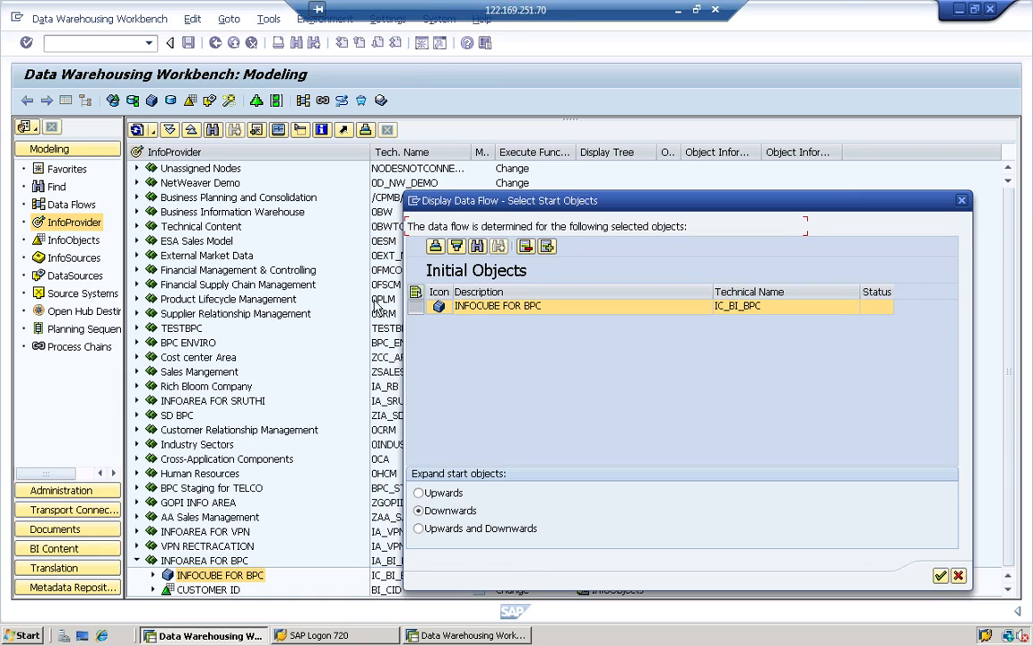
pyautogui.click(514, 528)
pyautogui.click(941, 576)
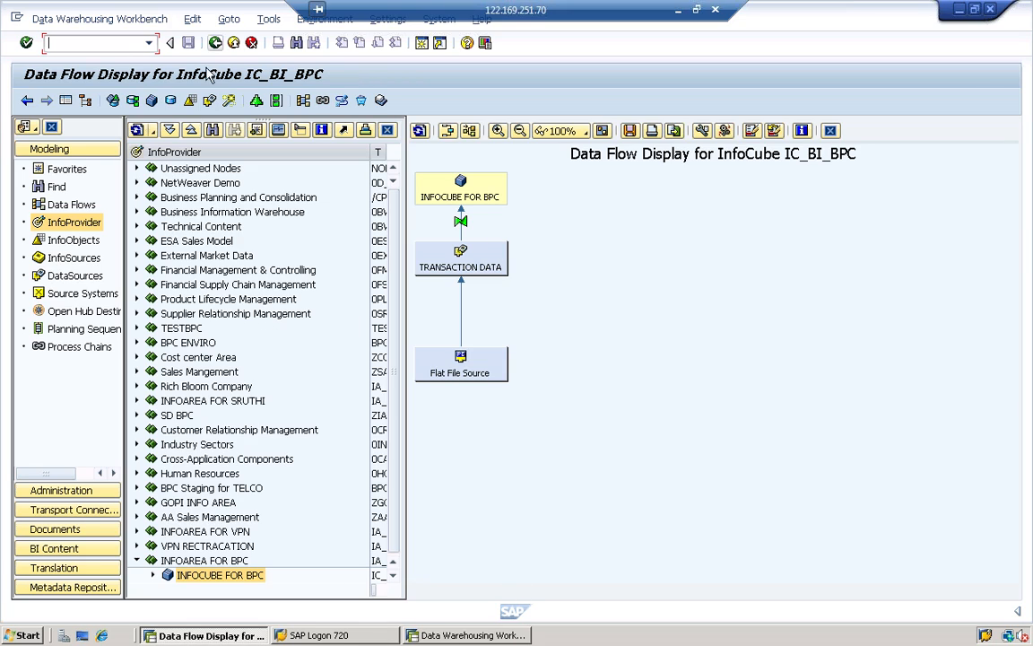
# - Close the open SAP sessions with log-off and end the remote desktop connection, returning to BPC DOCUMENT in Word
pyautogui.click(682, 10)
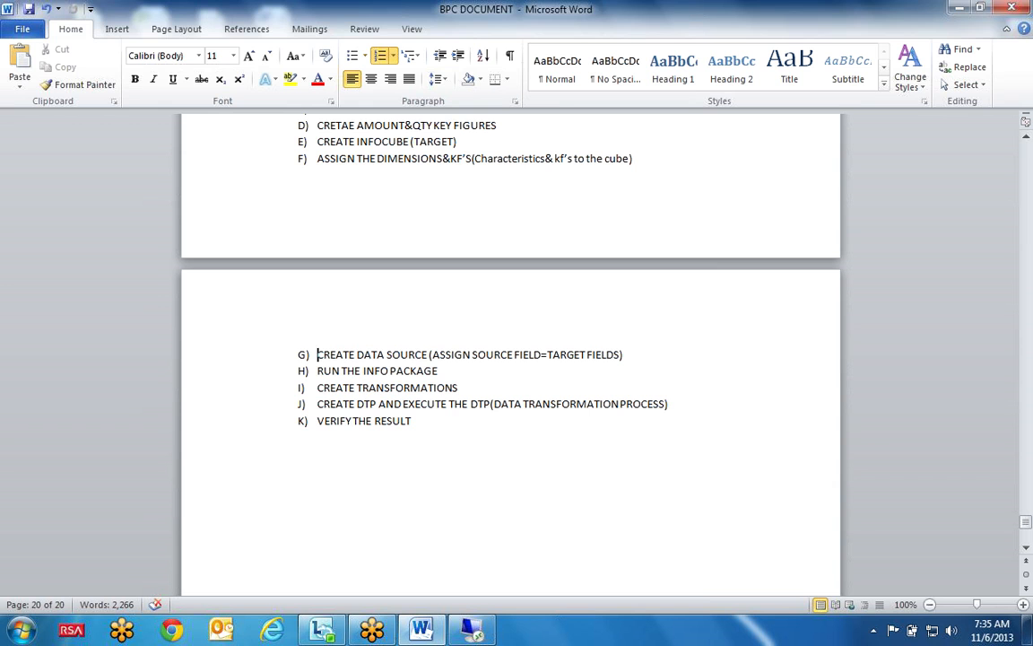
pyautogui.click(471, 629)
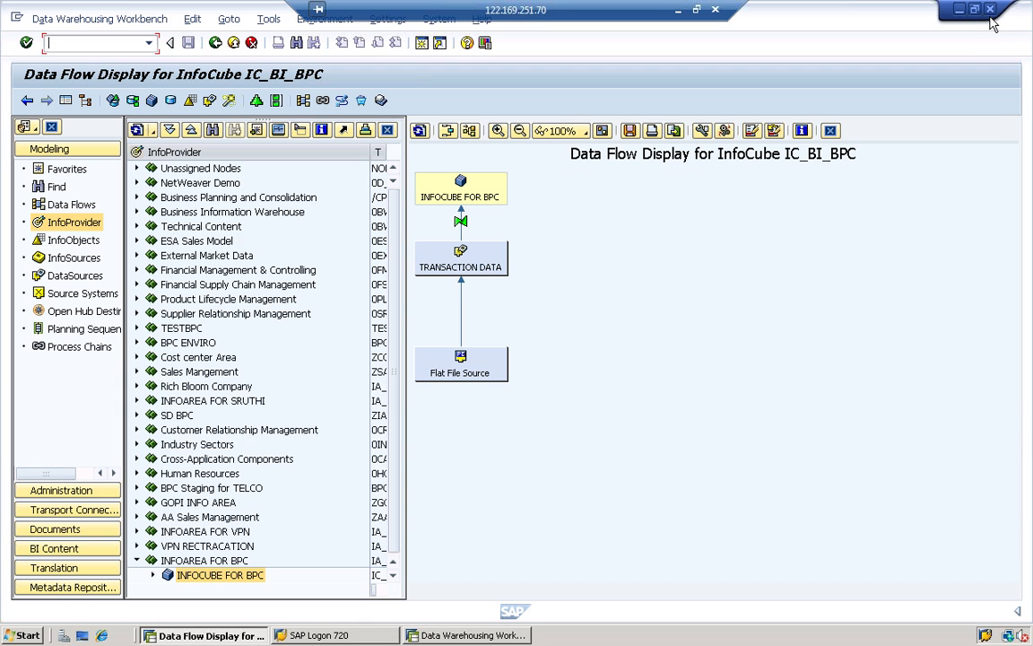
pyautogui.click(992, 11)
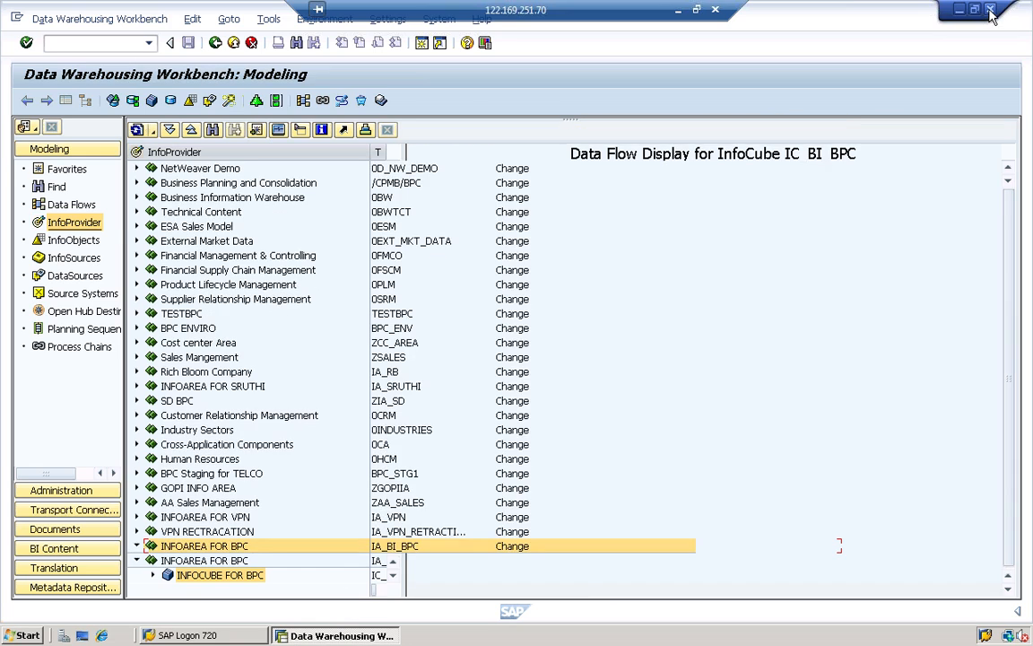
pyautogui.click(146, 271)
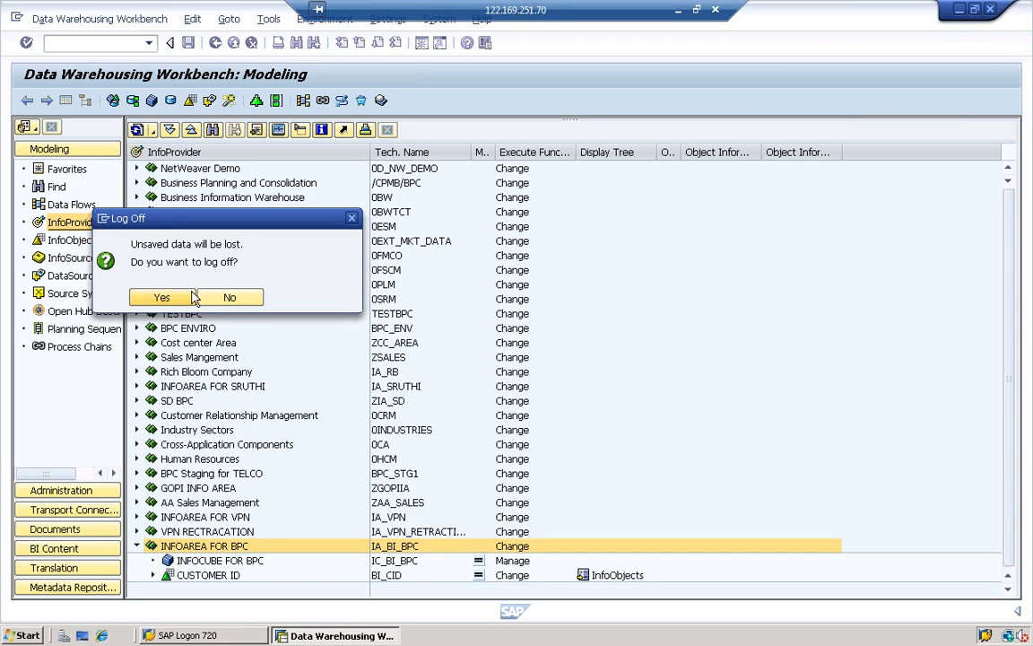
pyautogui.click(715, 10)
pyautogui.click(574, 355)
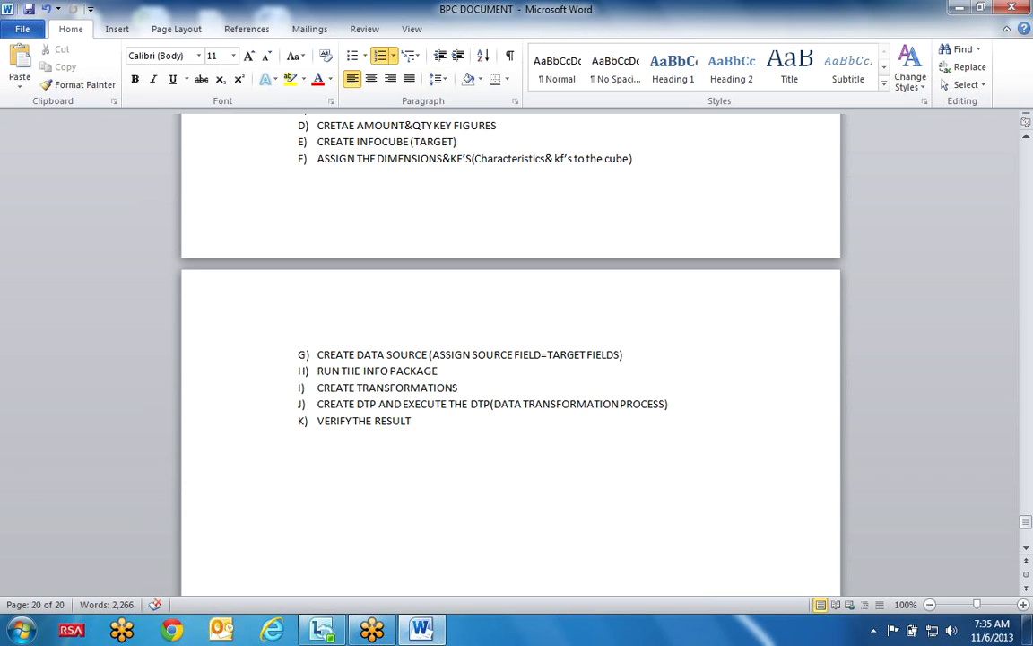